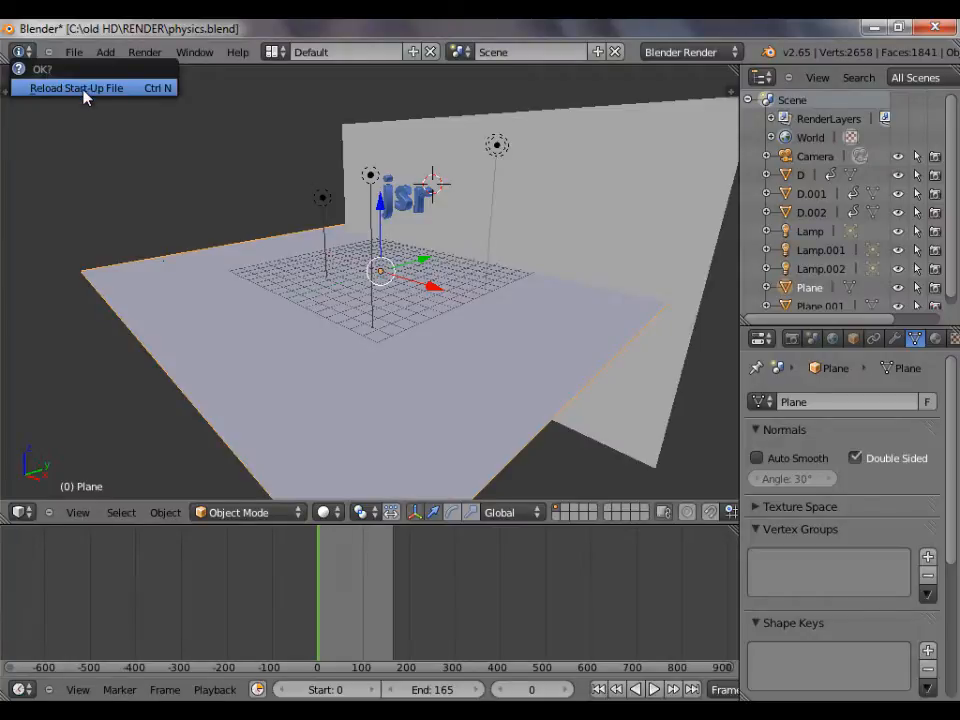
# Step: Reload the start-up file to begin a fresh scene and add a text object at the origin
pyautogui.click(86, 89)
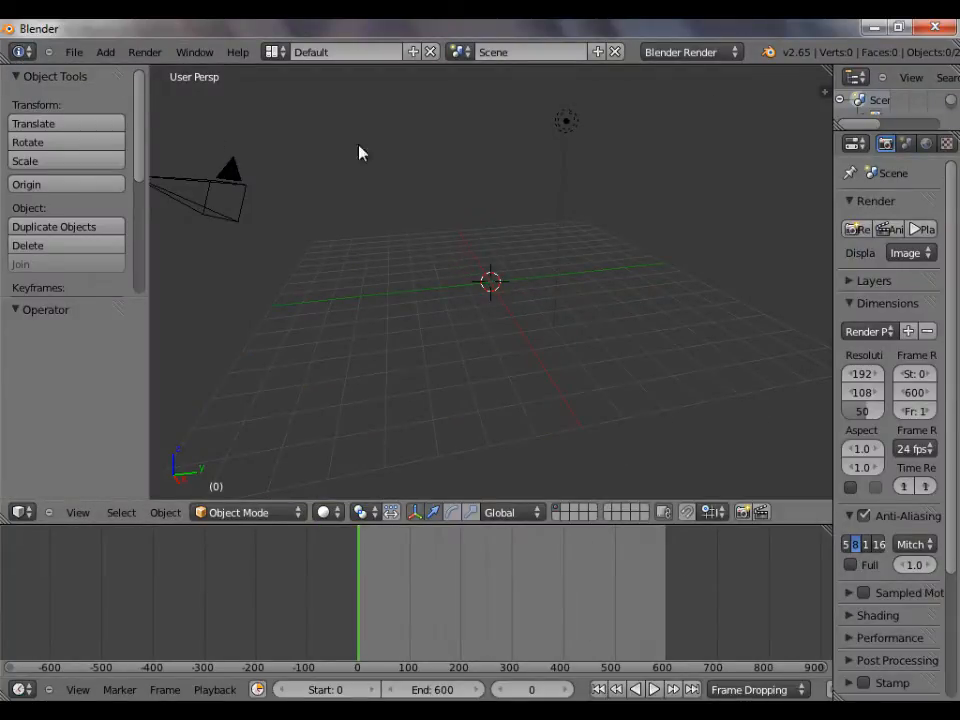
pyautogui.click(102, 54)
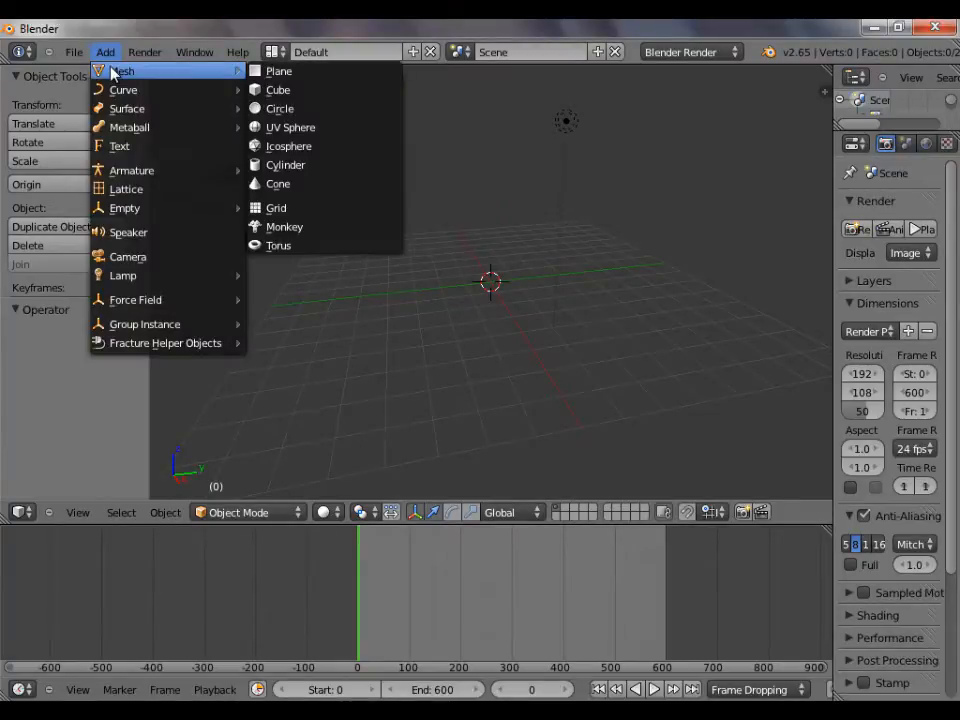
pyautogui.click(140, 150)
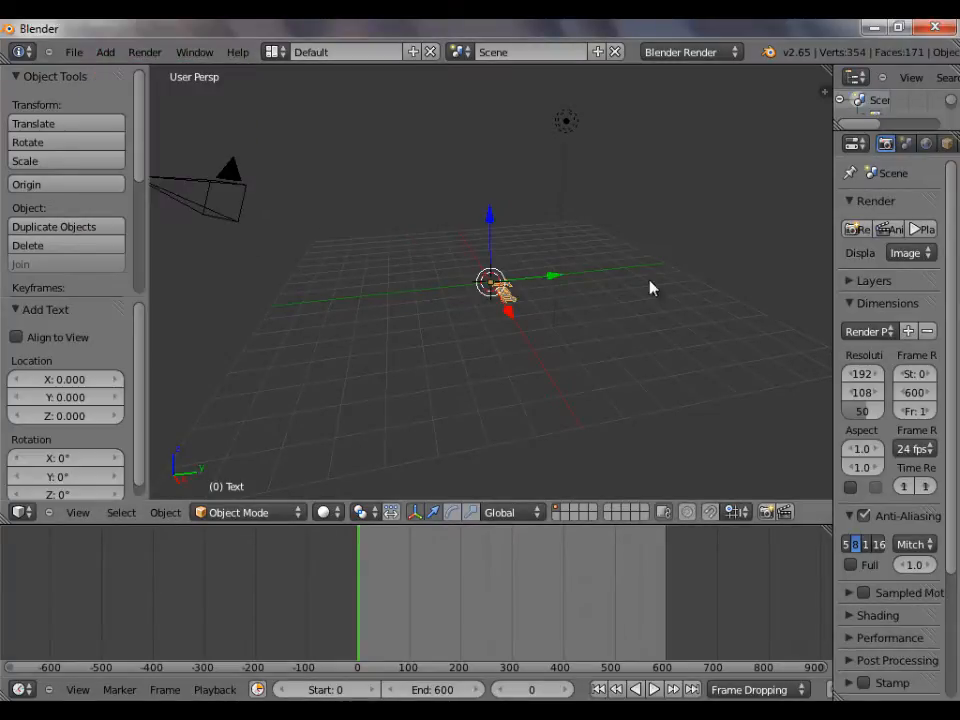
# Step: Replace the text object's default wording with "jsr" and scale the object up by about 3.04
pyautogui.press('KP_7')
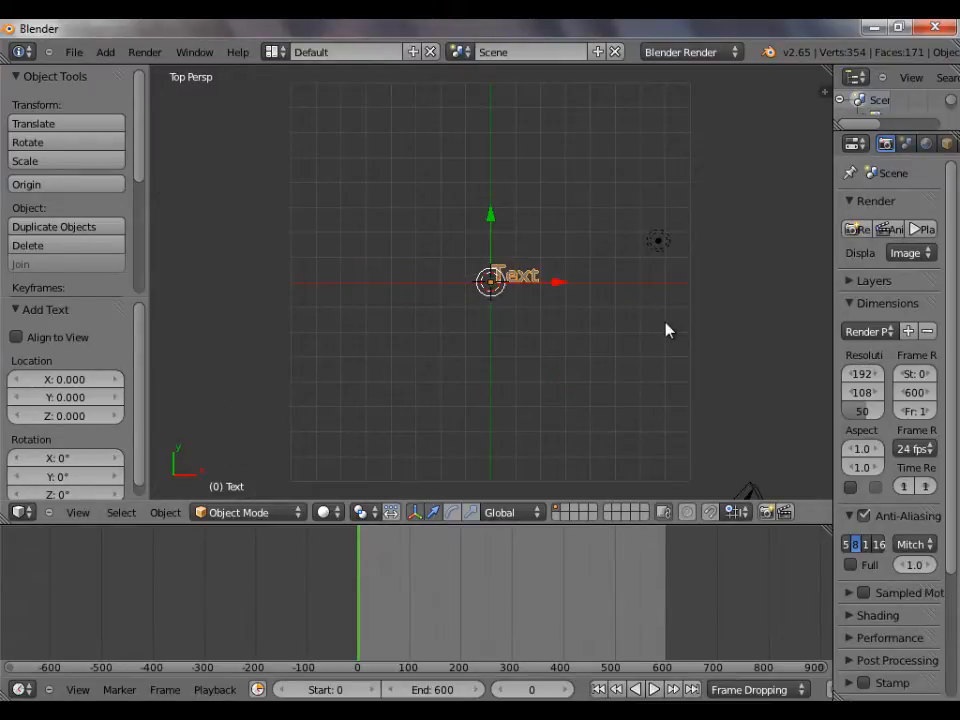
pyautogui.scroll(6, 590, 295)
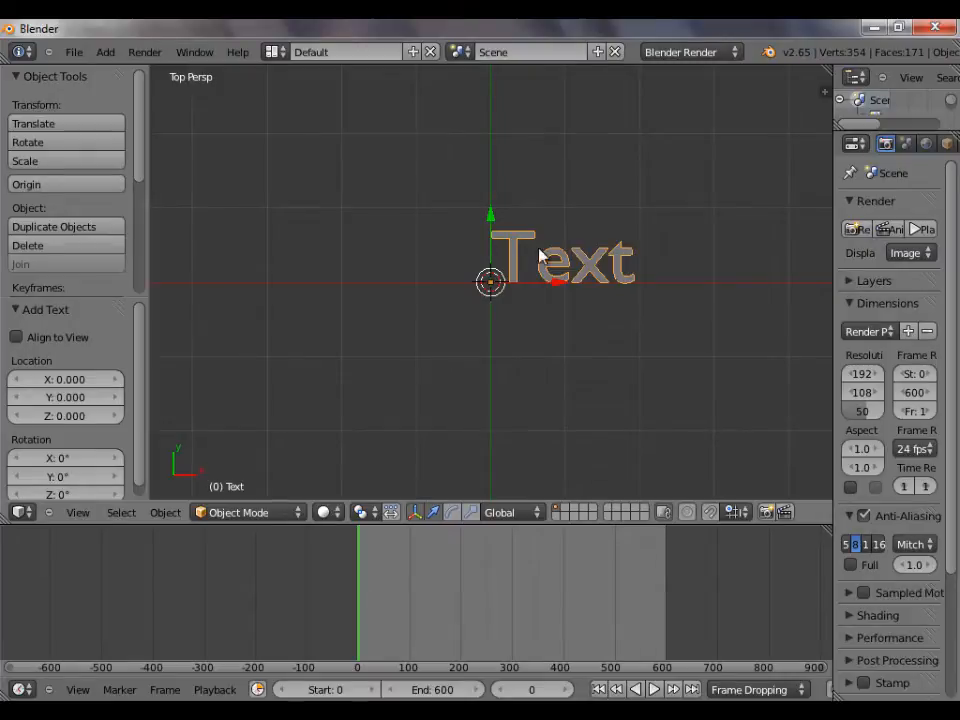
pyautogui.press('Tab')
pyautogui.press('BackSpace')
pyautogui.press('BackSpace')
pyautogui.press('BackSpace')
pyautogui.press('BackSpace')
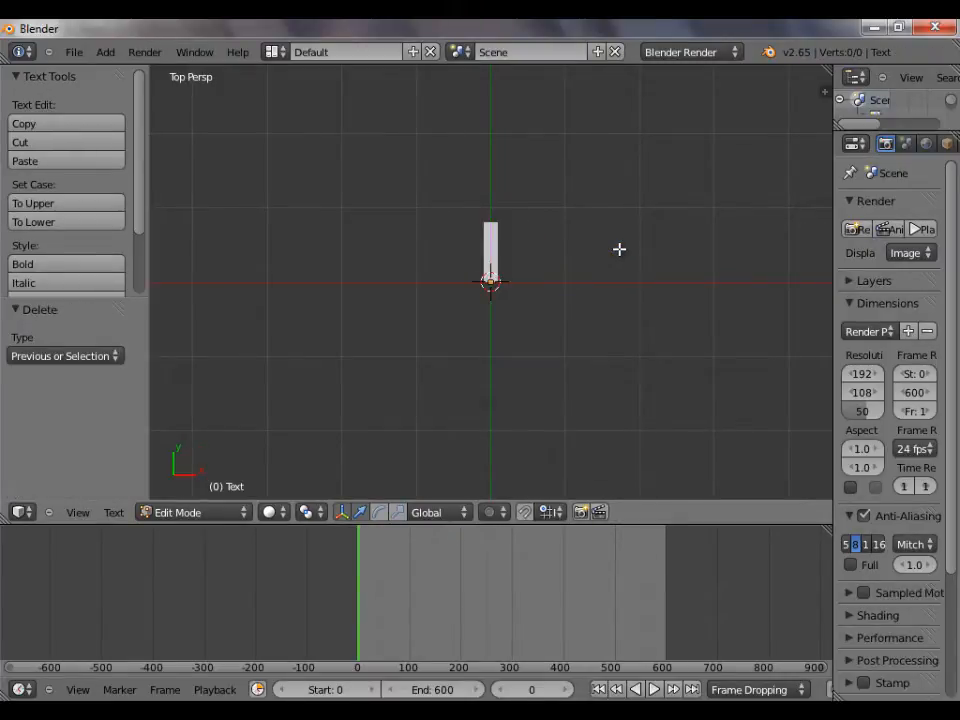
pyautogui.write('jsr')
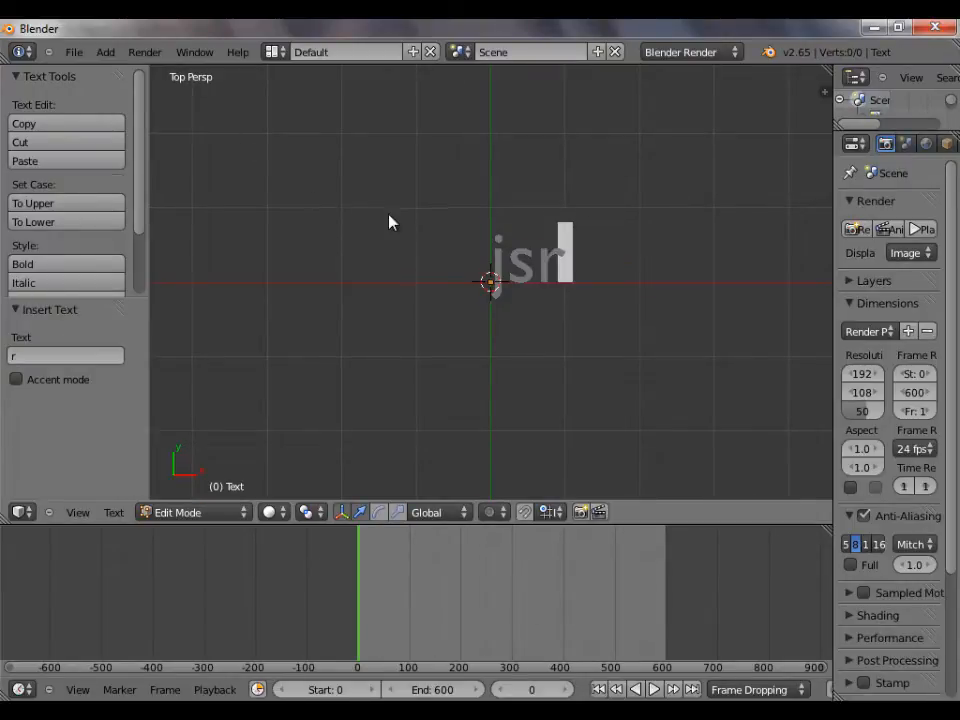
pyautogui.press('Tab')
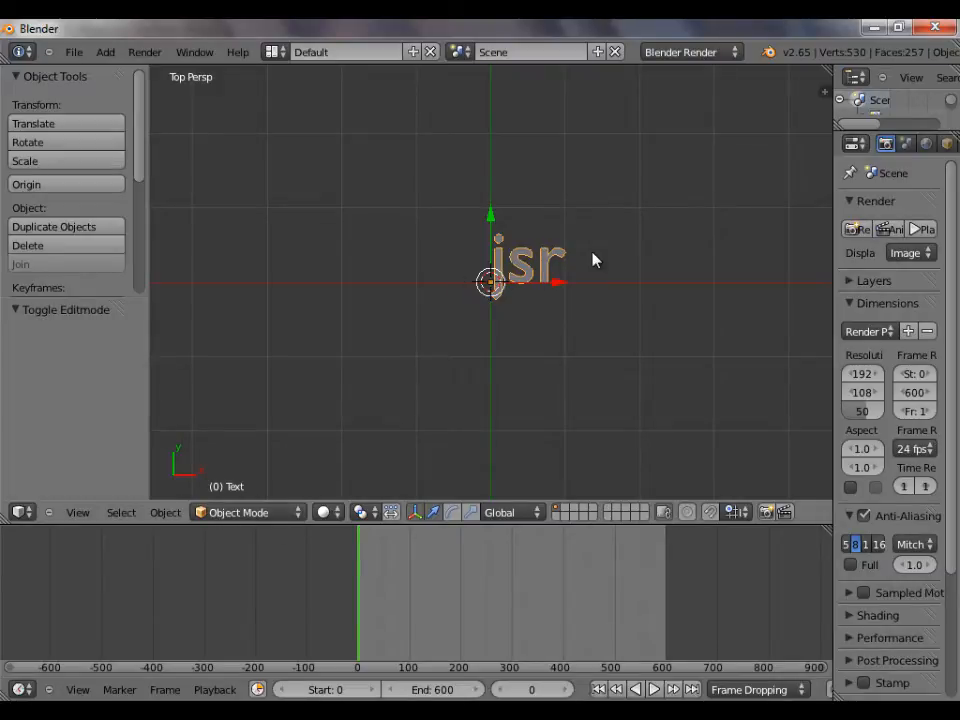
pyautogui.press('s')
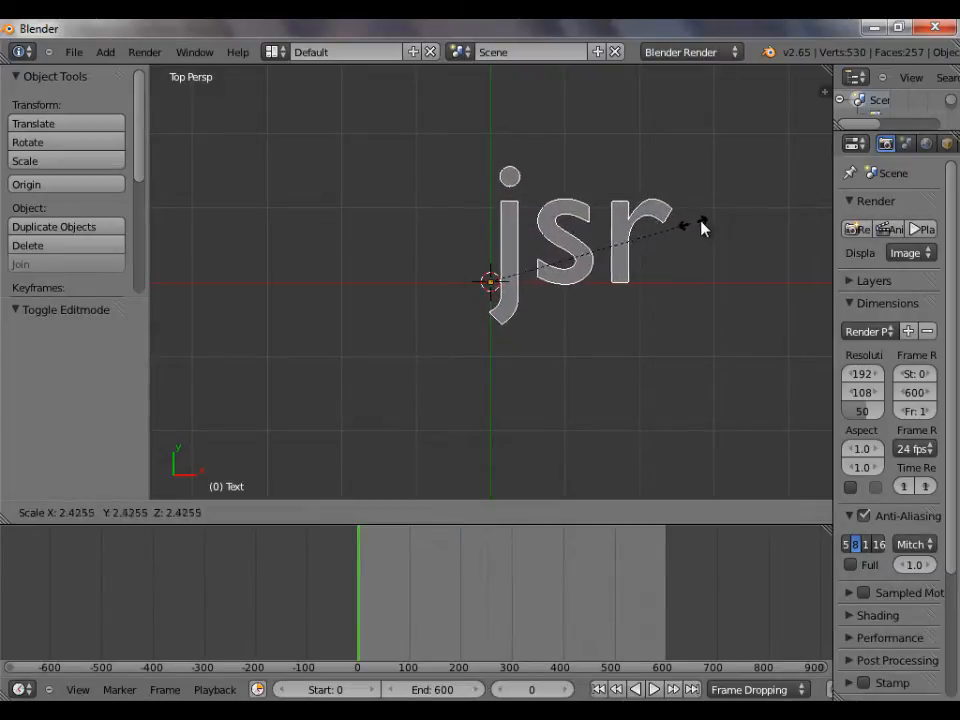
pyautogui.click(748, 214)
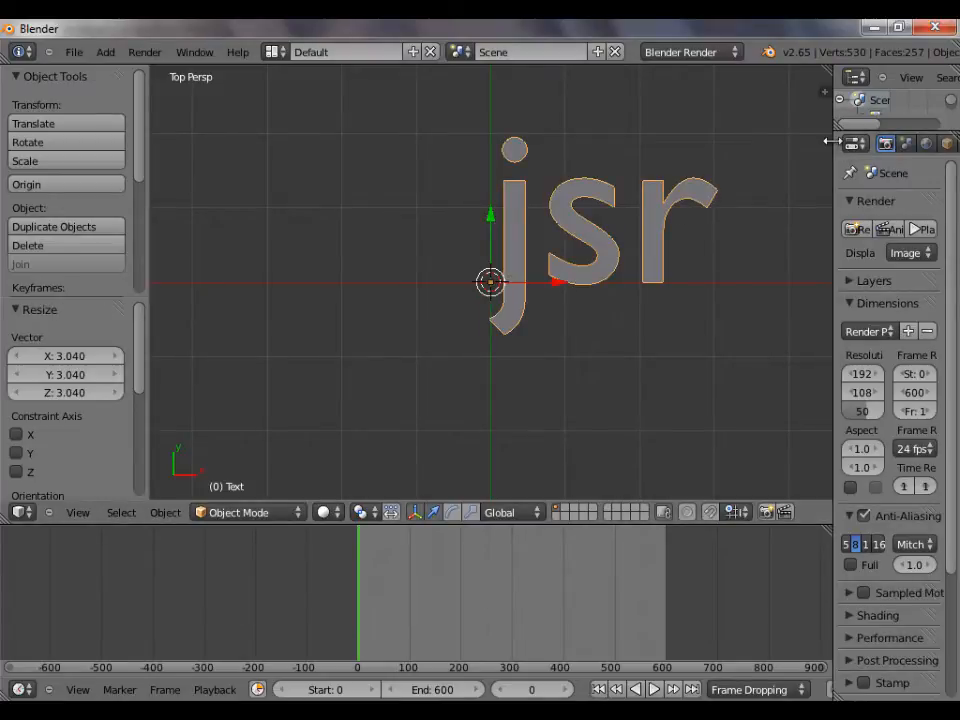
# Step: Give the jsr text 3D thickness by setting its Extrude value to 0.086
pyautogui.moveTo(832, 142); pyautogui.dragTo(712, 146)
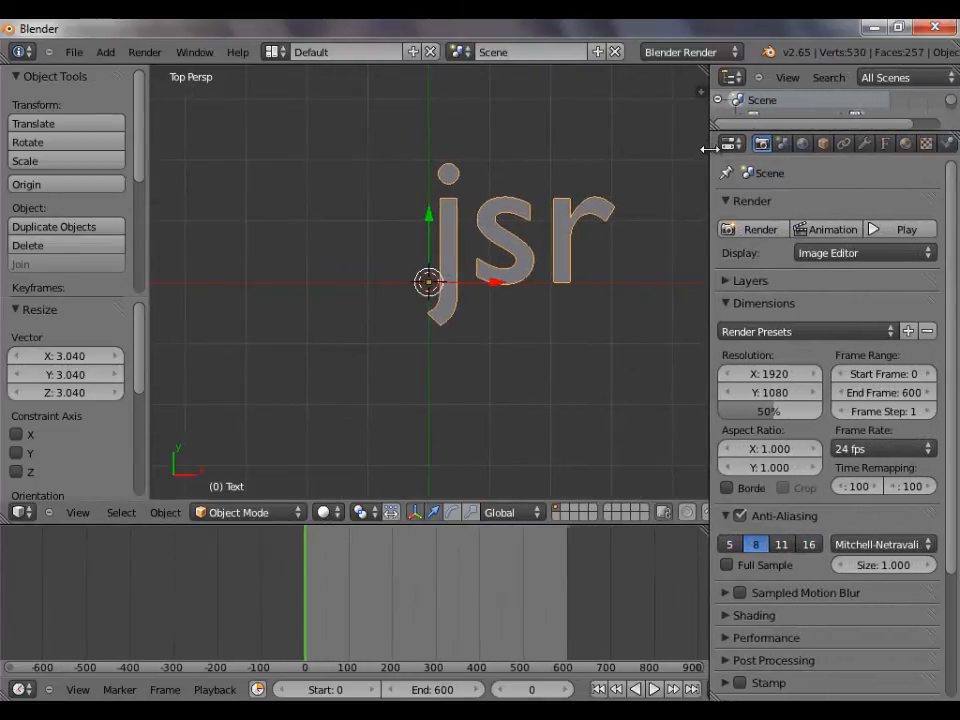
pyautogui.click(888, 146)
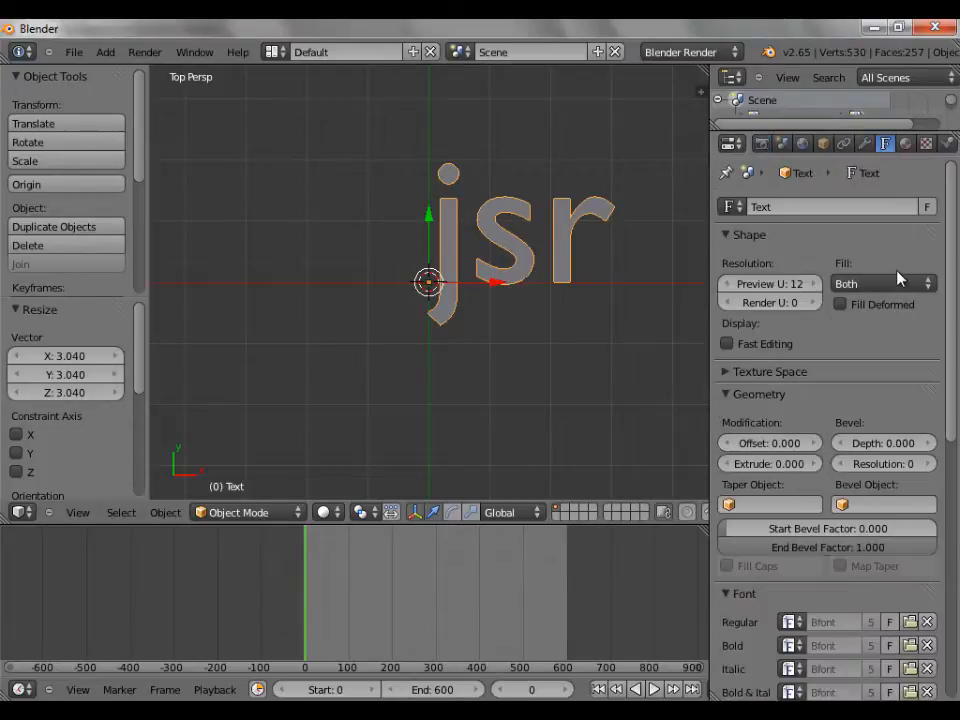
pyautogui.scroll(-5, 898, 279)
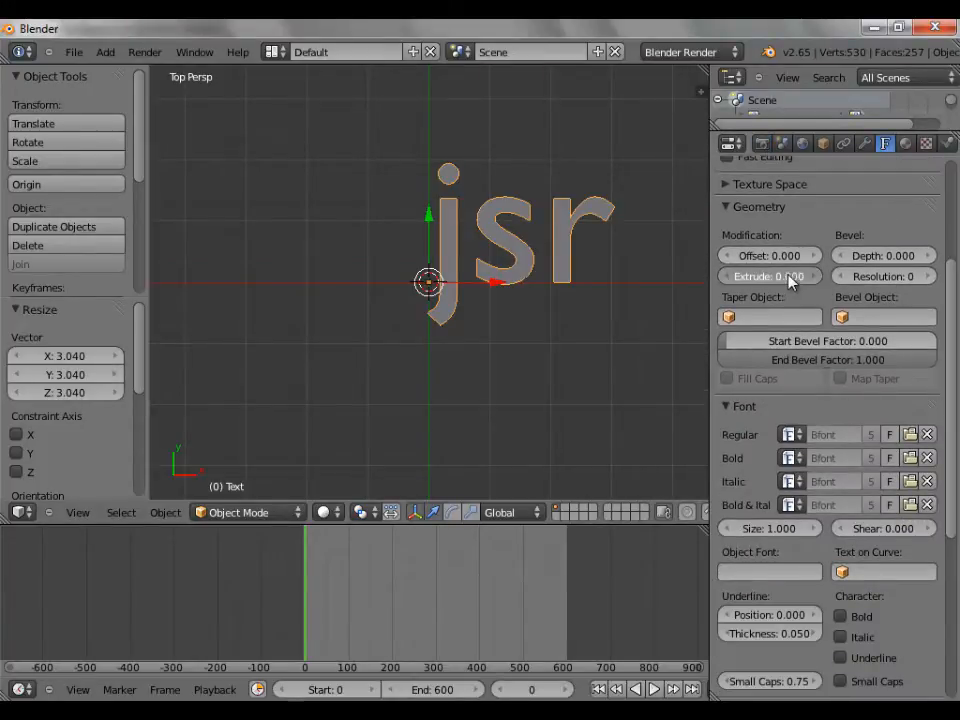
pyautogui.moveTo(790, 280); pyautogui.dragTo(792, 278)
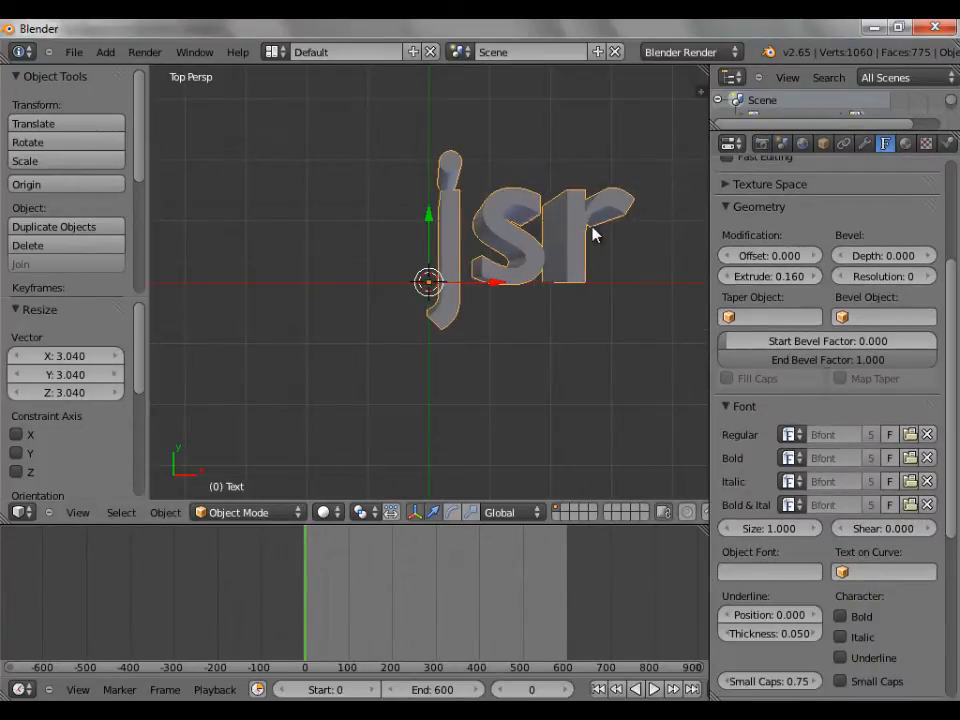
pyautogui.moveTo(592, 233); pyautogui.dragTo(615, 396, button='middle')
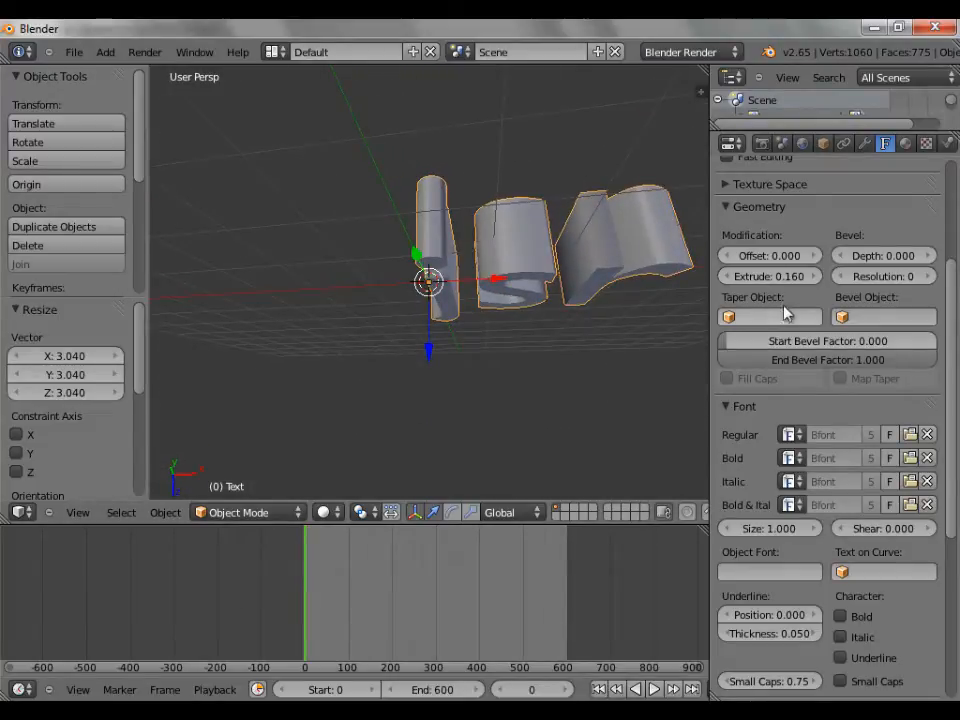
pyautogui.moveTo(796, 278); pyautogui.dragTo(797, 283)
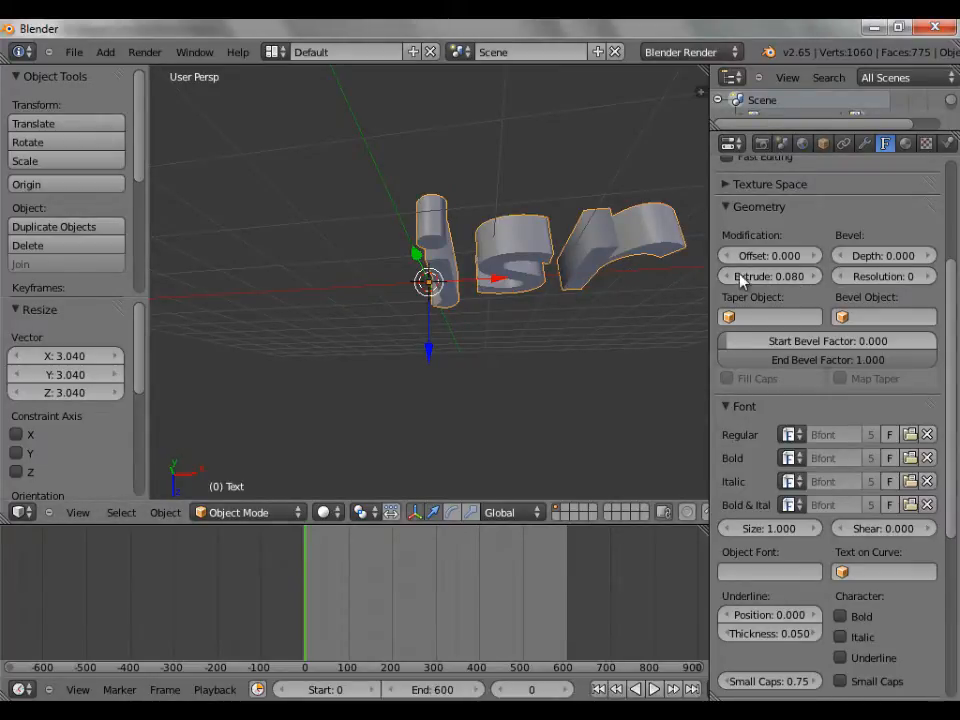
pyautogui.moveTo(741, 282); pyautogui.dragTo(822, 281)
# Step: Bevel the jsr text's edges with a depth of 0.0152 and a resolution of 1
pyautogui.moveTo(926, 257); pyautogui.dragTo(931, 263)
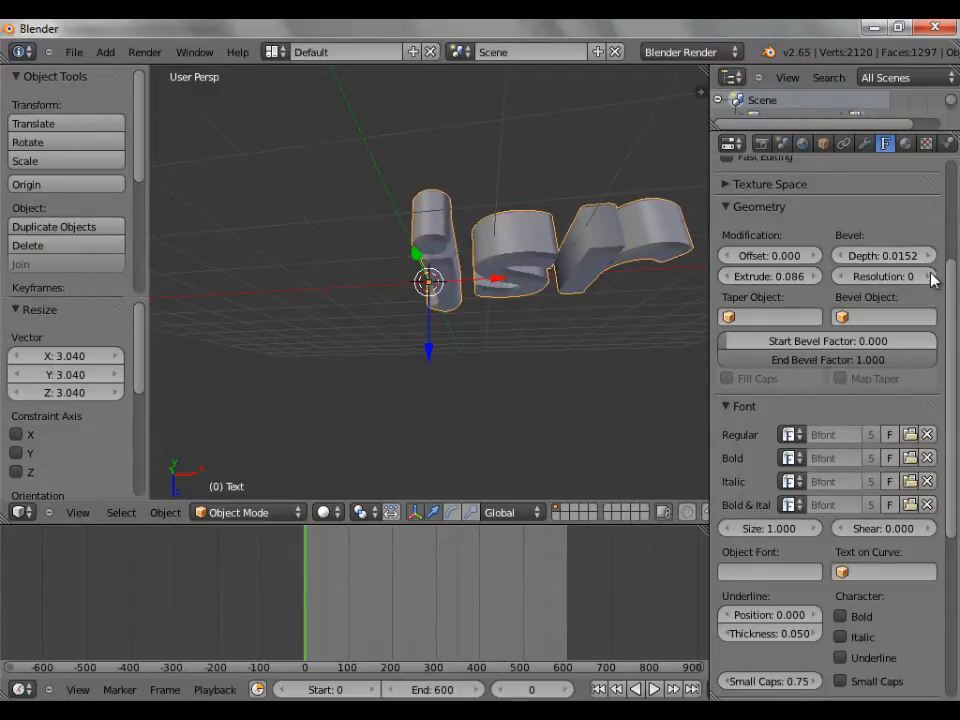
pyautogui.click(929, 277)
pyautogui.click(929, 277)
pyautogui.click(850, 280)
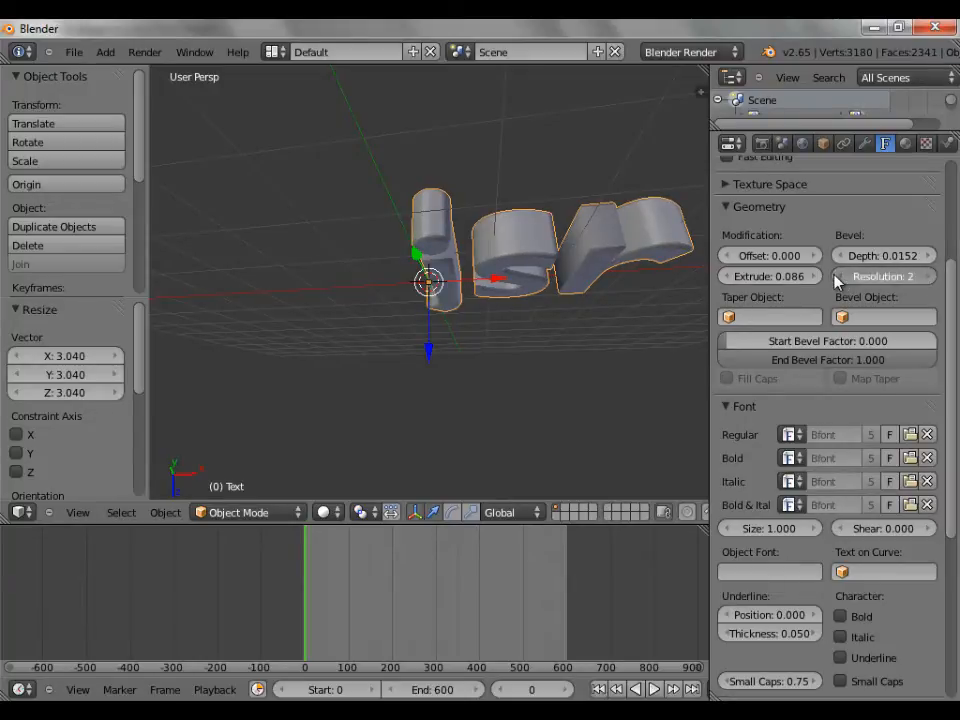
# Step: Rotate the jsr text 90 degrees about the global X axis so it stands upright
pyautogui.moveTo(500, 334); pyautogui.dragTo(561, 231, button='middle')
pyautogui.press('KP_7')
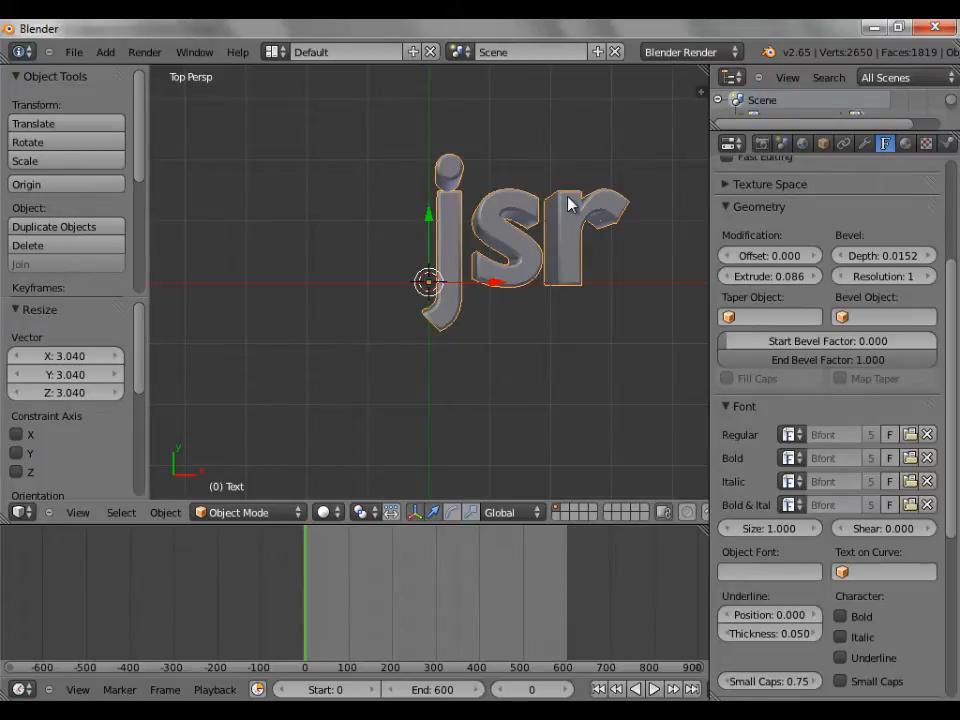
pyautogui.press('r')
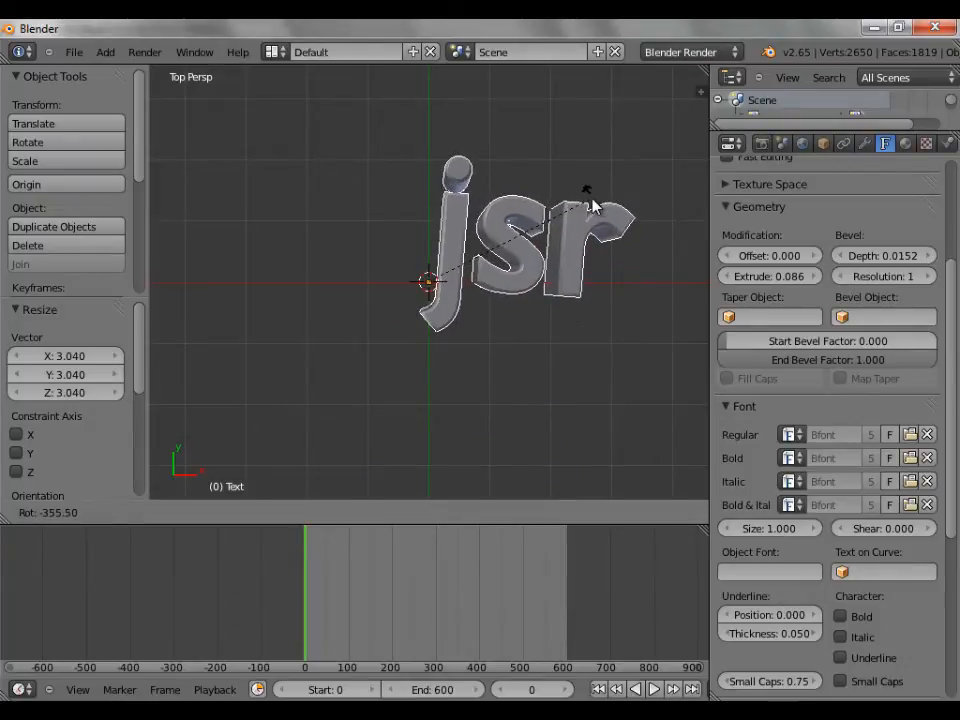
pyautogui.press('x')
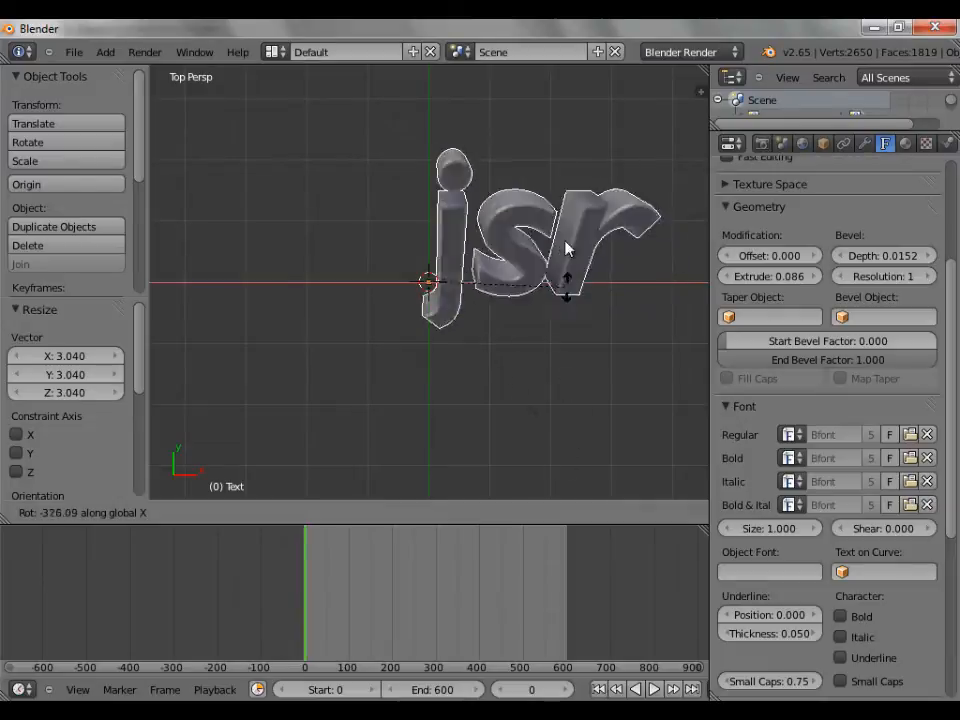
pyautogui.write('90')
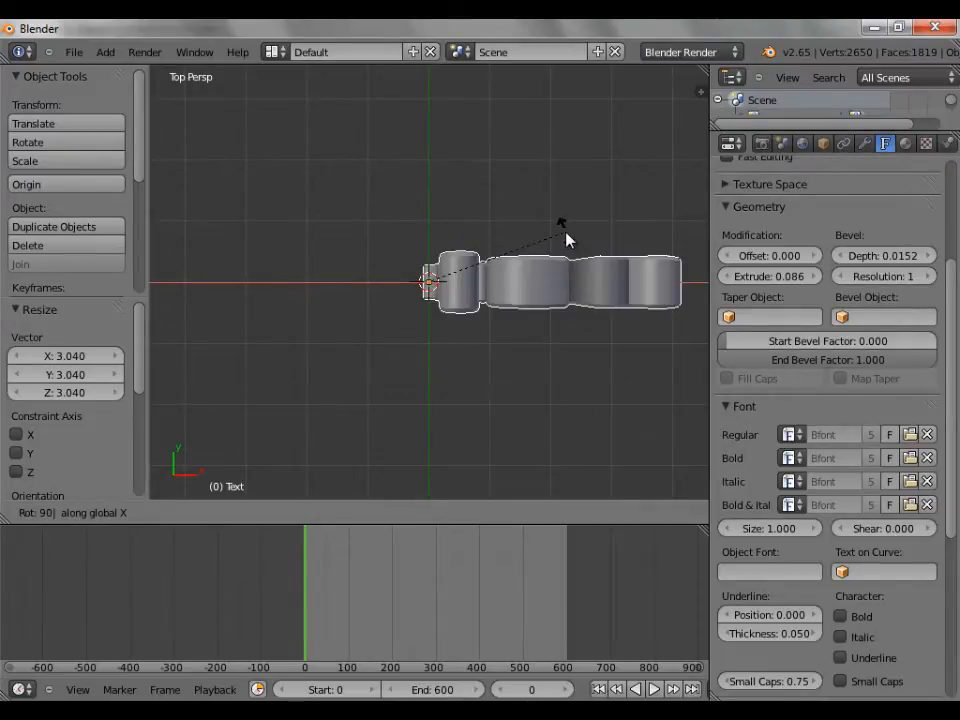
pyautogui.press('Return')
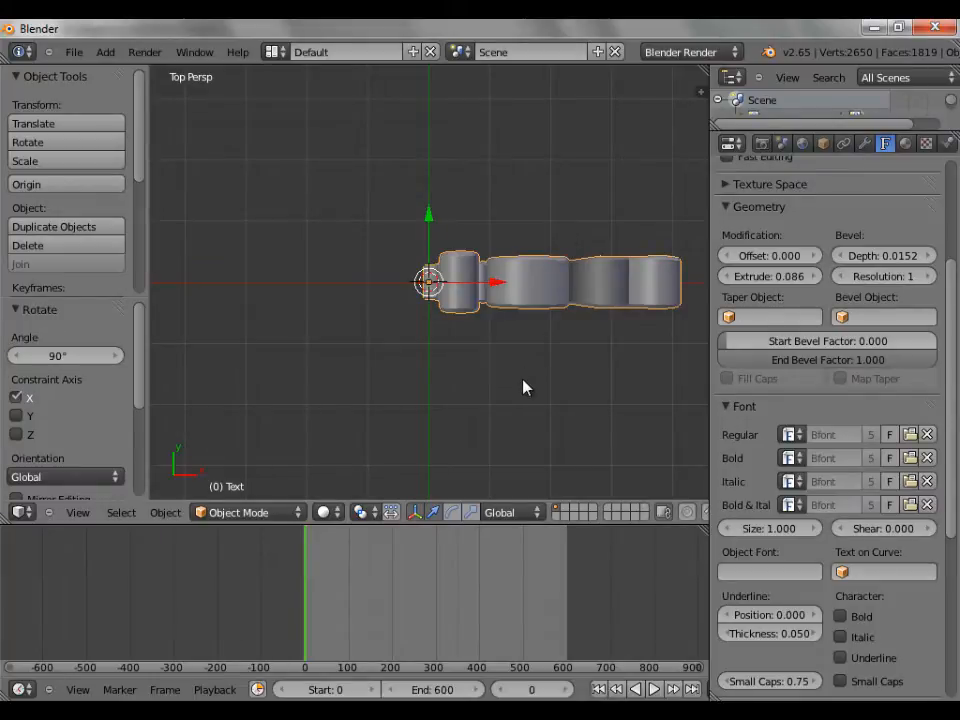
# Step: Move the jsr text about 0.753 up along Z and about -1.17 along X
pyautogui.press('KP_1')
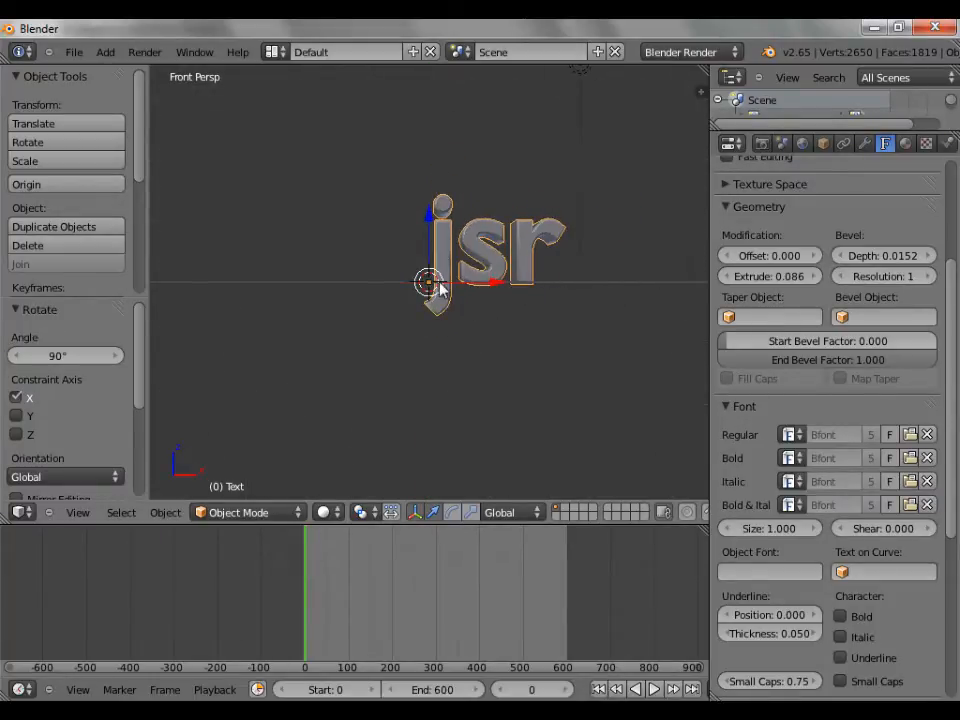
pyautogui.press('g')
pyautogui.press('z')
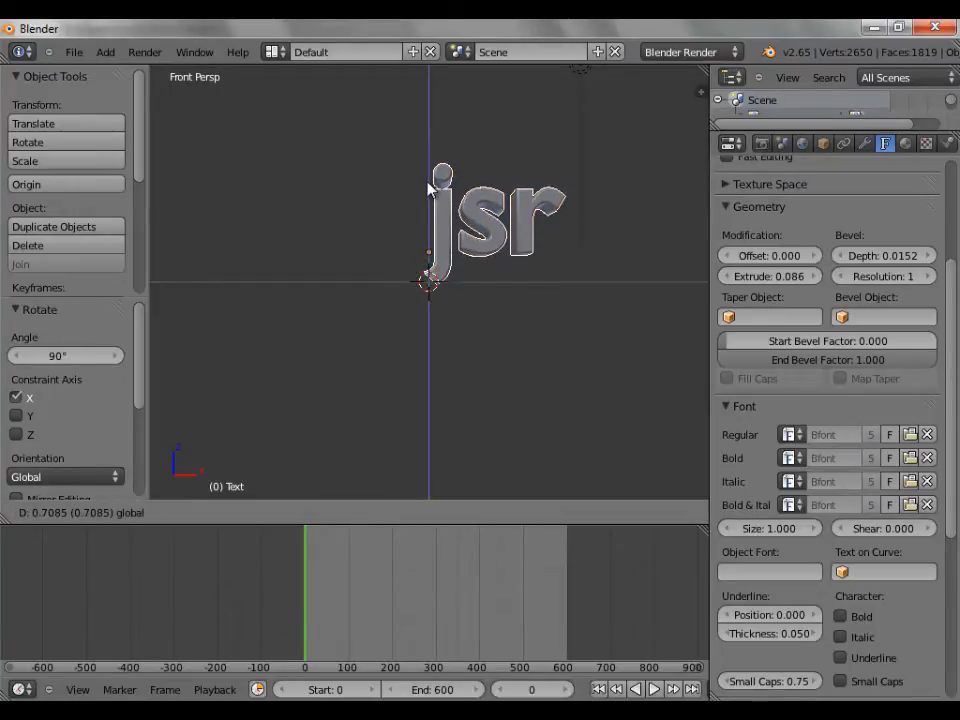
pyautogui.click(436, 195)
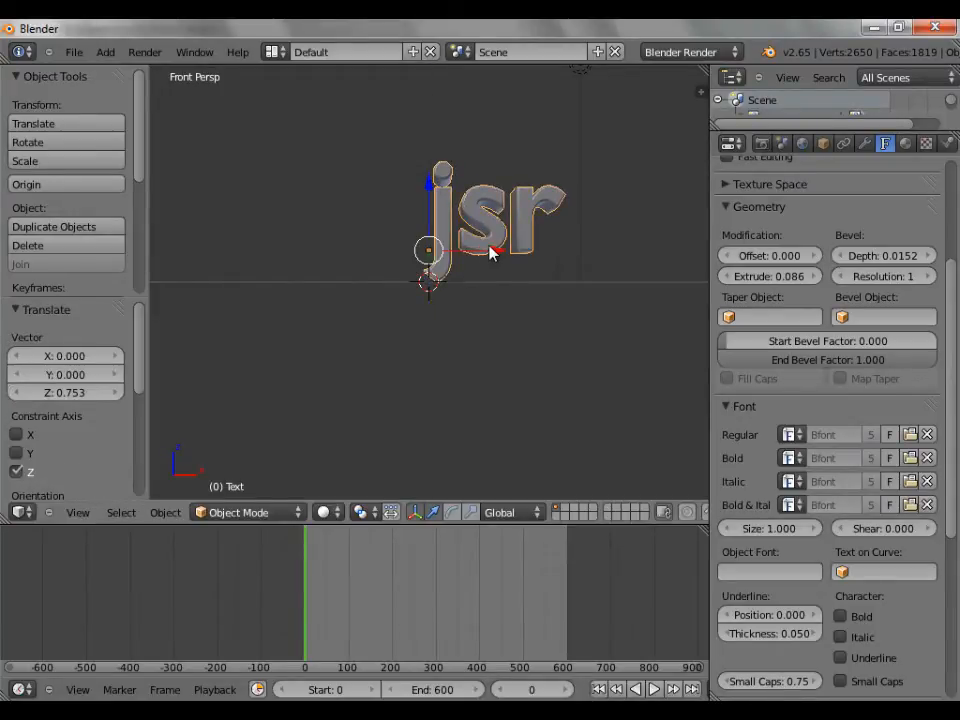
pyautogui.press('g')
pyautogui.press('x')
pyautogui.click(440, 243)
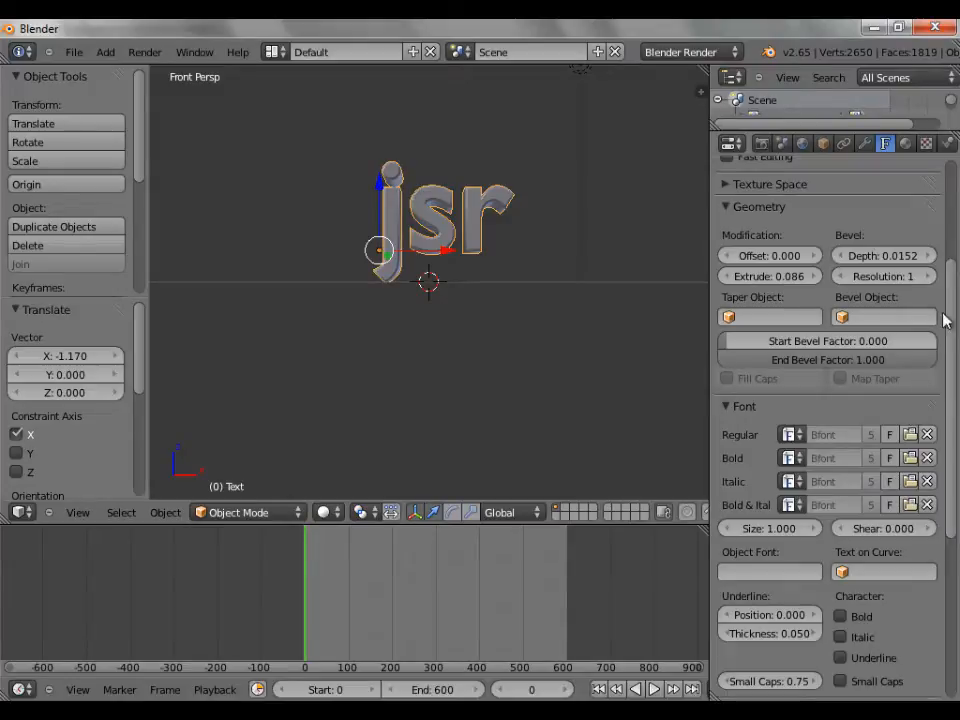
# Step: Set the jsr text's character spacing to 1.200
pyautogui.moveTo(949, 324); pyautogui.dragTo(952, 505)
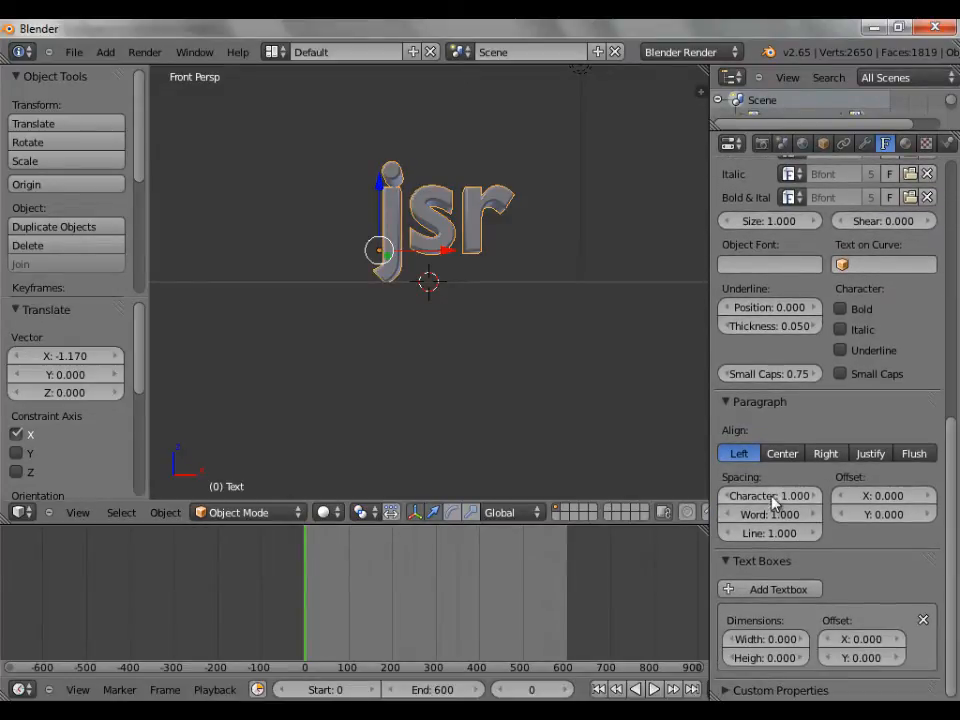
pyautogui.click(815, 496)
pyautogui.click(815, 496)
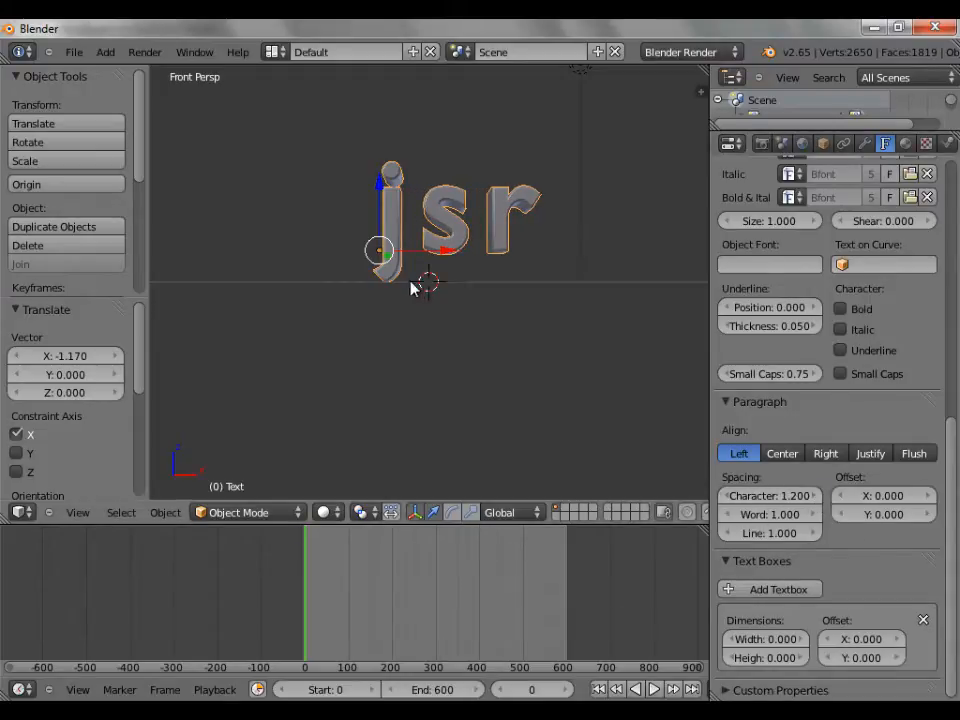
# Step: Create a new material for the jsr text with a light violet-blue diffuse color and a diffuse intensity of 0.819
pyautogui.scroll(10, 930, 220)
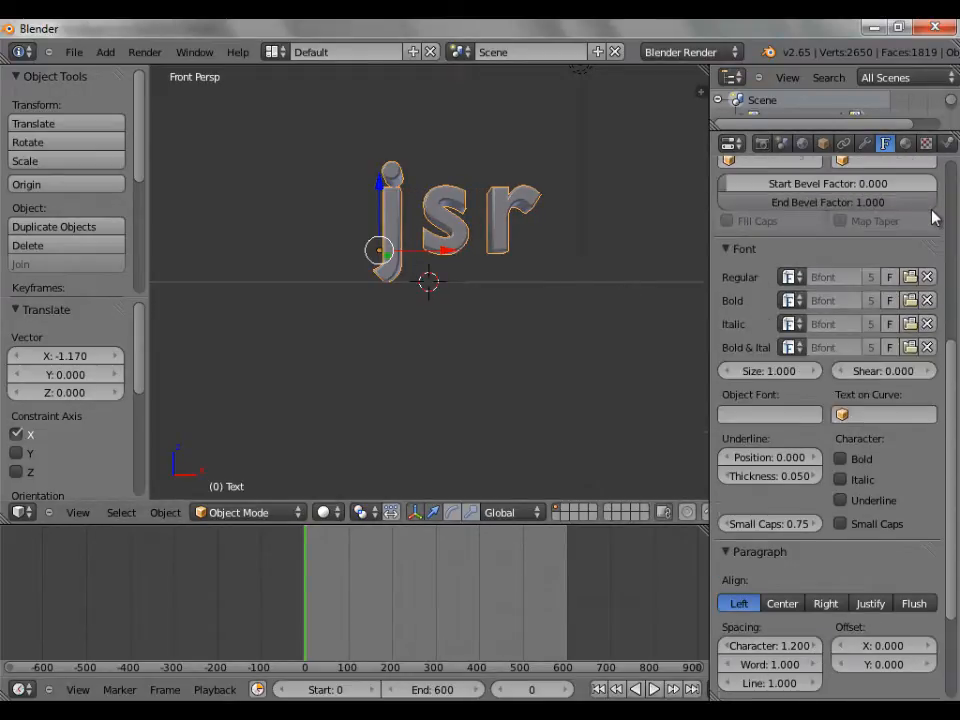
pyautogui.click(907, 146)
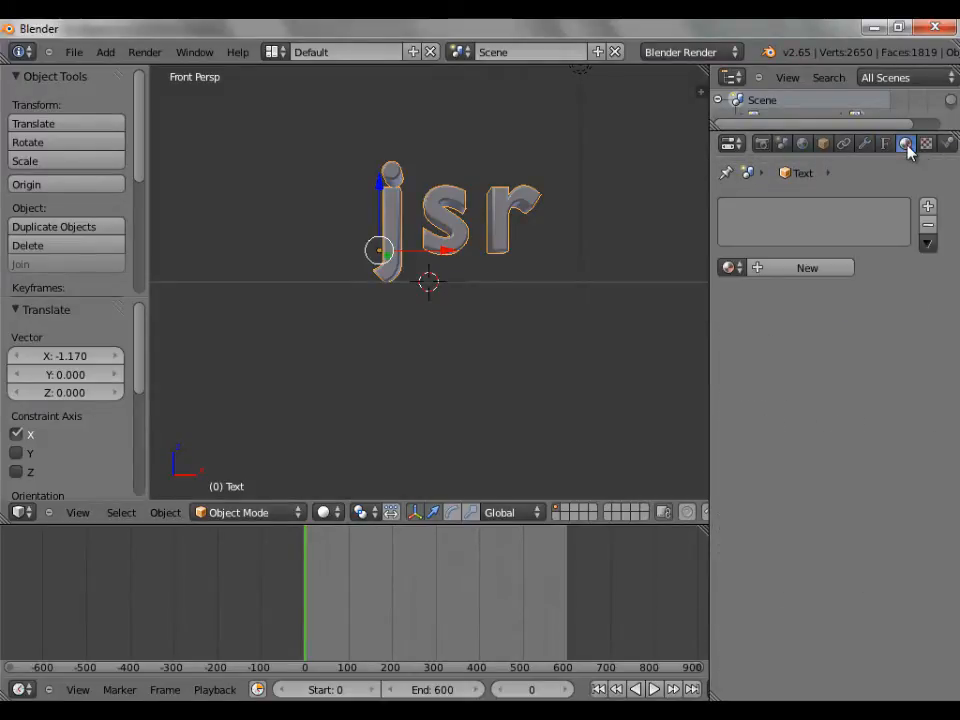
pyautogui.click(845, 268)
pyautogui.scroll(-5, 870, 455)
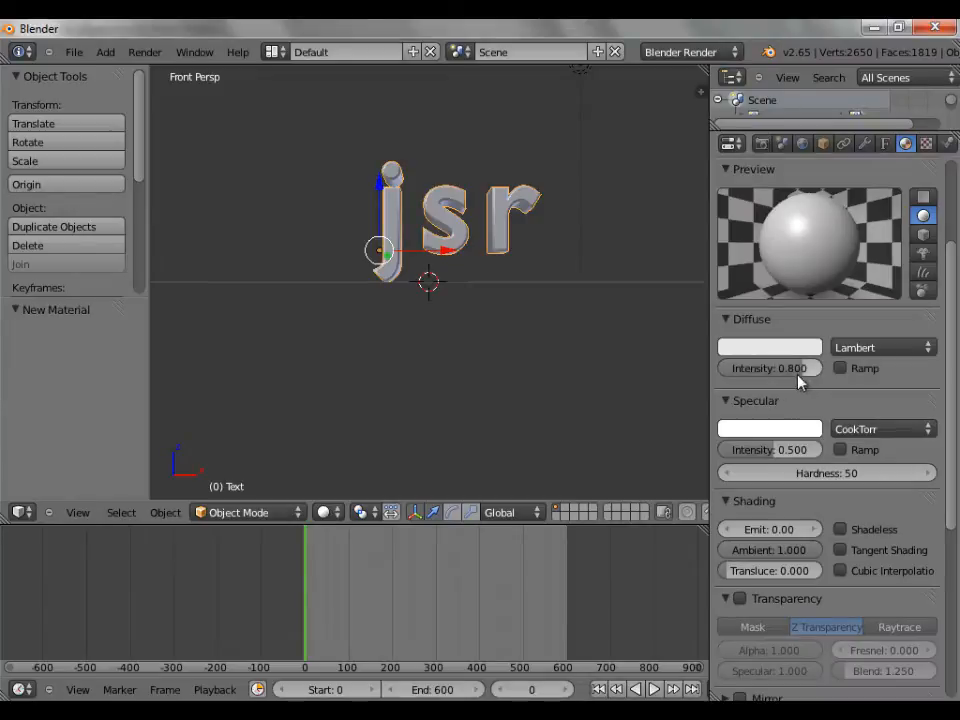
pyautogui.moveTo(805, 373); pyautogui.dragTo(808, 374)
pyautogui.click(776, 350)
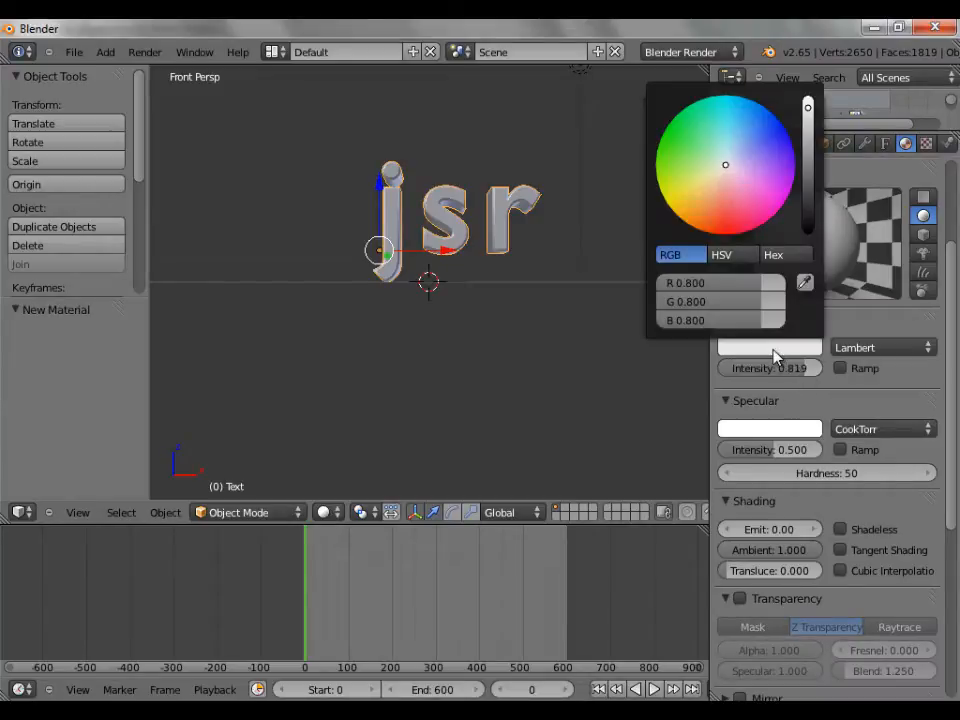
pyautogui.click(757, 159)
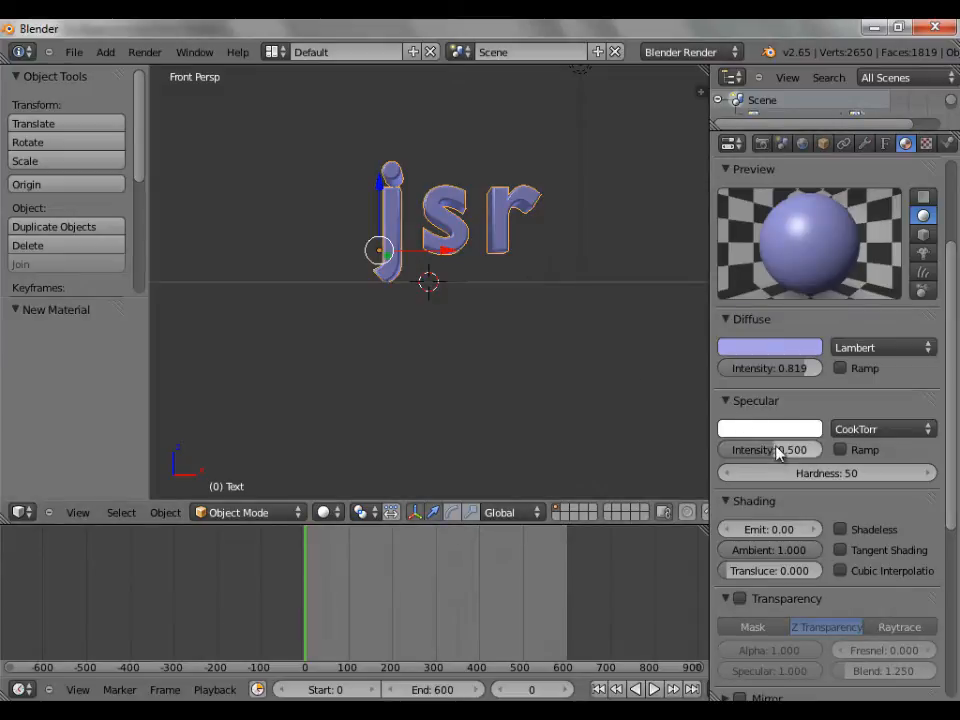
# Step: Set the text material's specular intensity to 0.843
pyautogui.moveTo(795, 452); pyautogui.dragTo(791, 454)
pyautogui.click(805, 452)
pyautogui.click(954, 424)
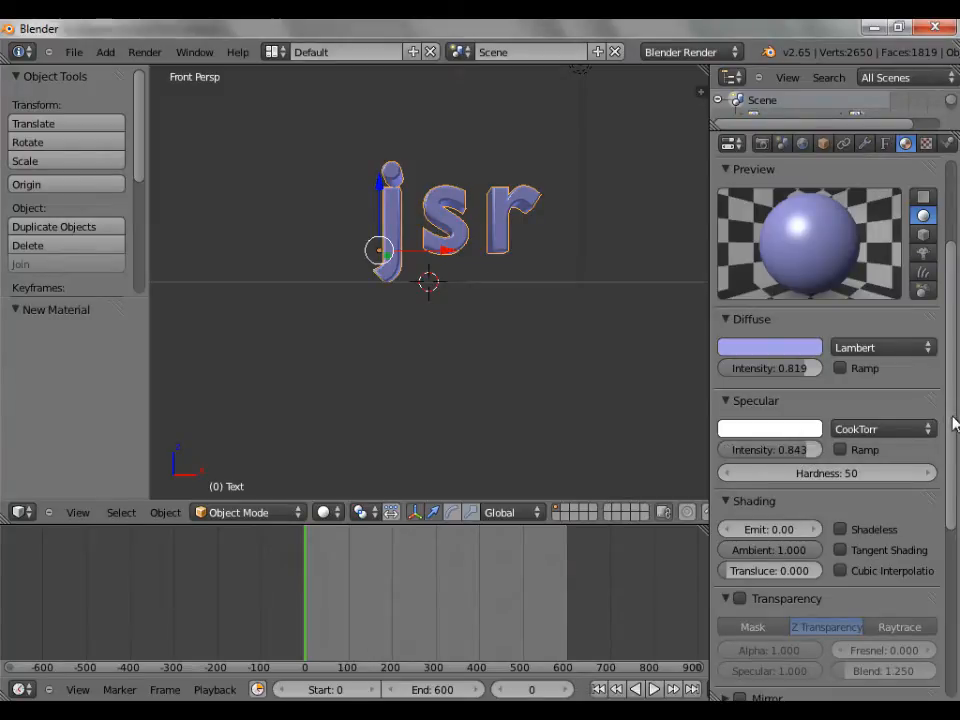
# Step: Enable mirror reflections on the jsr text's material and set the reflectivity to 0.500
pyautogui.moveTo(954, 426); pyautogui.dragTo(958, 636)
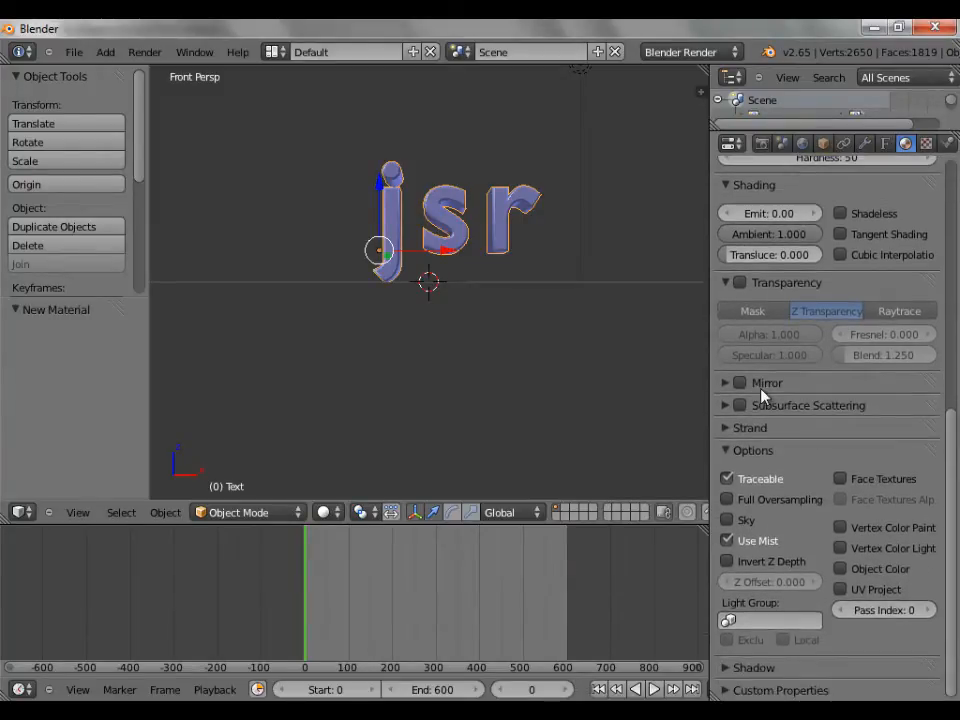
pyautogui.click(727, 387)
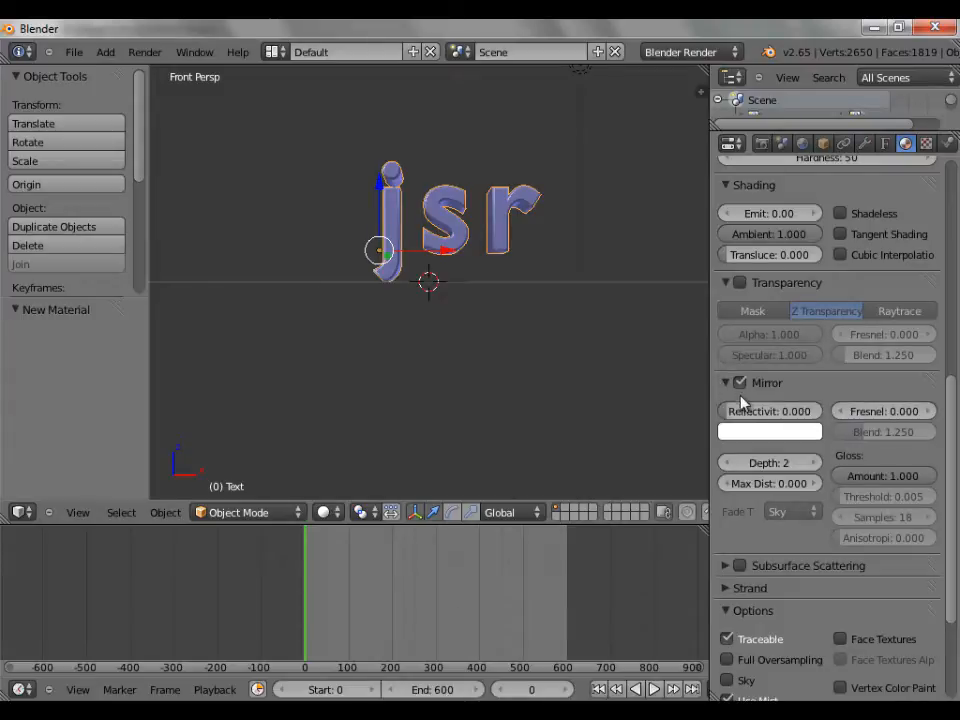
pyautogui.moveTo(744, 414); pyautogui.dragTo(778, 413)
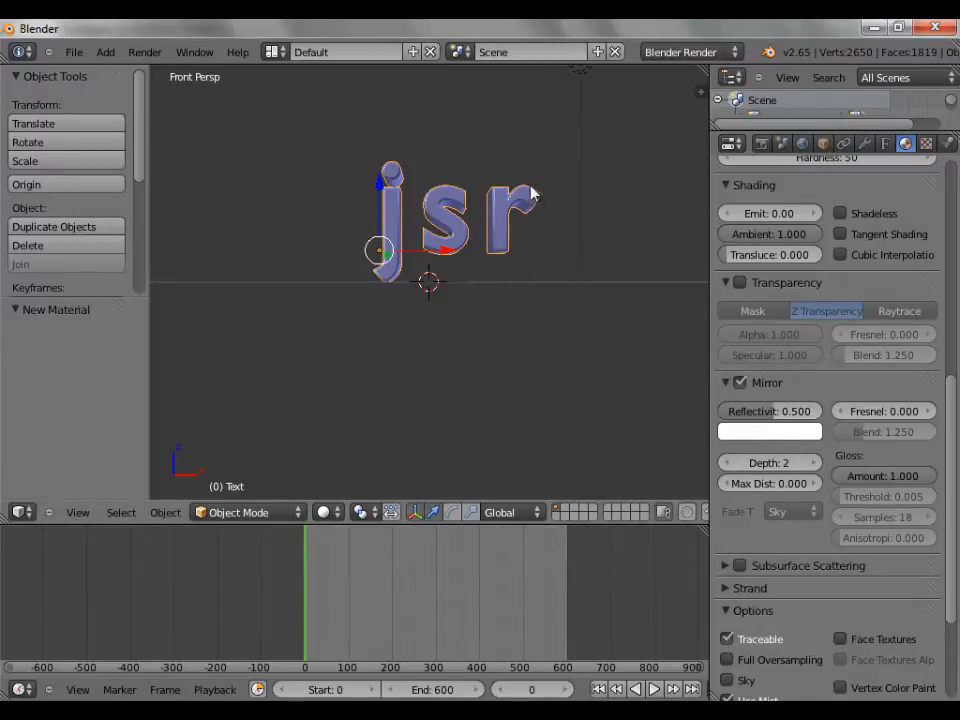
pyautogui.moveTo(556, 220); pyautogui.dragTo(507, 162, button='middle')
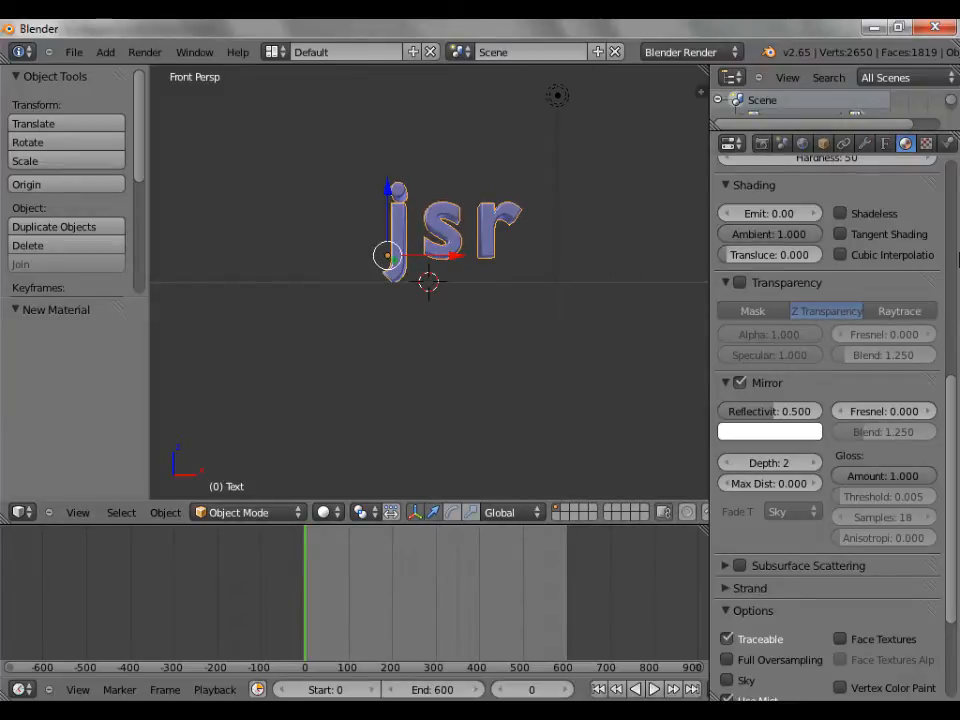
pyautogui.scroll(10, 951, 312)
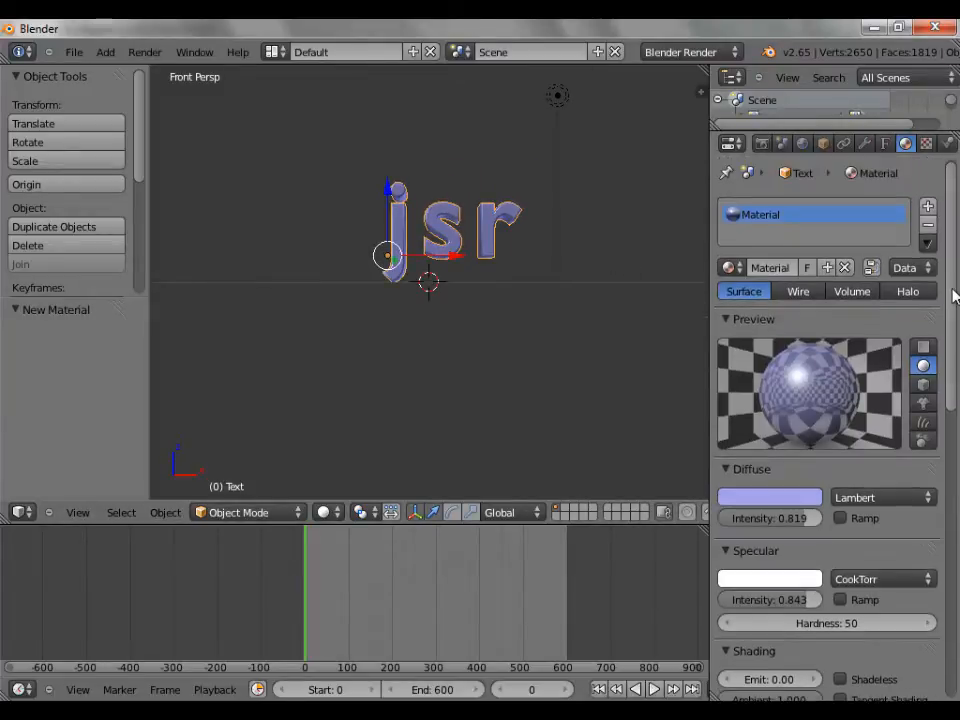
# Step: Show the world's texture slots, and view the panoramas 1.jpg, 2_Panorama_JPG_1280x640.jpg and 5.jpg from the RENDER folder in Windows Photo Viewer
pyautogui.click(926, 144)
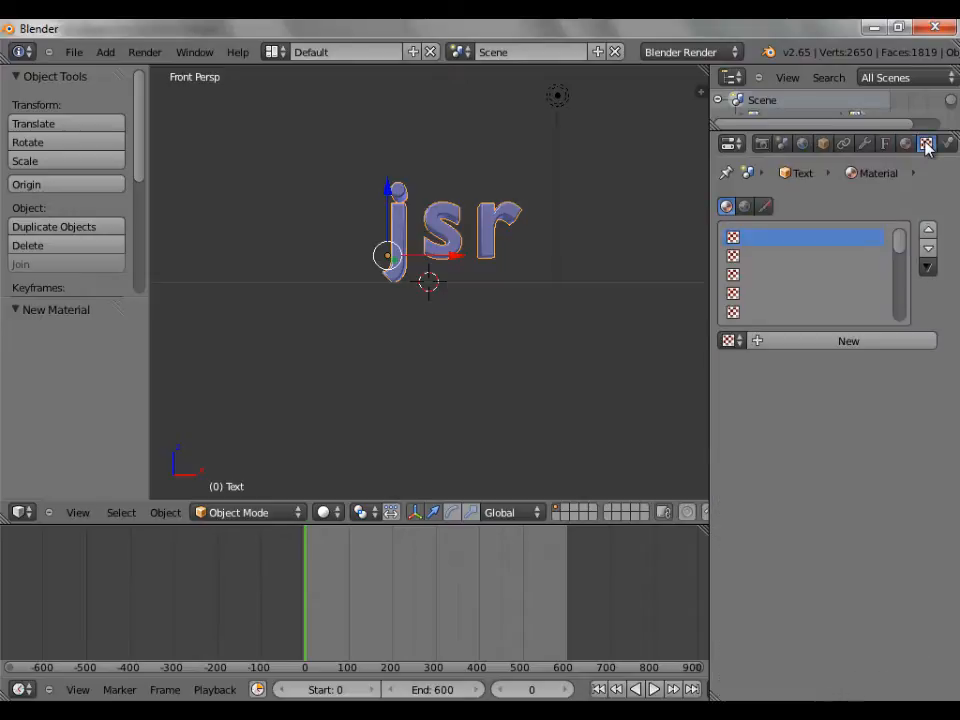
pyautogui.click(745, 206)
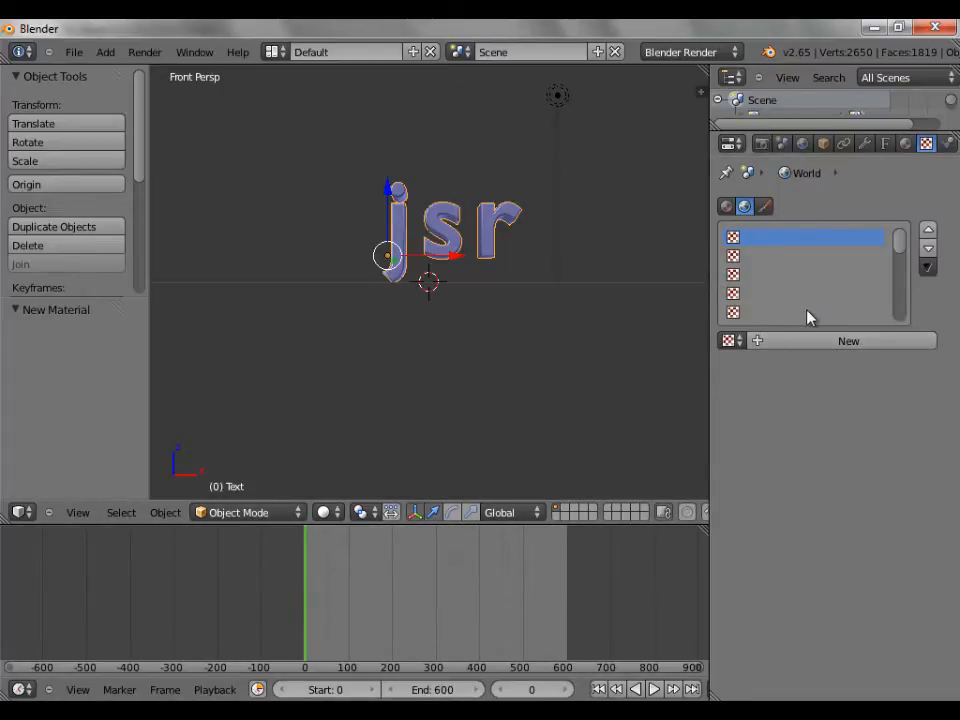
pyautogui.click(190, 712)
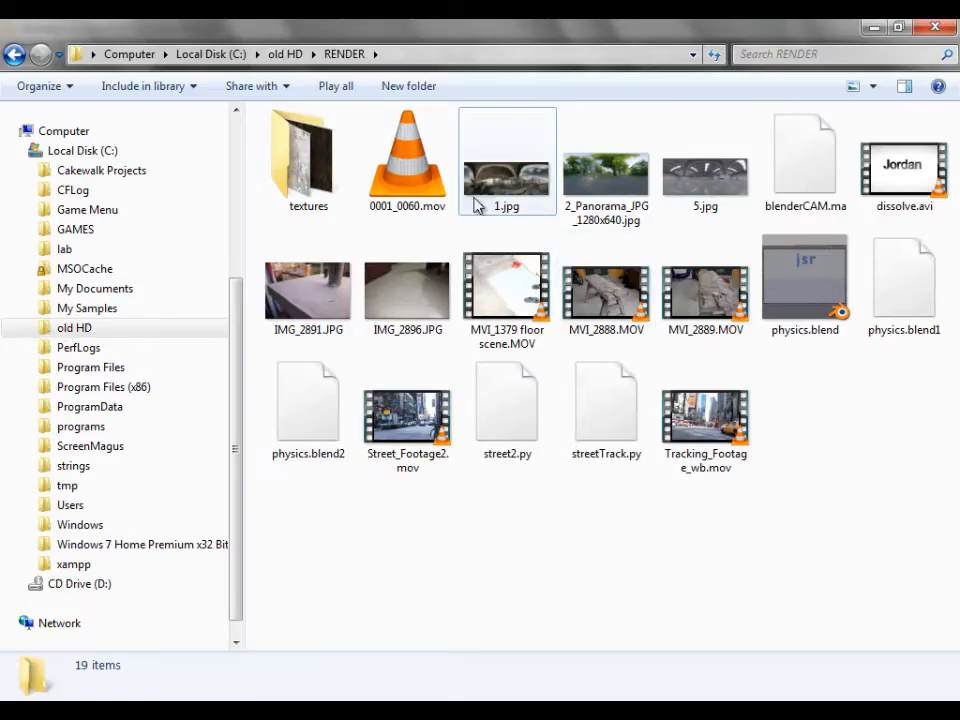
pyautogui.doubleClick(531, 195)
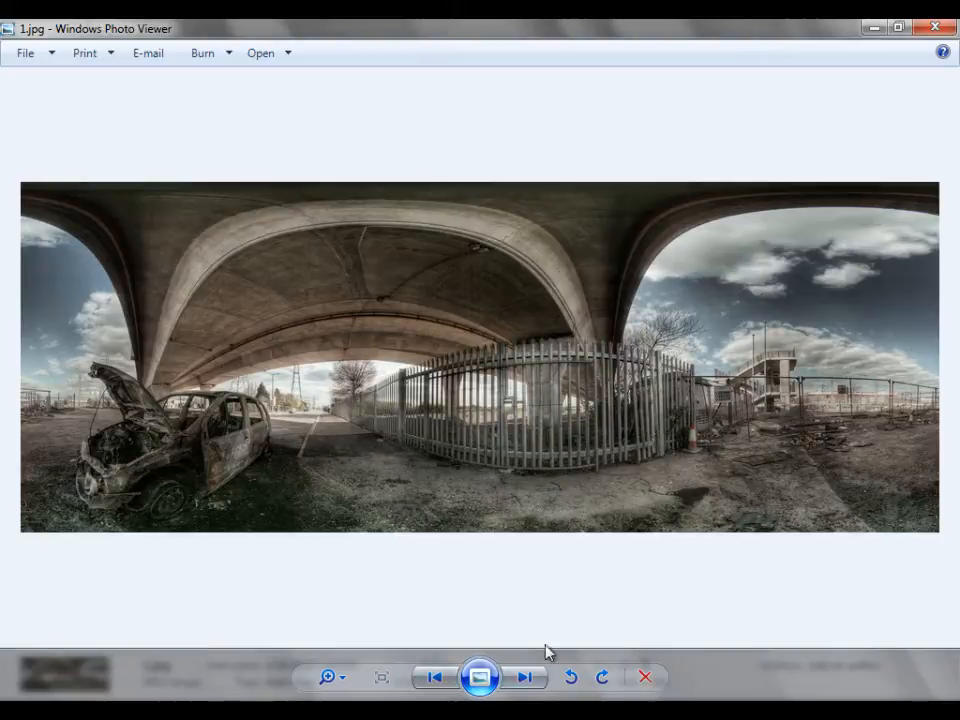
pyautogui.click(530, 677)
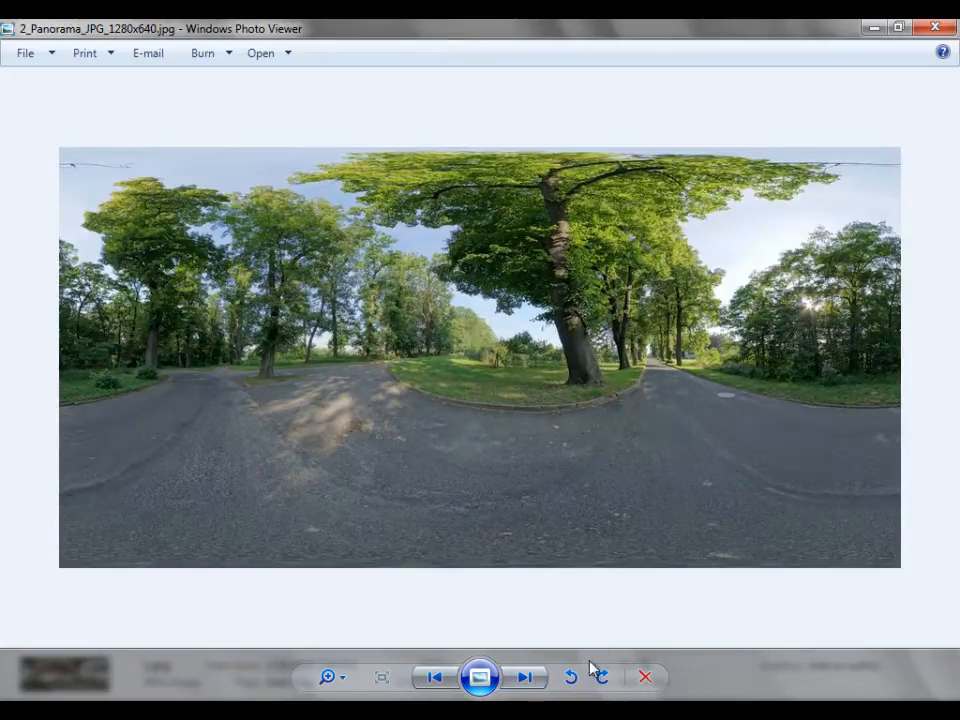
pyautogui.click(525, 677)
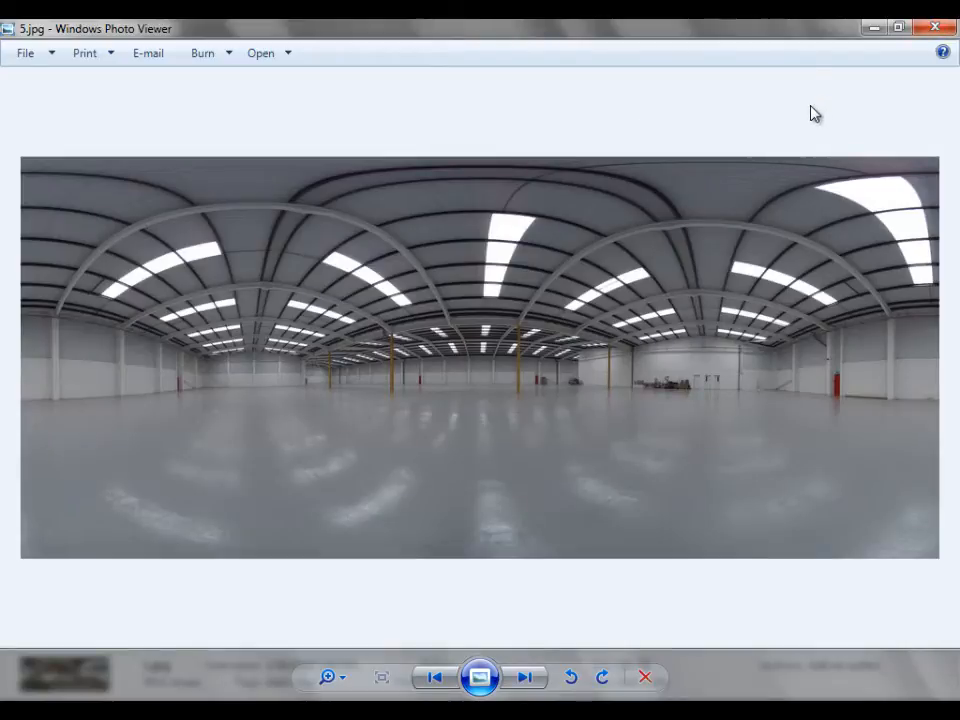
pyautogui.click(935, 27)
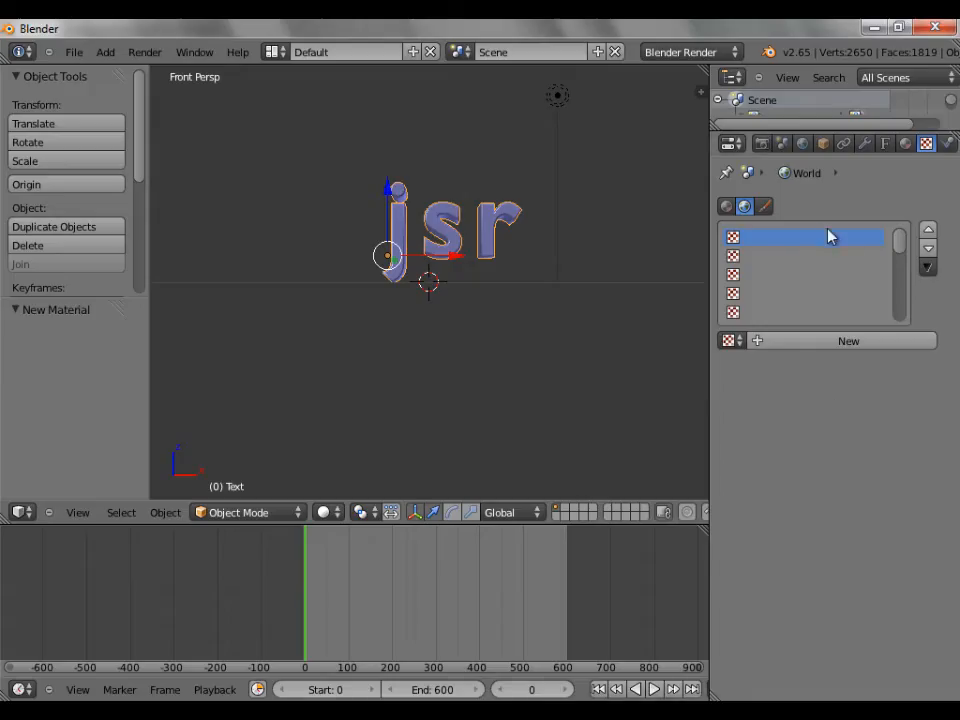
# Step: Create a new world texture in Blender and set its type to Image or Movie
pyautogui.click(866, 341)
pyautogui.scroll(-4, 875, 400)
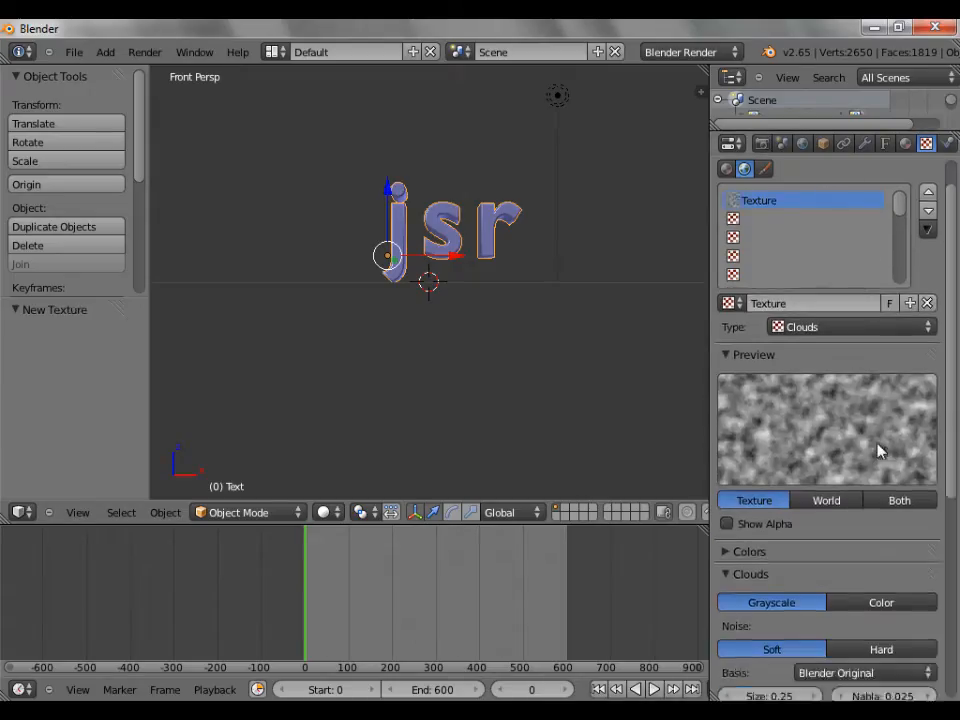
pyautogui.click(885, 256)
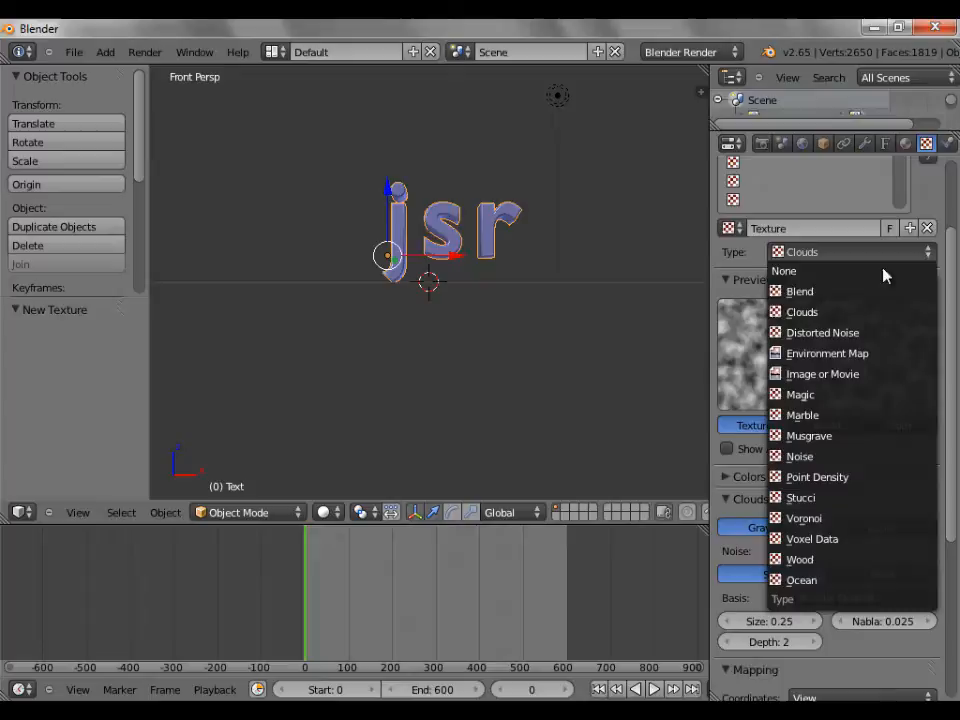
pyautogui.click(875, 376)
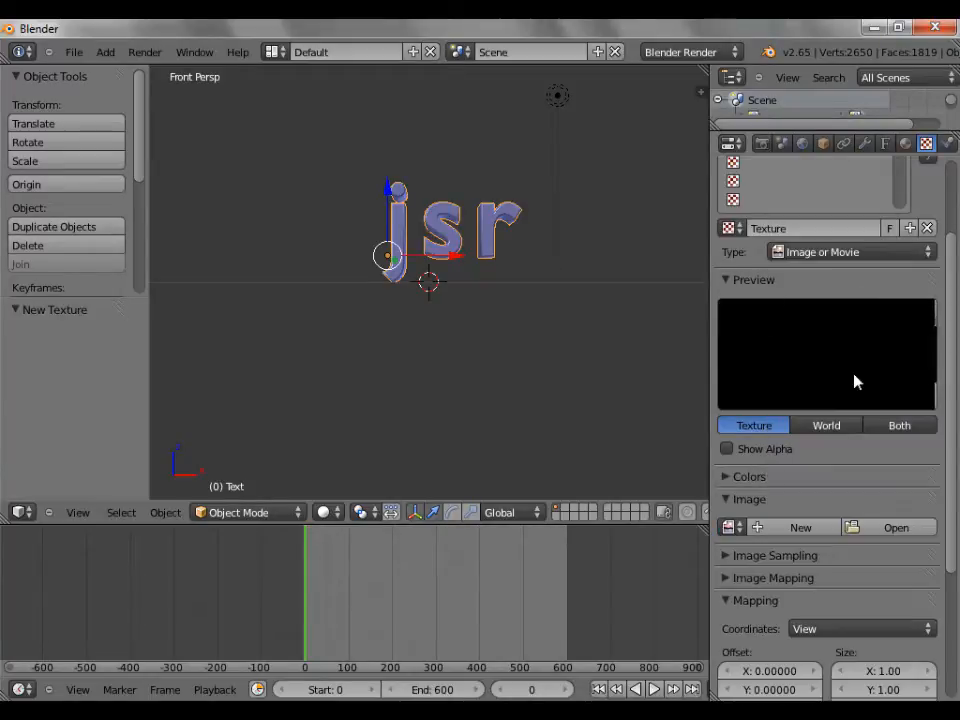
# Step: Load 5.jpg from C:\old HD\RENDER as the world texture's image, browsing the files as thumbnails
pyautogui.scroll(-5, 870, 400)
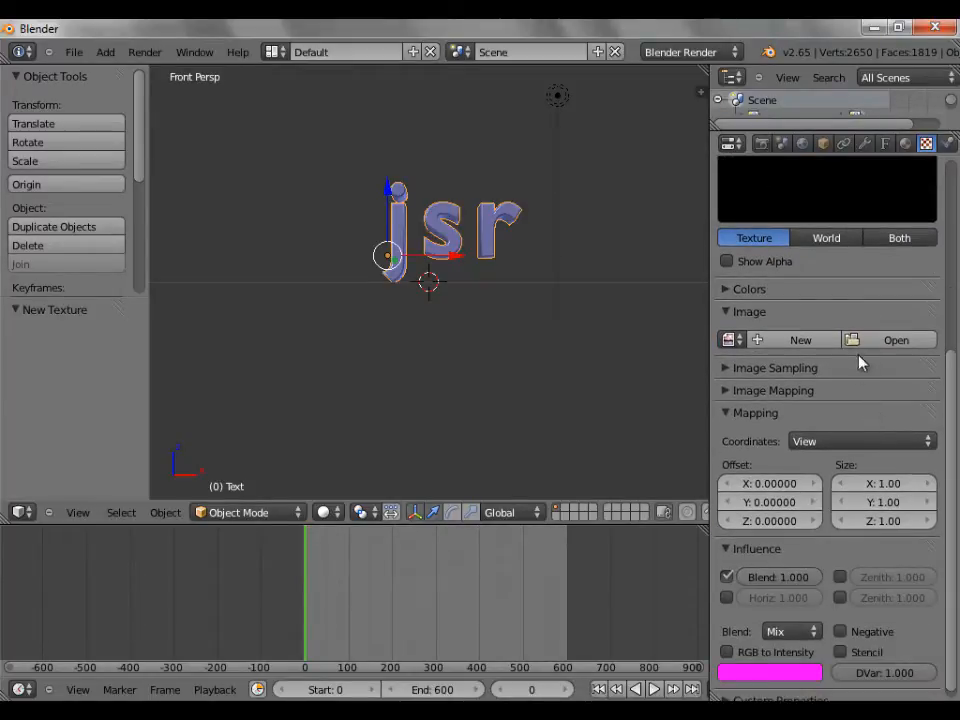
pyautogui.click(897, 340)
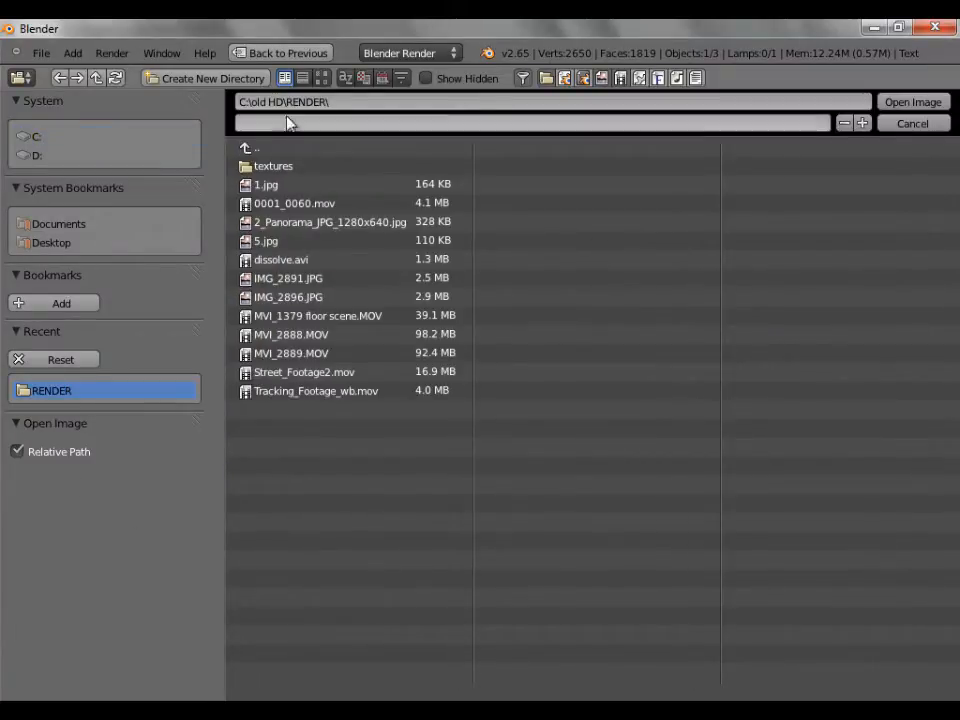
pyautogui.click(321, 78)
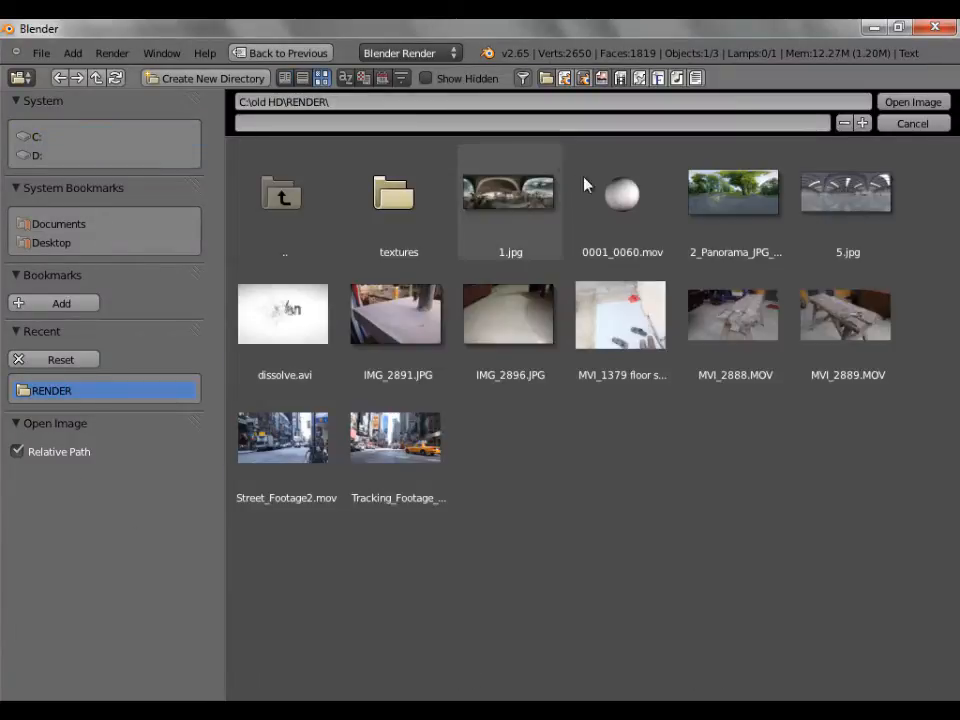
pyautogui.click(846, 208)
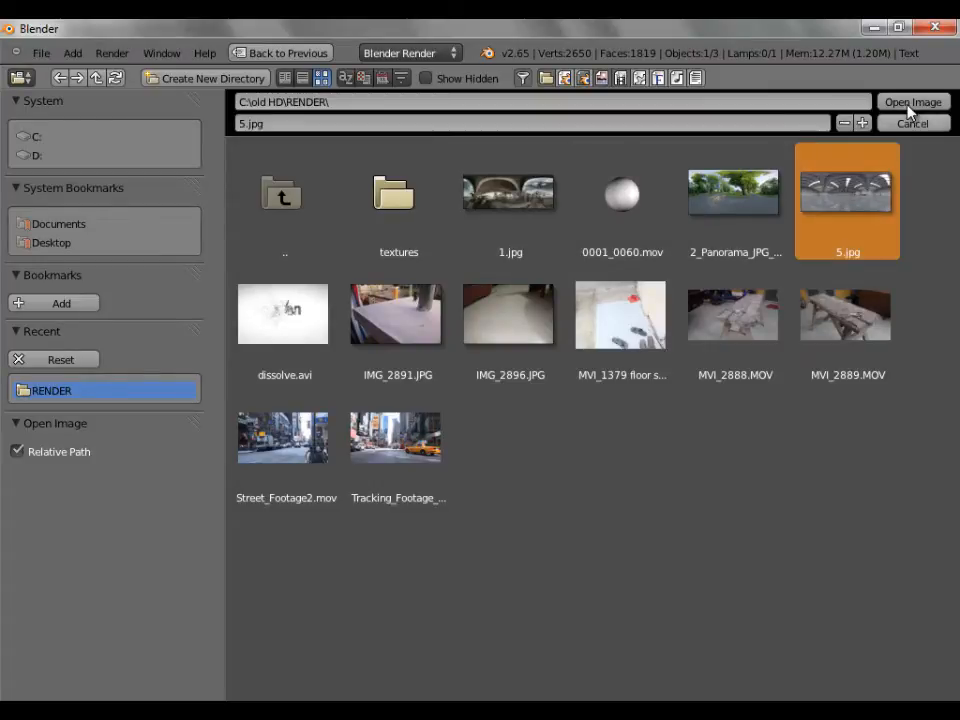
pyautogui.click(908, 103)
# Step: Set the world texture's mapping coordinates to Equirectangular
pyautogui.scroll(-7, 926, 418)
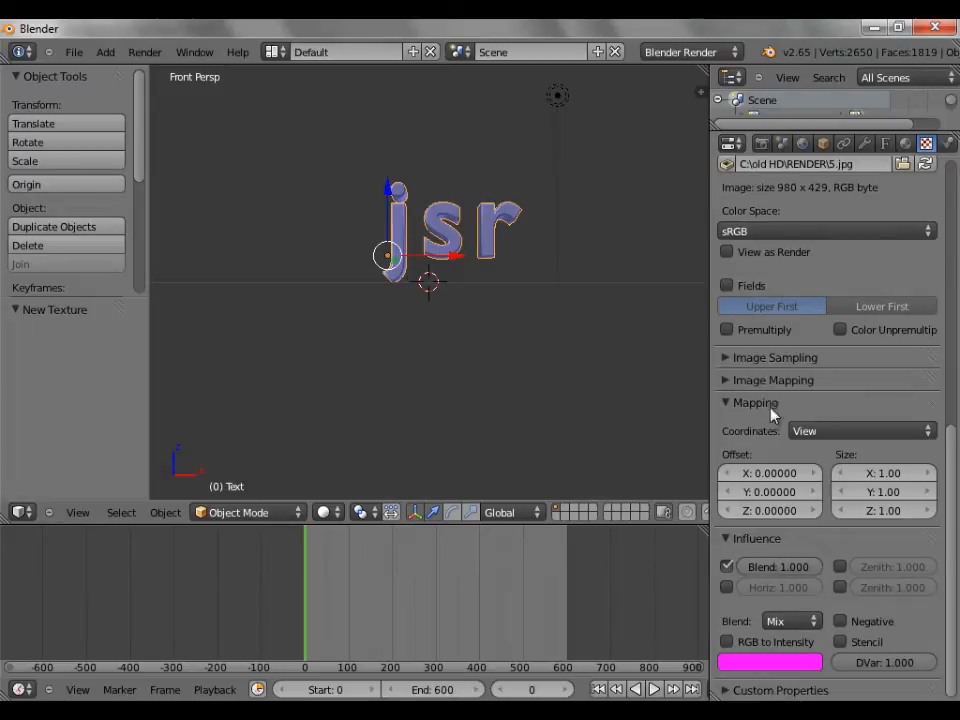
pyautogui.click(842, 432)
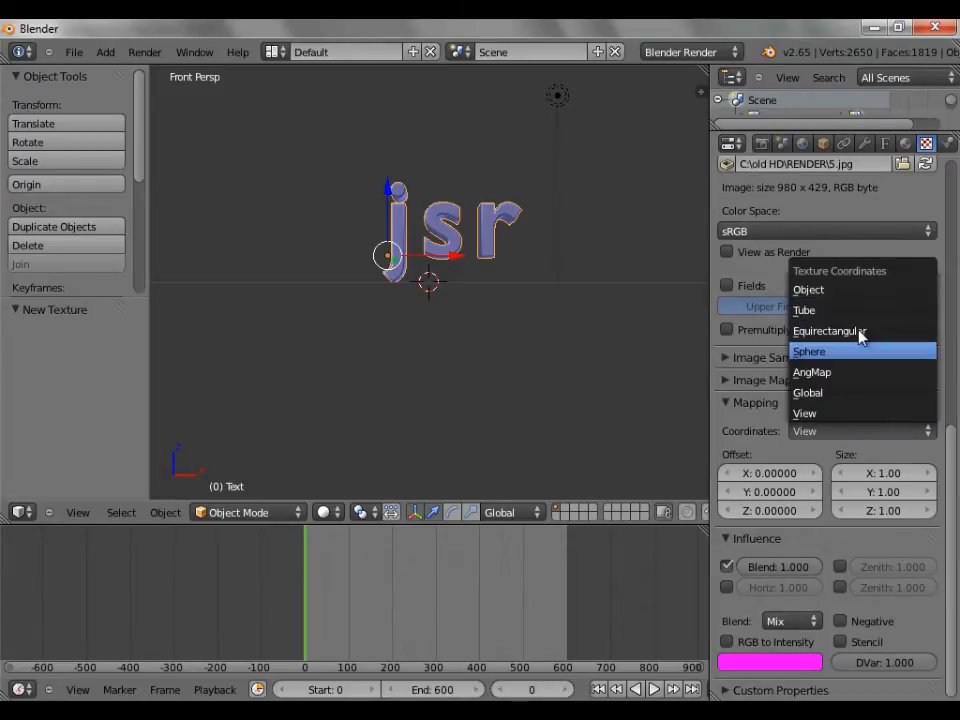
pyautogui.click(862, 350)
pyautogui.click(874, 432)
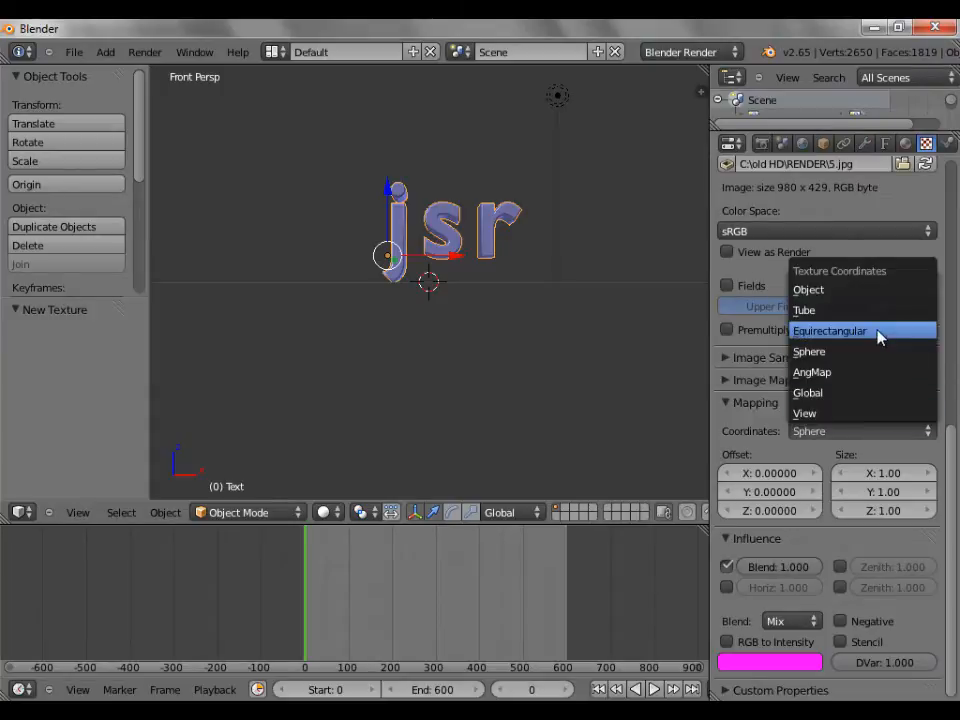
pyautogui.click(878, 332)
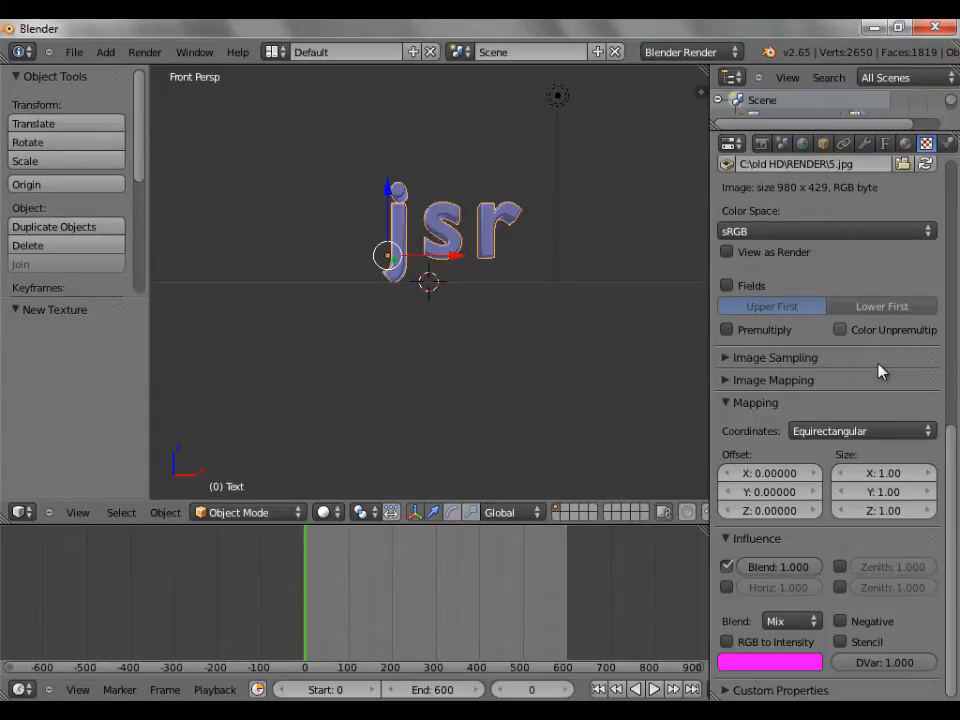
# Step: Make the world texture influence the horizon color instead of the blend
pyautogui.click(727, 567)
pyautogui.click(727, 587)
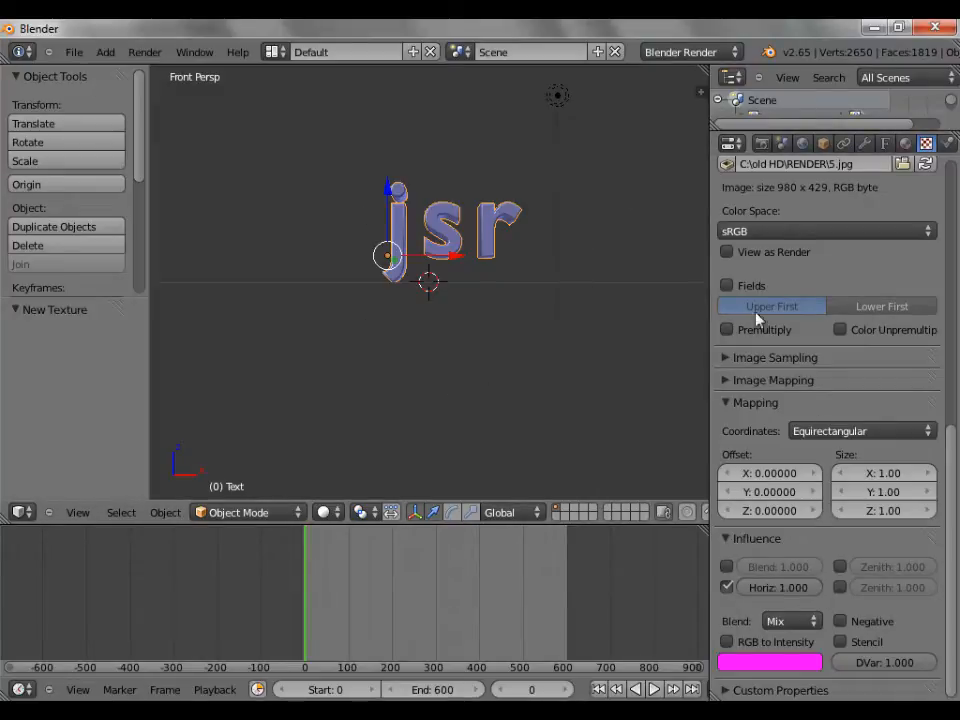
pyautogui.scroll(2, 565, 226)
pyautogui.scroll(-2, 558, 230)
# Step: Render the current frame, examine the reflections and background around the jsr text, and return to the 3D view
pyautogui.press('F12')
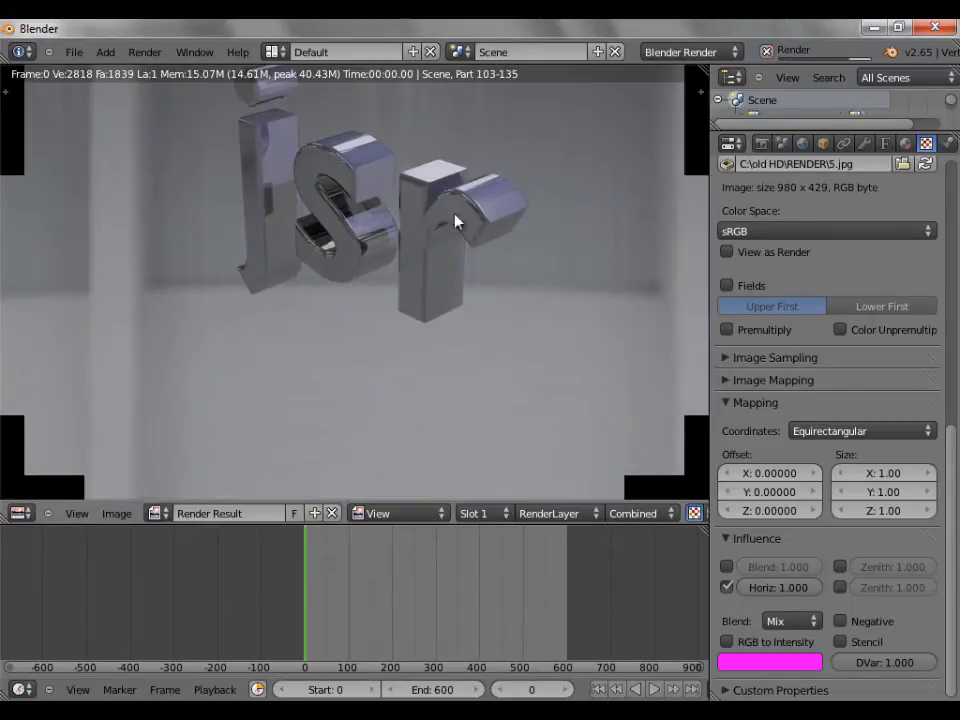
pyautogui.scroll(-3, 493, 241)
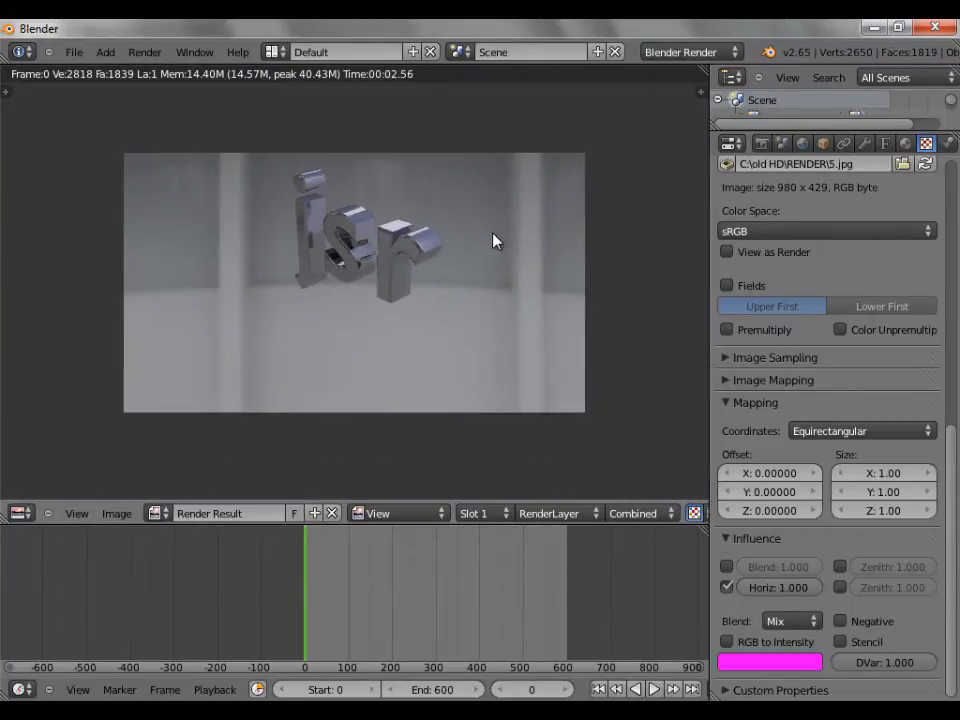
pyautogui.scroll(1, 493, 241)
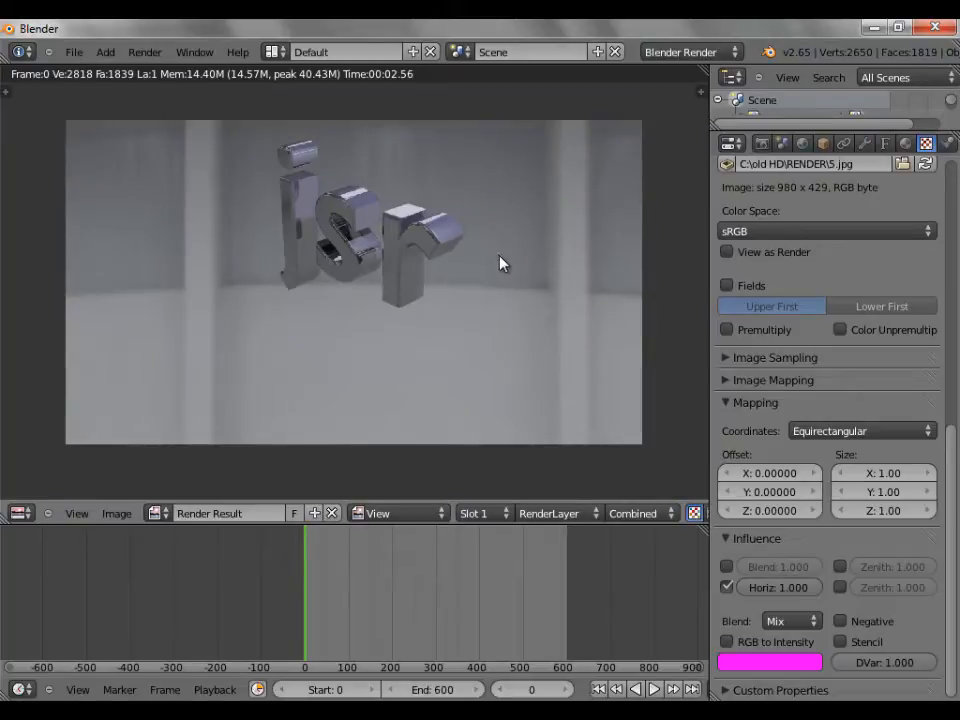
pyautogui.press('Escape')
# Step: Align the active camera to a slightly raised, near-frontal view of the jsr text
pyautogui.scroll(-3, 495, 232)
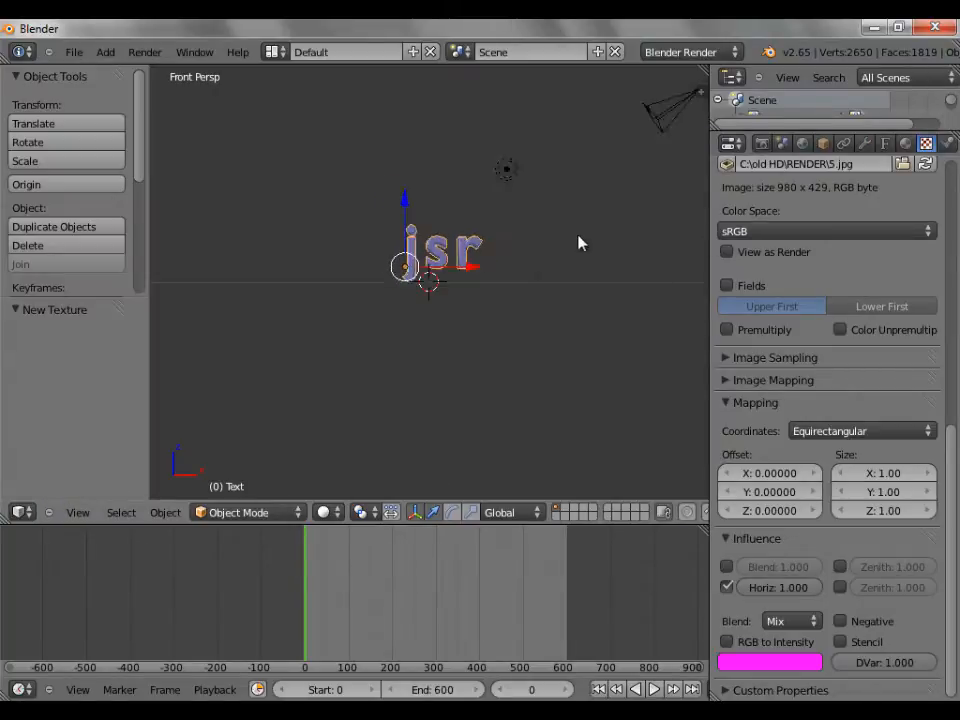
pyautogui.moveTo(580, 243); pyautogui.dragTo(605, 175, button='middle')
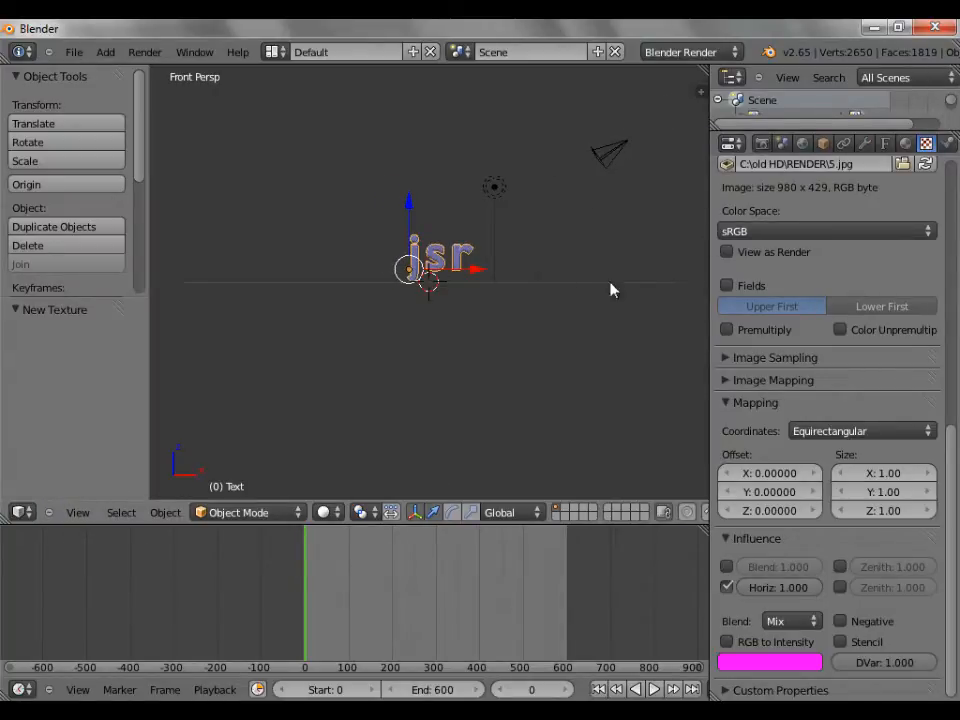
pyautogui.scroll(3, 600, 280)
pyautogui.moveTo(461, 200); pyautogui.dragTo(448, 255, button='middle')
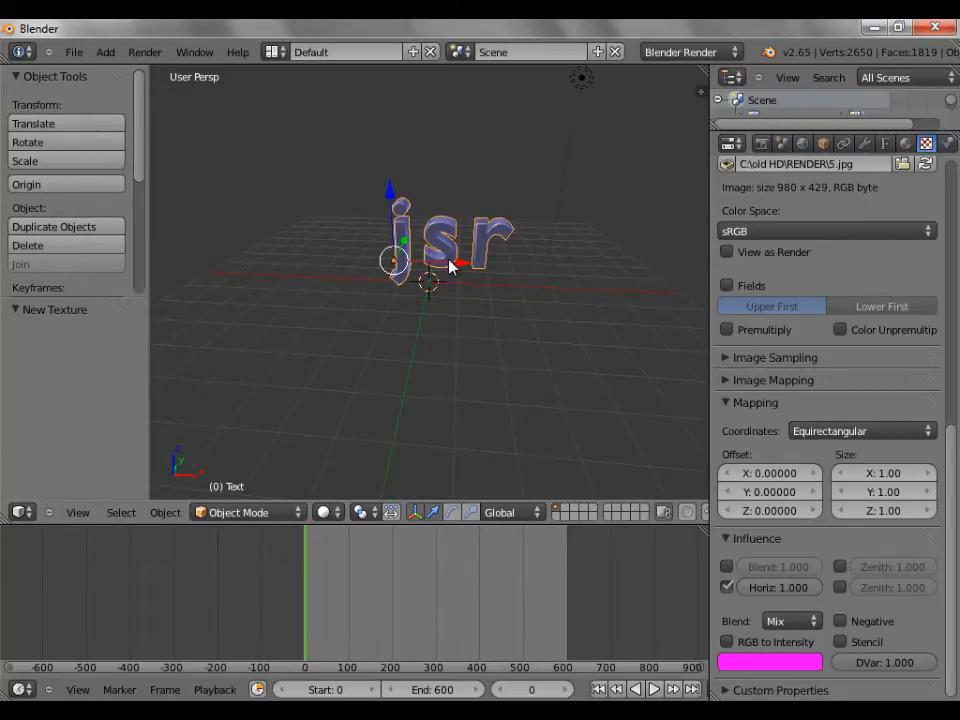
pyautogui.press('ctrl+alt+KP_0')
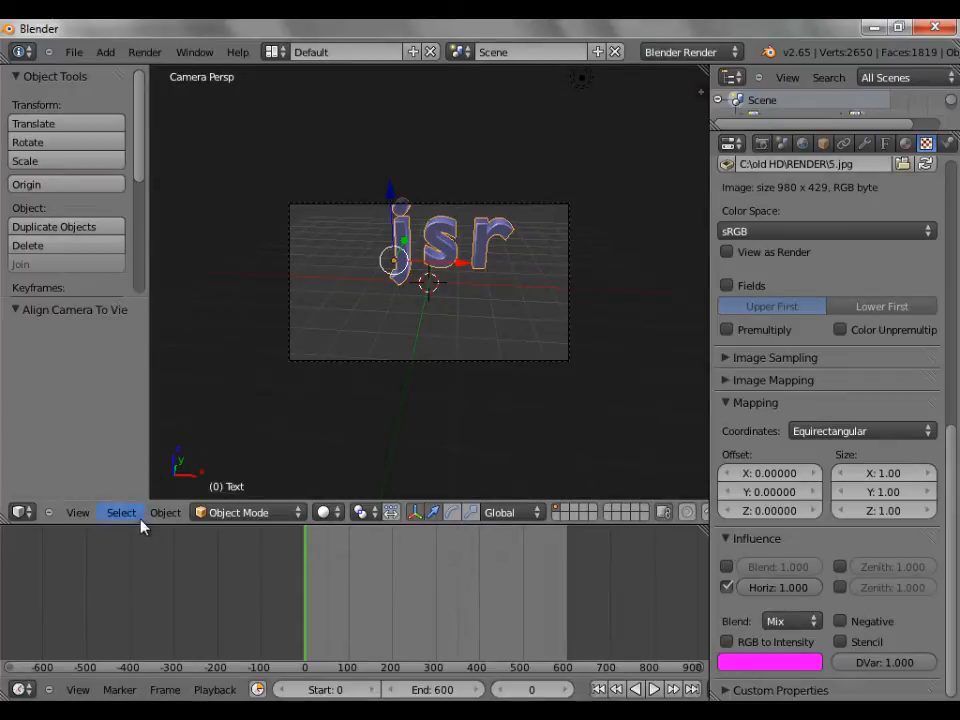
pyautogui.click(79, 512)
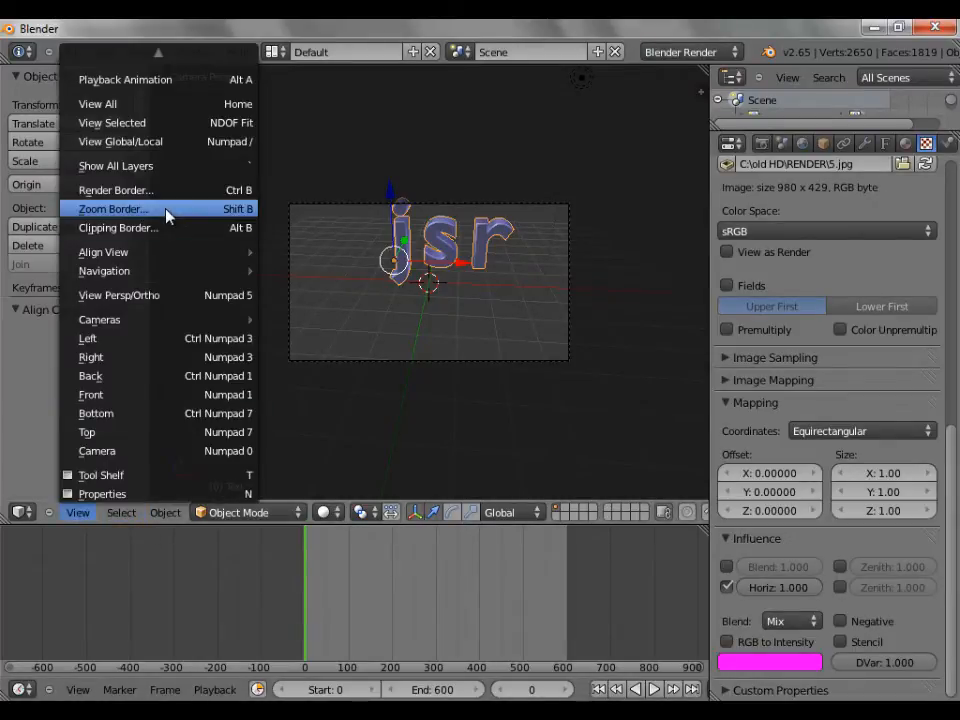
pyautogui.moveTo(193, 252)
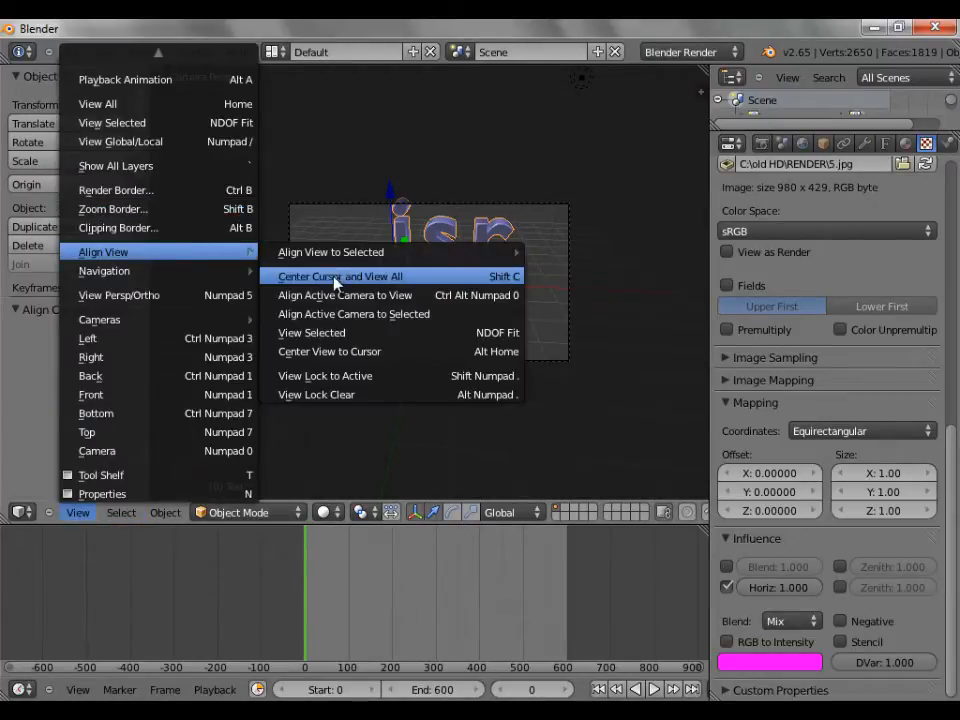
pyautogui.click(469, 298)
# Step: Move the camera about 0.55 along X, and again about 0.44 upward, to frame the whole jsr text
pyautogui.rightClick(558, 210)
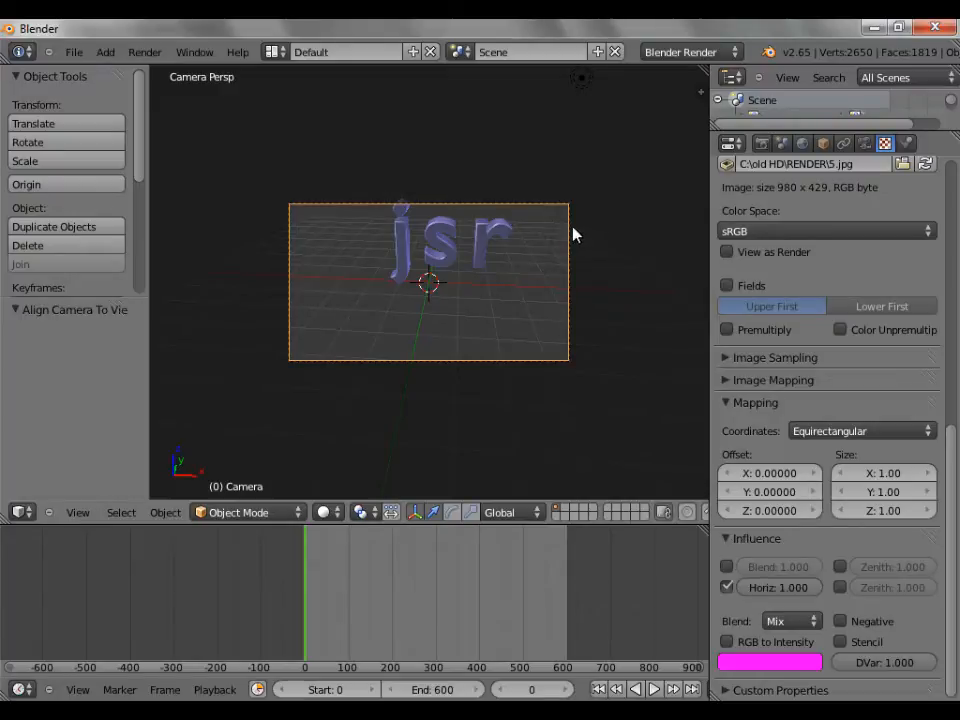
pyautogui.press('g')
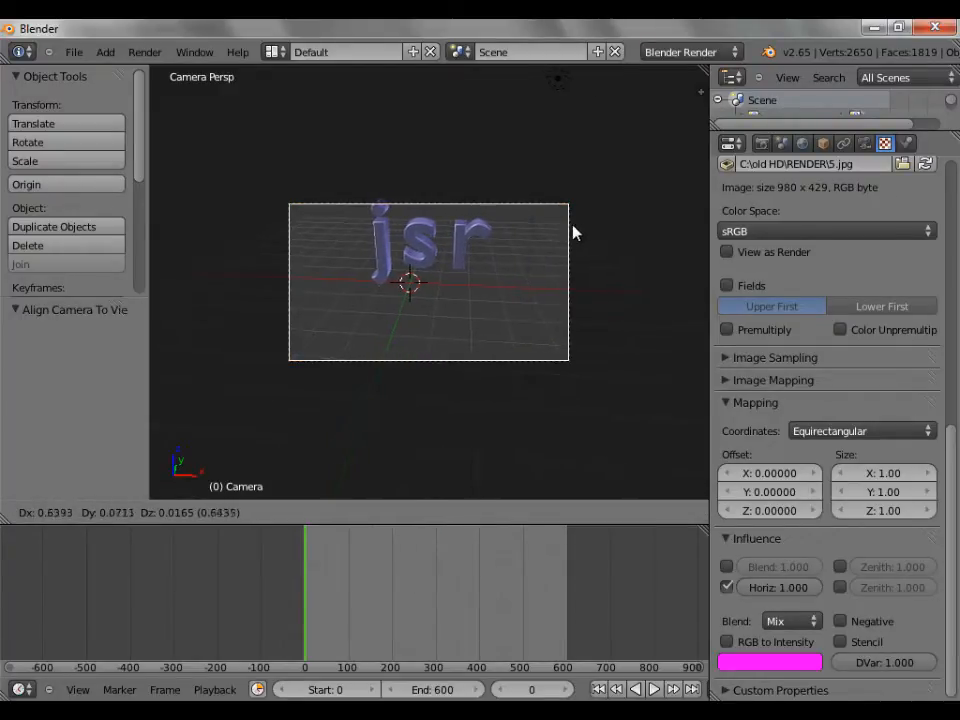
pyautogui.click(571, 232)
pyautogui.rightClick(564, 84)
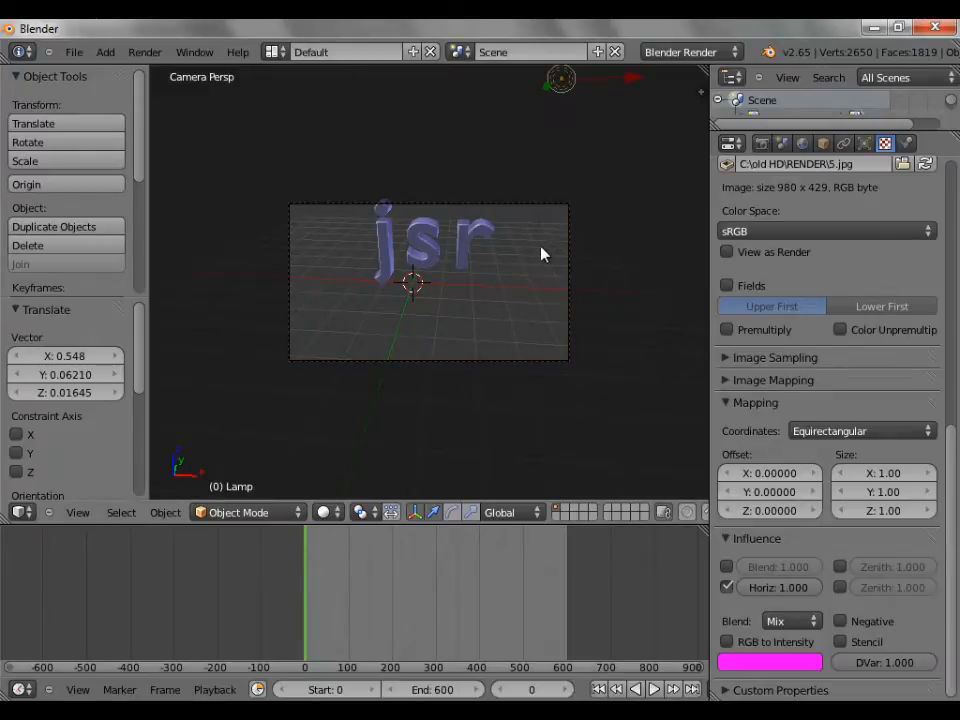
pyautogui.rightClick(538, 206)
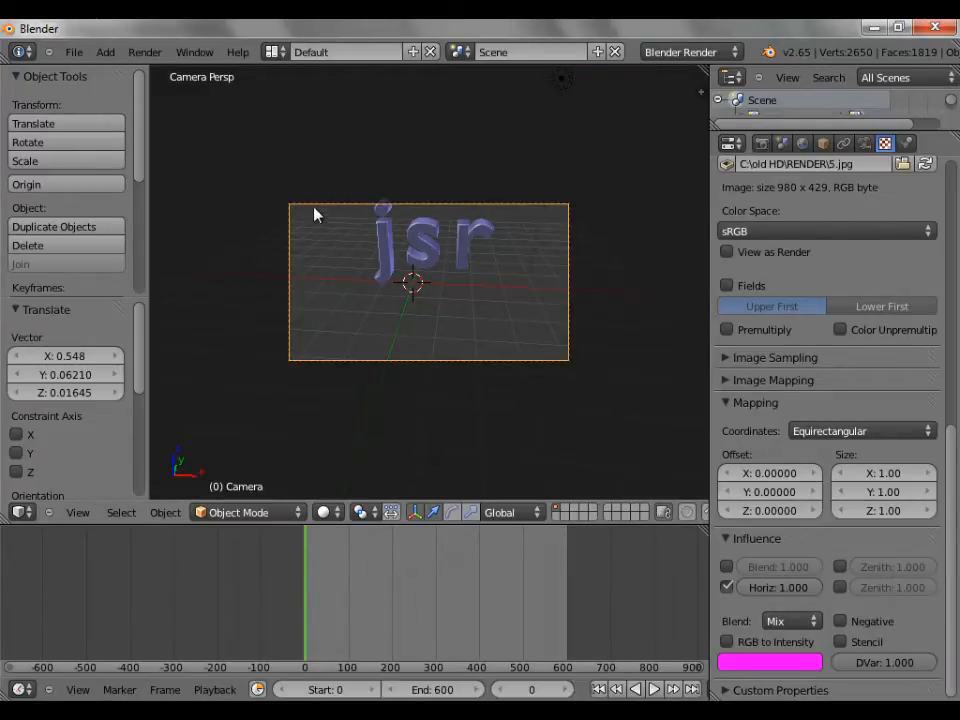
pyautogui.press('g')
pyautogui.click(308, 269)
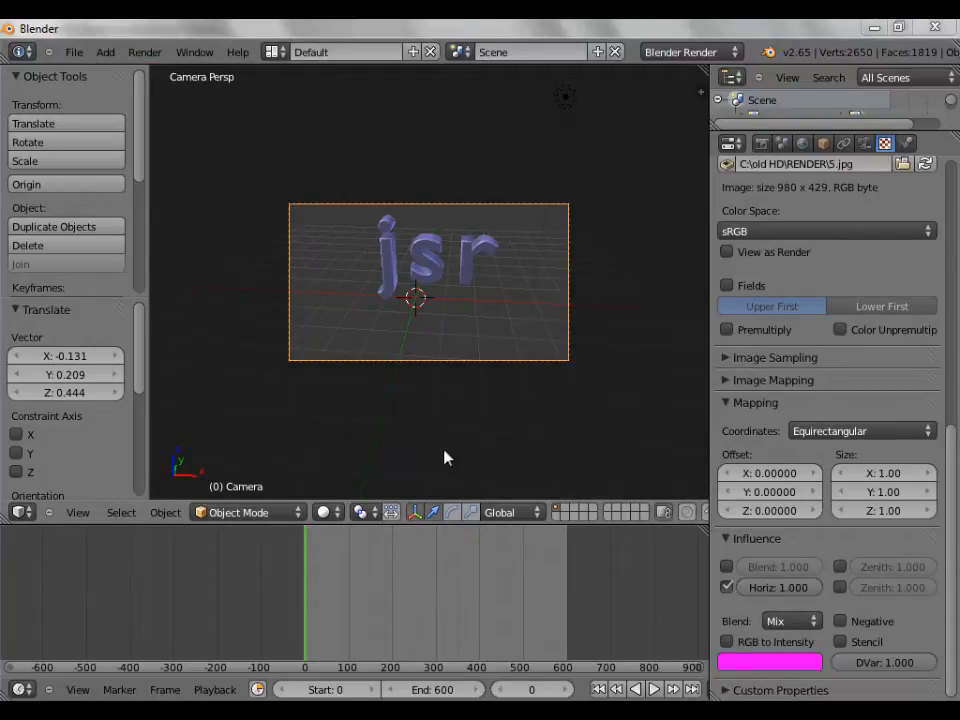
# Step: Add a plane at the origin under the jsr text and scale it up by about 7.48 and again by about 1.08
pyautogui.middleClick(450, 364)
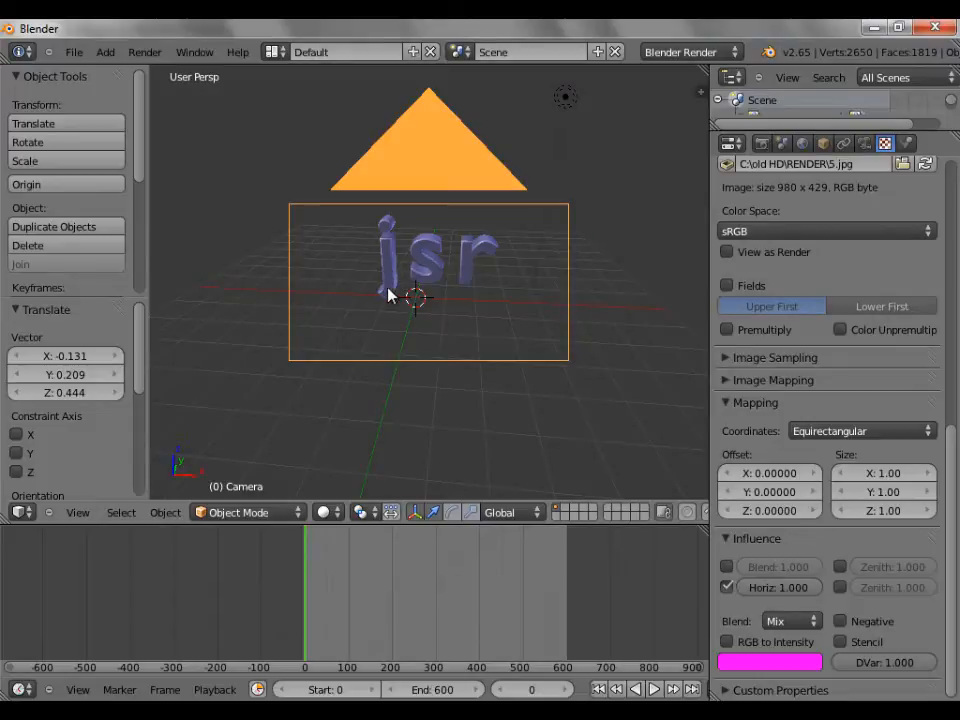
pyautogui.moveTo(390, 294); pyautogui.dragTo(405, 347, button='middle')
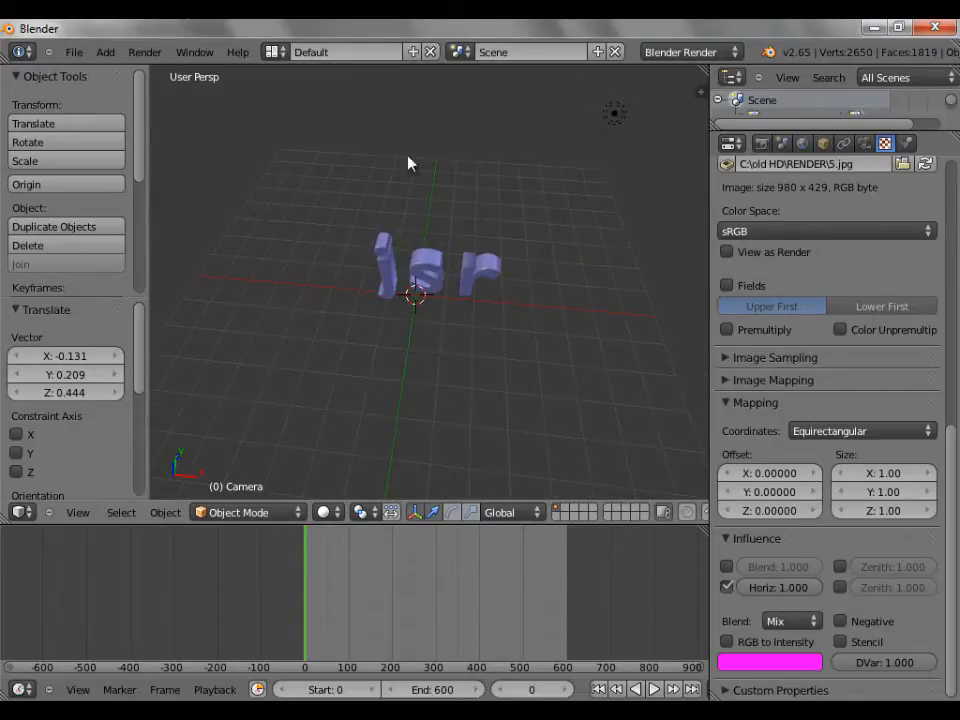
pyautogui.click(105, 52)
pyautogui.moveTo(121, 76)
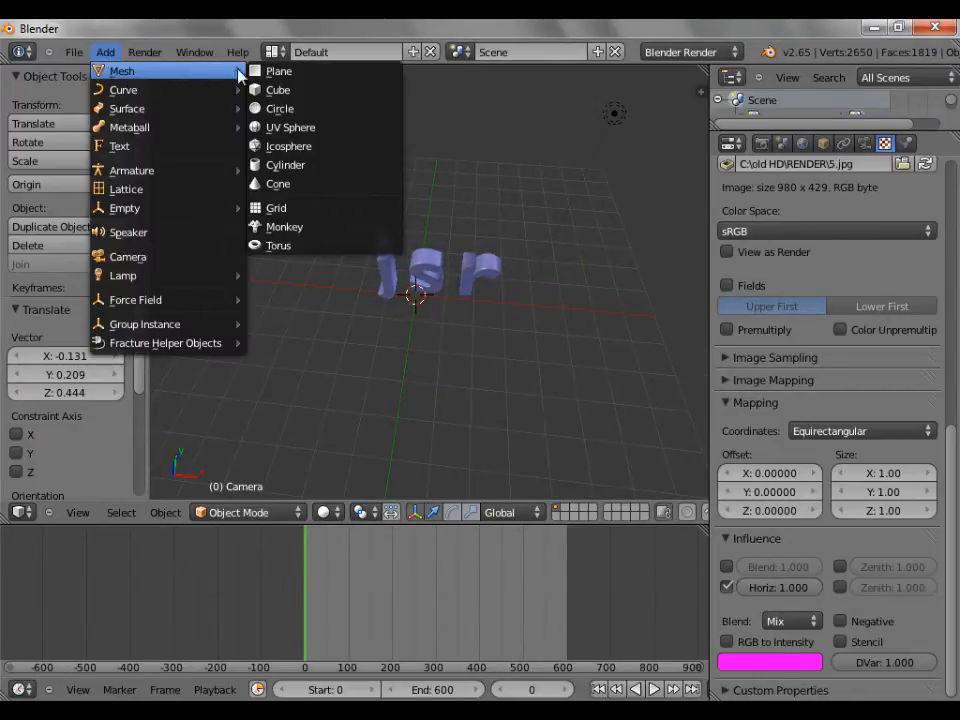
pyautogui.click(279, 73)
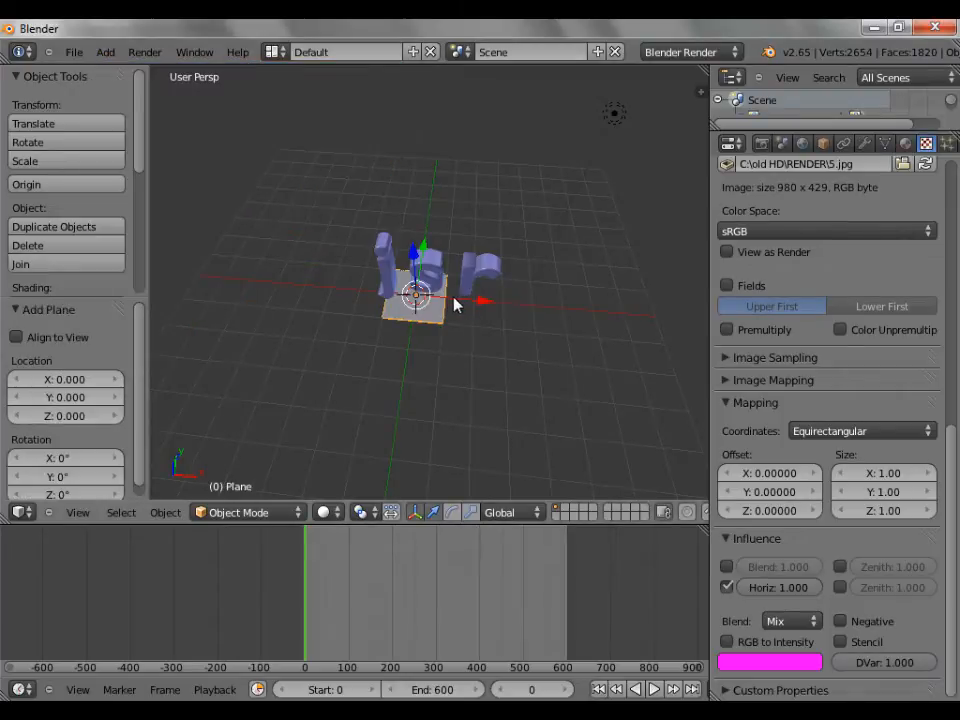
pyautogui.press('s')
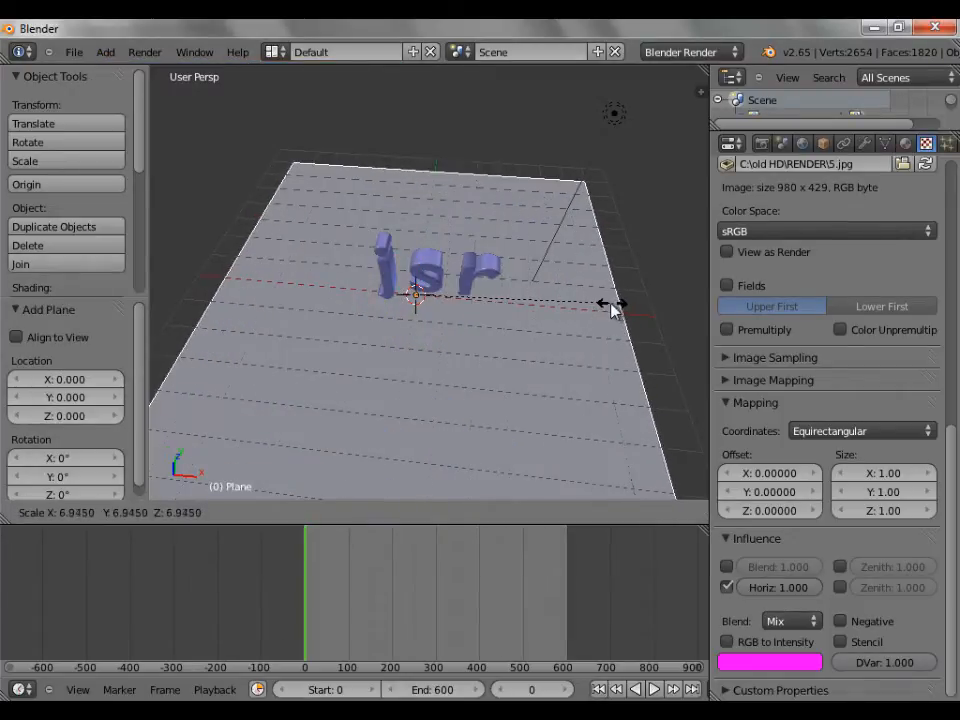
pyautogui.click(630, 308)
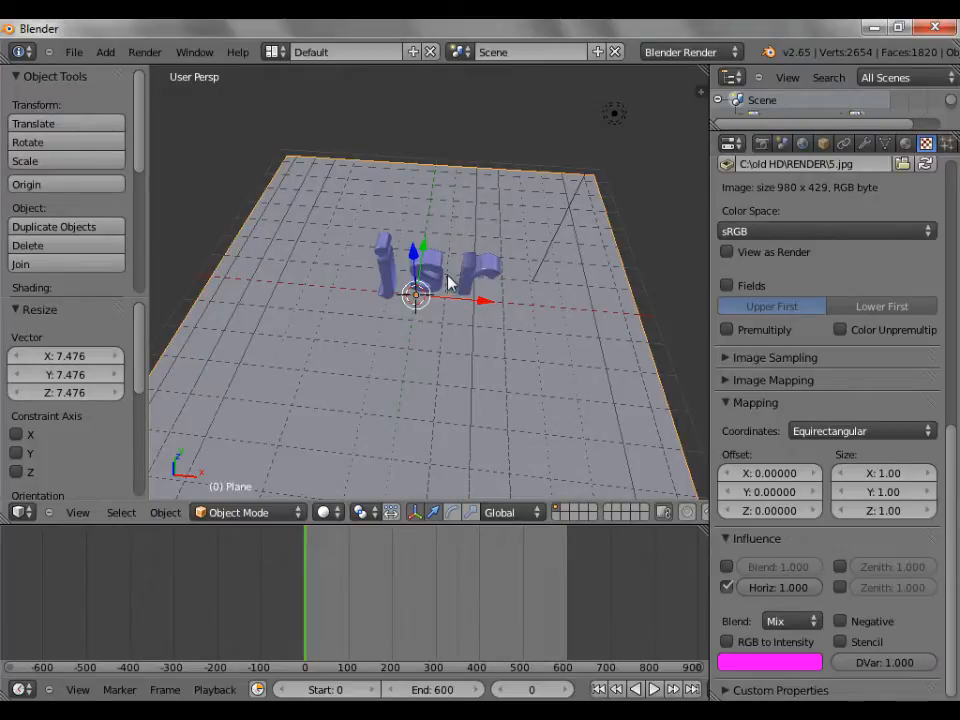
pyautogui.press('s')
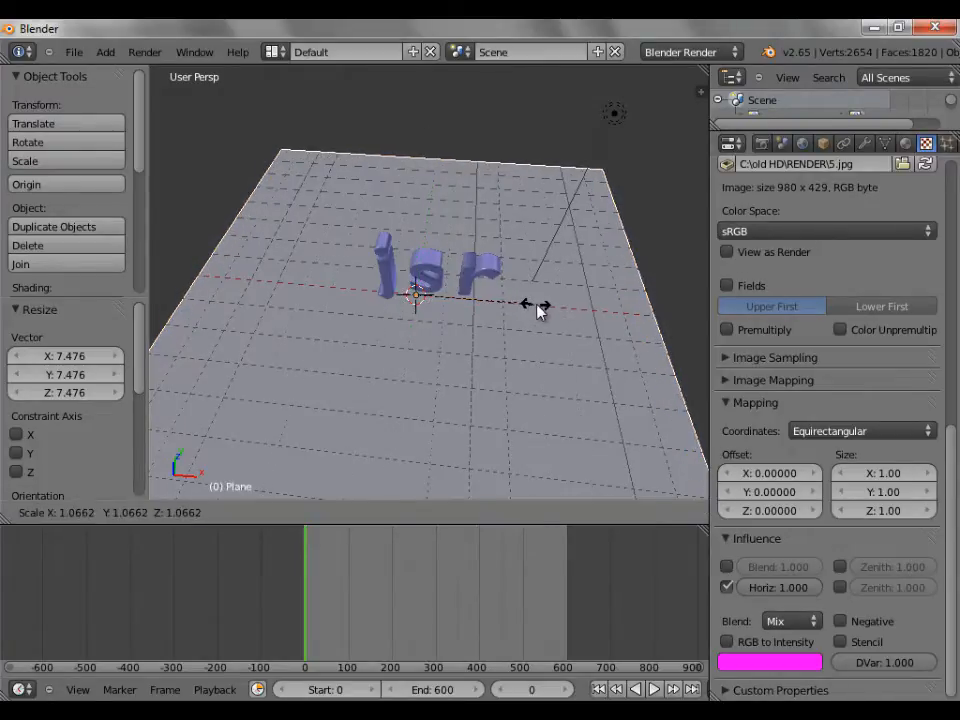
pyautogui.click(537, 306)
# Step: Give the plane a new material and set it to render Shadows Only
pyautogui.scroll(10, 862, 231)
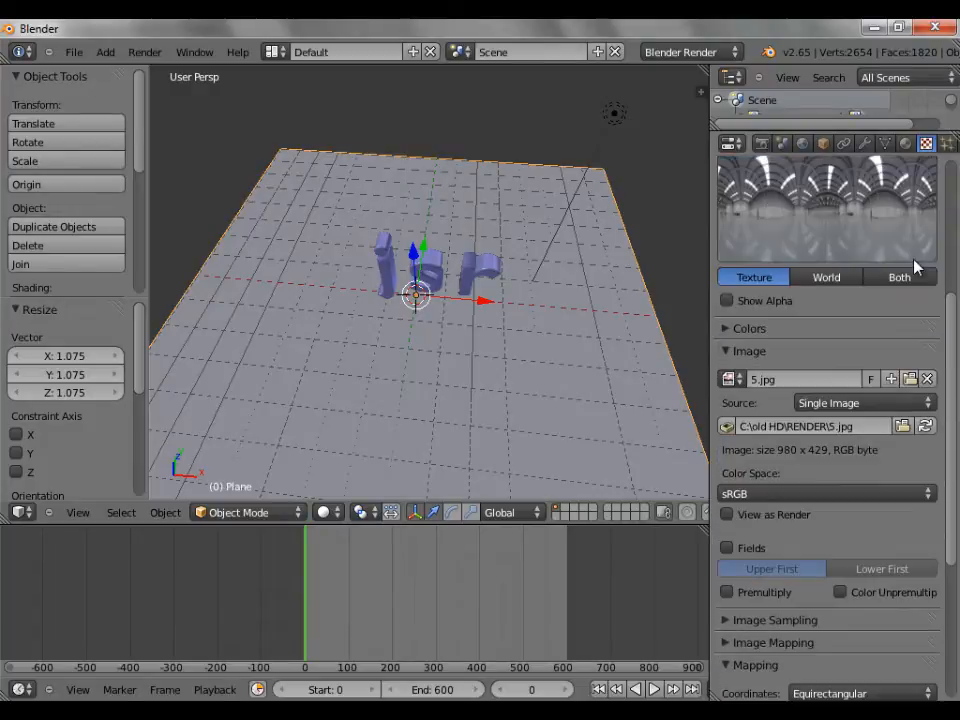
pyautogui.click(905, 144)
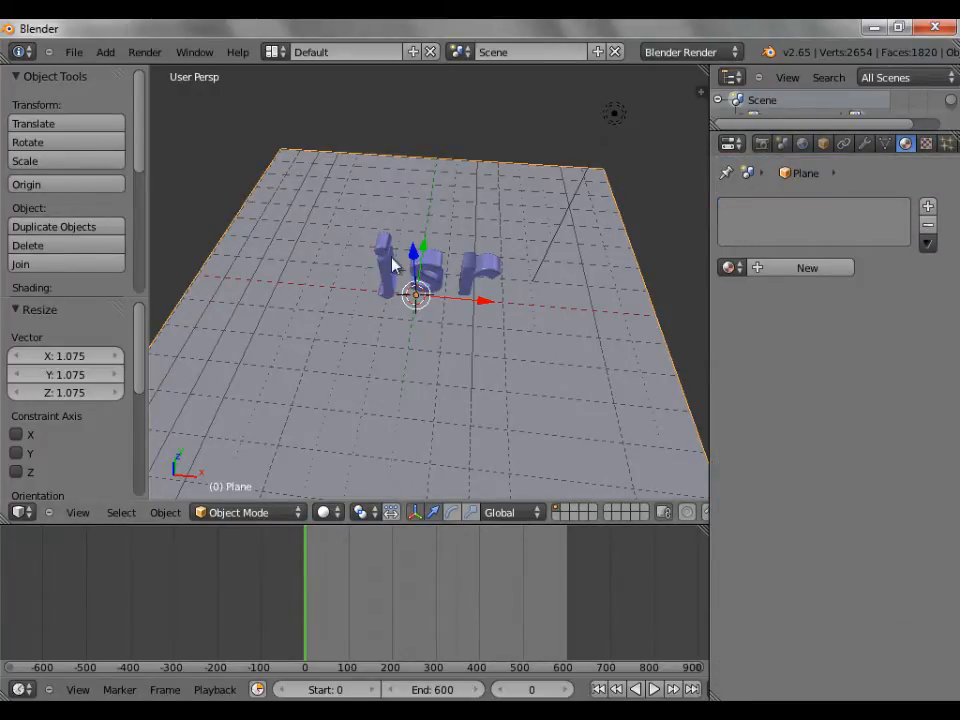
pyautogui.click(804, 272)
pyautogui.scroll(-5, 810, 300)
pyautogui.scroll(-10, 852, 440)
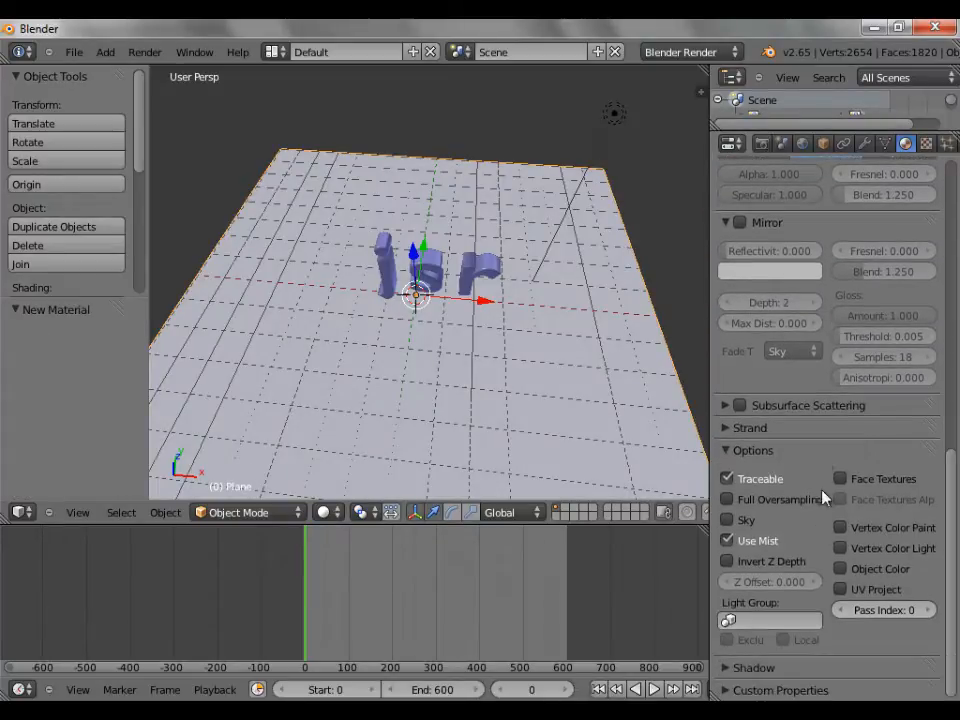
pyautogui.click(733, 670)
pyautogui.scroll(-3, 724, 596)
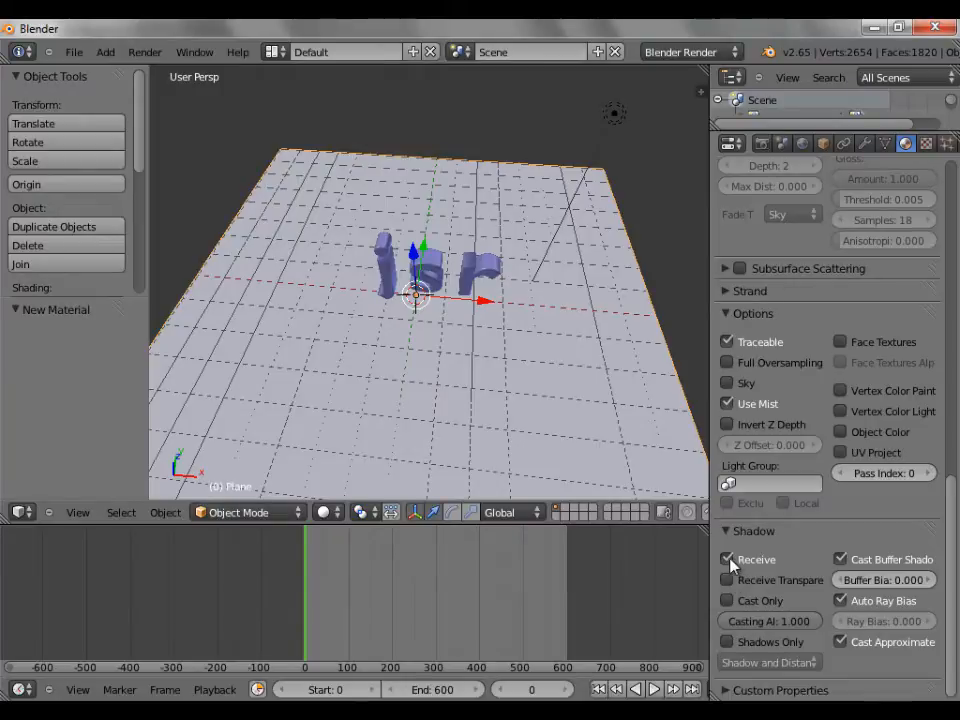
pyautogui.click(730, 643)
# Step: Render the current frame, examine the shadows cast by the jsr text, and return to the 3D view
pyautogui.scroll(8, 888, 450)
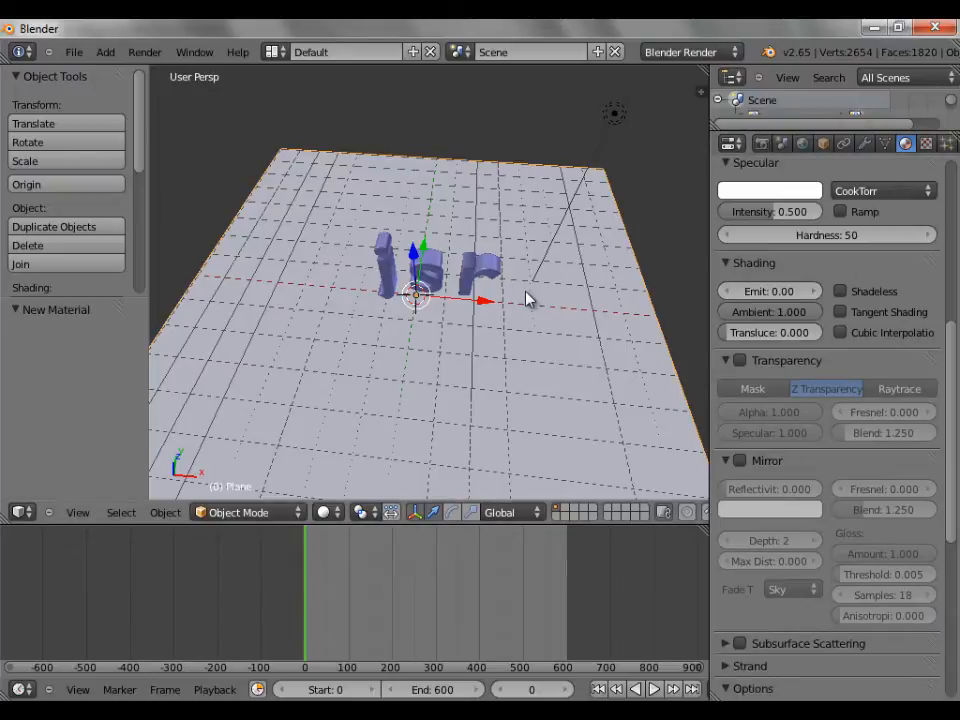
pyautogui.press('F12')
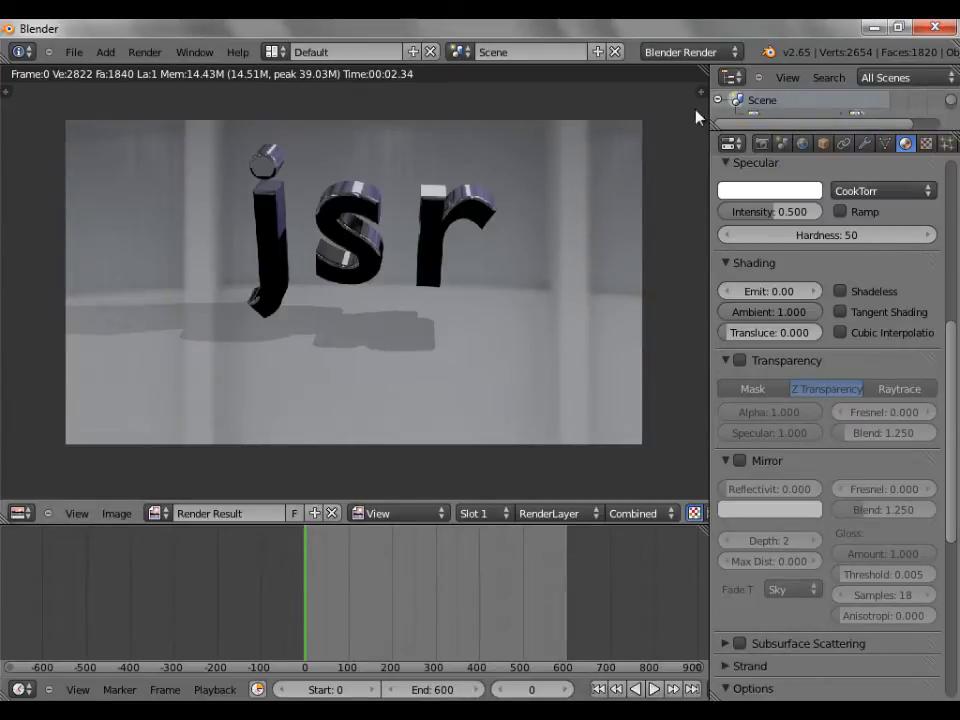
pyautogui.press('Escape')
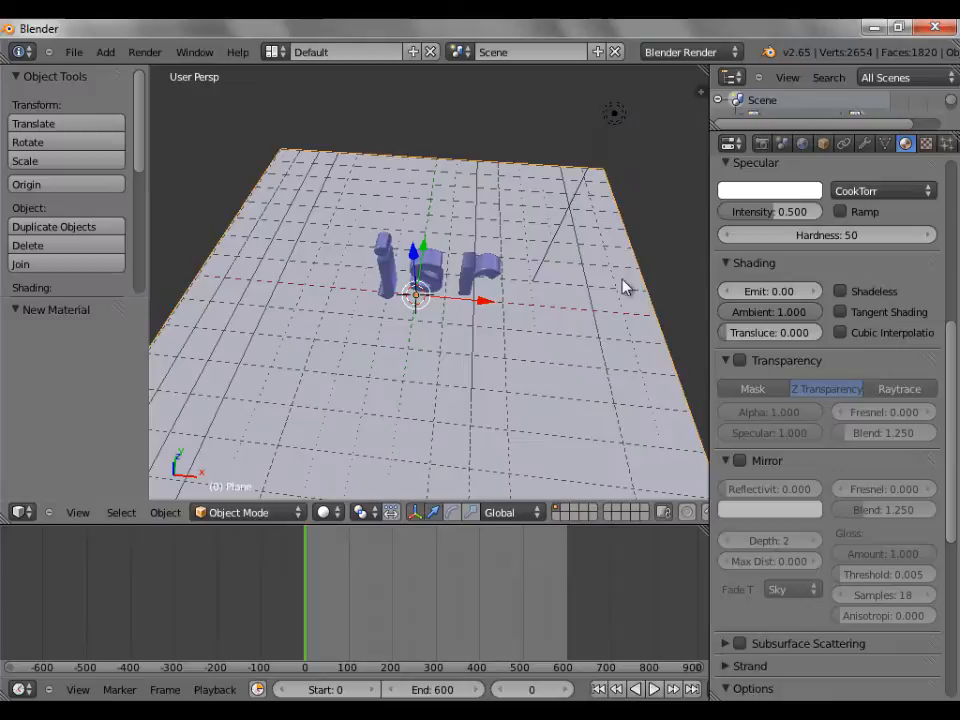
# Step: Duplicate the lamp to the front-left of the jsr text, and duplicate that copy about 9.5 along X to the plane's front-right corner
pyautogui.rightClick(616, 114)
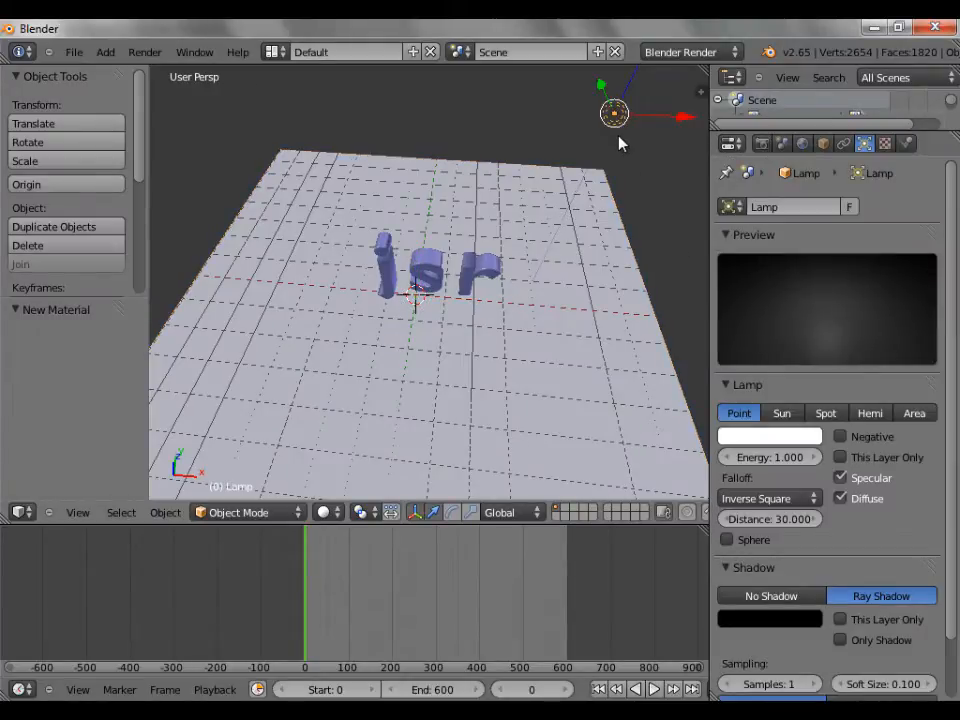
pyautogui.hotkey('shift', 'd')
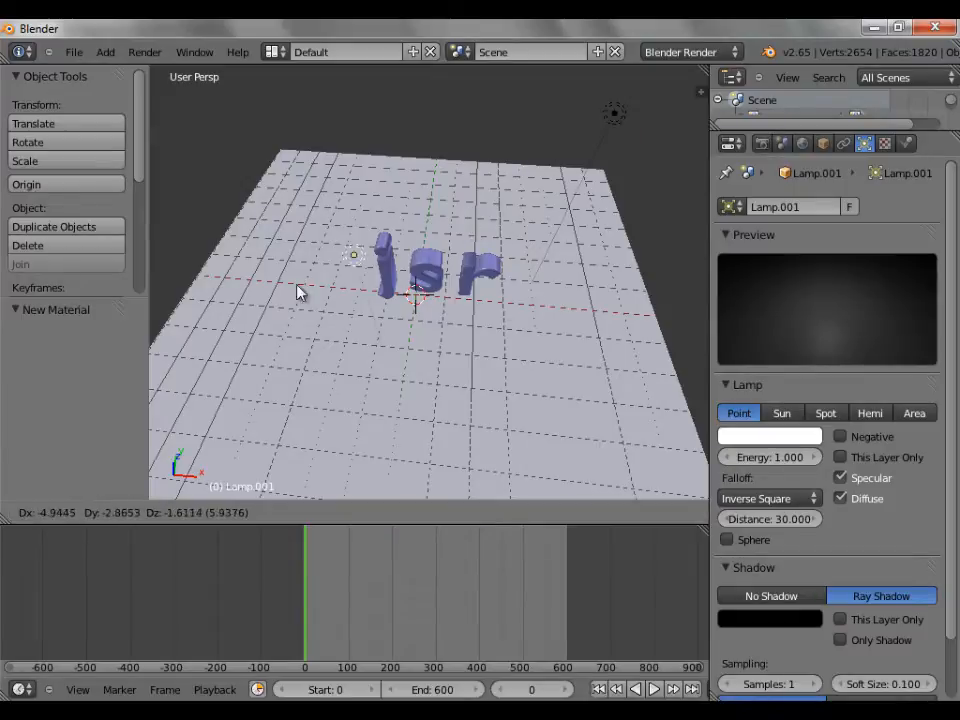
pyautogui.click(214, 369)
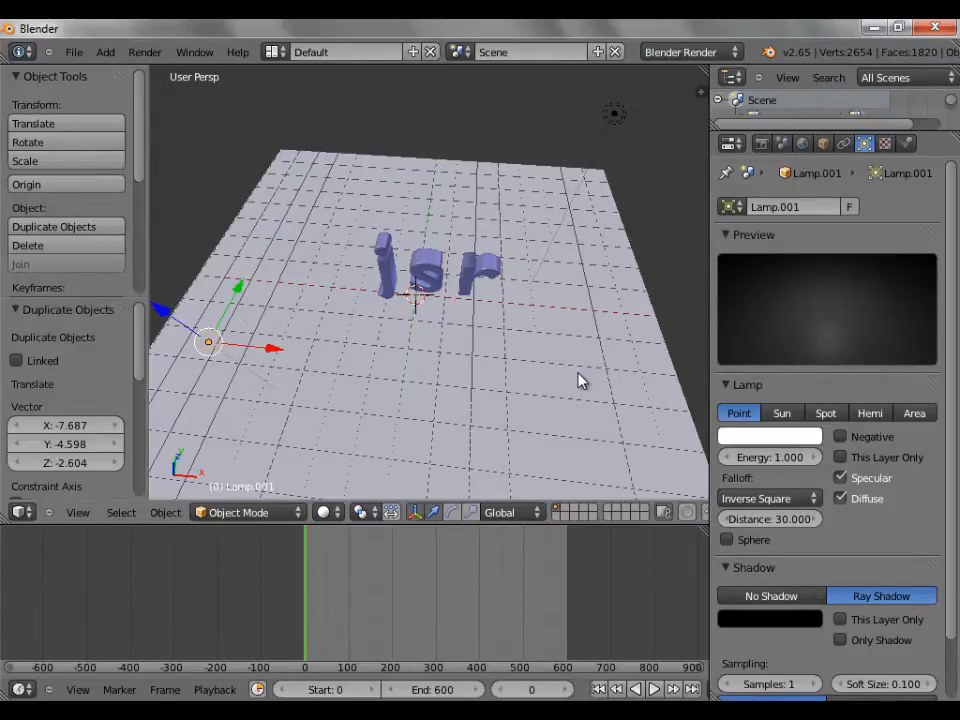
pyautogui.scroll(-3, 578, 379)
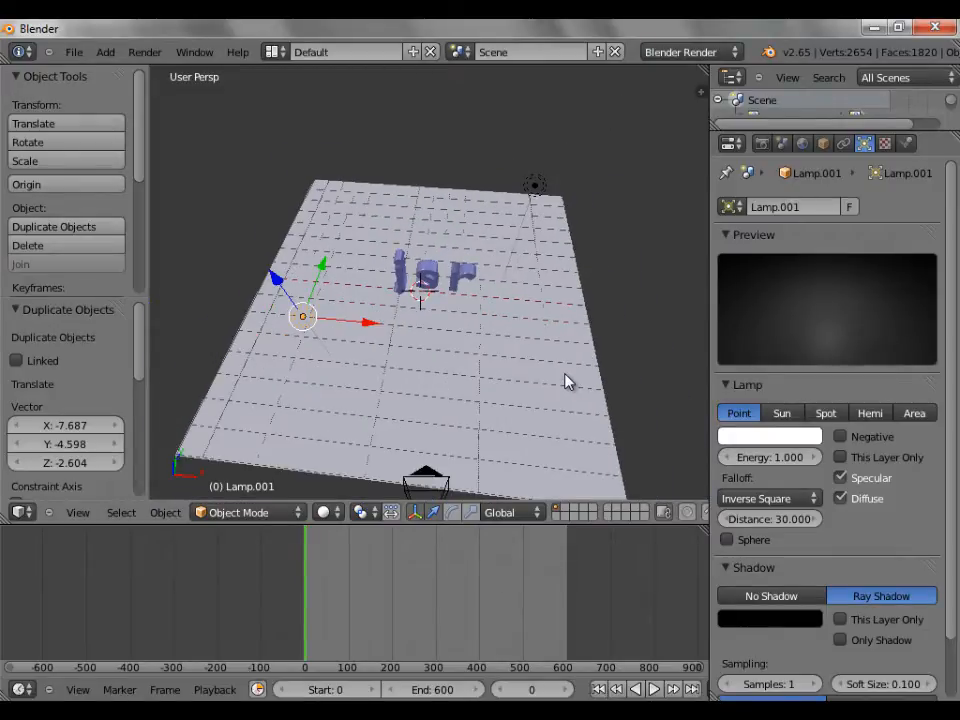
pyautogui.hotkey('shift', 'd')
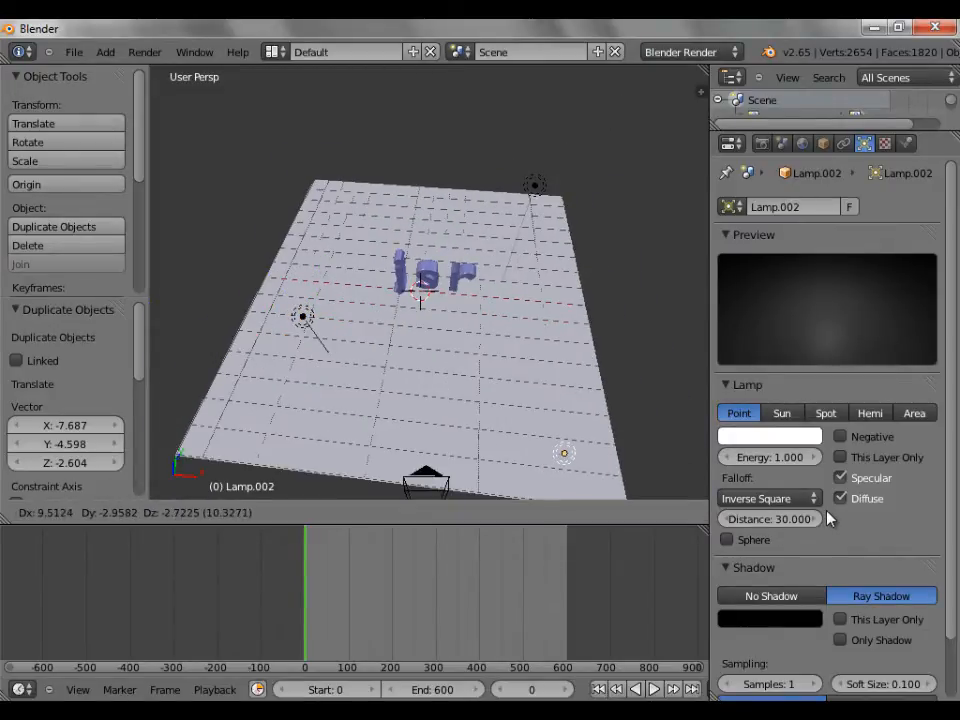
pyautogui.click(826, 515)
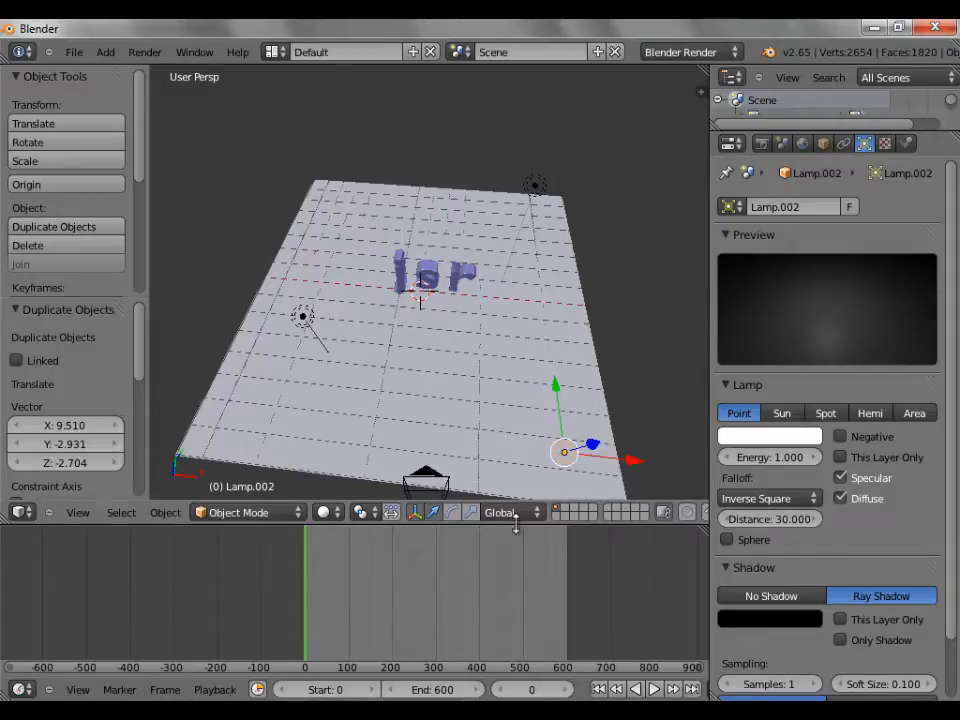
# Step: Enlarge the 3D view and set both duplicated lamps to No Shadow, leaving the original lamp on Ray Shadow
pyautogui.moveTo(515, 530); pyautogui.dragTo(511, 589)
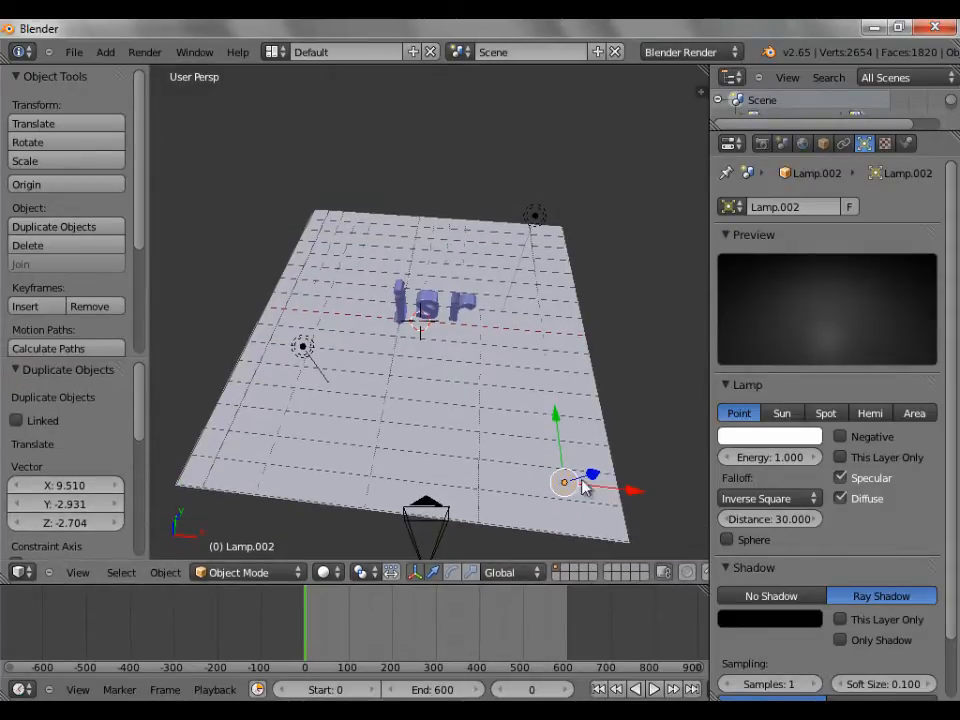
pyautogui.rightClick(535, 217)
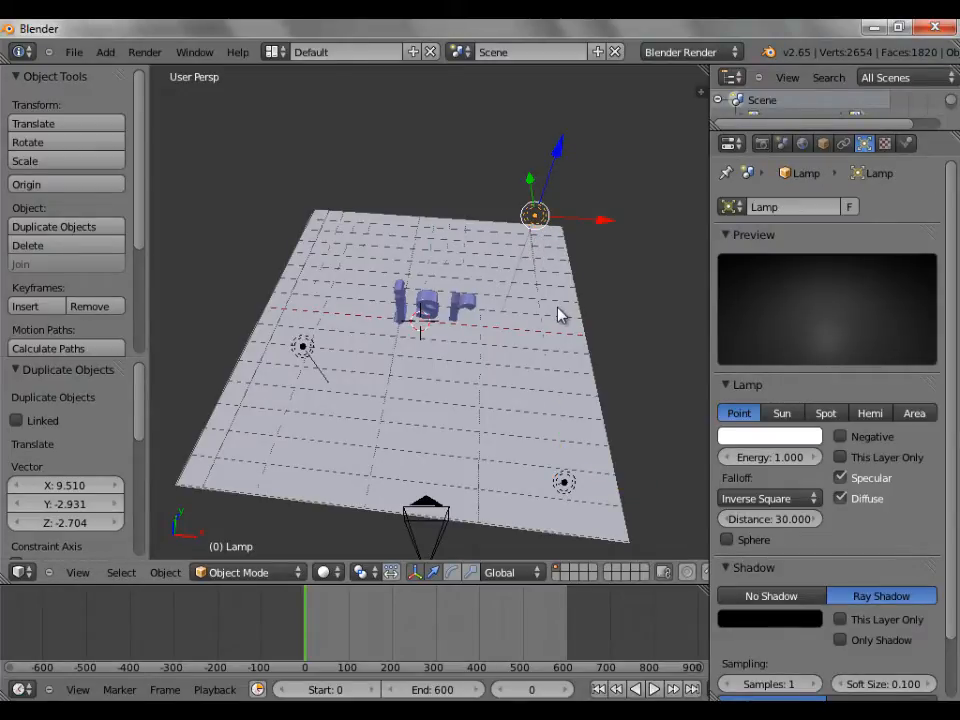
pyautogui.rightClick(304, 350)
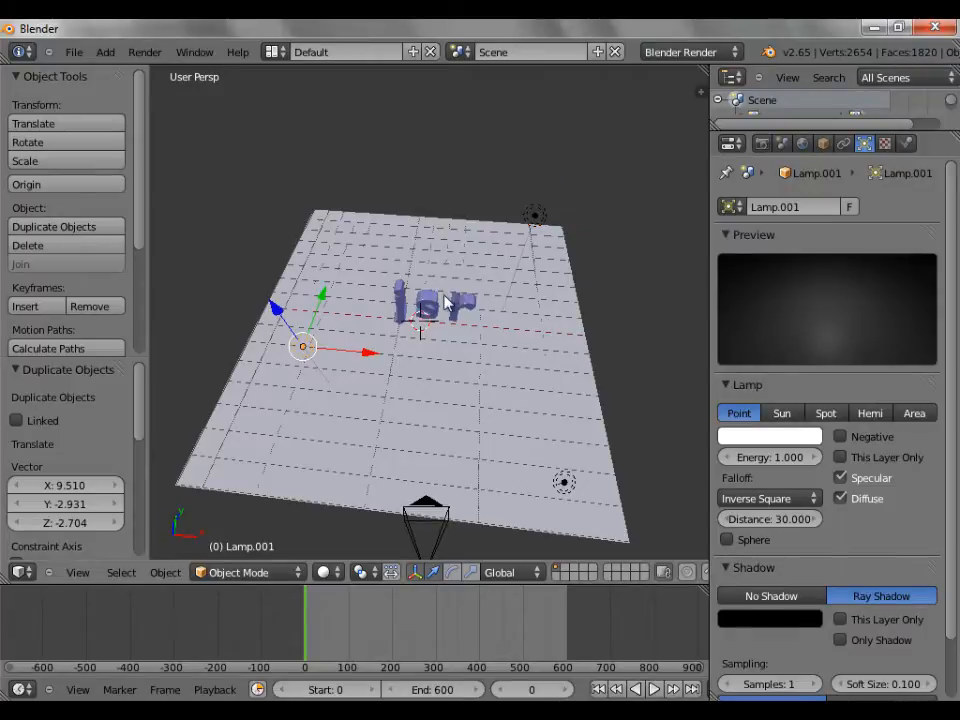
pyautogui.scroll(-2, 843, 461)
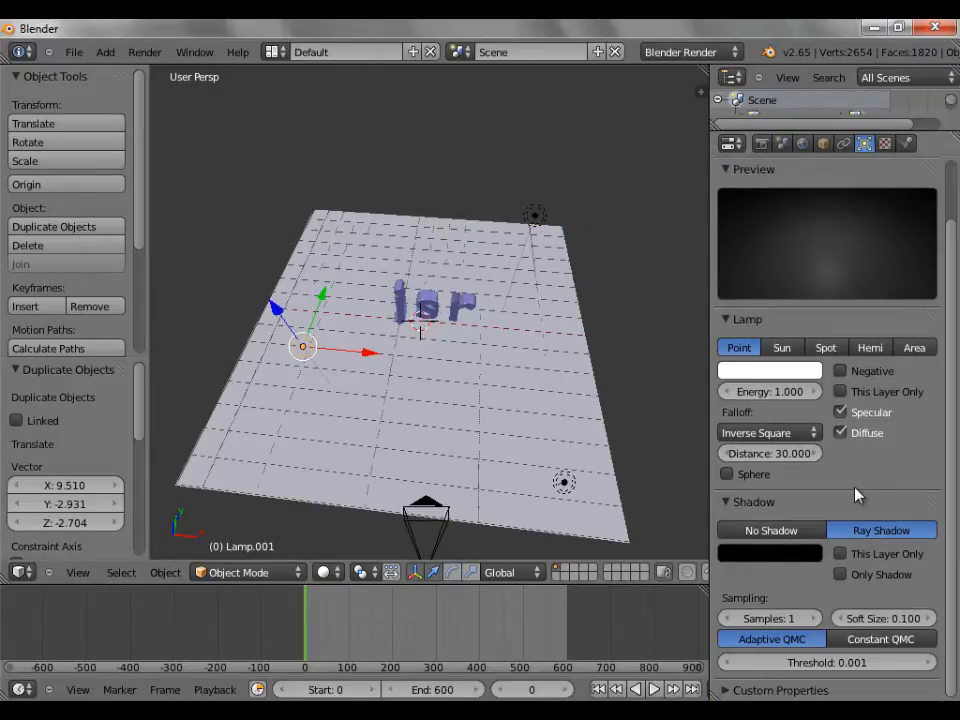
pyautogui.click(753, 533)
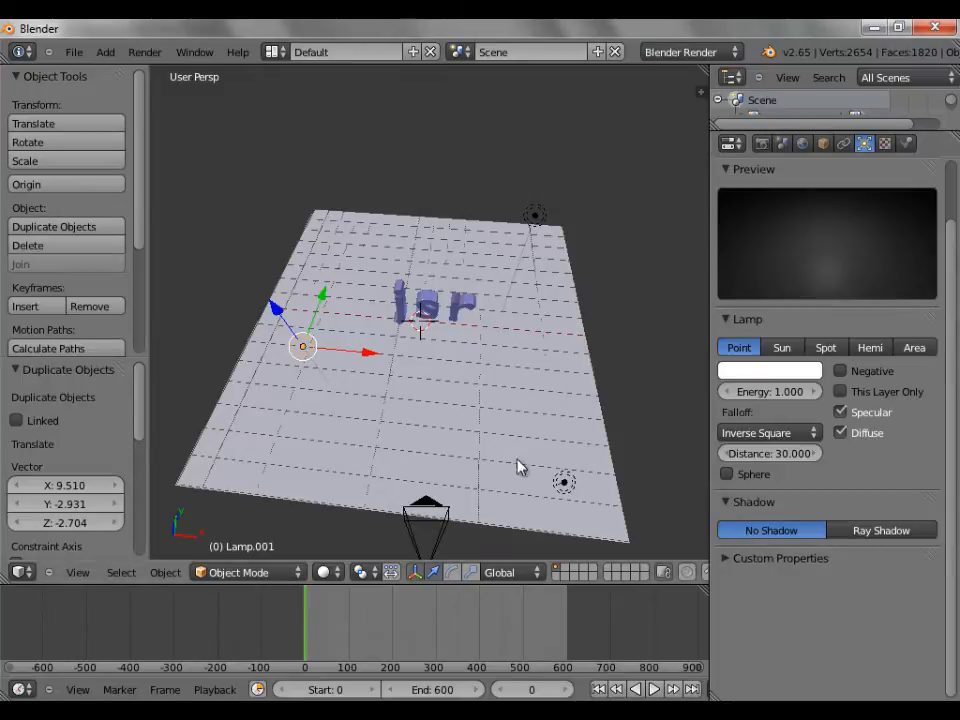
pyautogui.rightClick(565, 482)
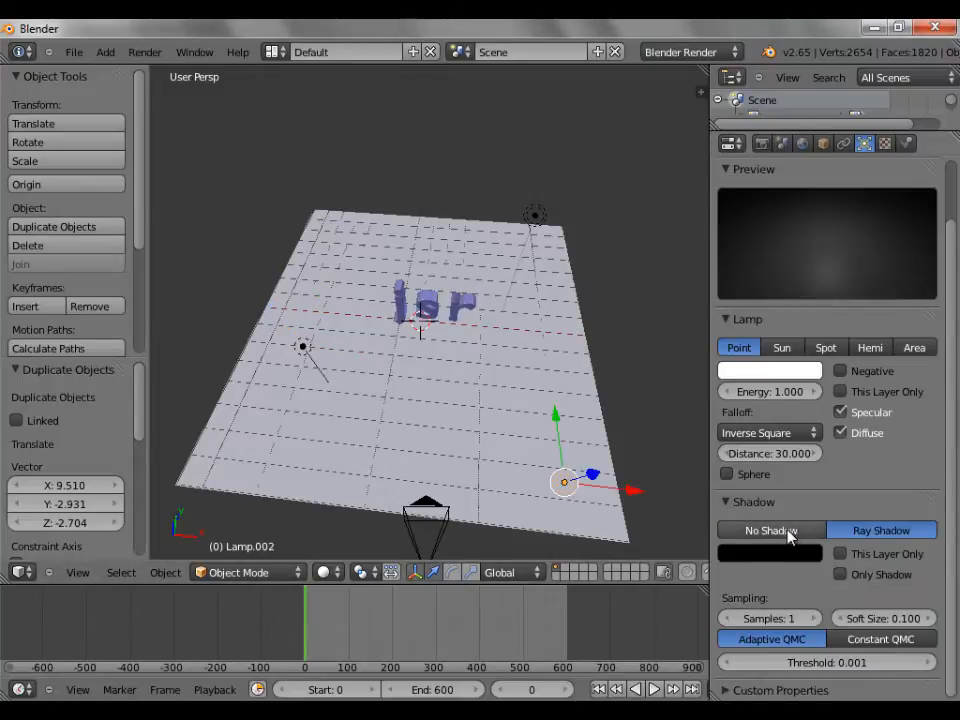
pyautogui.click(790, 533)
# Step: Move the front-right lamp about -0.84 along X and 0.42 along Y, and render the frame to check the lighting
pyautogui.moveTo(631, 493); pyautogui.dragTo(579, 476)
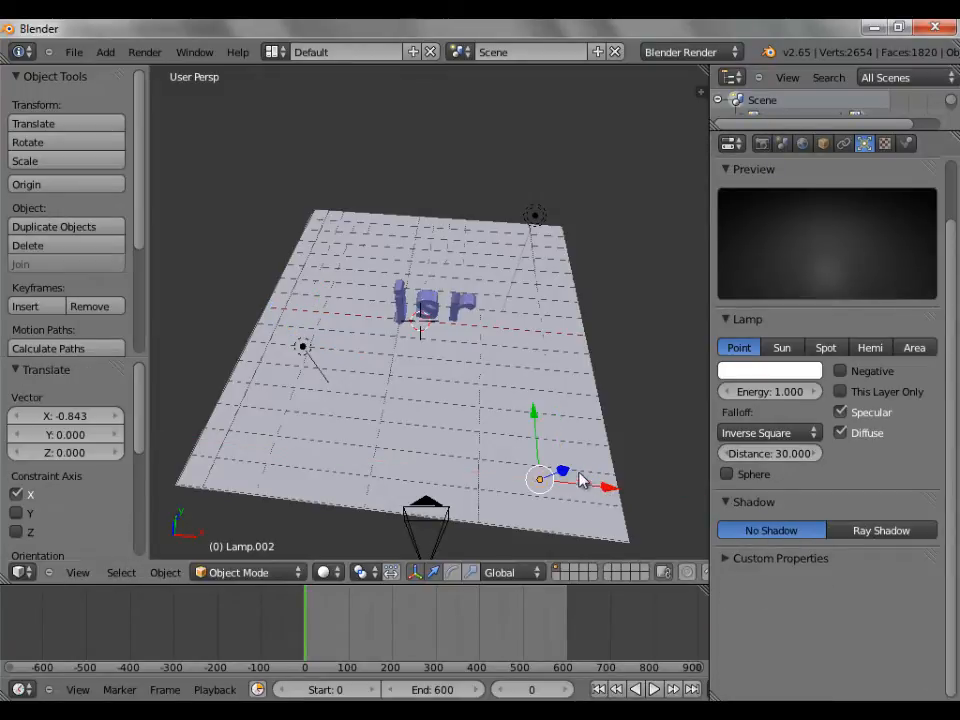
pyautogui.moveTo(536, 418); pyautogui.dragTo(505, 400)
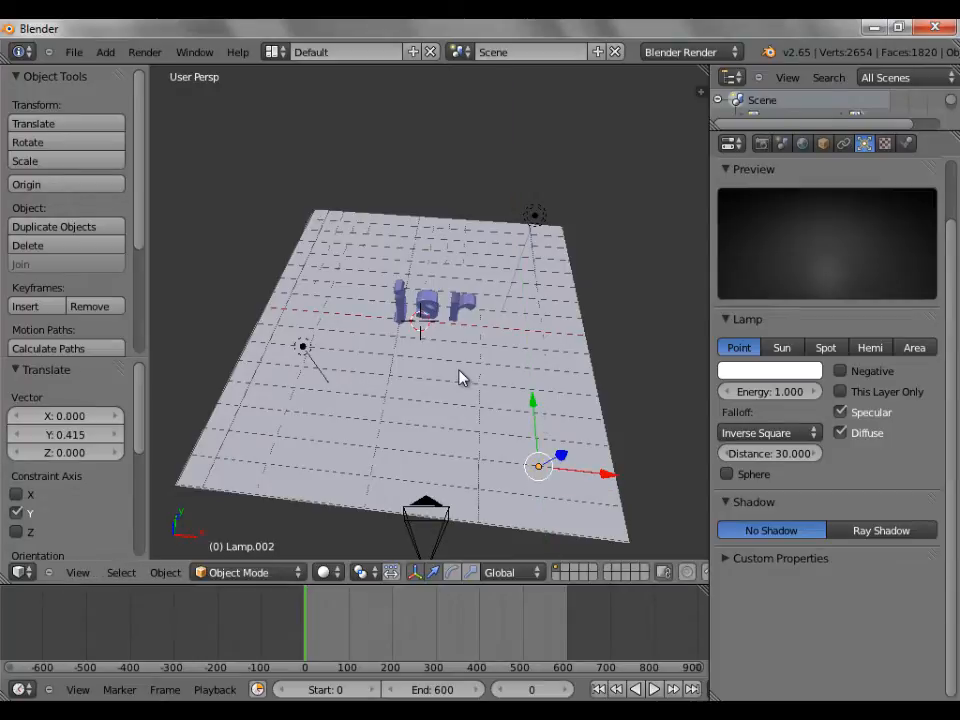
pyautogui.press('F12')
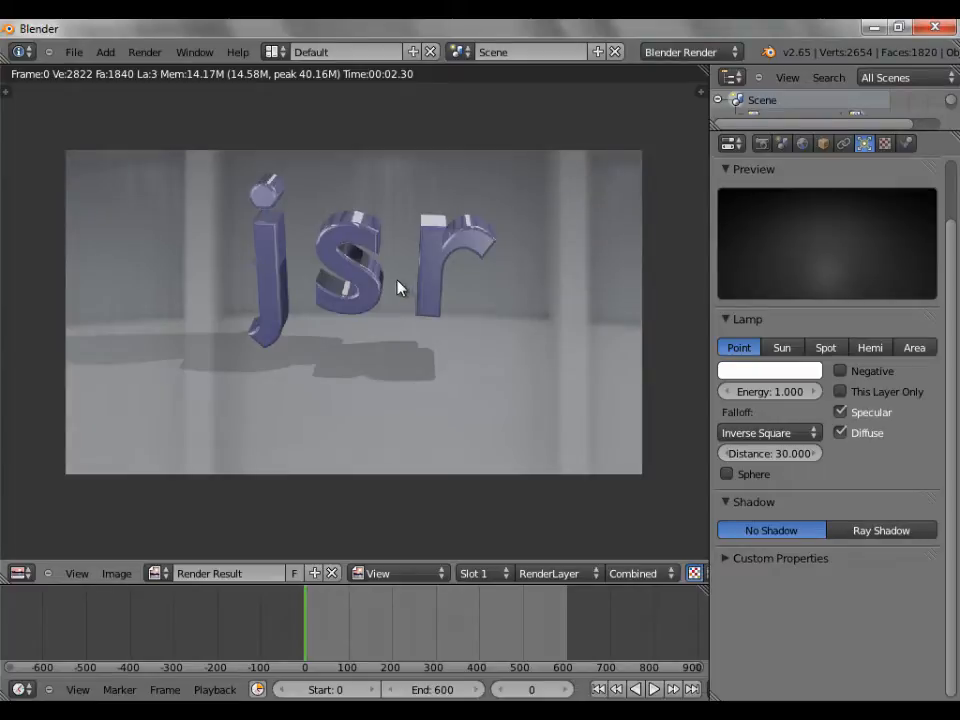
pyautogui.press('Escape')
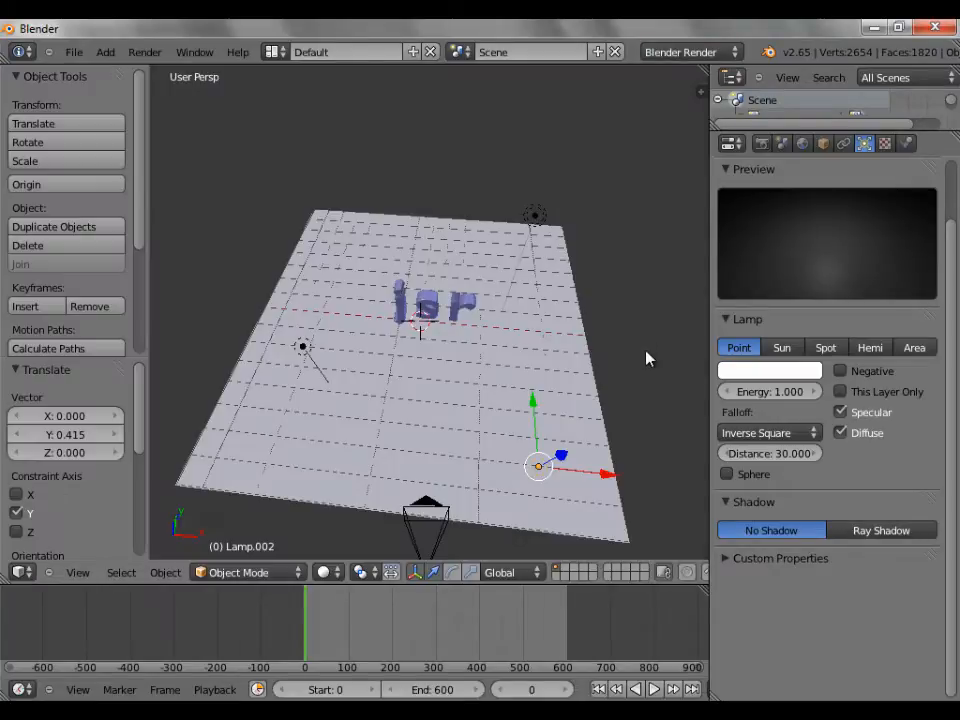
# Step: Give the original ray-shadow lamp 3 samples, soft size 0.239 and threshold 0.043, and render the frame to check the softened shadows
pyautogui.rightClick(534, 218)
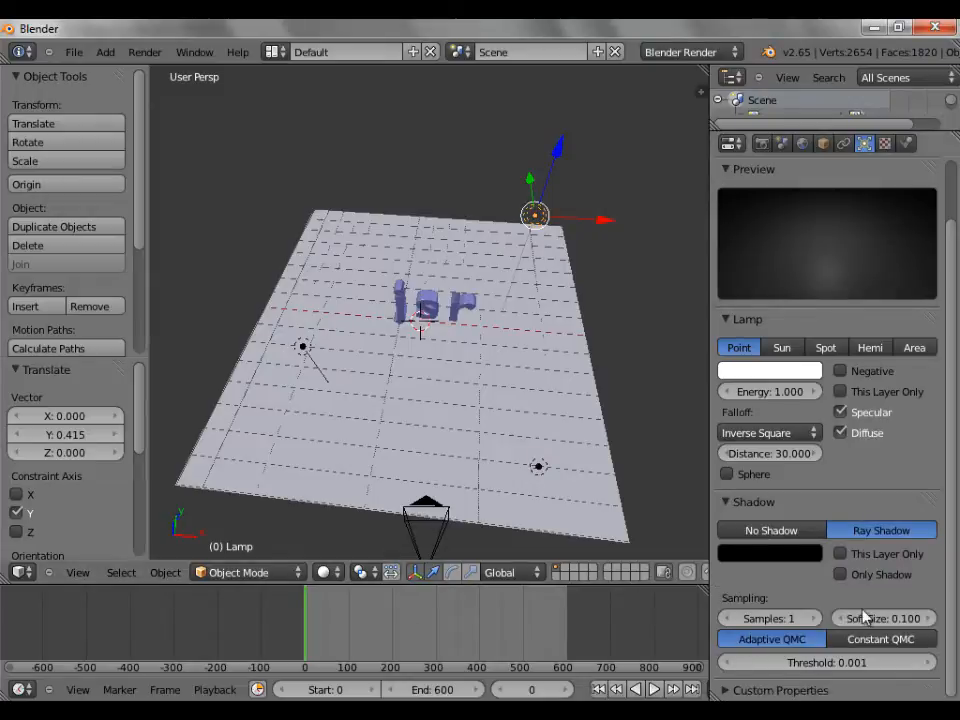
pyautogui.moveTo(882, 616); pyautogui.dragTo(905, 614)
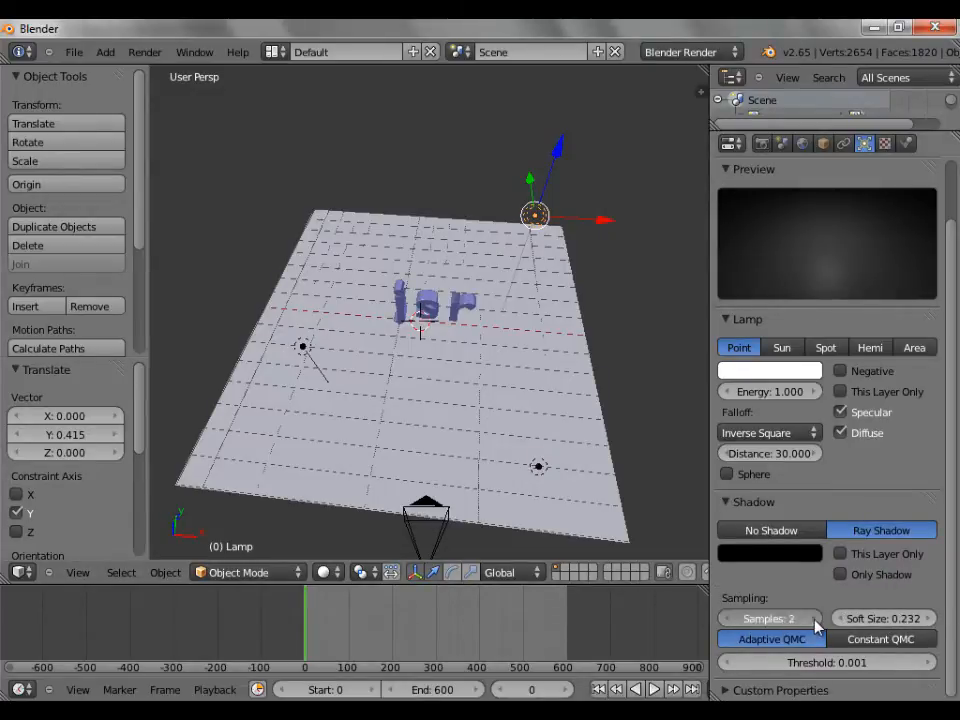
pyautogui.moveTo(746, 619); pyautogui.dragTo(752, 621)
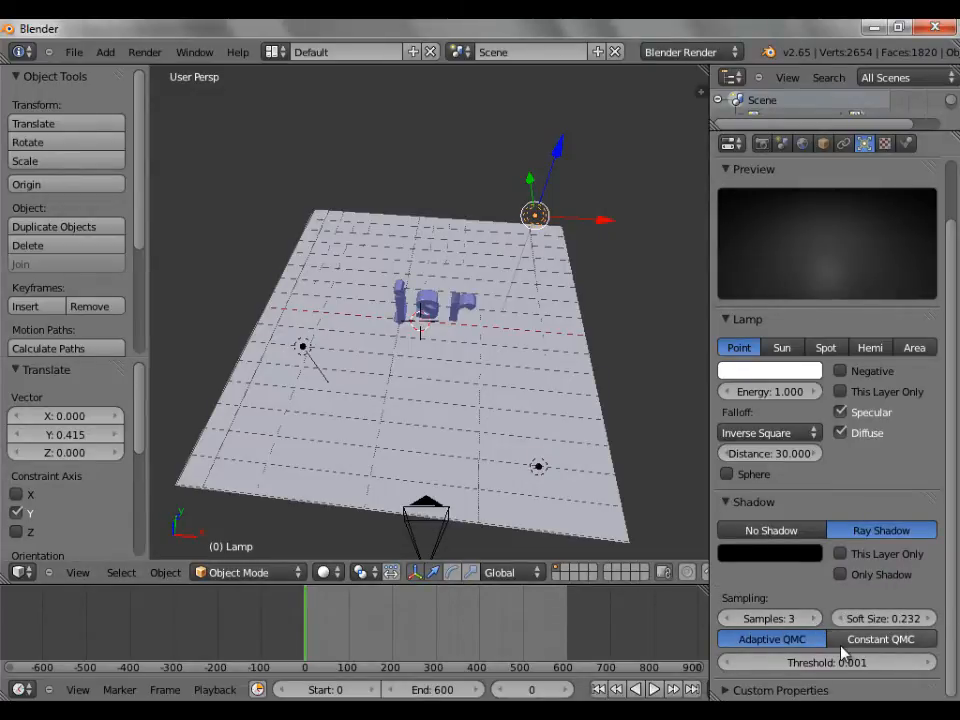
pyautogui.click(725, 618)
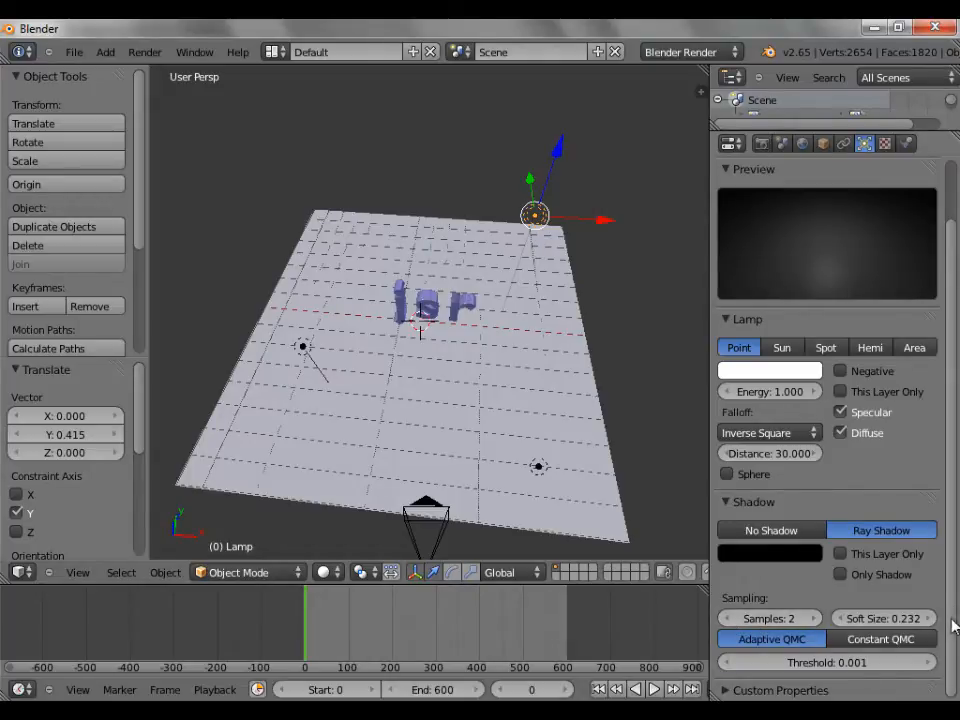
pyautogui.click(818, 620)
pyautogui.moveTo(889, 669); pyautogui.dragTo(917, 672)
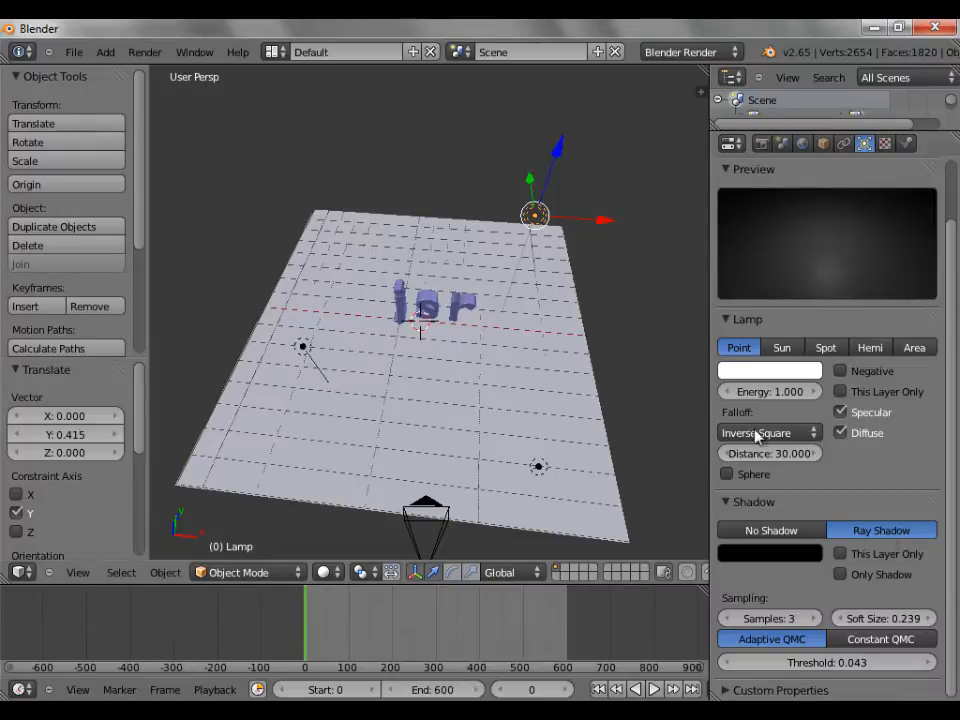
pyautogui.press('F12')
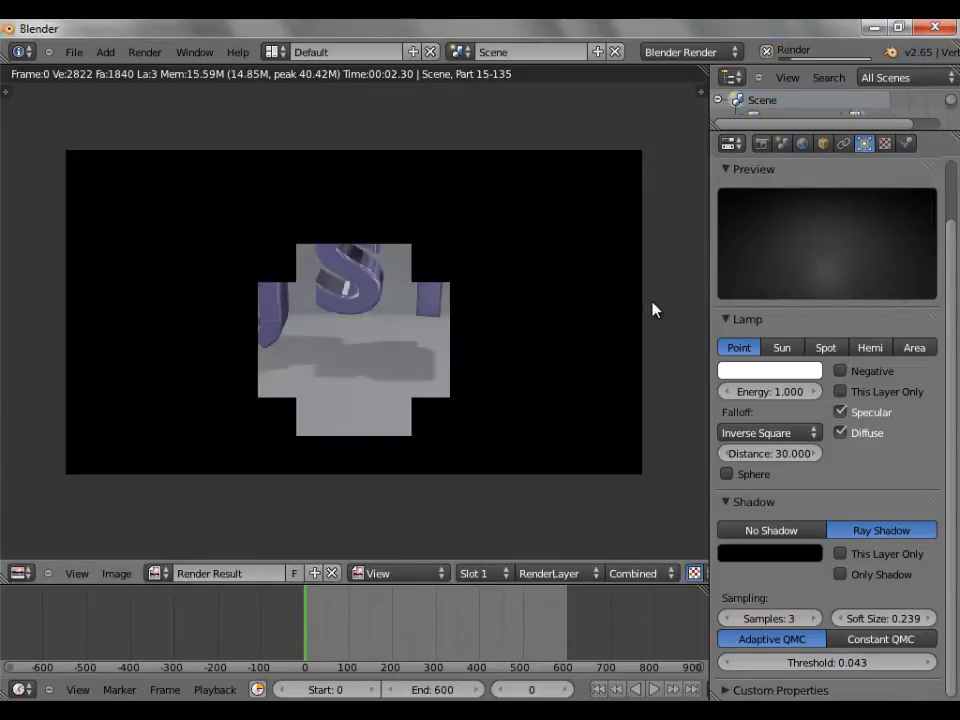
pyautogui.press('Escape')
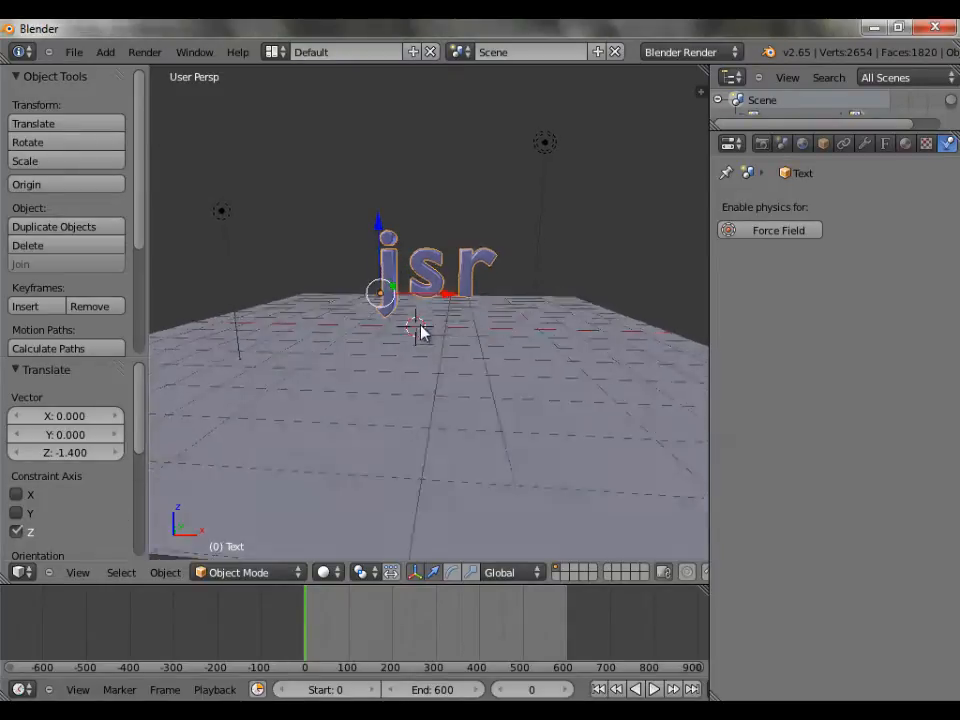
# Step: Lower the jsr text about 0.03 along Z and convert it from text to a mesh
pyautogui.moveTo(422, 330); pyautogui.dragTo(436, 338, button='middle')
pyautogui.moveTo(379, 234); pyautogui.dragTo(377, 231)
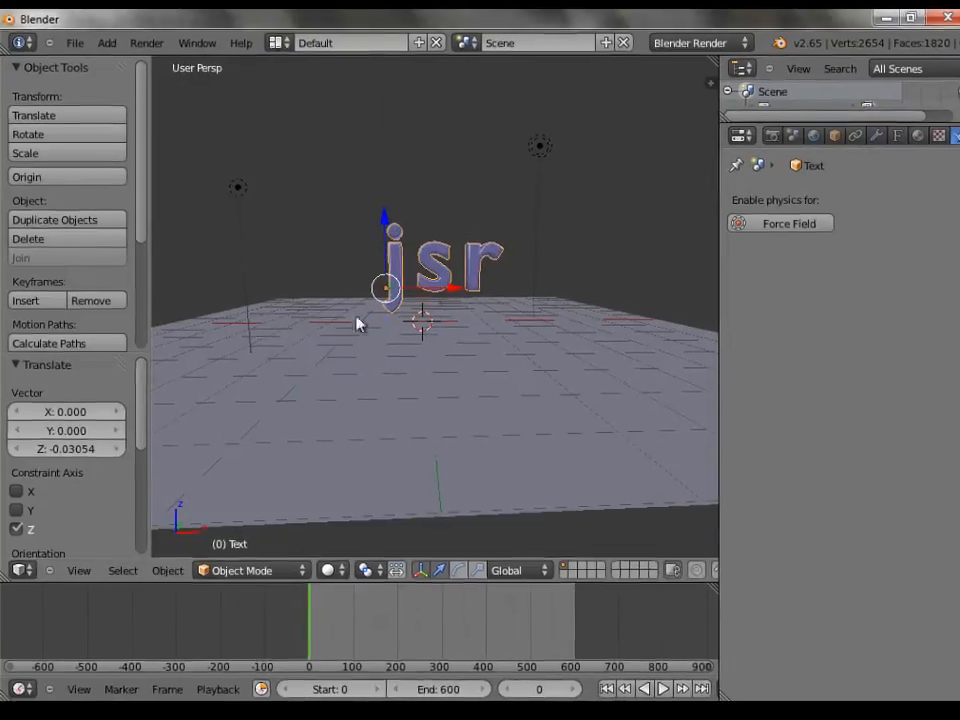
pyautogui.click(182, 557)
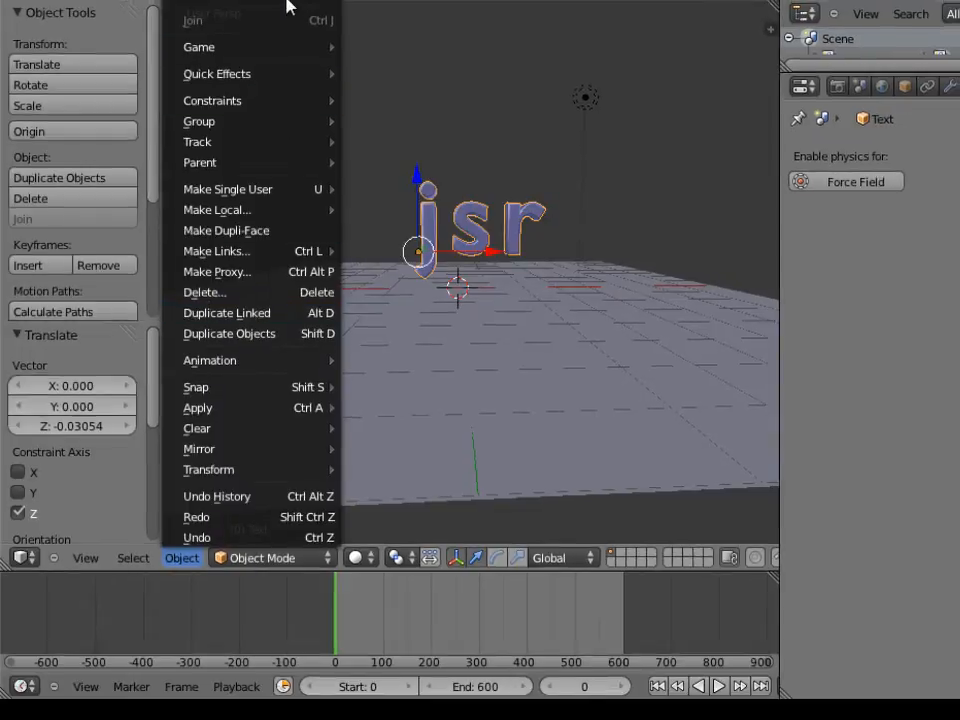
pyautogui.moveTo(281, 4)
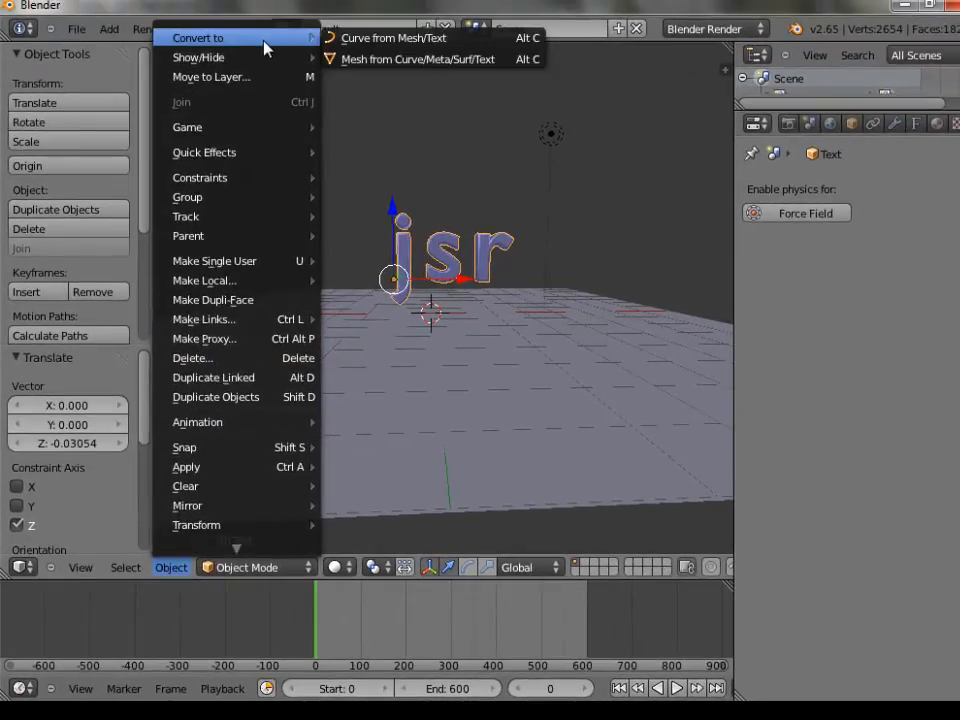
pyautogui.click(350, 62)
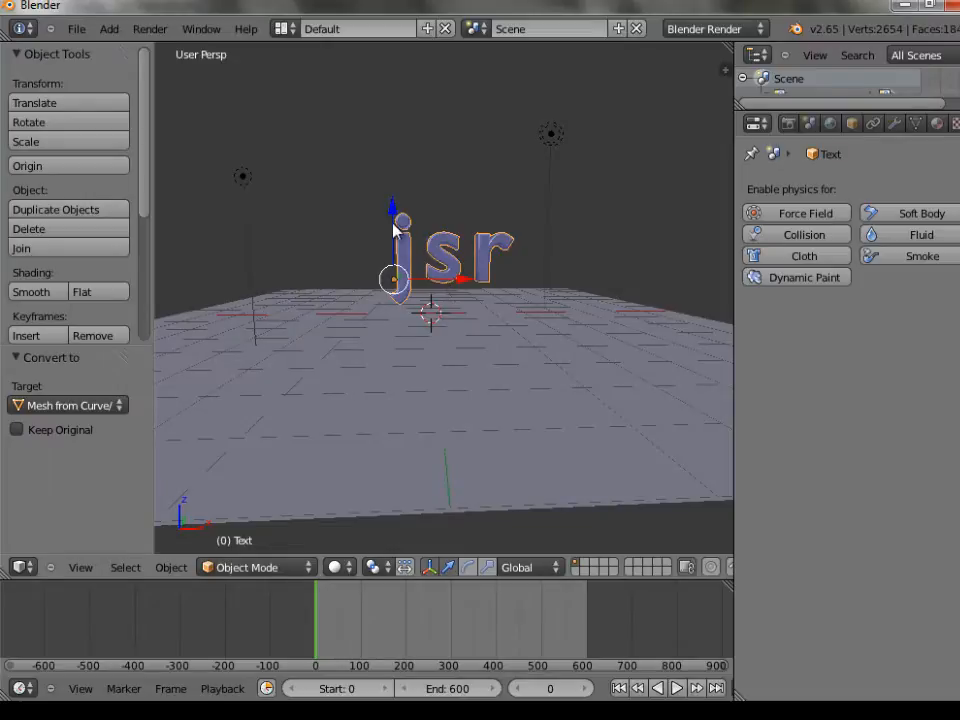
# Step: Raise the jsr mesh about 1.65 along Z above the plane and switch the render engine to Blender Game
pyautogui.moveTo(396, 214); pyautogui.dragTo(405, 170)
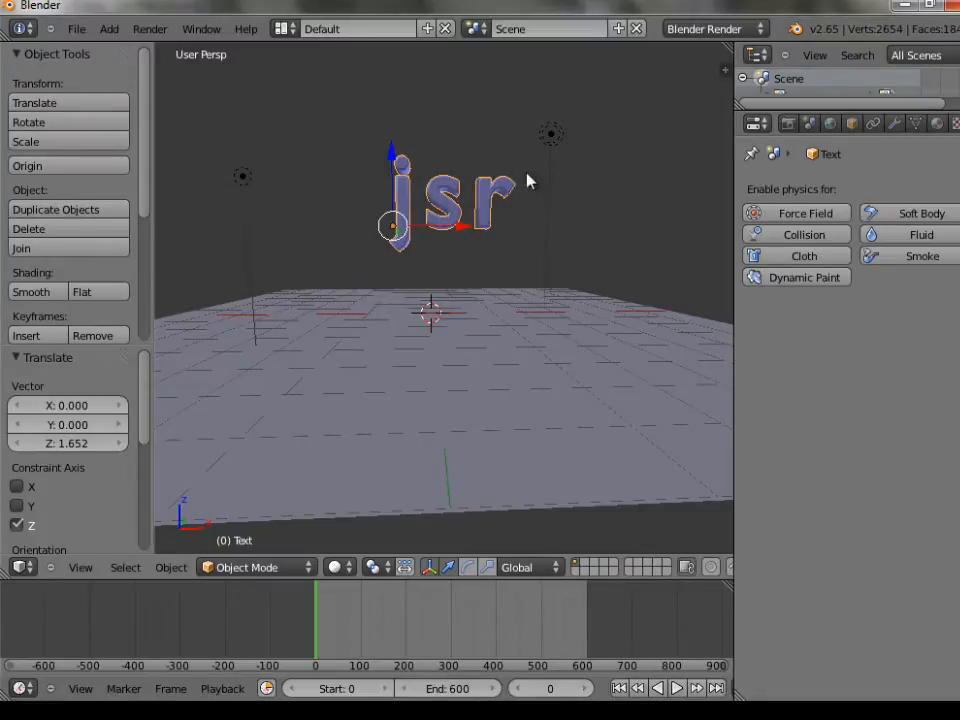
pyautogui.click(735, 28)
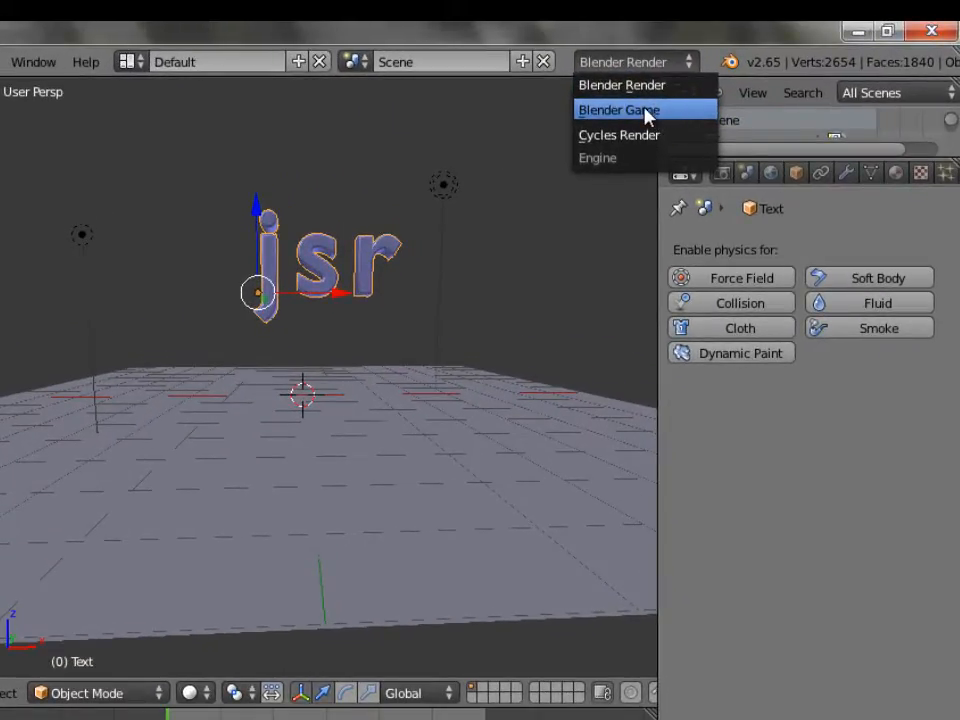
pyautogui.click(647, 114)
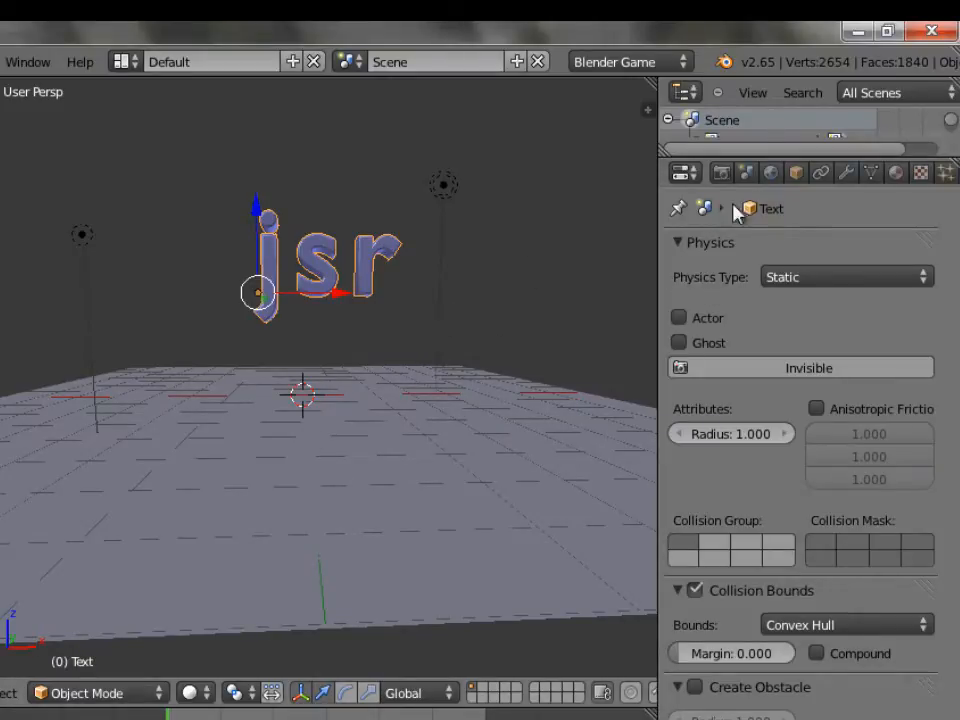
pyautogui.moveTo(880, 177)
pyautogui.mouseDown(button='middle')
pyautogui.moveTo(775, 181)
pyautogui.moveTo(947, 181)
pyautogui.moveTo(880, 177)
pyautogui.mouseUp(button='middle')
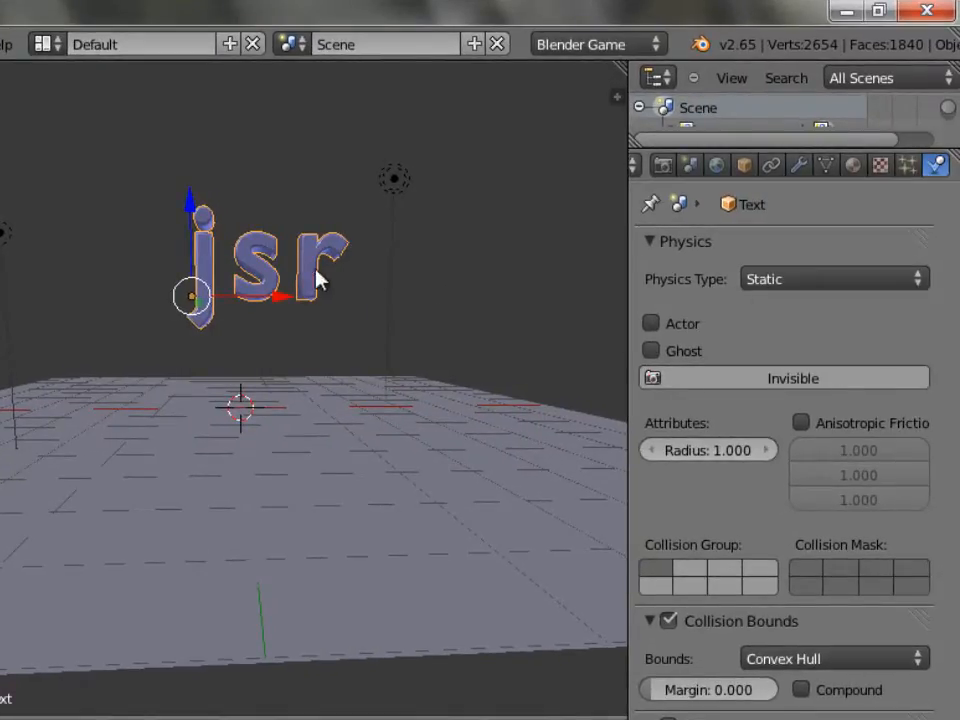
# Step: Set the jsr mesh's physics type to Rigid Body, with collision bounds enabled as Convex Hull, leaving the plane Static
pyautogui.rightClick(338, 470)
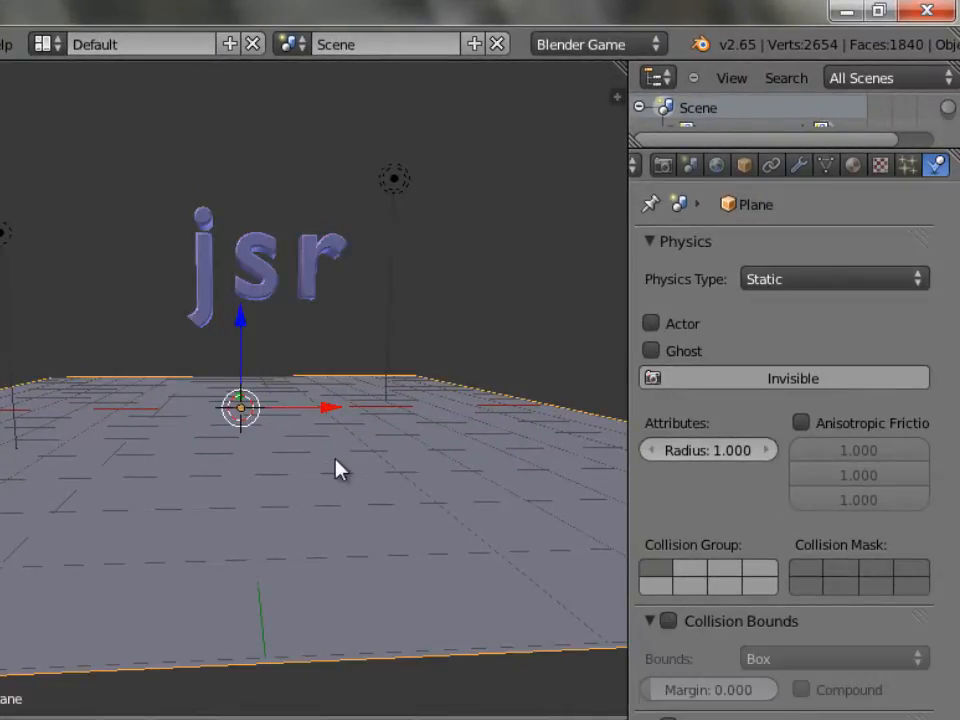
pyautogui.rightClick(270, 292)
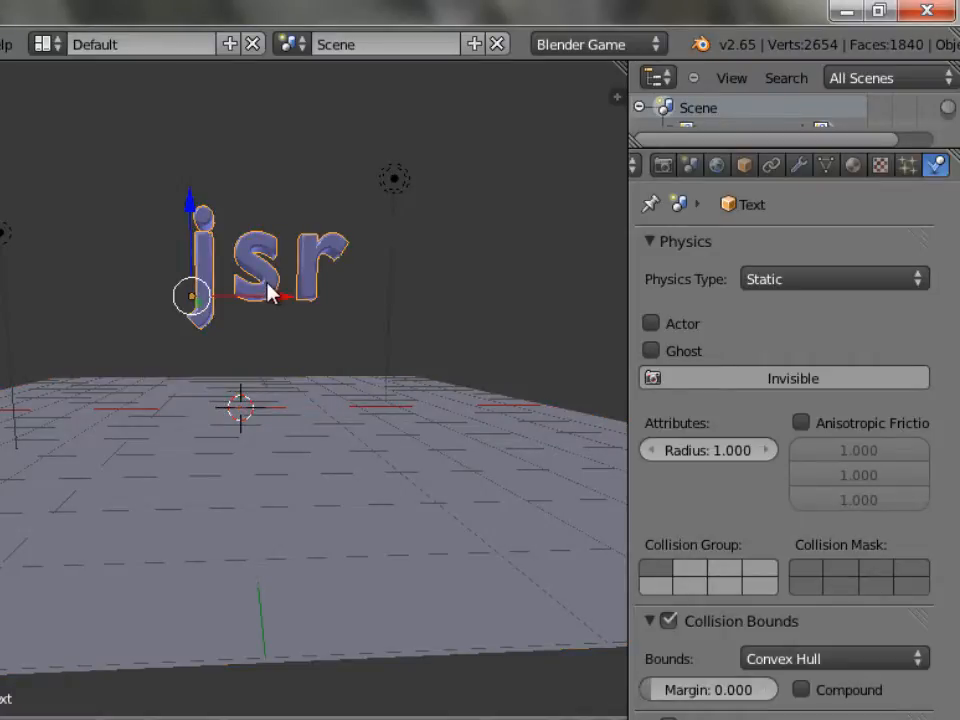
pyautogui.click(829, 281)
pyautogui.click(829, 391)
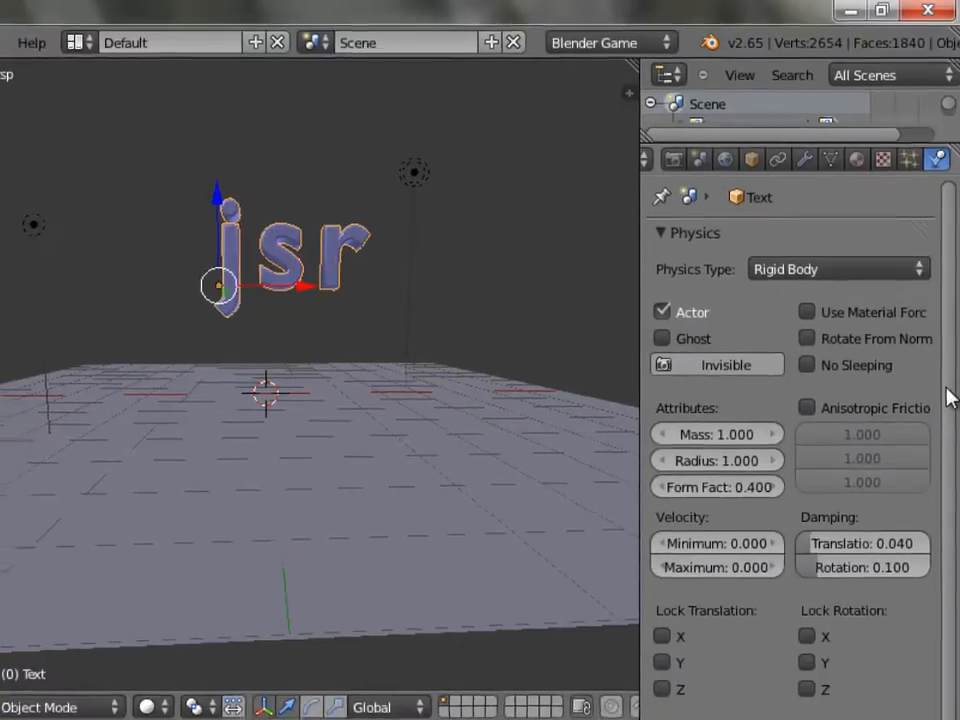
pyautogui.scroll(-3, 915, 680)
pyautogui.click(724, 612)
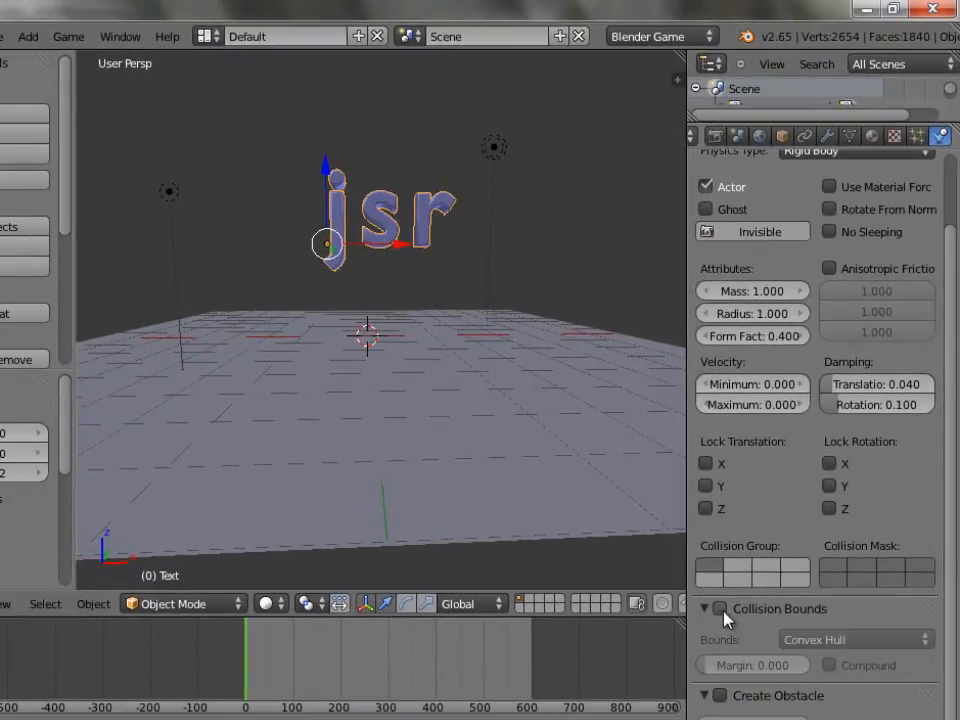
pyautogui.click(724, 614)
pyautogui.click(840, 635)
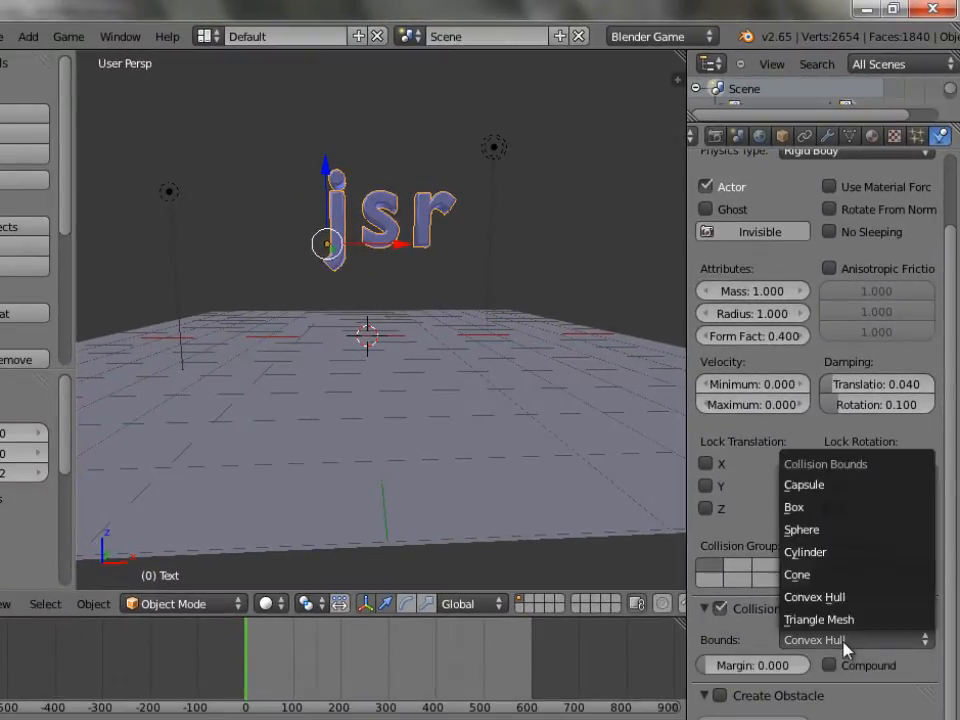
pyautogui.click(860, 597)
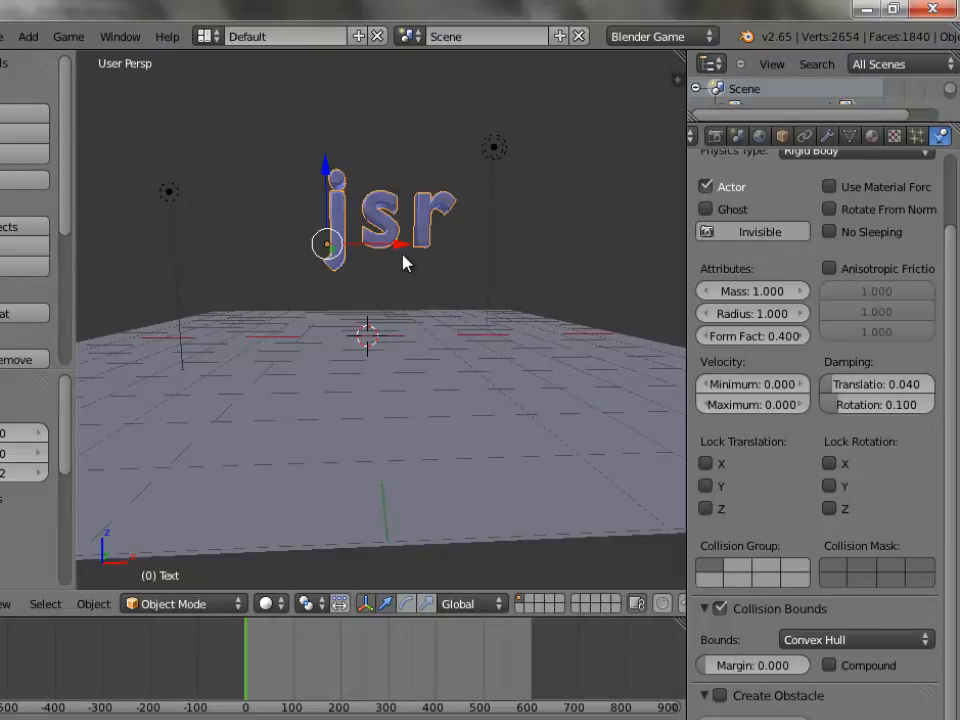
# Step: Test the jsr mesh's fall in the game engine, and set its origin to its center of mass
pyautogui.press('p')
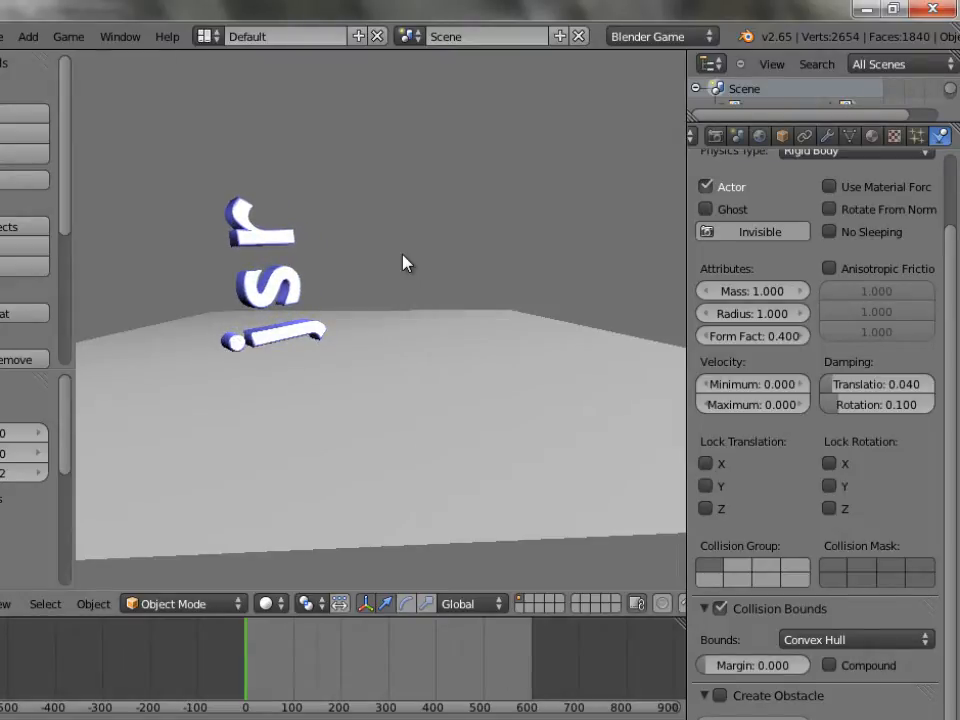
pyautogui.press('Escape')
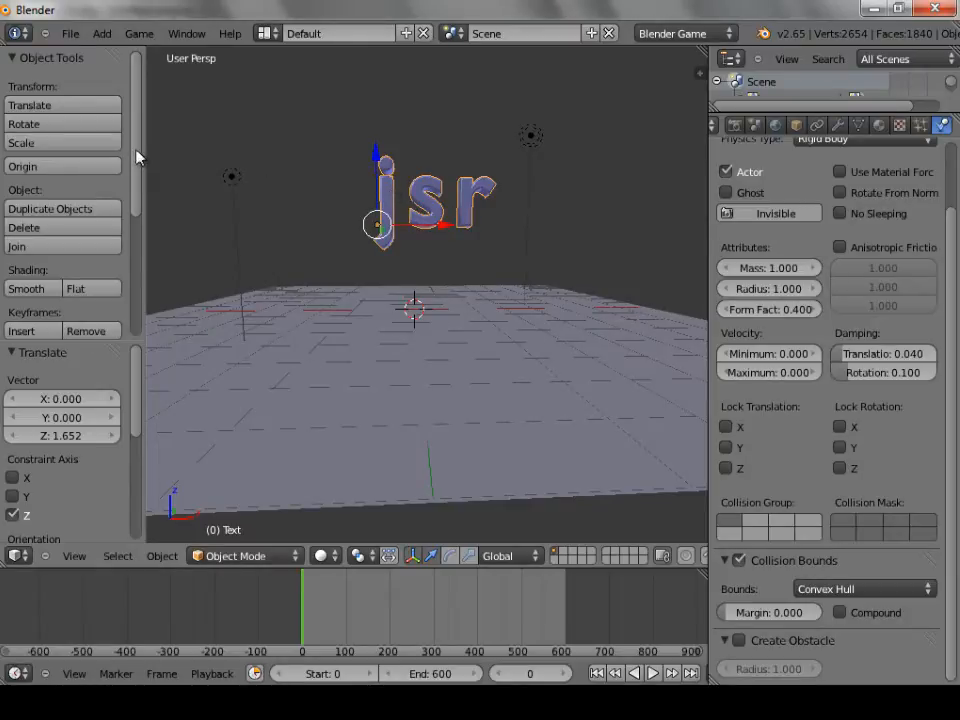
pyautogui.scroll(-5, 136, 160)
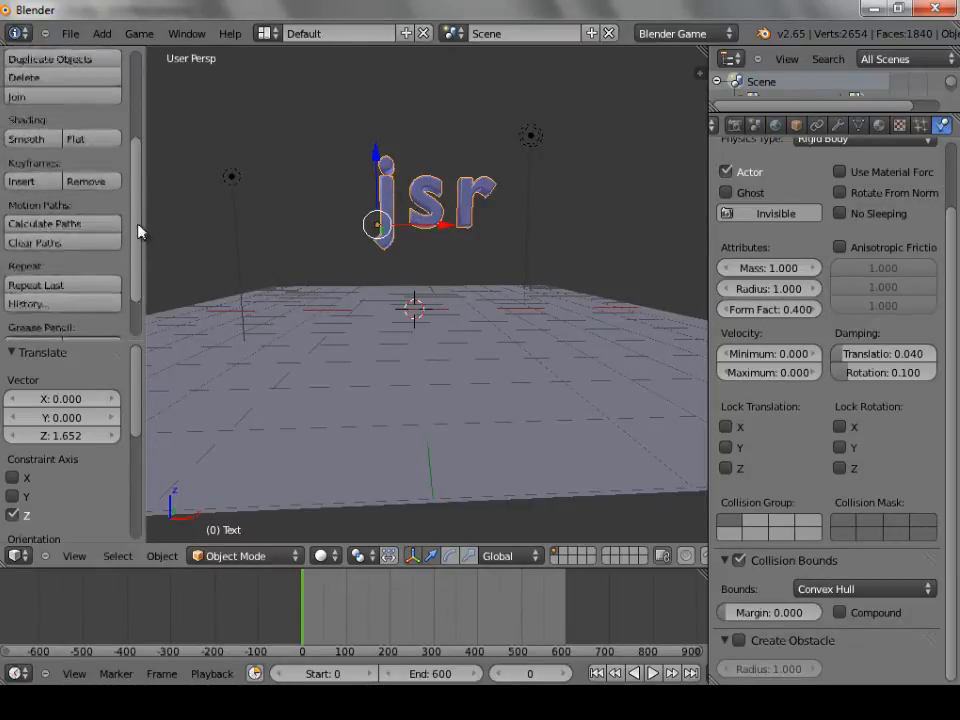
pyautogui.scroll(5, 140, 155)
pyautogui.scroll(1, 143, 153)
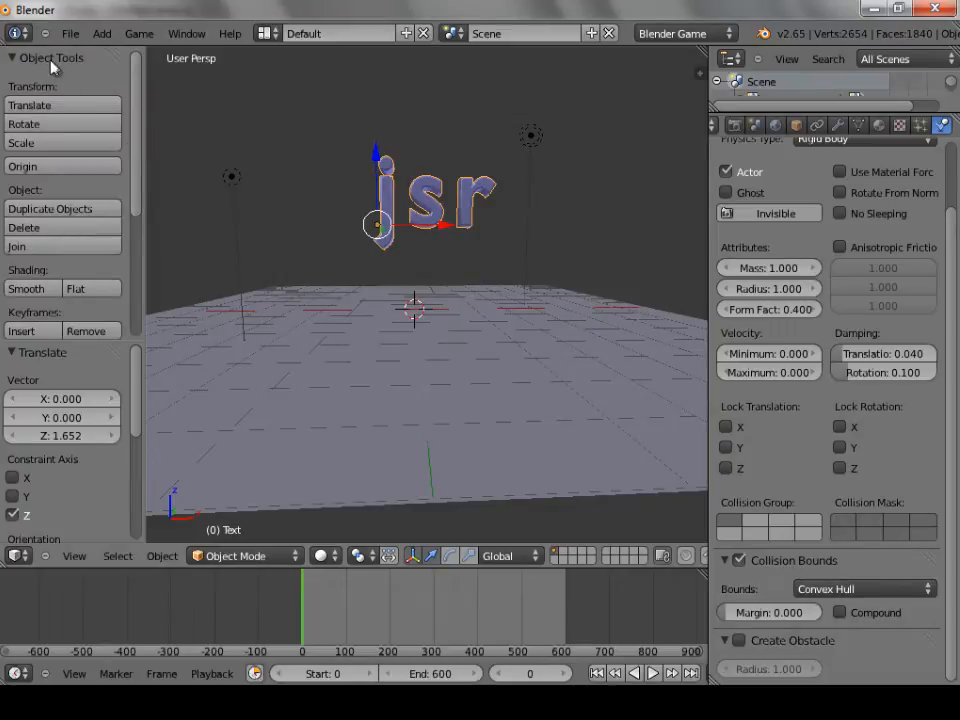
pyautogui.click(75, 168)
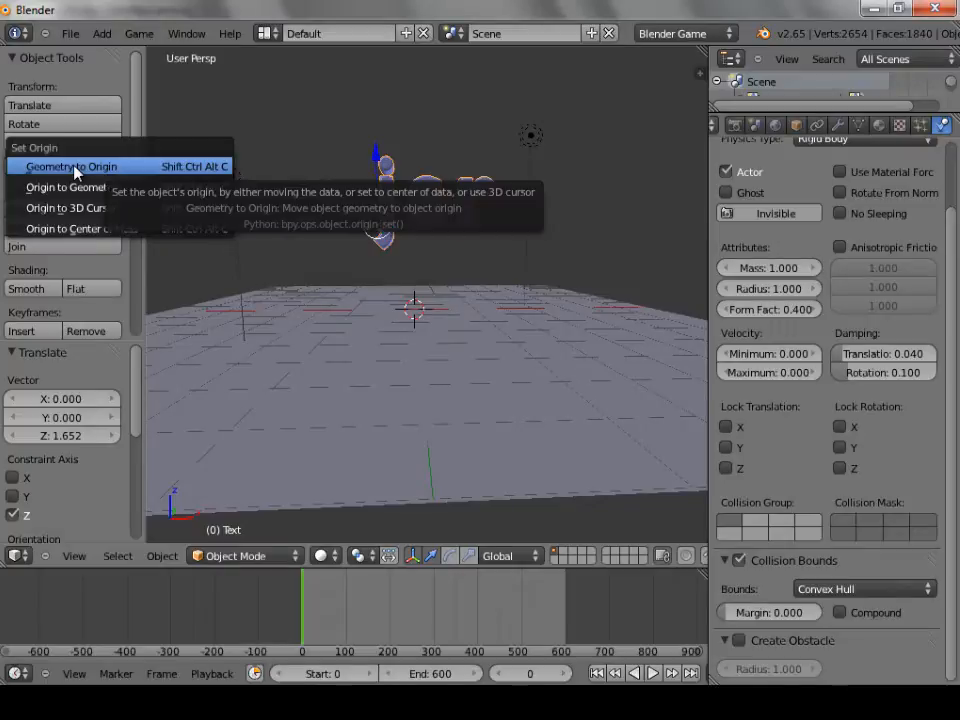
pyautogui.click(130, 230)
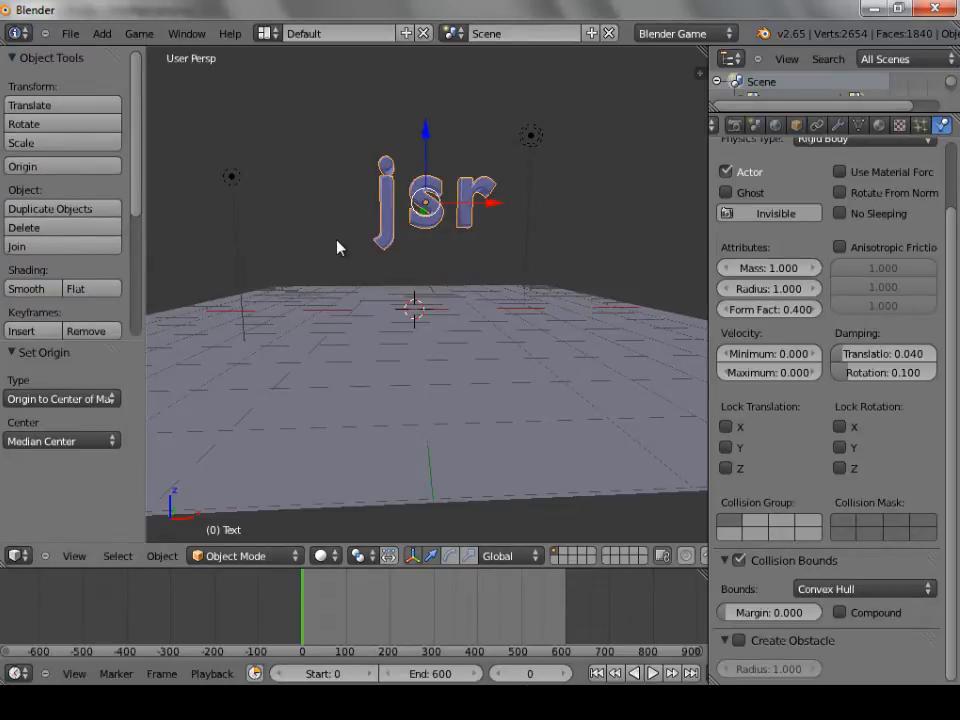
# Step: Run the game simulation twice to examine how the jsr mesh falls onto the plane
pyautogui.press('p')
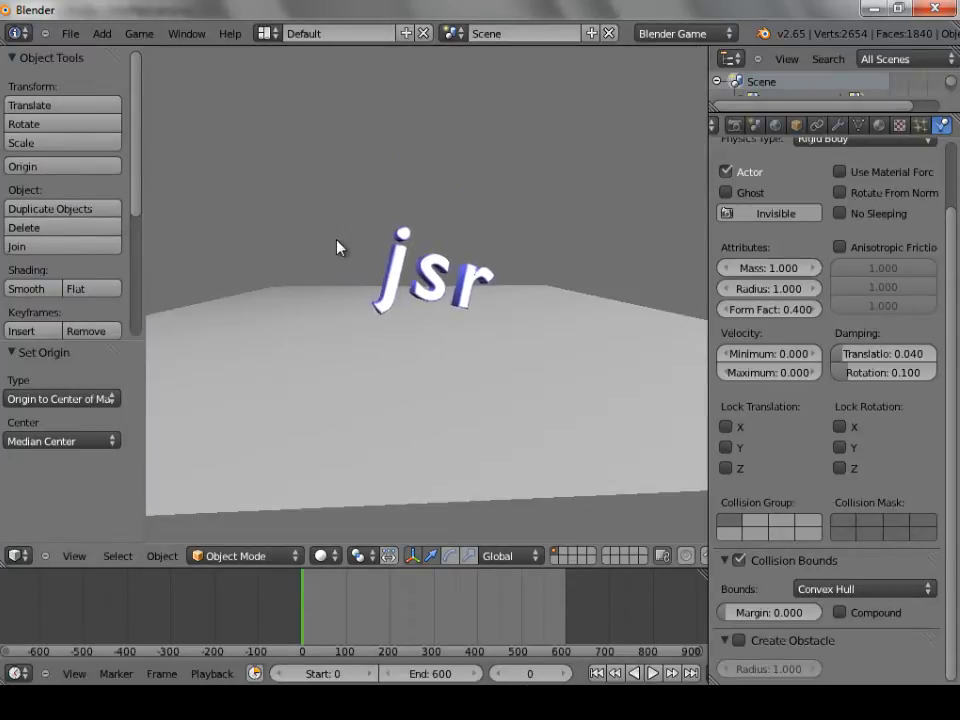
pyautogui.press('Escape')
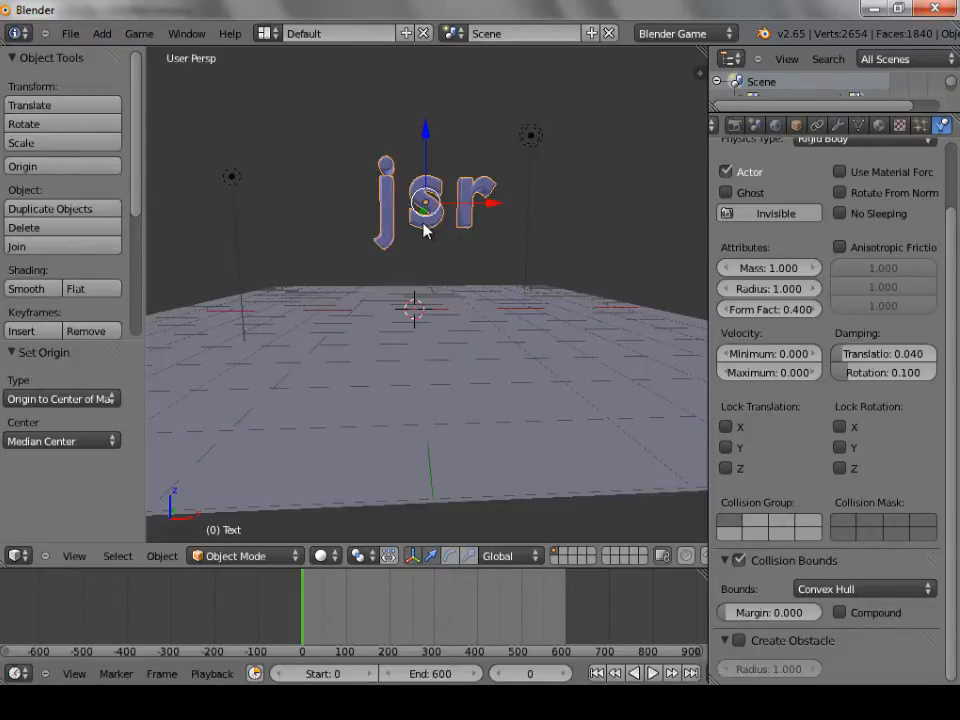
pyautogui.press('p')
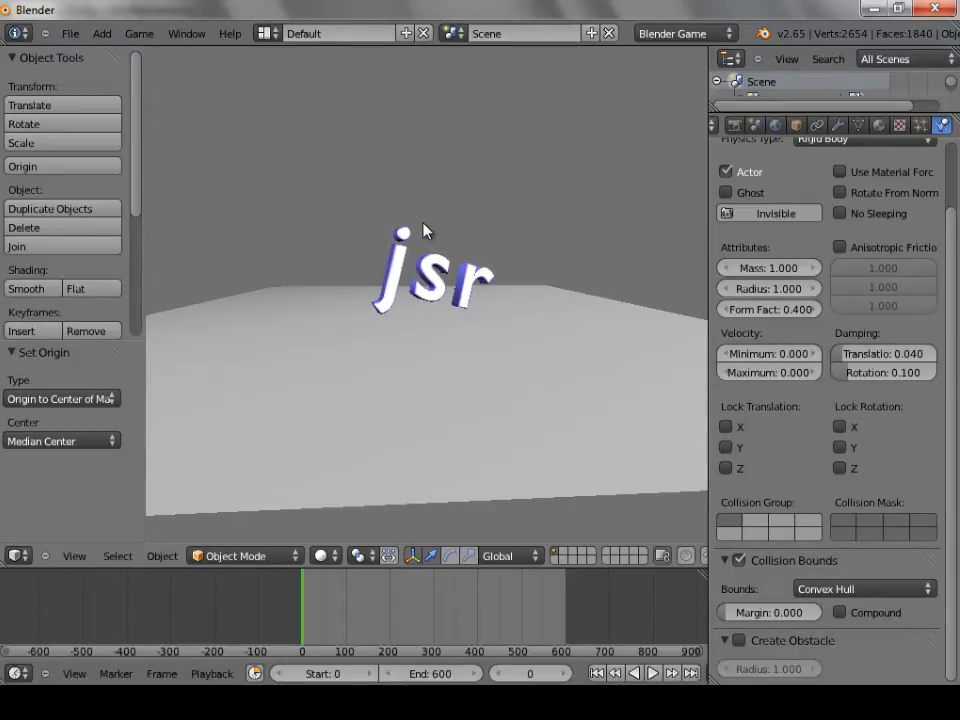
pyautogui.press('Escape')
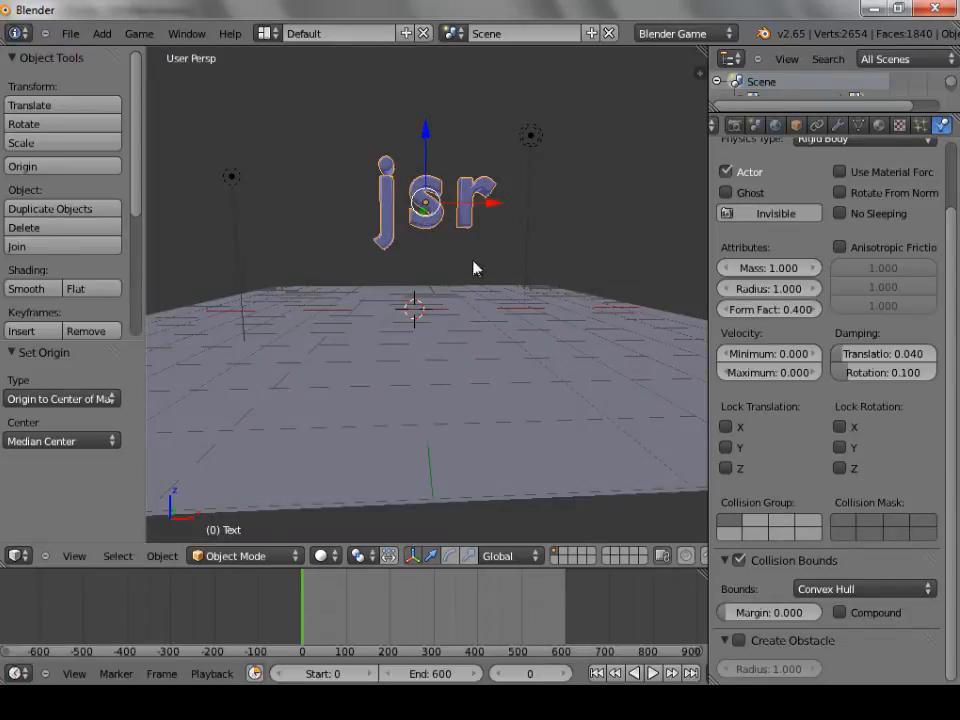
# Step: Frame the jsr mesh more closely and display the 3D view in Wireframe shading to inspect its geometry
pyautogui.scroll(2, 470, 269)
pyautogui.scroll(1, 416, 205)
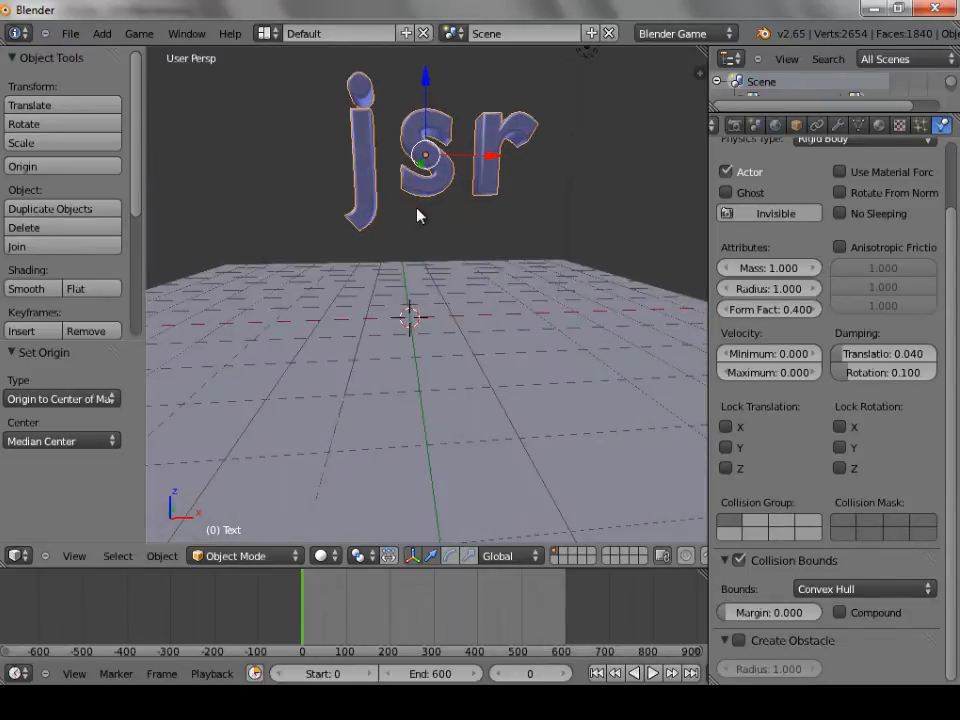
pyautogui.moveTo(418, 215); pyautogui.dragTo(419, 255, button='middle')
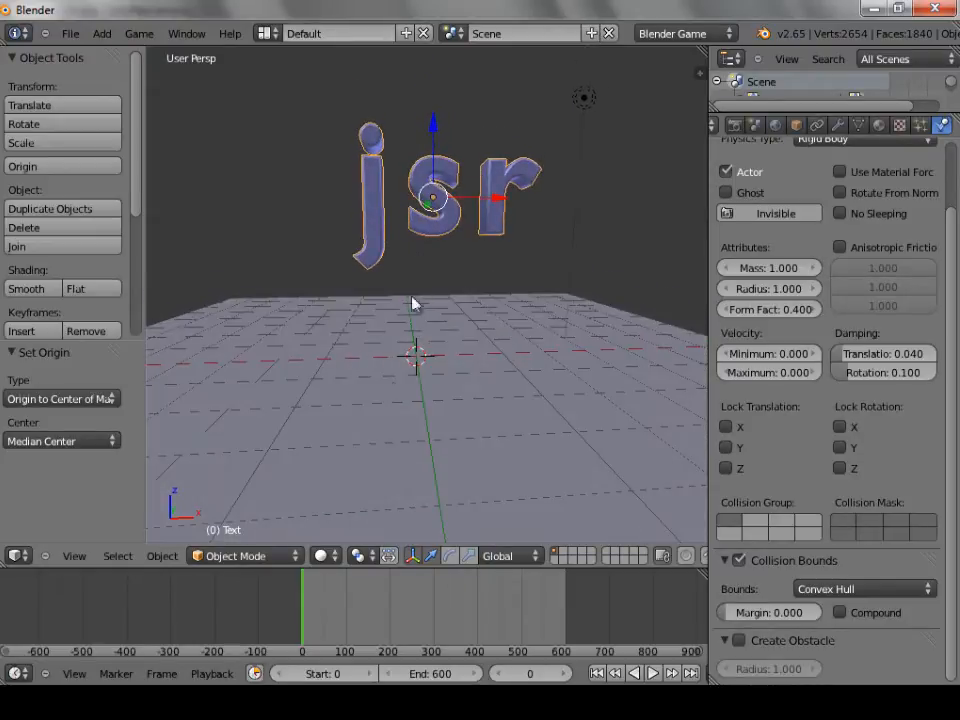
pyautogui.click(326, 561)
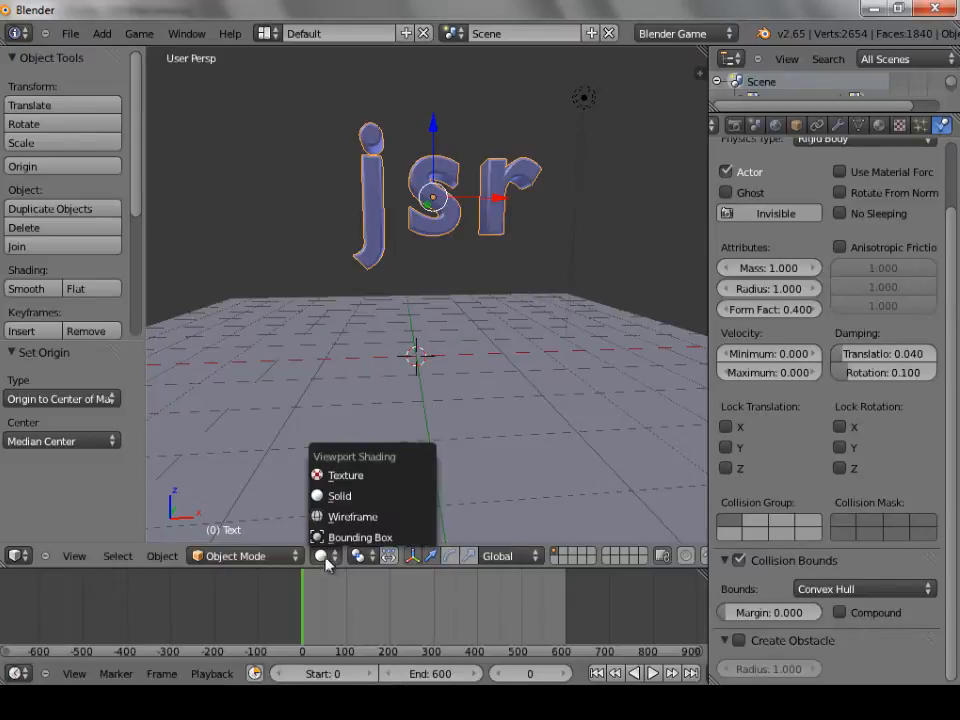
pyautogui.click(381, 516)
pyautogui.moveTo(371, 328)
pyautogui.mouseDown(button='middle')
pyautogui.moveTo(406, 369)
pyautogui.moveTo(538, 356)
pyautogui.moveTo(401, 386)
pyautogui.moveTo(364, 311)
pyautogui.moveTo(368, 326)
pyautogui.mouseUp(button='middle')
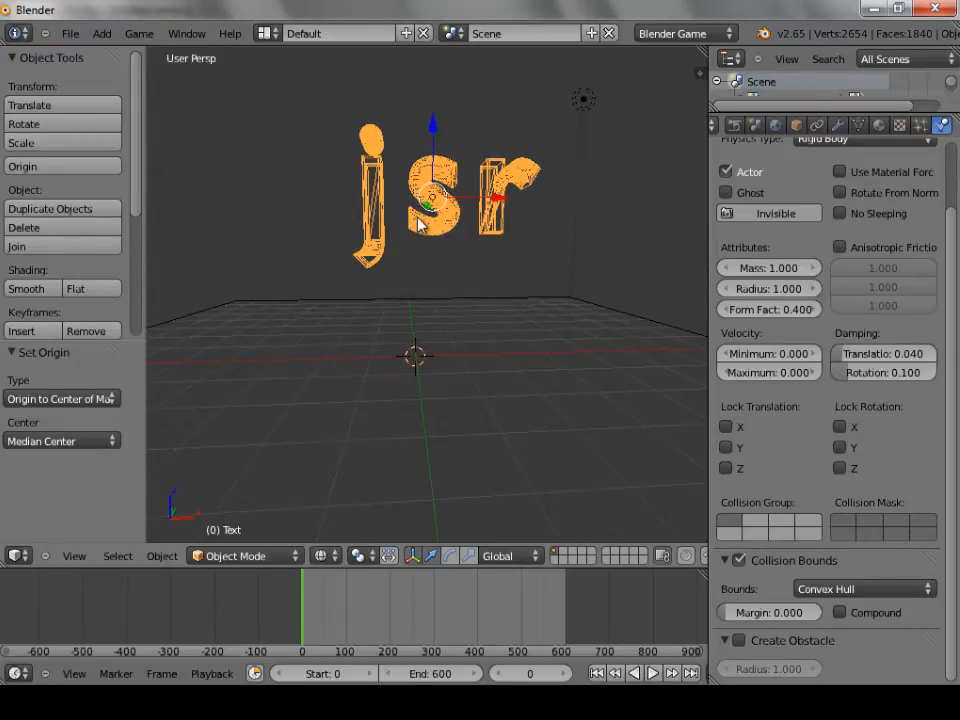
# Step: Clear the selection and box-select the whole jsr mesh in Object Mode
pyautogui.press('a')
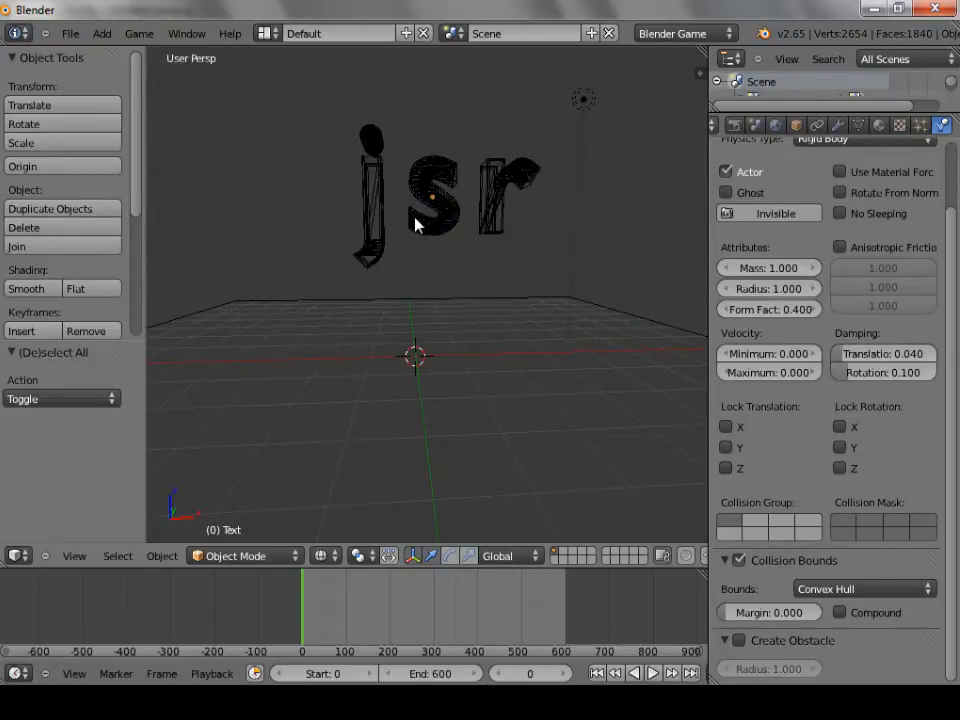
pyautogui.press('a')
pyautogui.press('a')
pyautogui.press('b')
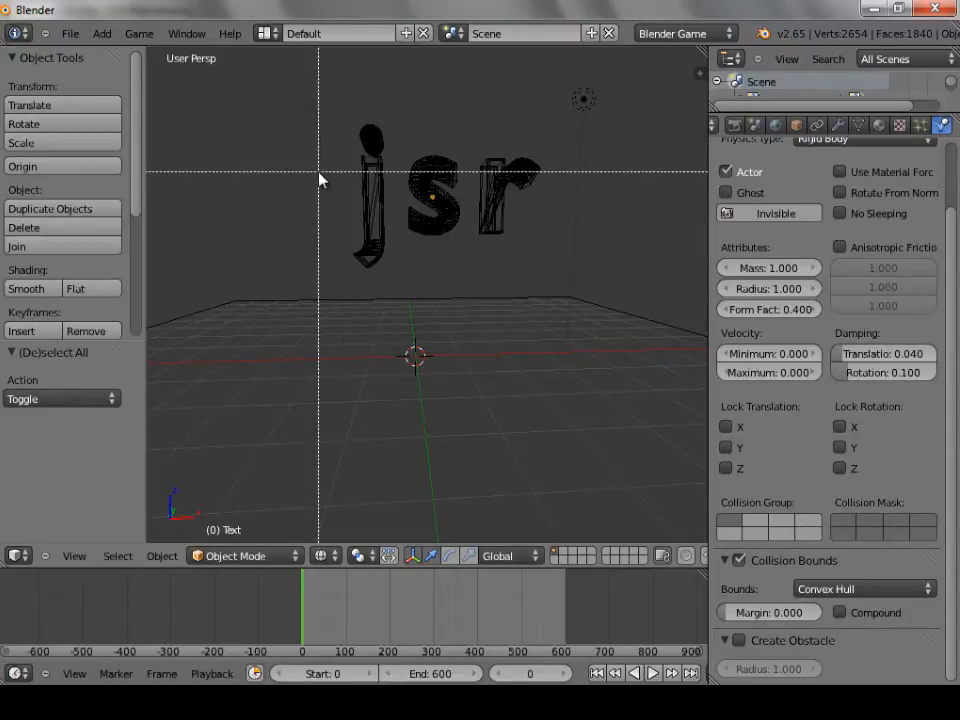
pyautogui.moveTo(313, 102); pyautogui.dragTo(403, 283)
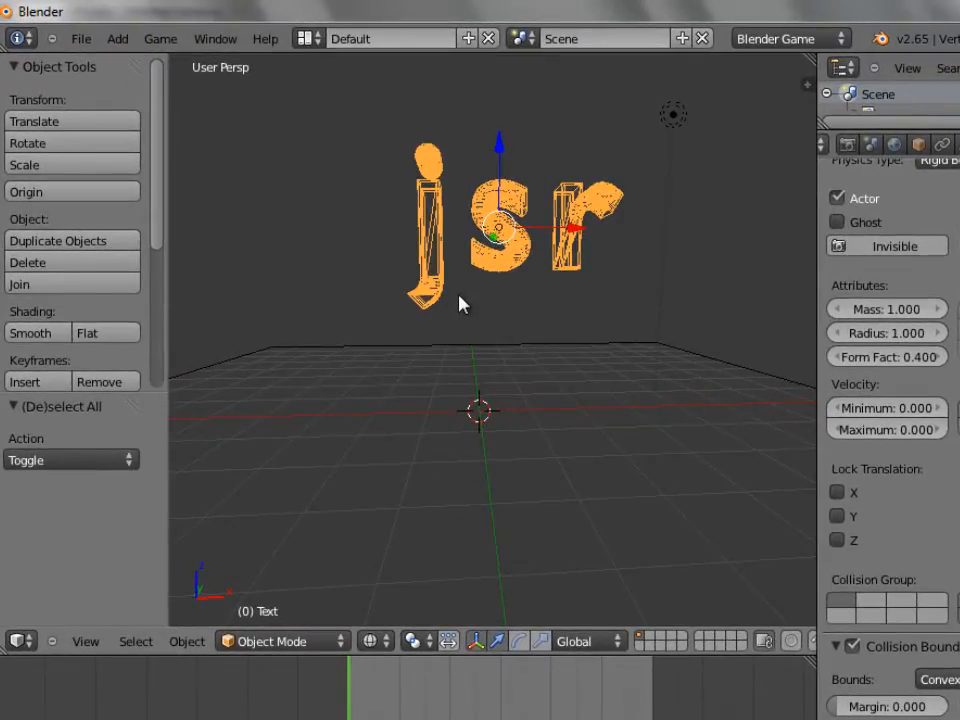
# Step: Box-select only the letter j's vertices in Edit Mode, separate that selection into its own object, and return to Object Mode
pyautogui.click(335, 643)
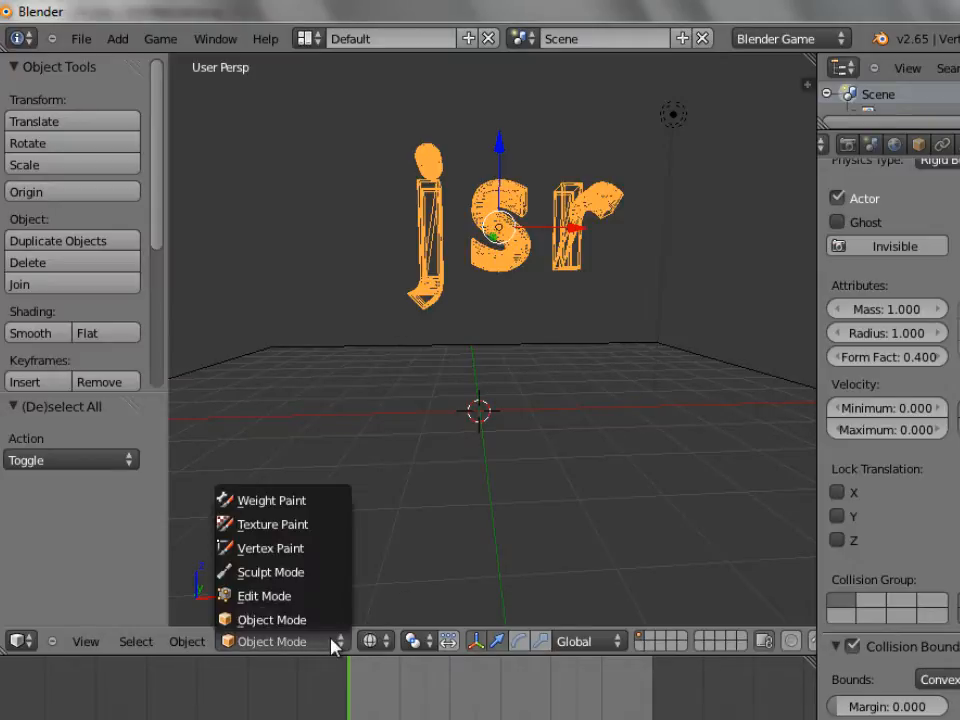
pyautogui.click(291, 595)
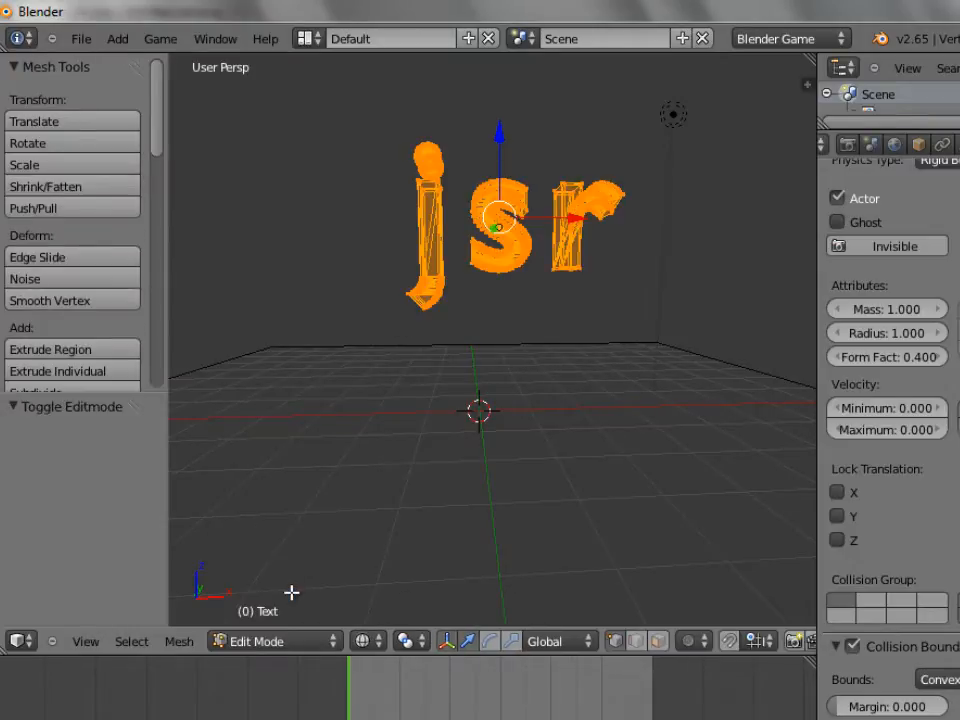
pyautogui.press('a')
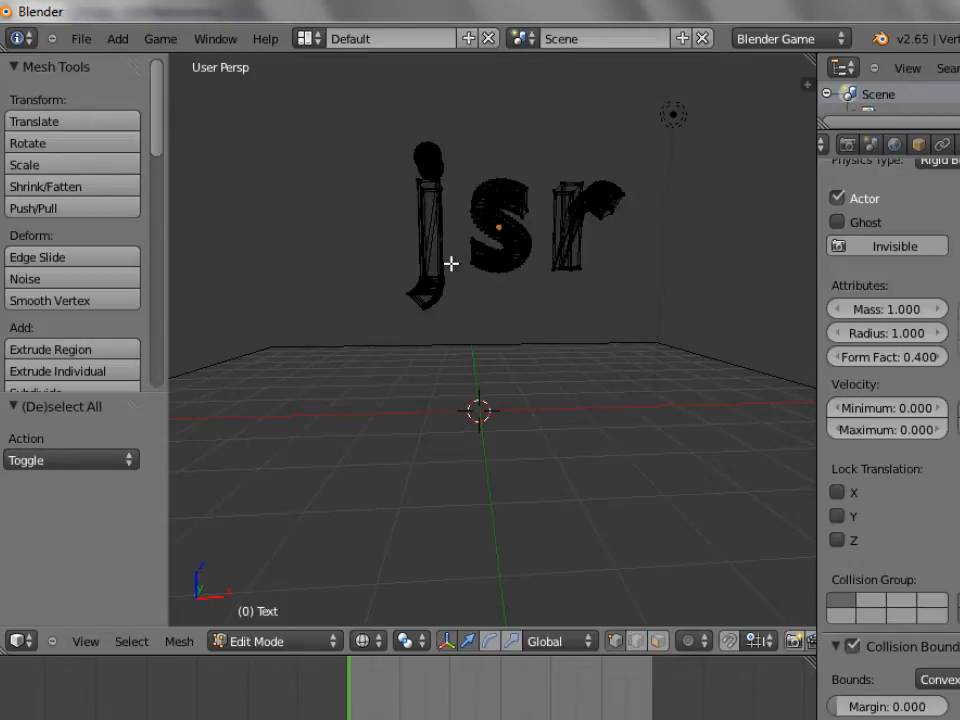
pyautogui.press('b')
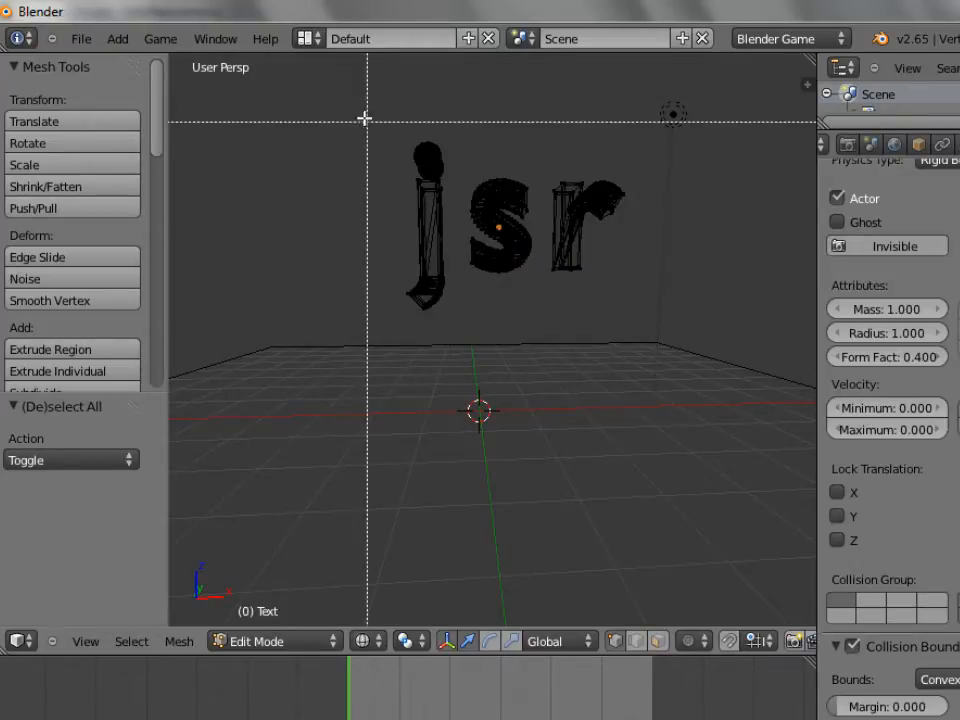
pyautogui.moveTo(348, 106); pyautogui.dragTo(455, 324)
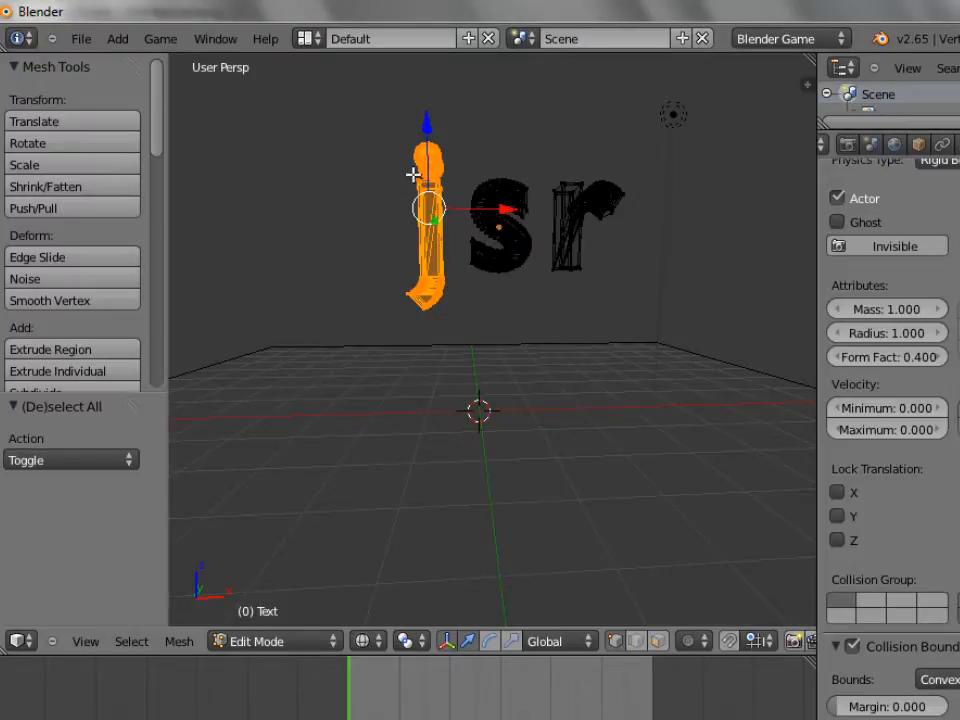
pyautogui.moveTo(352, 166)
pyautogui.mouseDown(button='middle')
pyautogui.moveTo(529, 240)
pyautogui.moveTo(675, 255)
pyautogui.moveTo(530, 330)
pyautogui.moveTo(379, 221)
pyautogui.moveTo(369, 161)
pyautogui.moveTo(326, 184)
pyautogui.moveTo(283, 174)
pyautogui.moveTo(422, 178)
pyautogui.moveTo(429, 193)
pyautogui.moveTo(369, 195)
pyautogui.moveTo(358, 166)
pyautogui.moveTo(345, 210)
pyautogui.moveTo(326, 176)
pyautogui.moveTo(363, 186)
pyautogui.mouseUp(button='middle')
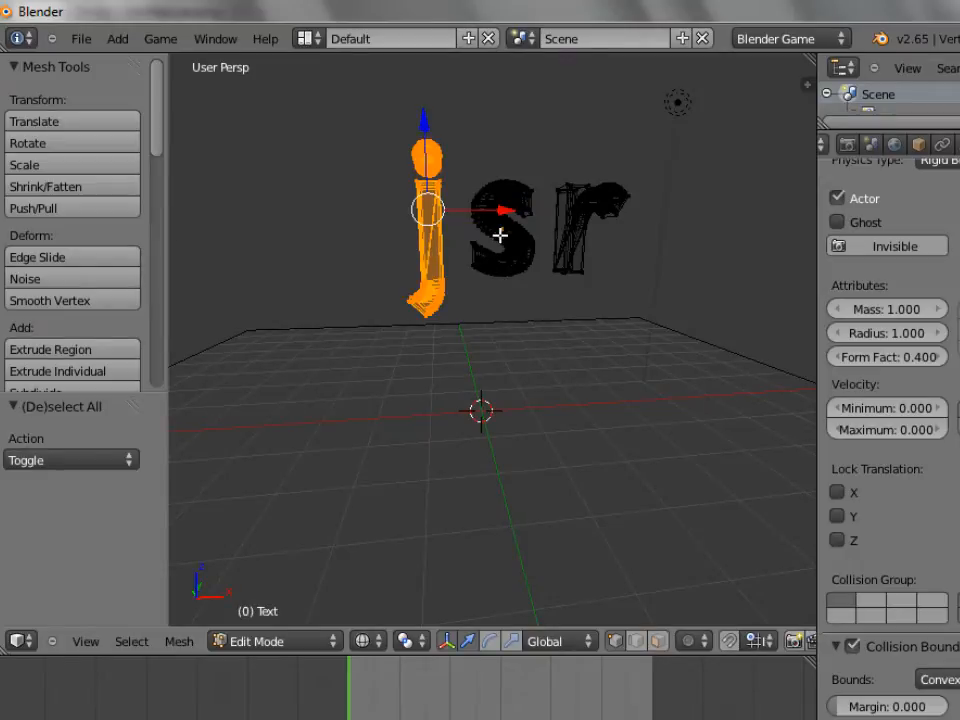
pyautogui.press('p')
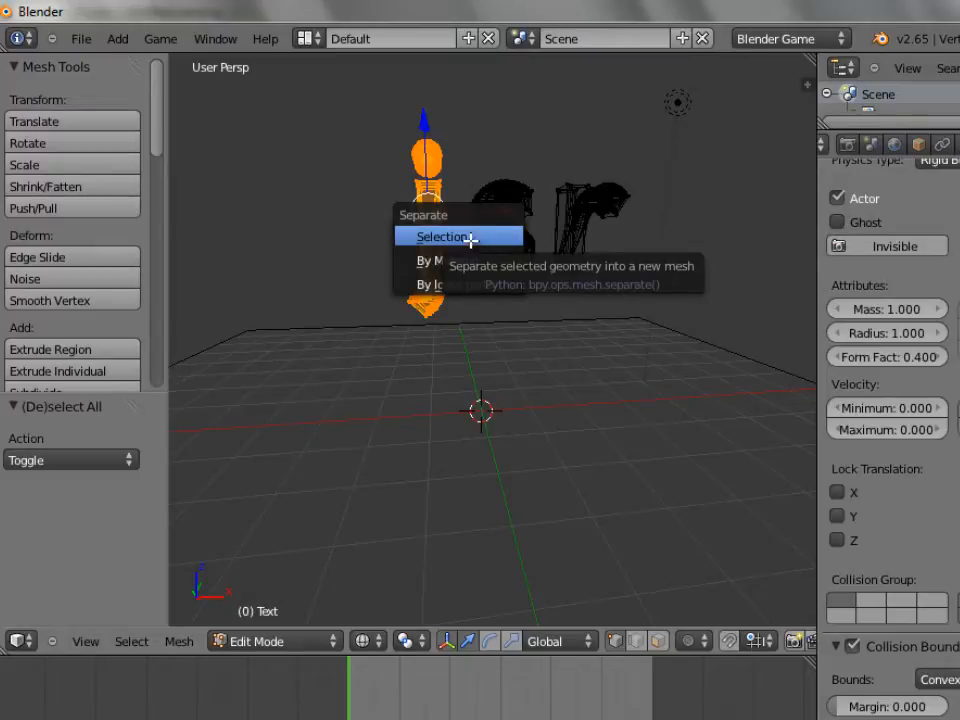
pyautogui.click(433, 237)
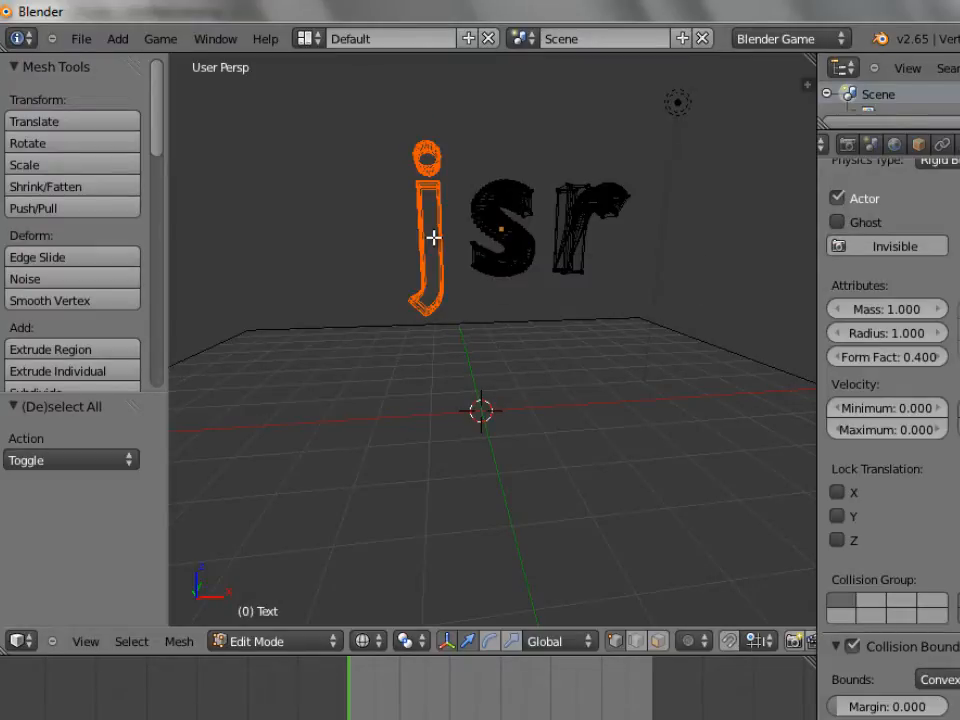
pyautogui.click(295, 649)
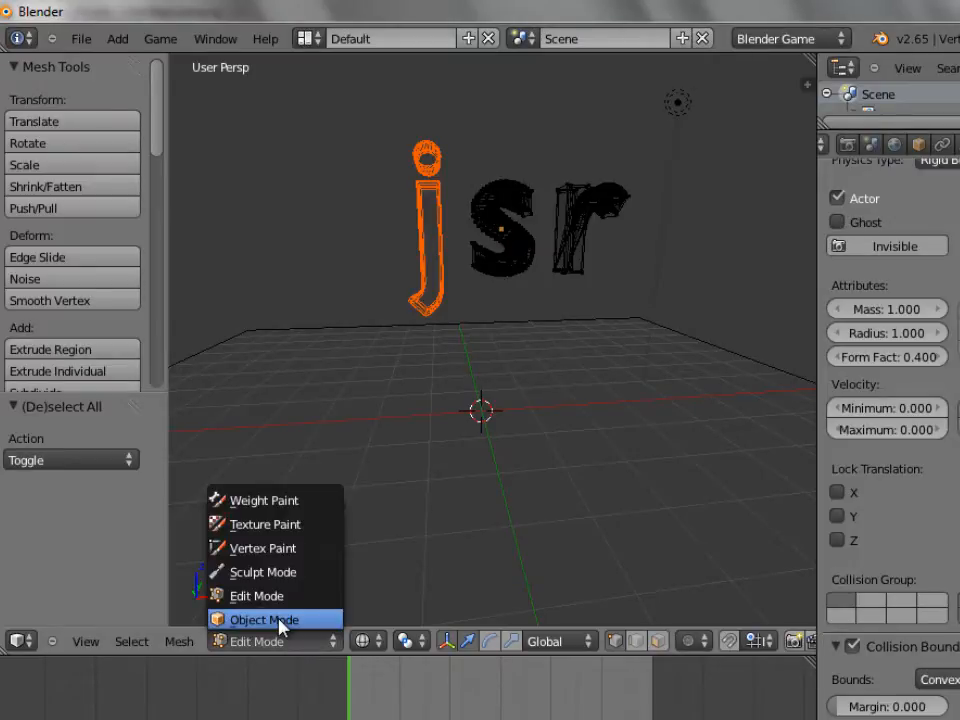
pyautogui.click(279, 621)
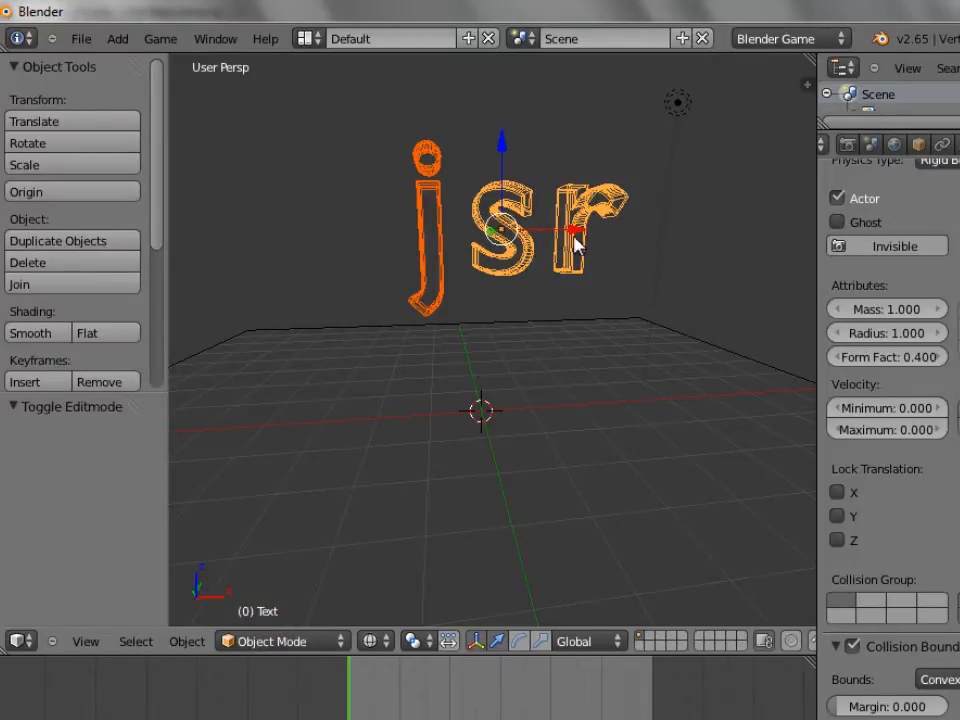
# Step: Shift both text meshes 0.117 along X, and move the sr mesh a further 0.077 along X
pyautogui.moveTo(574, 231); pyautogui.dragTo(574, 272)
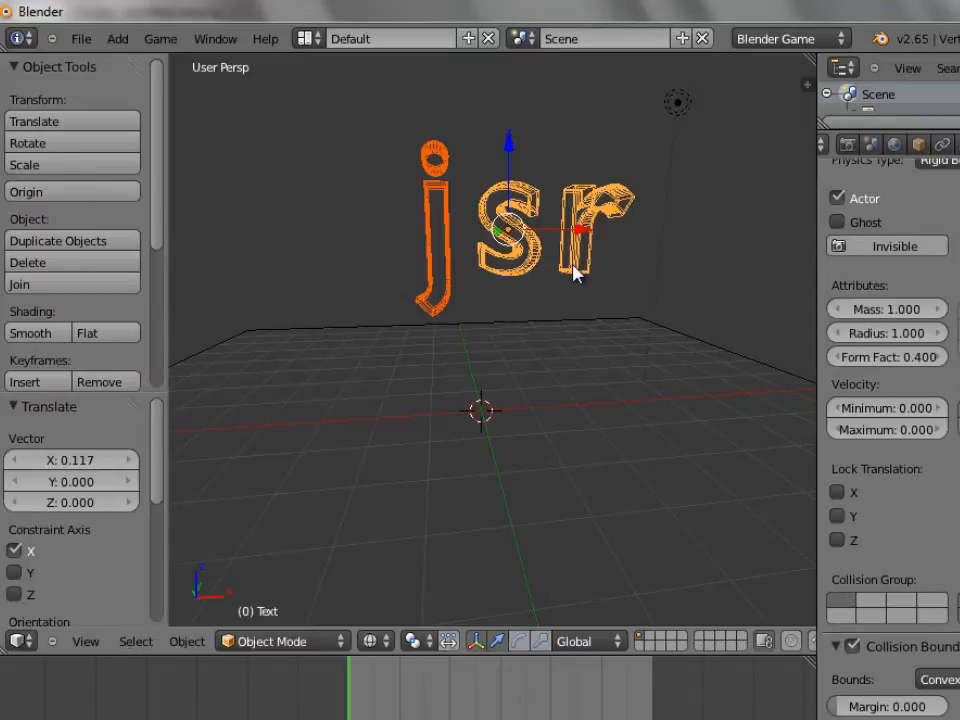
pyautogui.moveTo(516, 154); pyautogui.dragTo(531, 150)
pyautogui.moveTo(580, 231); pyautogui.dragTo(519, 193)
# Step: Select the separated letter j and slide it along X by about -0.364, and back by about 0.172
pyautogui.rightClick(438, 210)
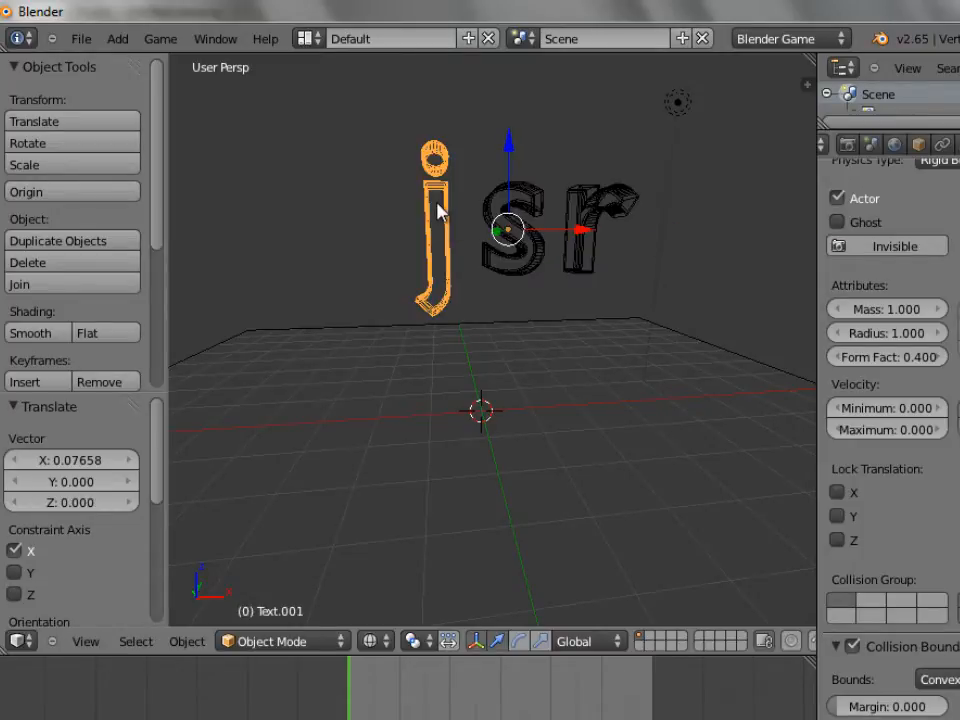
pyautogui.press('g')
pyautogui.press('x')
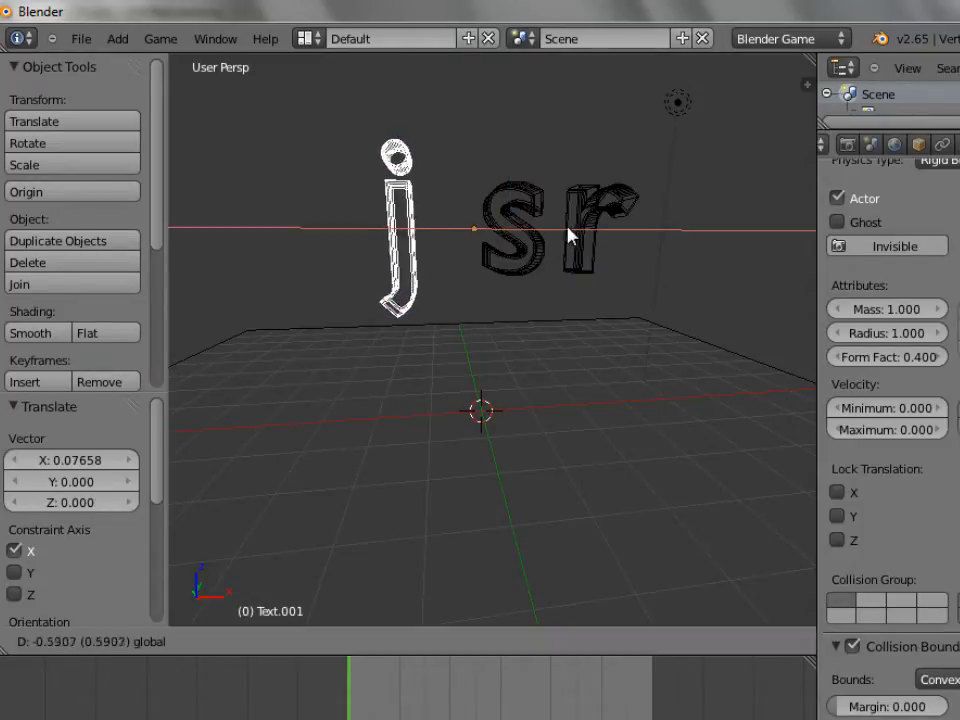
pyautogui.click(567, 232)
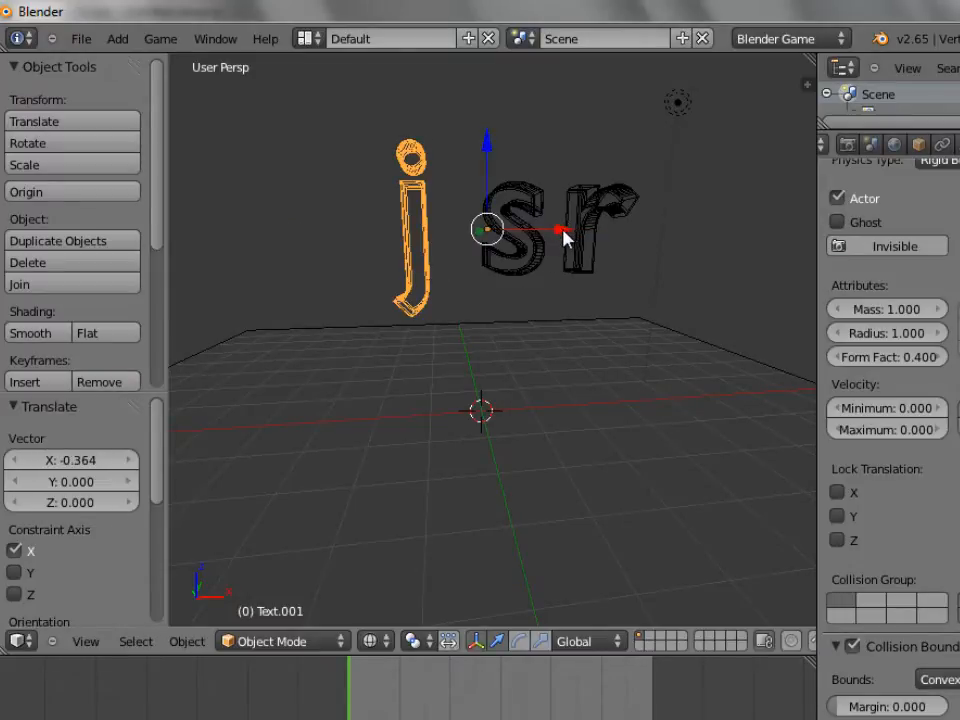
pyautogui.moveTo(562, 230); pyautogui.dragTo(573, 231)
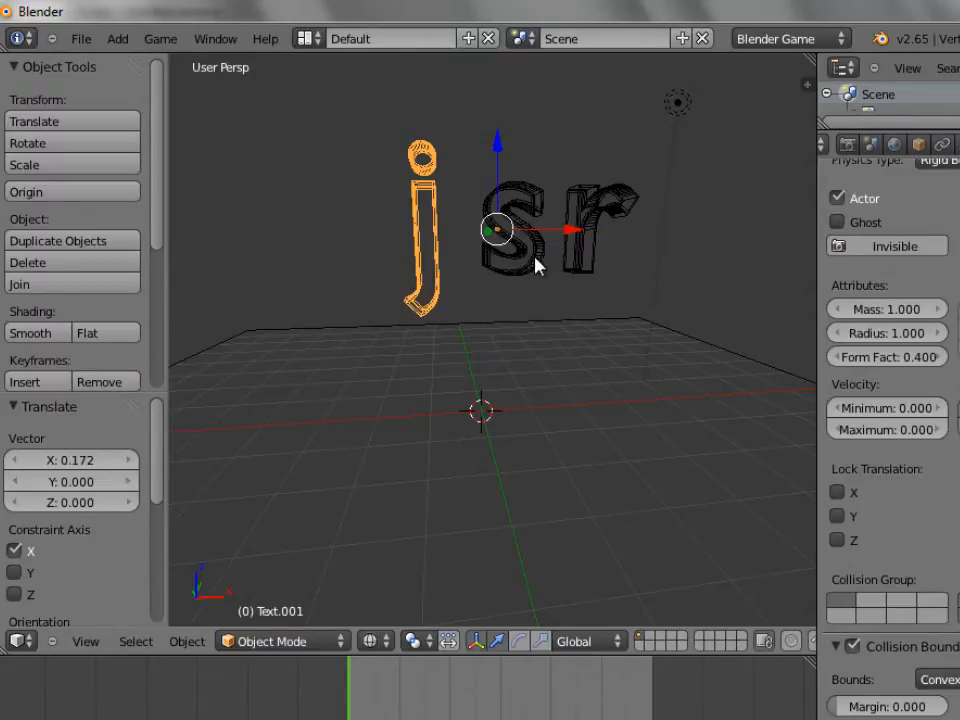
# Step: Enter Edit Mode on the separated j mesh and try to box-select the letter s
pyautogui.click(339, 641)
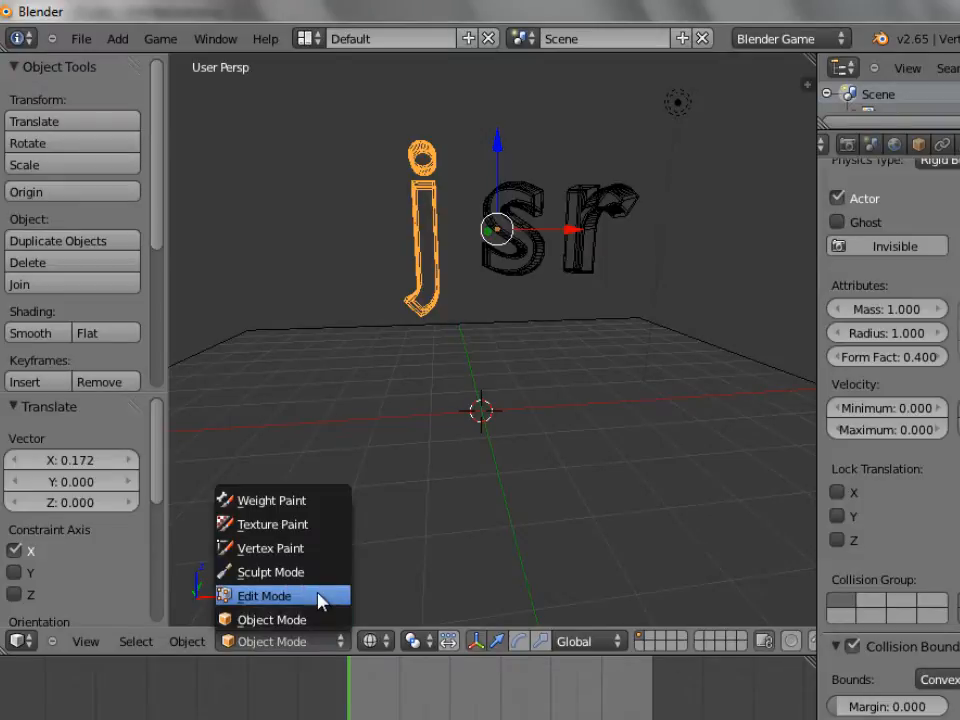
pyautogui.click(317, 596)
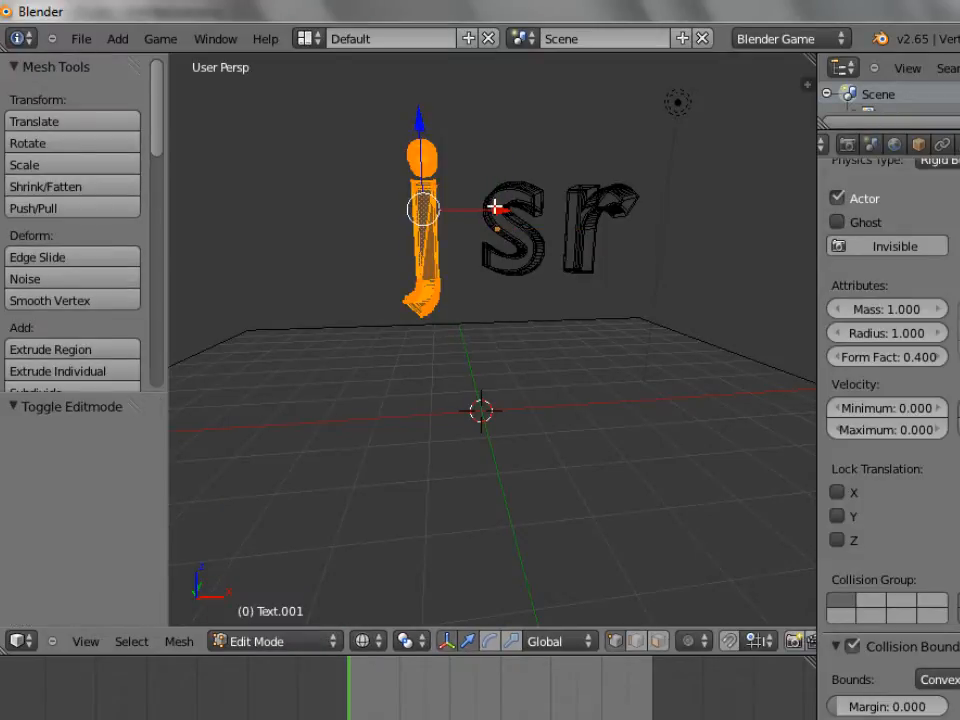
pyautogui.press('a')
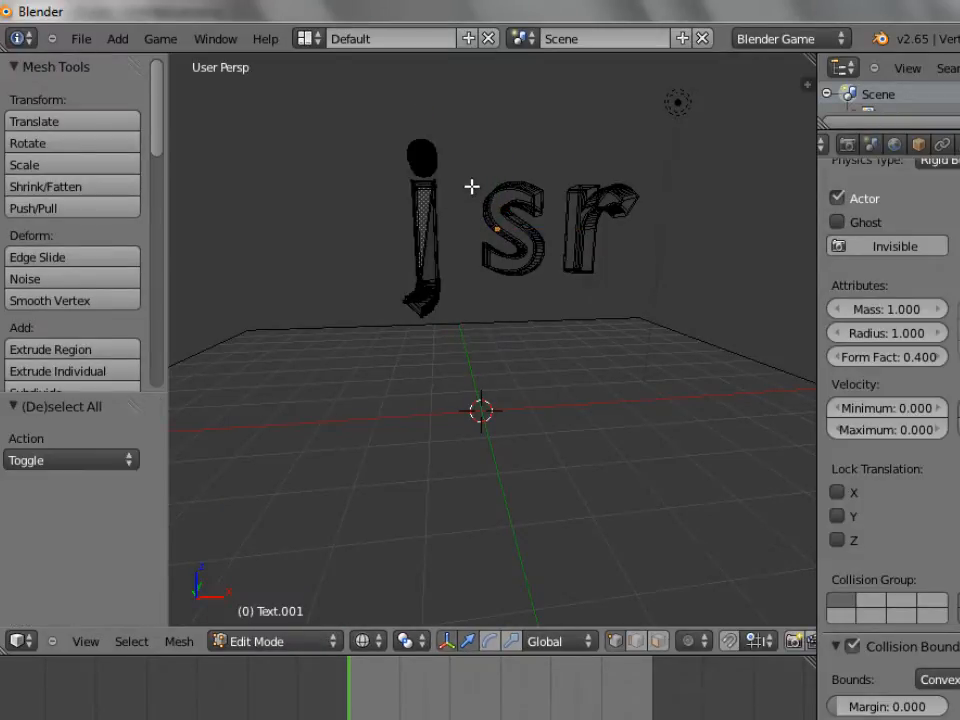
pyautogui.press('b')
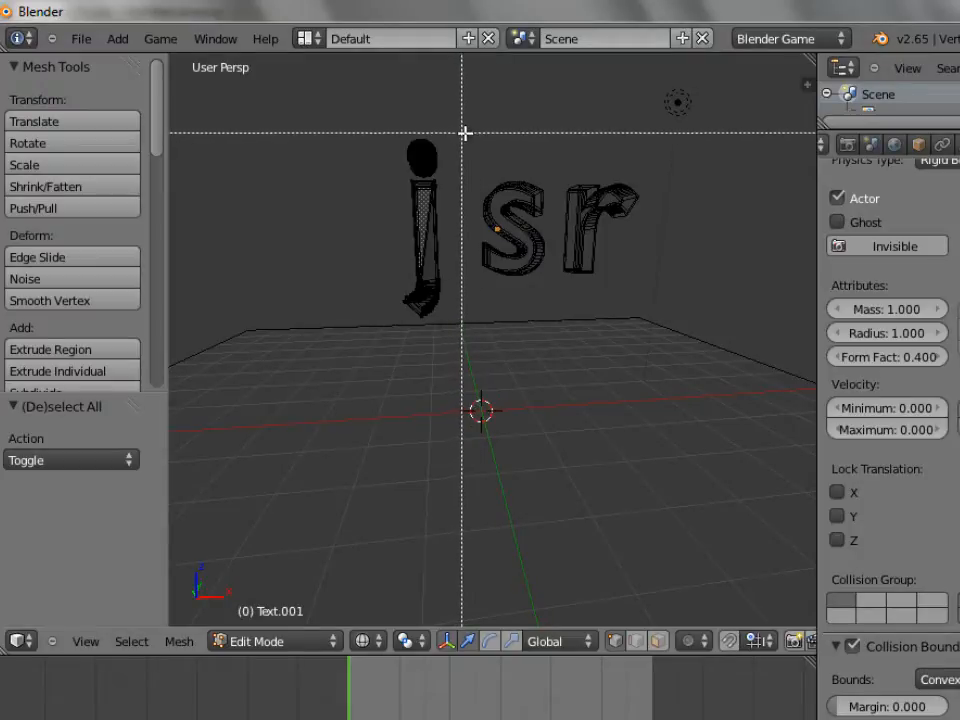
pyautogui.moveTo(461, 137); pyautogui.dragTo(558, 294)
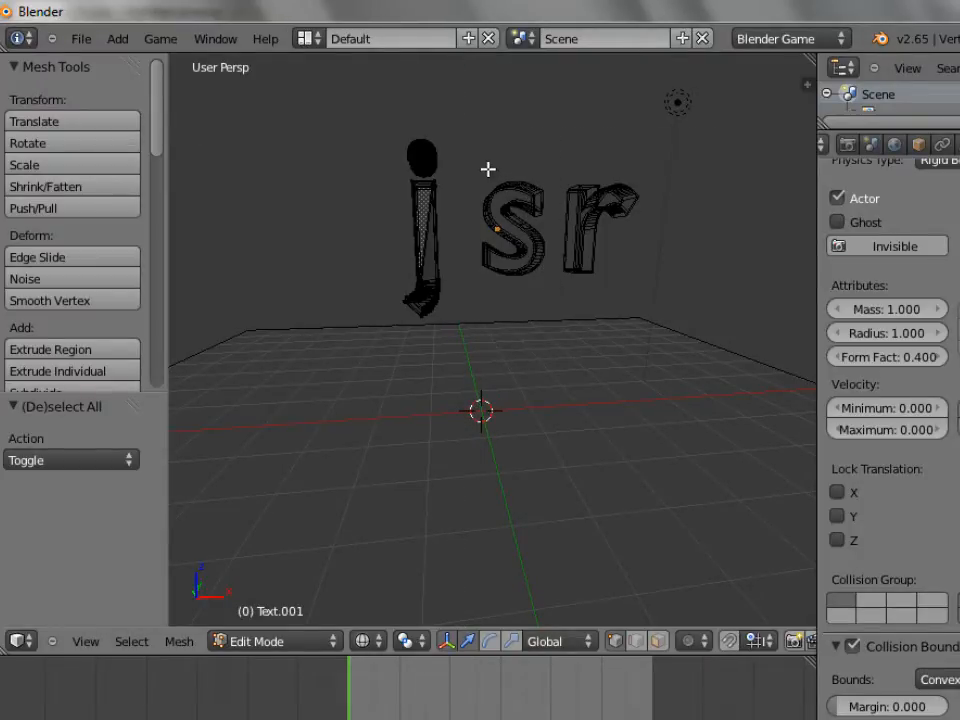
pyautogui.press('b')
pyautogui.moveTo(471, 152); pyautogui.dragTo(557, 294)
pyautogui.moveTo(527, 243); pyautogui.dragTo(499, 267, button='middle')
pyautogui.press('a')
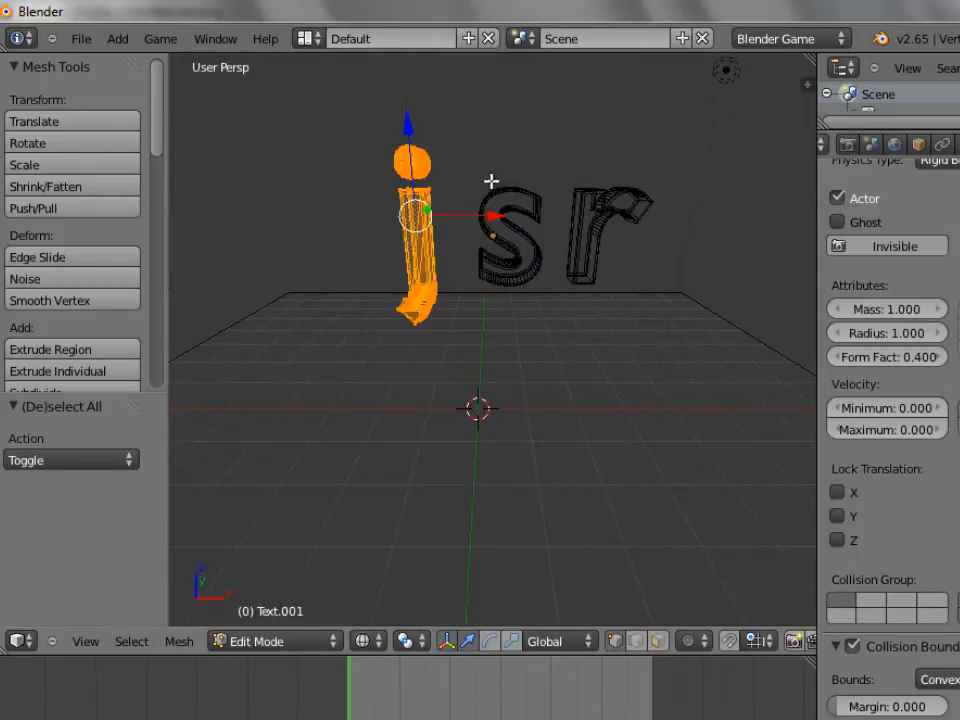
pyautogui.press('b')
pyautogui.press('Escape')
pyautogui.press('a')
pyautogui.press('b')
pyautogui.press('Escape')
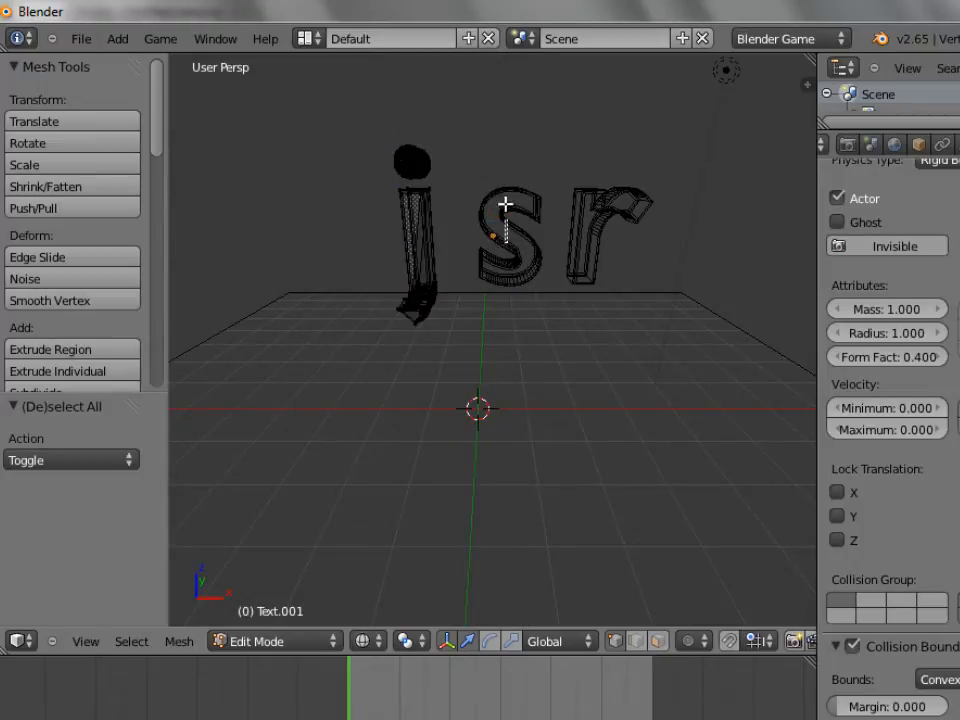
# Step: Try to box-select the s and r from a lower viewing angle within the j mesh's Edit Mode, and return to Object Mode
pyautogui.moveTo(514, 201); pyautogui.dragTo(514, 174, button='middle')
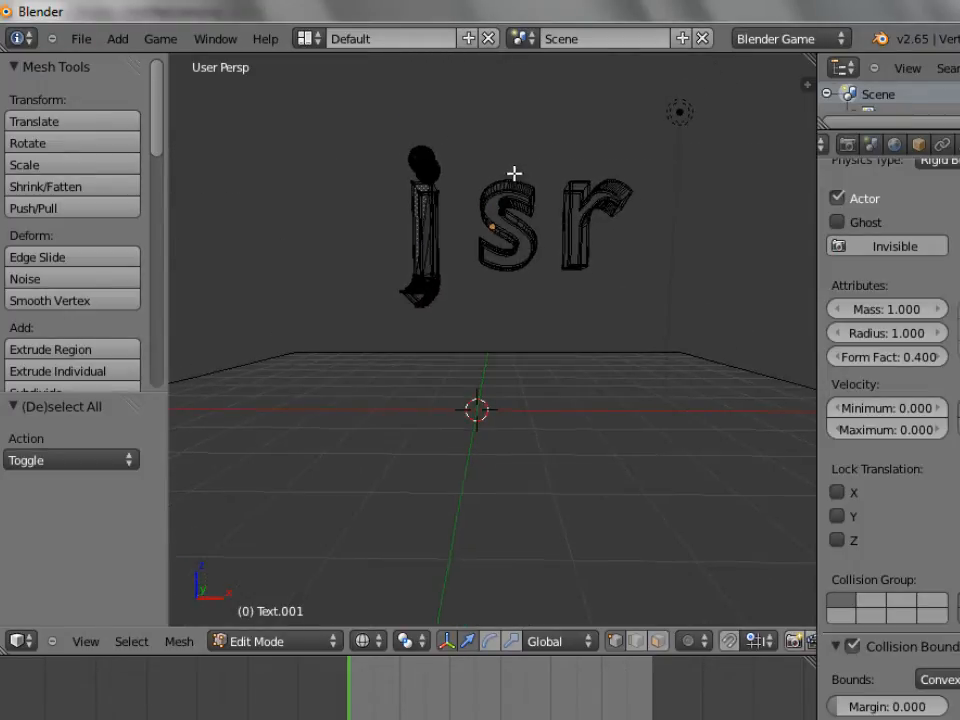
pyautogui.press('b')
pyautogui.moveTo(465, 167); pyautogui.dragTo(540, 304)
pyautogui.press('b')
pyautogui.moveTo(561, 148); pyautogui.dragTo(641, 304)
pyautogui.press('a')
pyautogui.press('b')
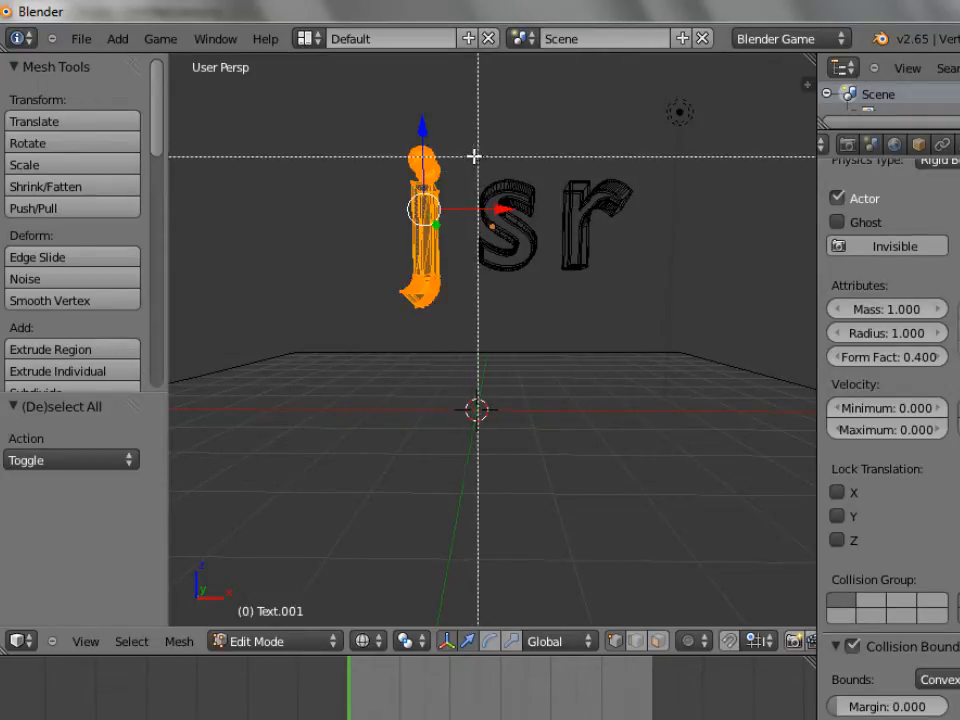
pyautogui.moveTo(472, 155); pyautogui.dragTo(551, 287)
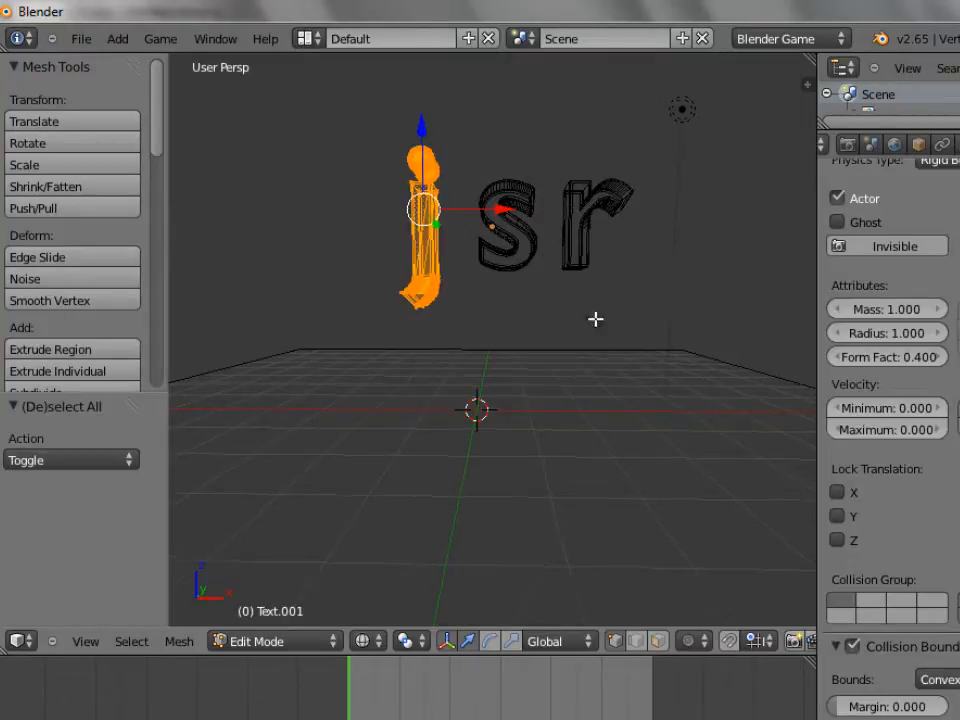
pyautogui.moveTo(596, 319)
pyautogui.mouseDown(button='middle')
pyautogui.moveTo(262, 293)
pyautogui.moveTo(197, 319)
pyautogui.moveTo(658, 362)
pyautogui.moveTo(675, 317)
pyautogui.moveTo(598, 323)
pyautogui.mouseUp(button='middle')
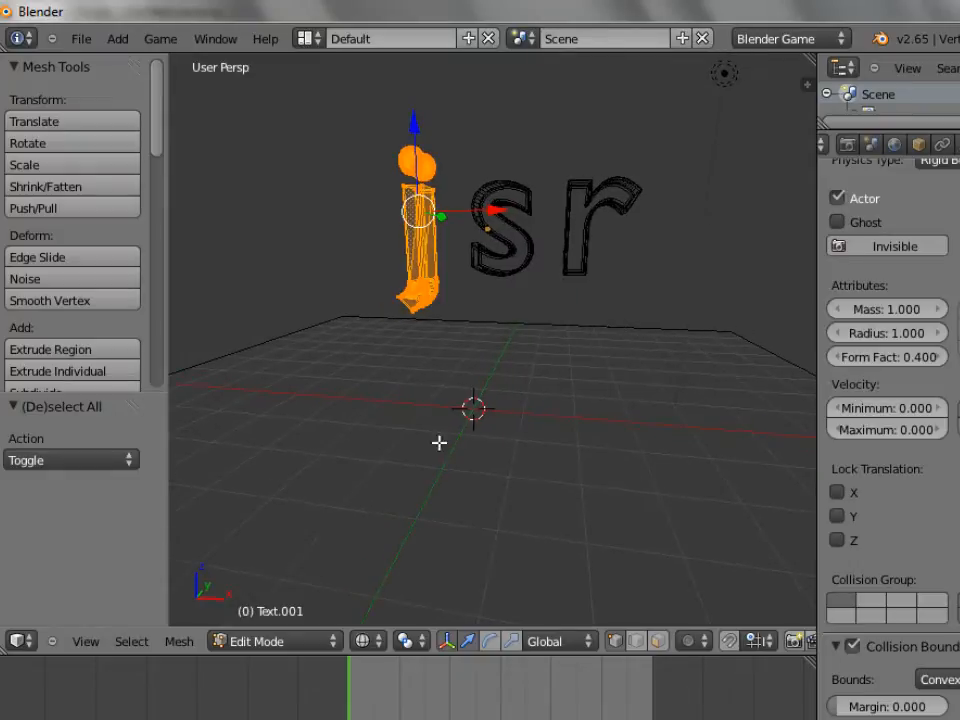
pyautogui.click(318, 643)
pyautogui.click(320, 620)
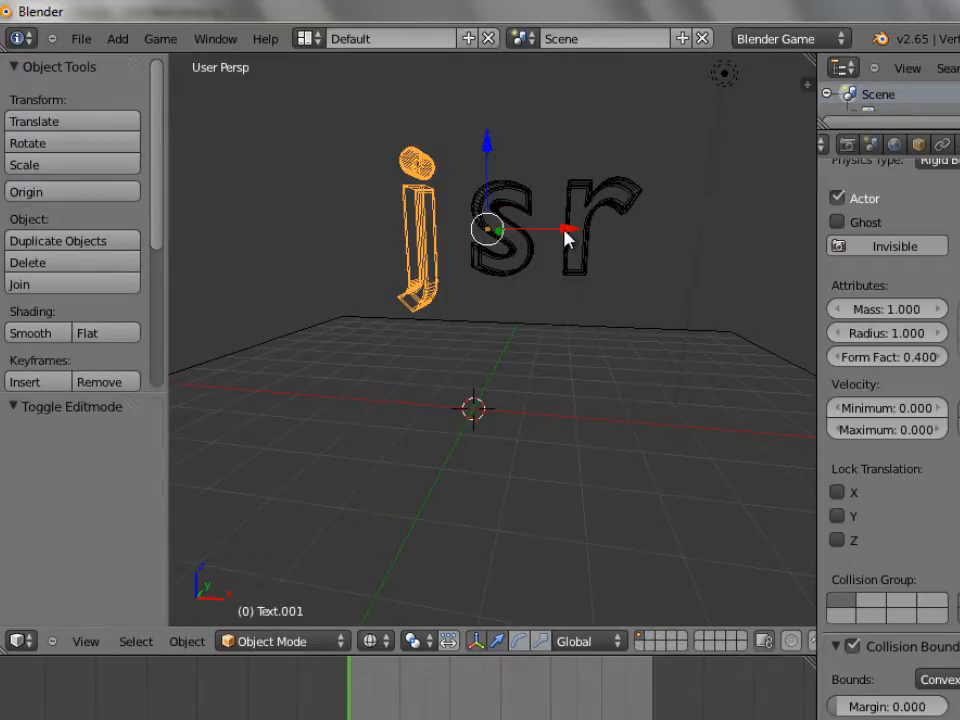
# Step: Move the letter j about -2.67 along X, away from the s and r
pyautogui.click(568, 237)
pyautogui.moveTo(566, 231); pyautogui.dragTo(432, 251)
# Step: Enter Edit Mode on the combined s and r mesh and box-select only the vertices of the letter s
pyautogui.rightClick(505, 262)
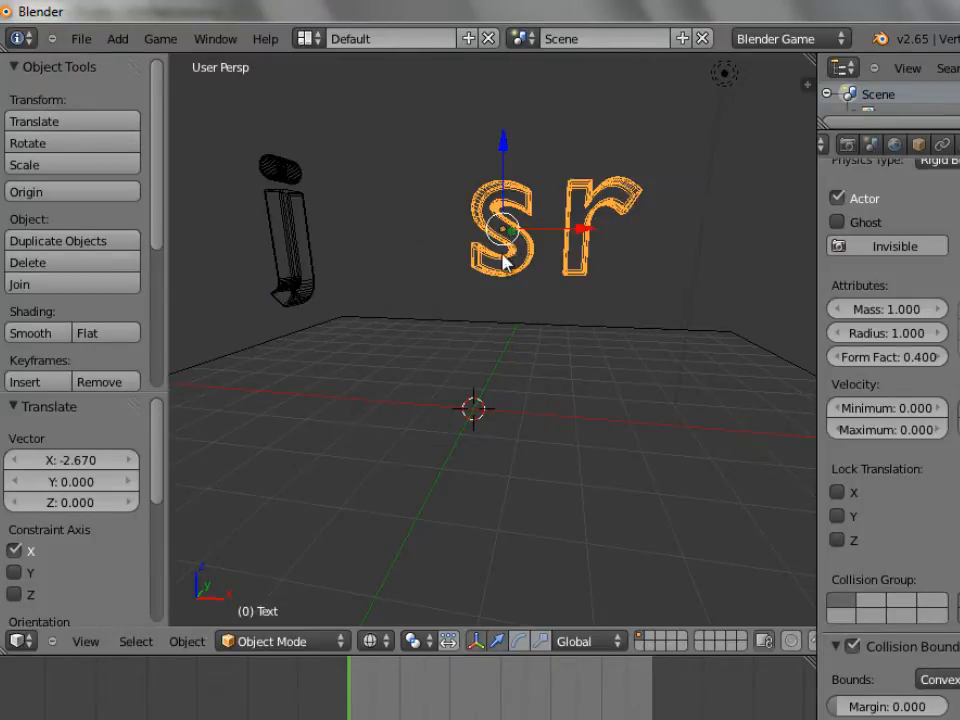
pyautogui.click(332, 643)
pyautogui.click(332, 598)
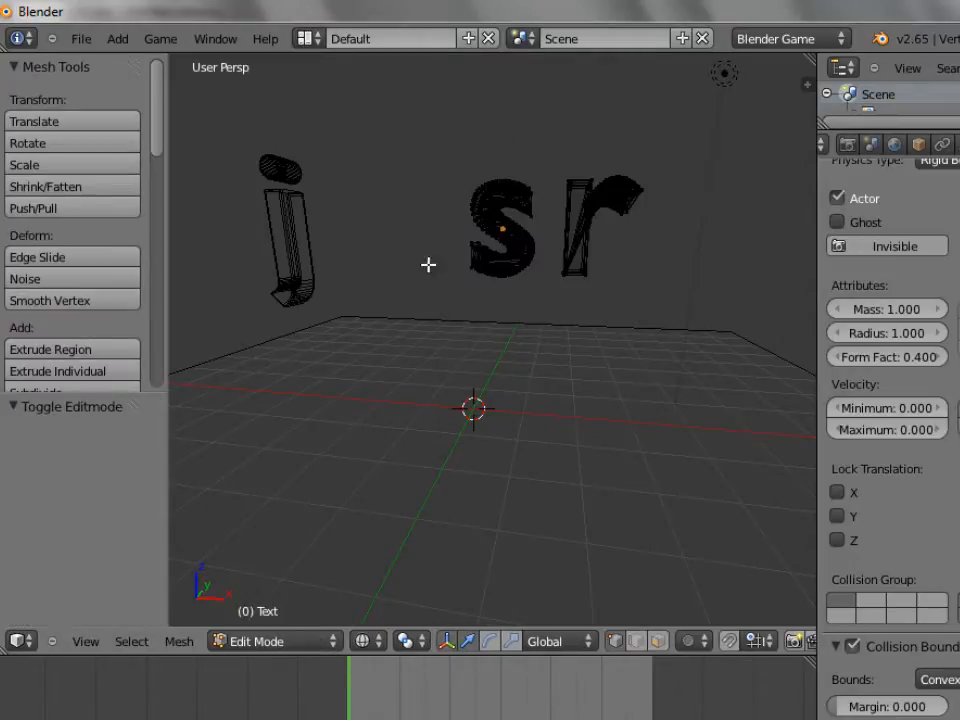
pyautogui.press('a')
pyautogui.press('b')
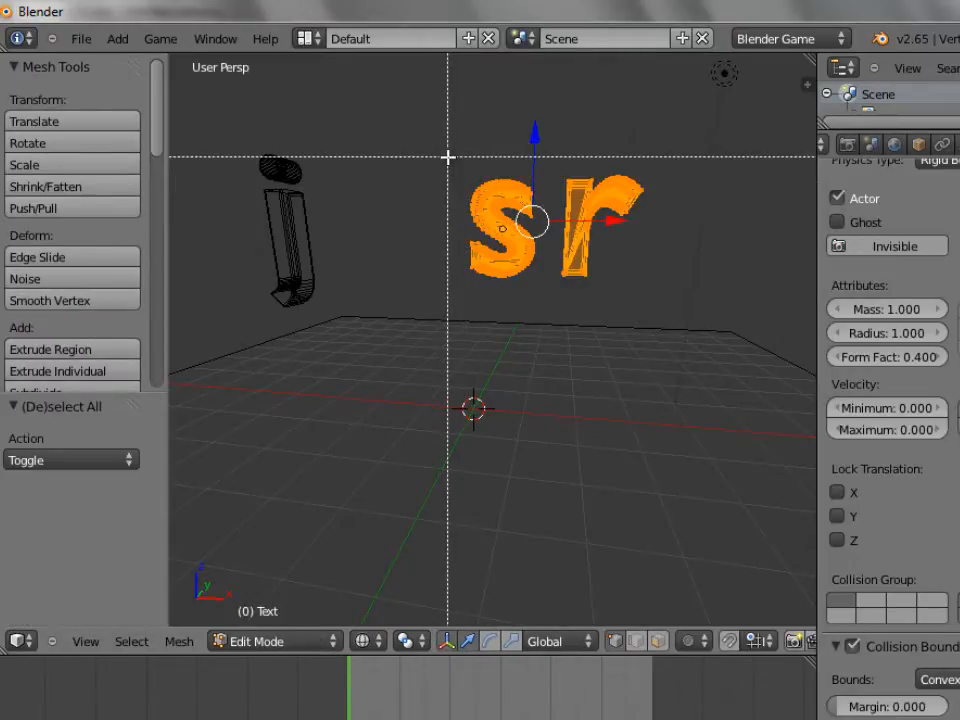
pyautogui.press('Escape')
pyautogui.press('a')
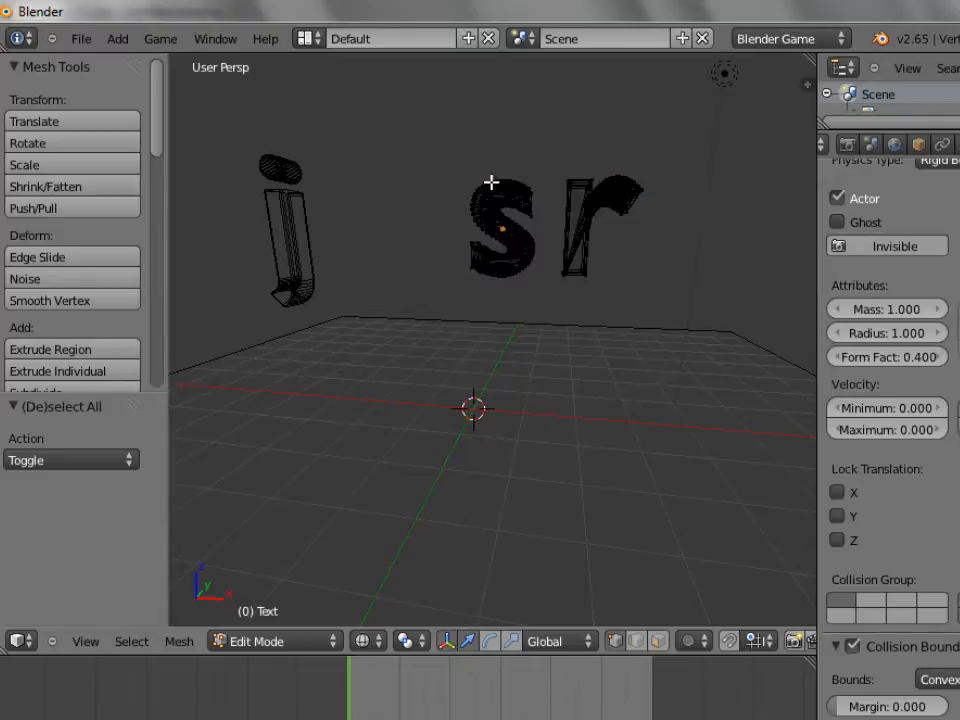
pyautogui.press('b')
pyautogui.moveTo(439, 154); pyautogui.dragTo(552, 297)
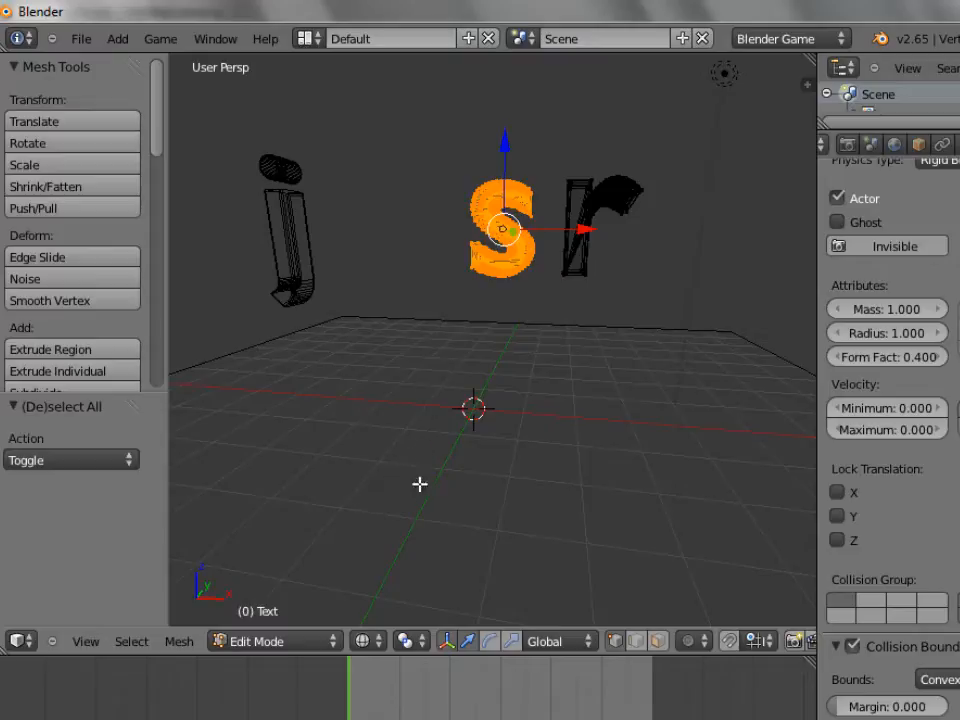
# Step: Separate the selected letter s into its own object using the Selection option, and return to Object Mode
pyautogui.press('p')
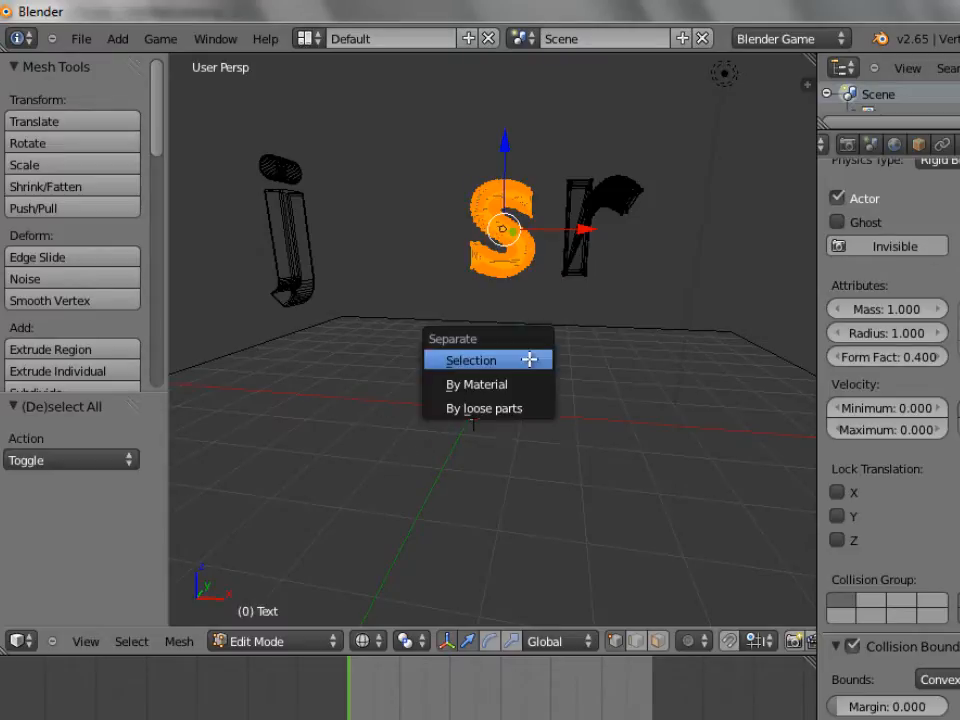
pyautogui.click(521, 359)
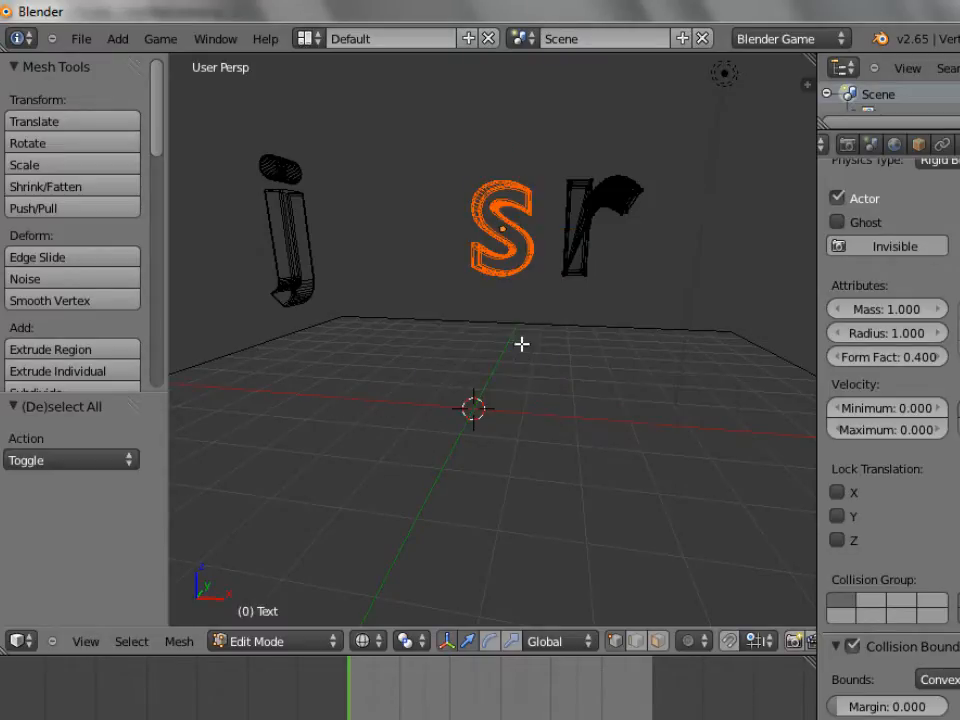
pyautogui.click(305, 642)
pyautogui.click(308, 624)
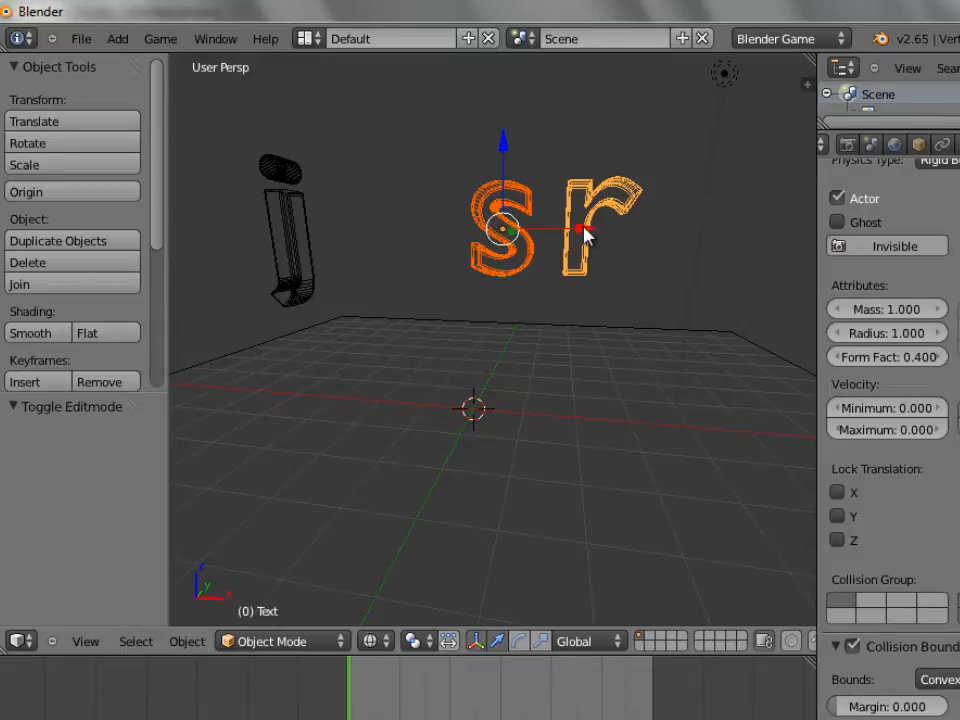
# Step: Shift the s and r together slightly along X toward the j, and nudge the s alone by about 0.019 along X
pyautogui.moveTo(585, 232); pyautogui.dragTo(636, 264)
pyautogui.press('a')
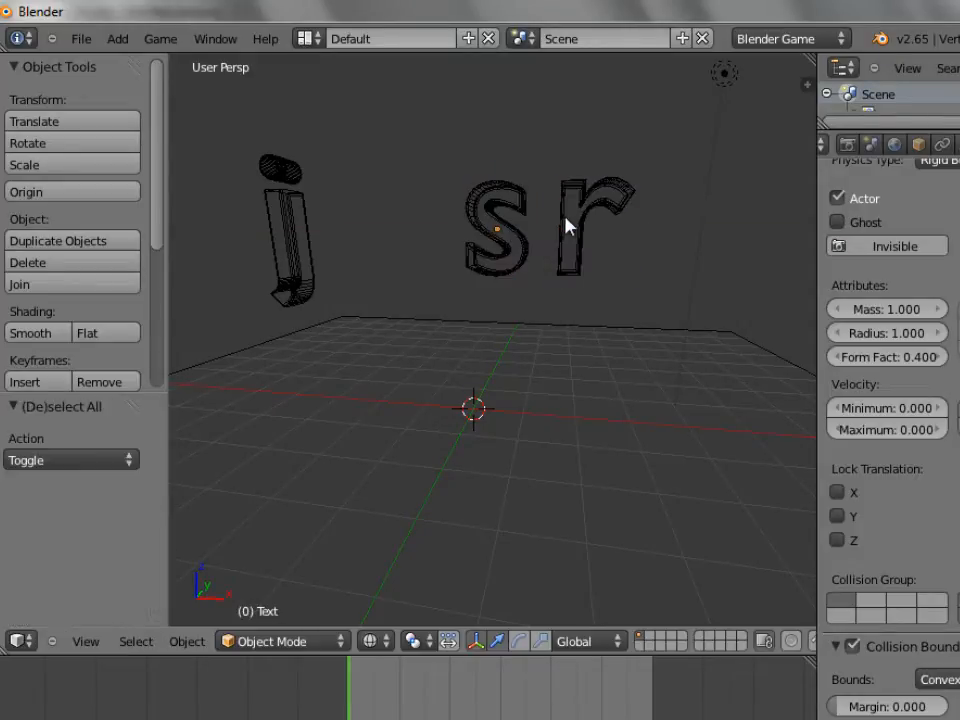
pyautogui.rightClick(519, 232)
pyautogui.moveTo(579, 228)
pyautogui.mouseDown()
pyautogui.moveTo(557, 229)
pyautogui.moveTo(588, 228)
pyautogui.moveTo(583, 236)
pyautogui.mouseUp()
# Step: Move the letter j about 2.729 along X, back beside the s
pyautogui.rightClick(285, 222)
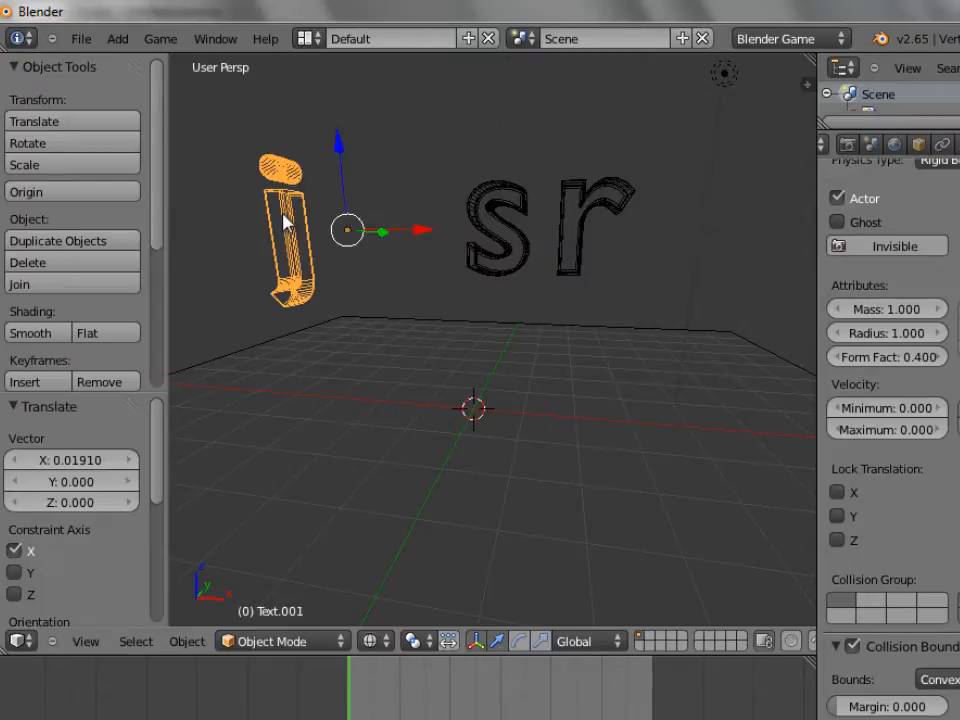
pyautogui.moveTo(406, 235); pyautogui.dragTo(563, 241)
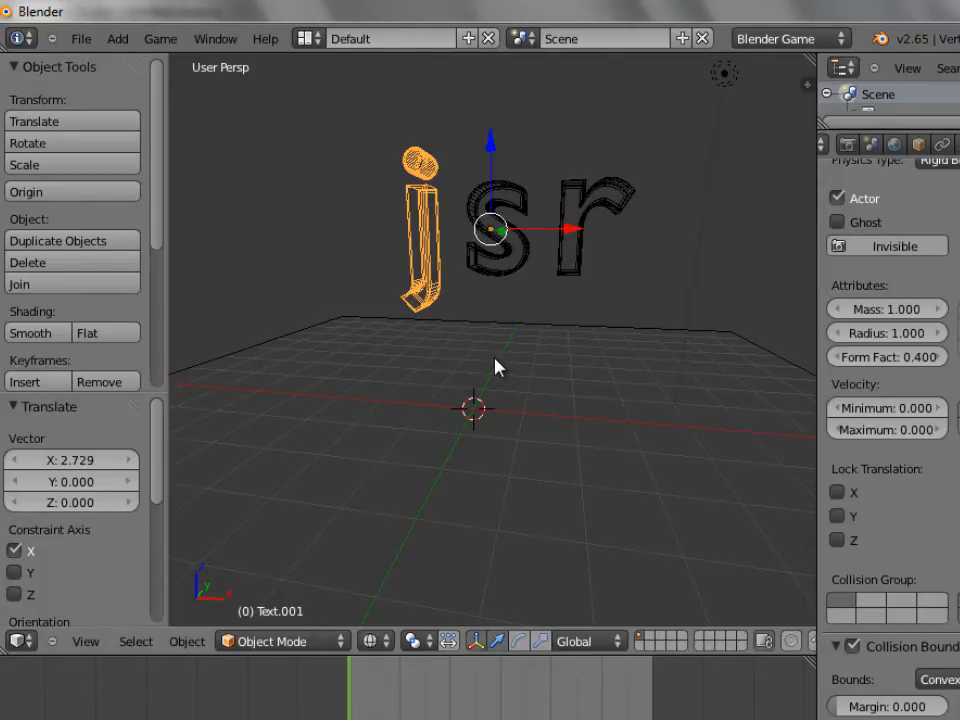
pyautogui.moveTo(497, 368); pyautogui.dragTo(522, 350, button='middle')
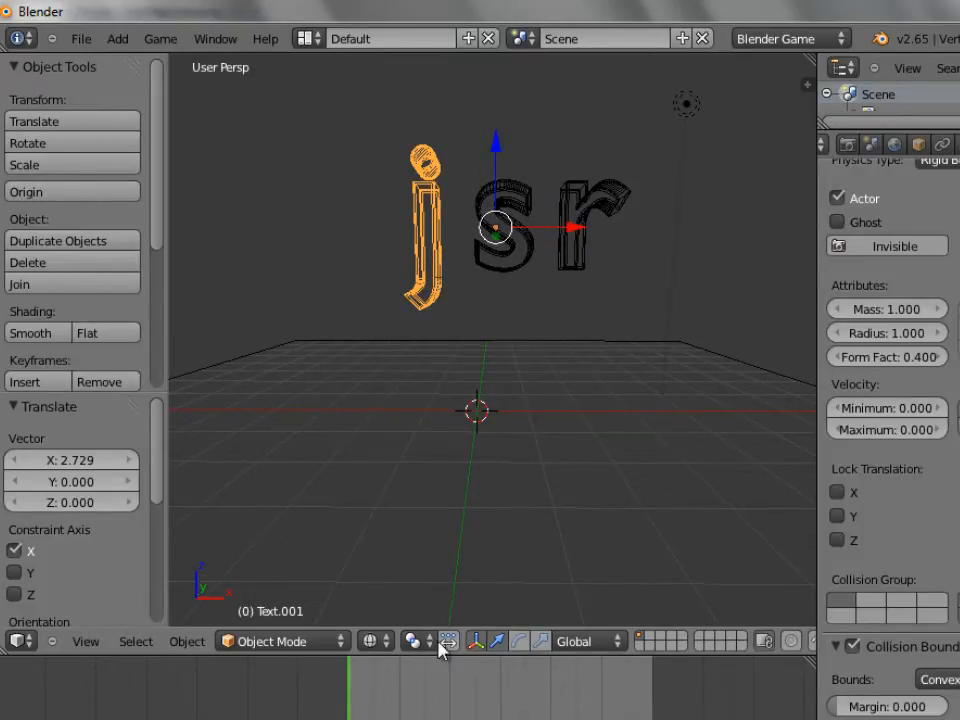
# Step: Switch the viewport to Solid shading and test-run the game physics with the three separate letters
pyautogui.click(378, 643)
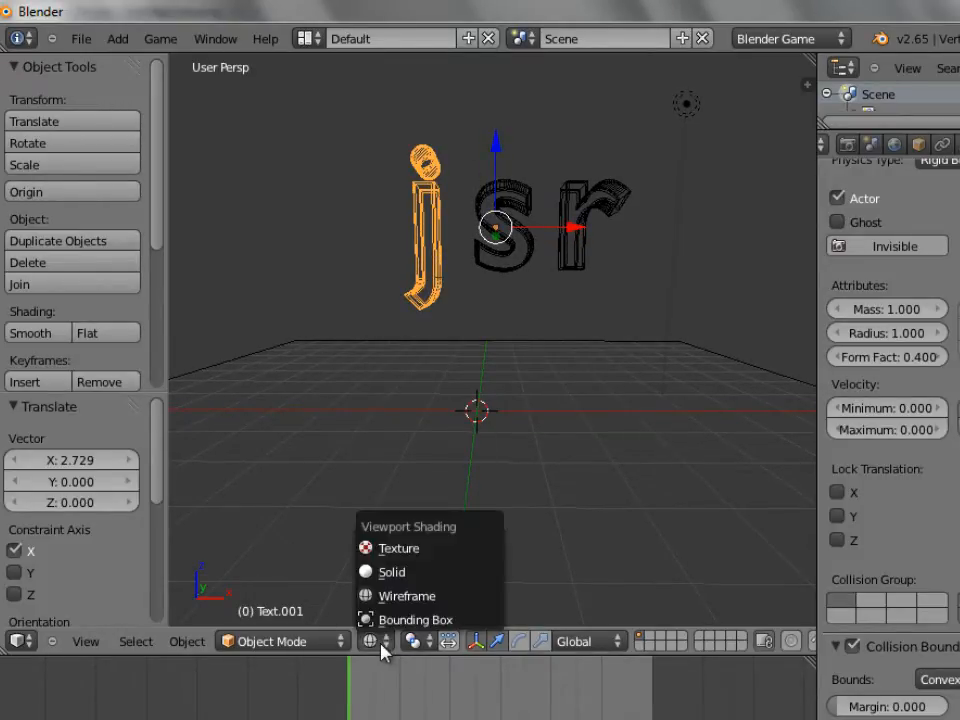
pyautogui.click(425, 574)
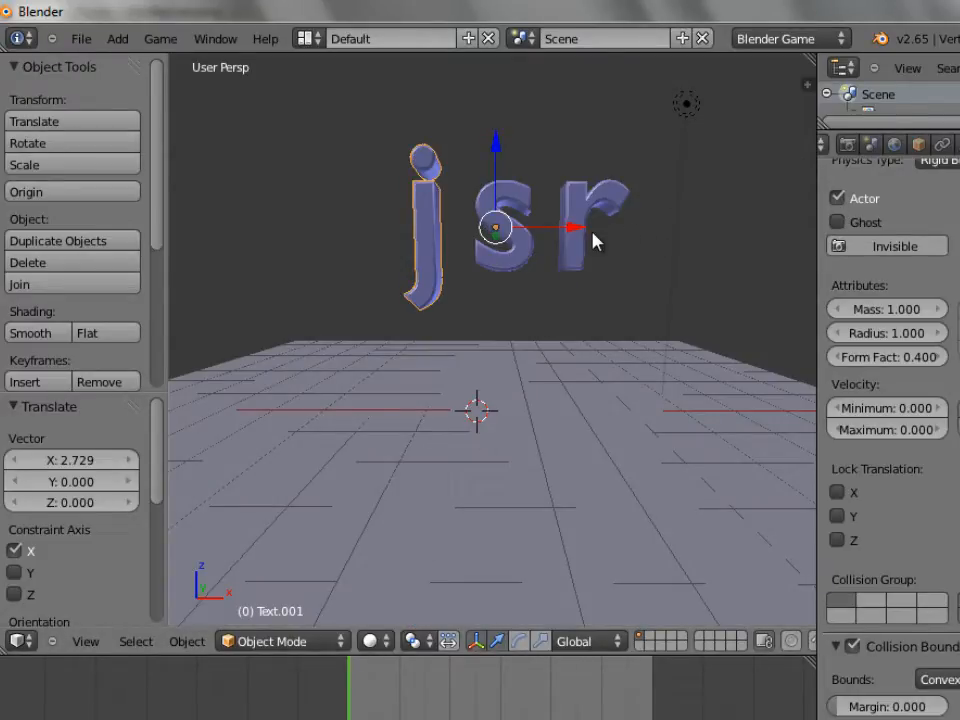
pyautogui.press('p')
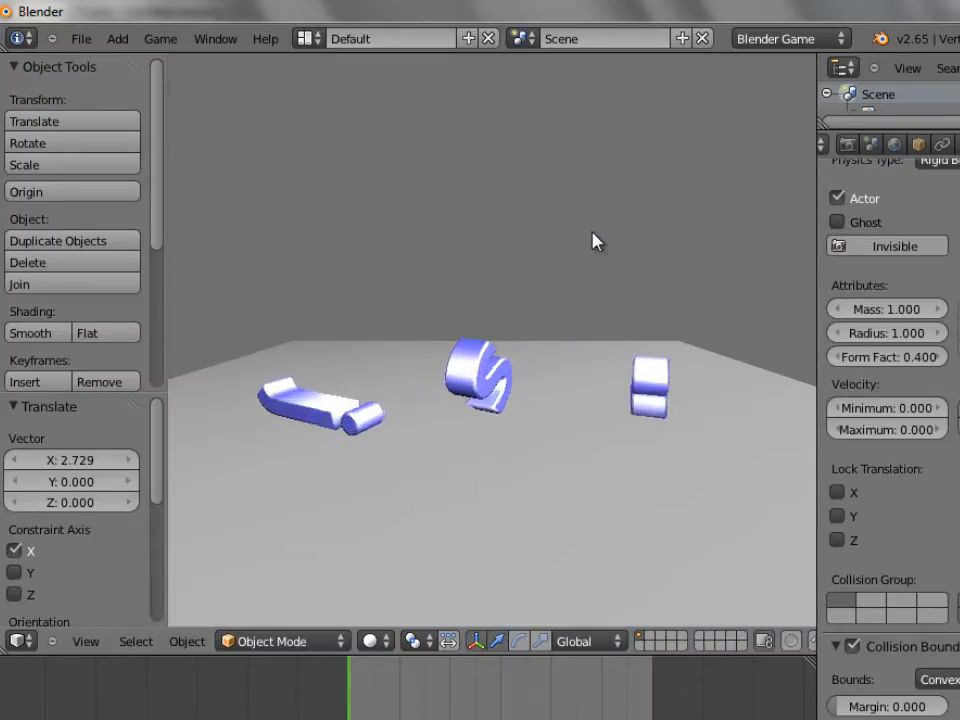
pyautogui.press('Escape')
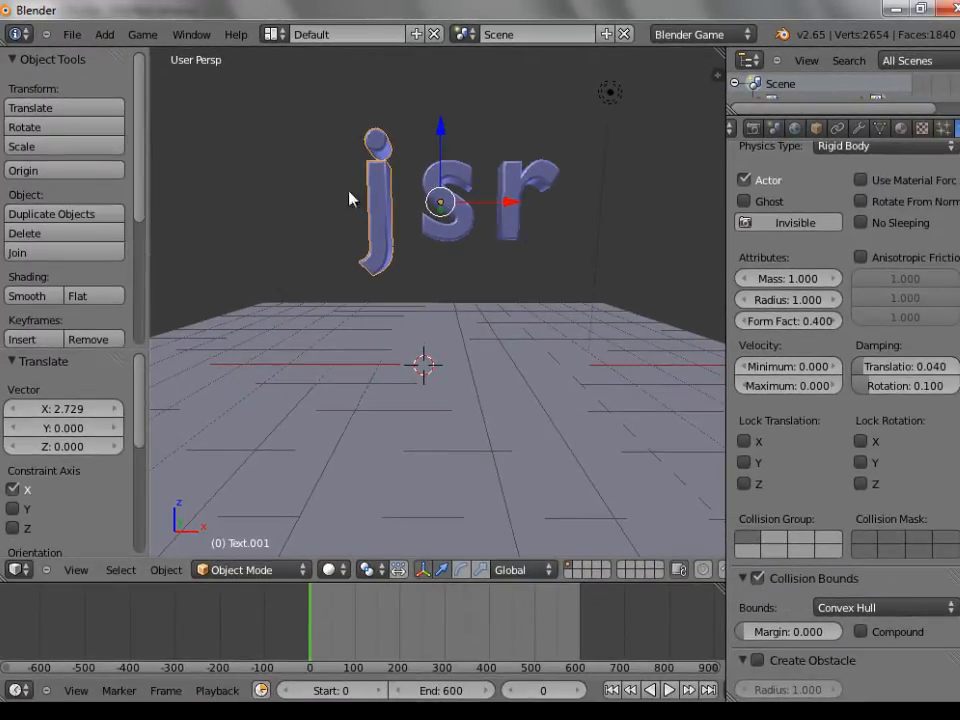
# Step: Set the origin of the s, j and r each to its center of mass, and test-run the game physics
pyautogui.rightClick(470, 230)
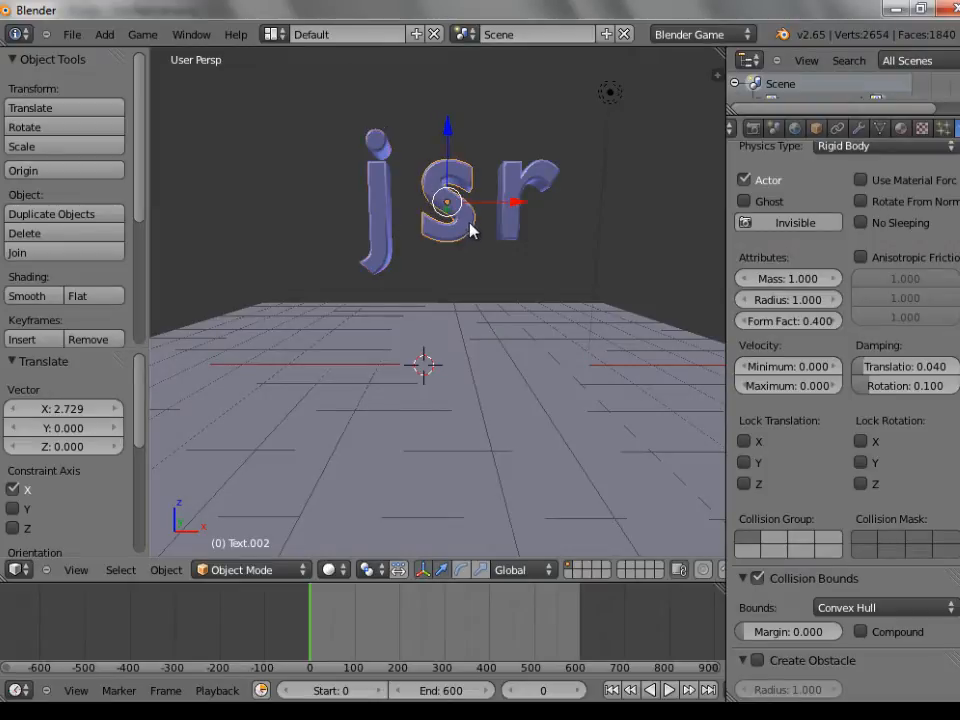
pyautogui.click(118, 172)
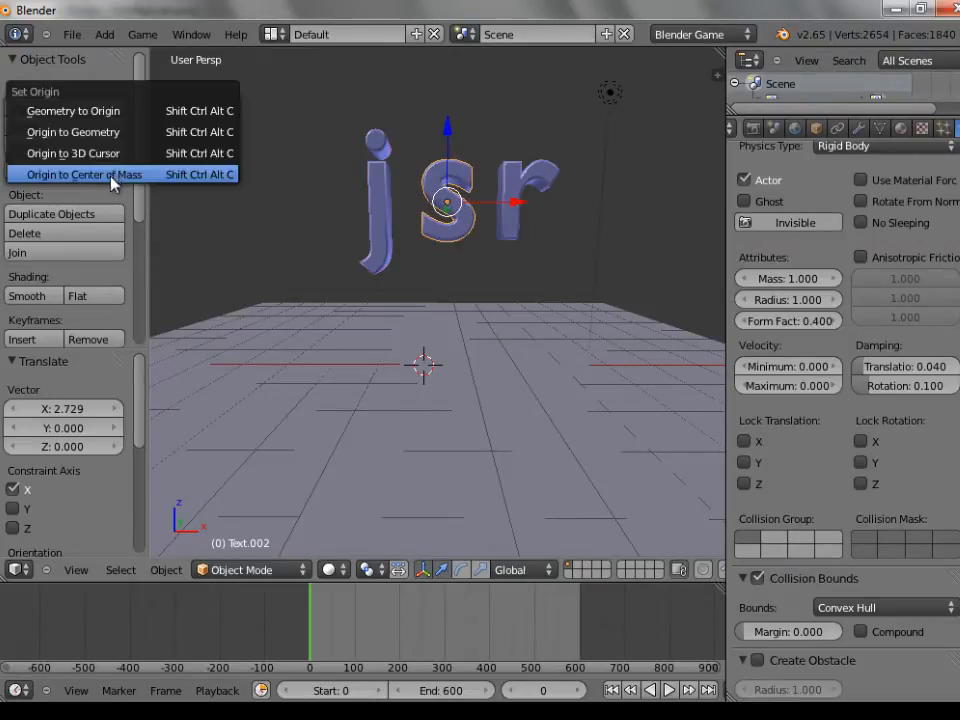
pyautogui.click(130, 176)
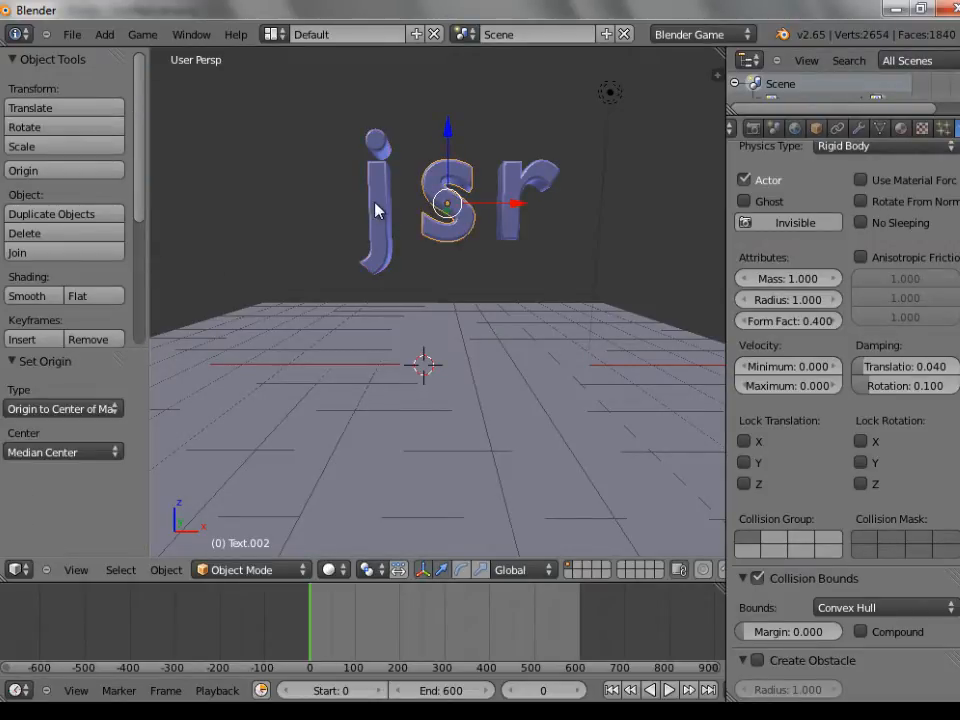
pyautogui.rightClick(375, 210)
pyautogui.click(88, 172)
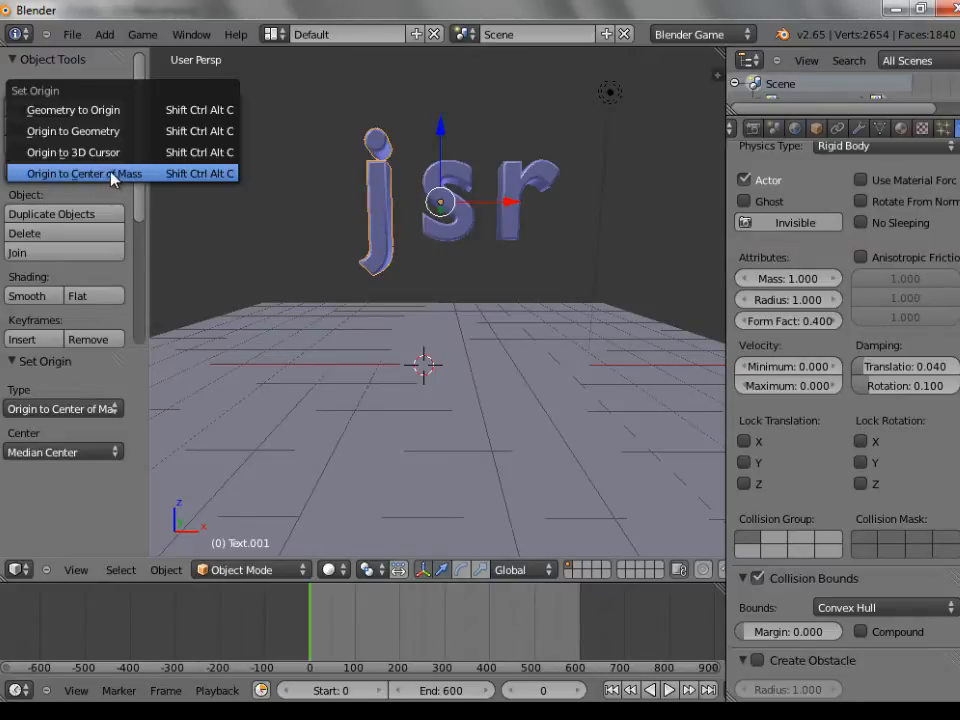
pyautogui.click(111, 174)
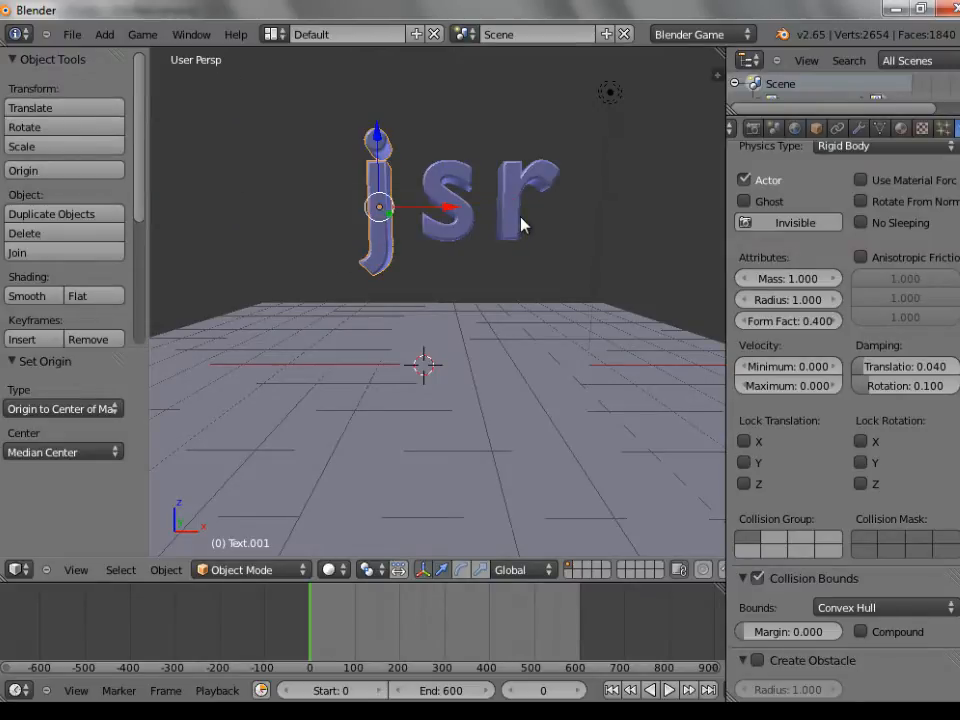
pyautogui.rightClick(522, 225)
pyautogui.click(45, 172)
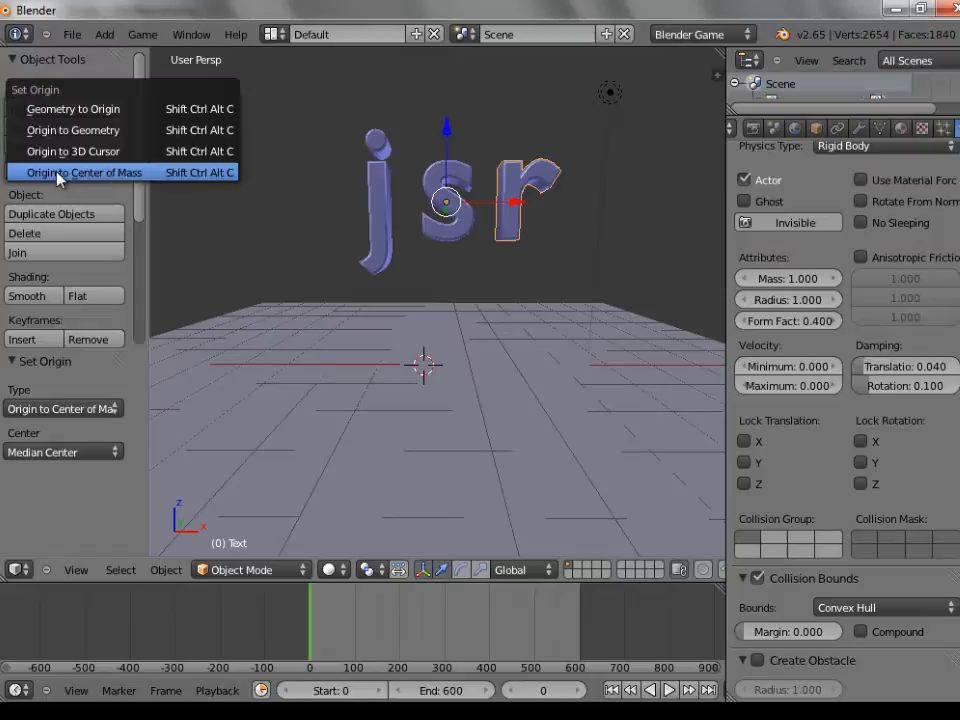
pyautogui.click(106, 174)
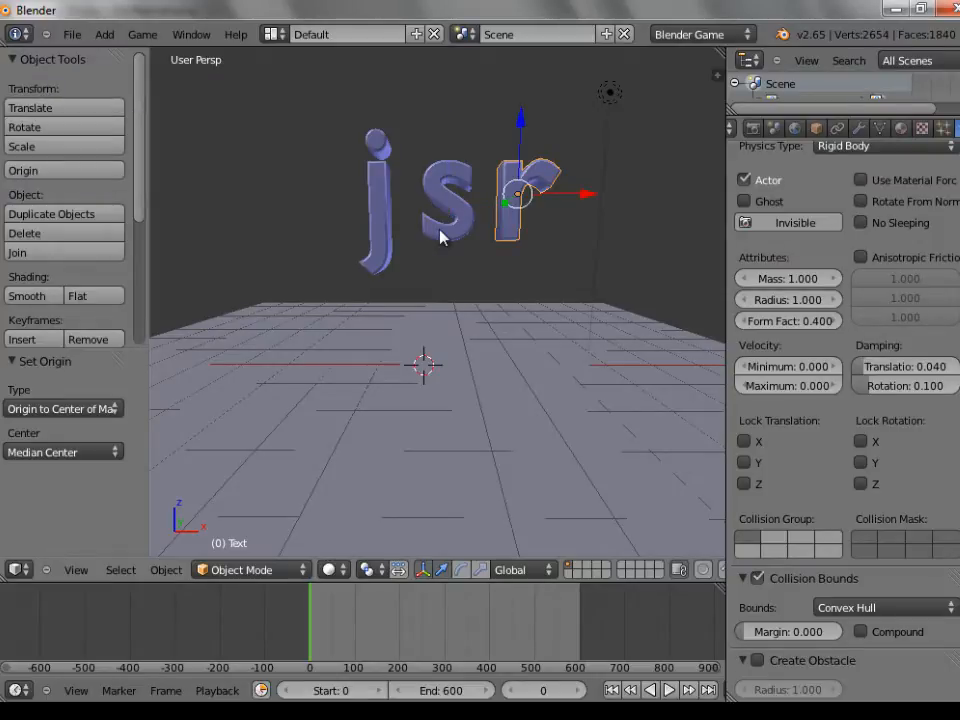
pyautogui.press('p')
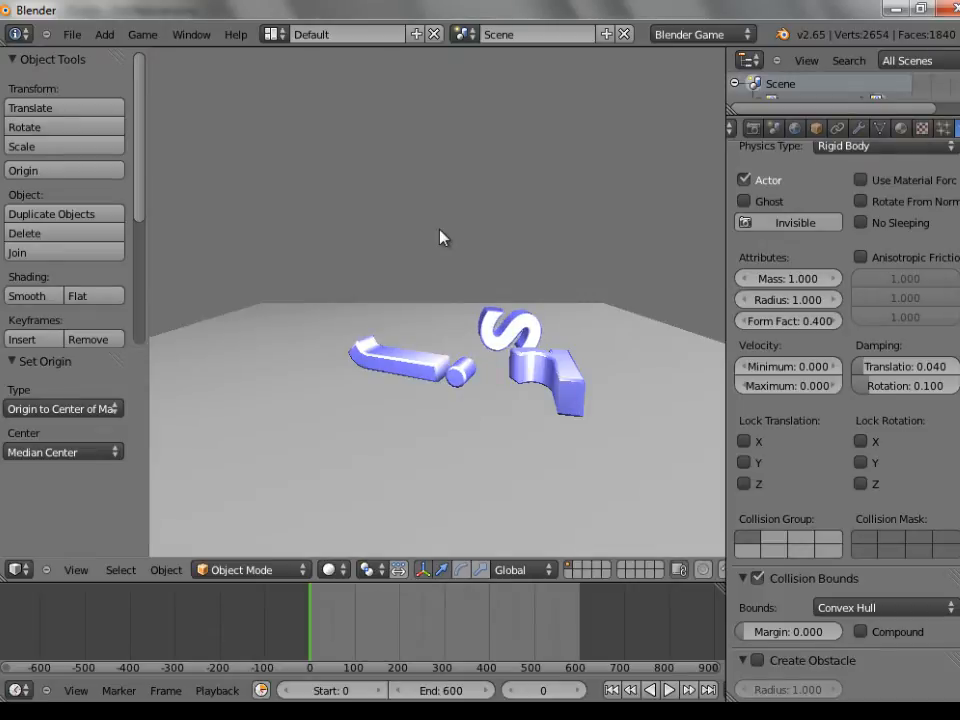
pyautogui.press('Escape')
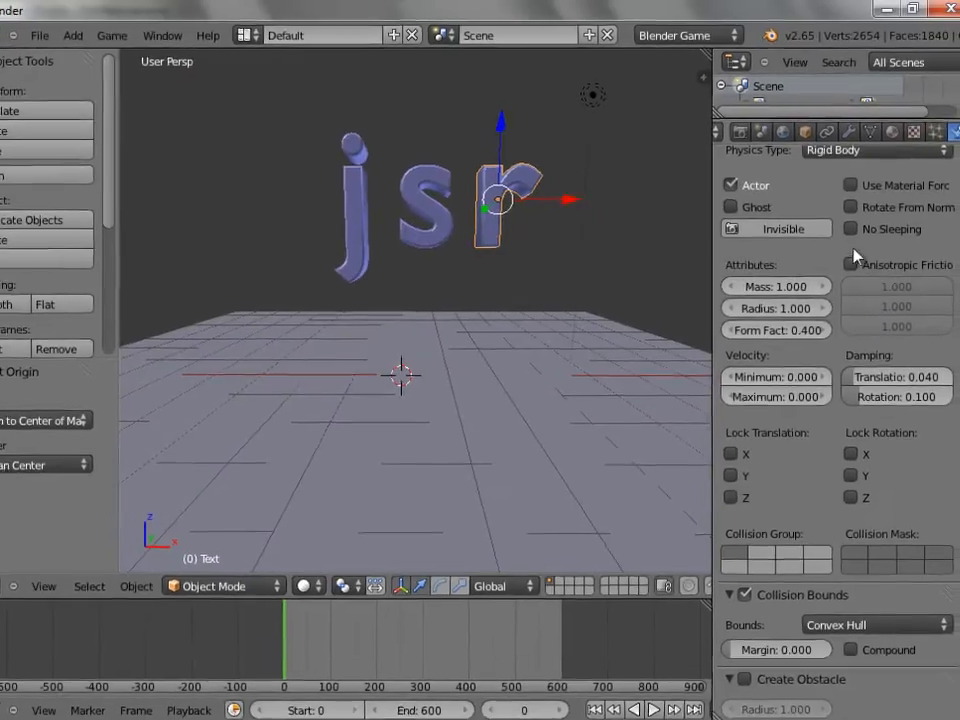
# Step: Raise the rigid-body mass of all three letters, with the r at 13 and the j at about 10.84
pyautogui.scroll(2, 866, 318)
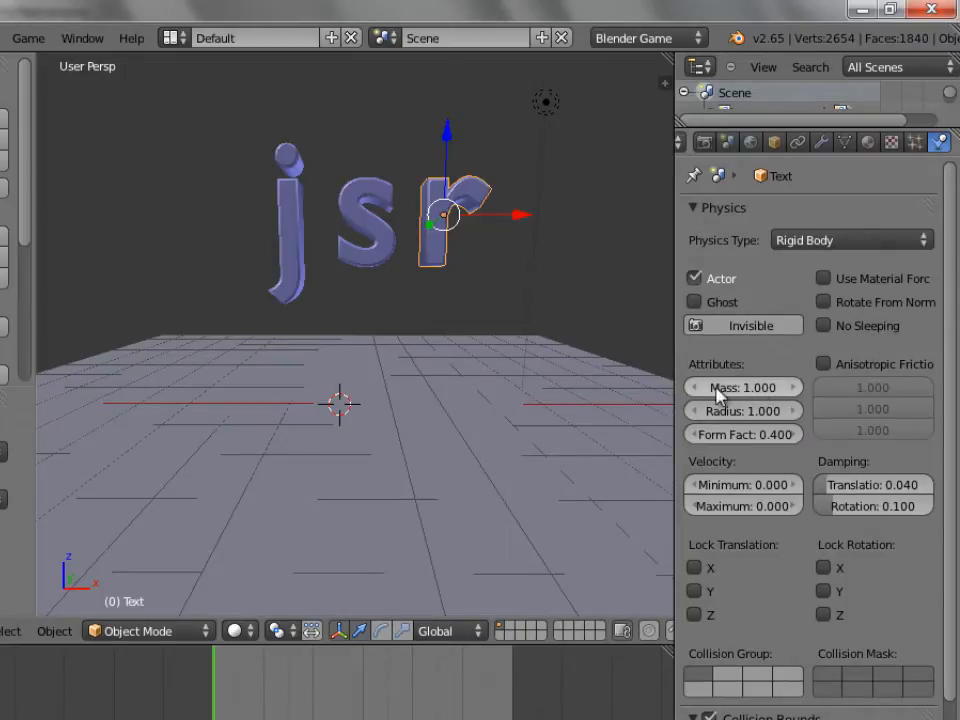
pyautogui.moveTo(737, 386); pyautogui.dragTo(752, 387)
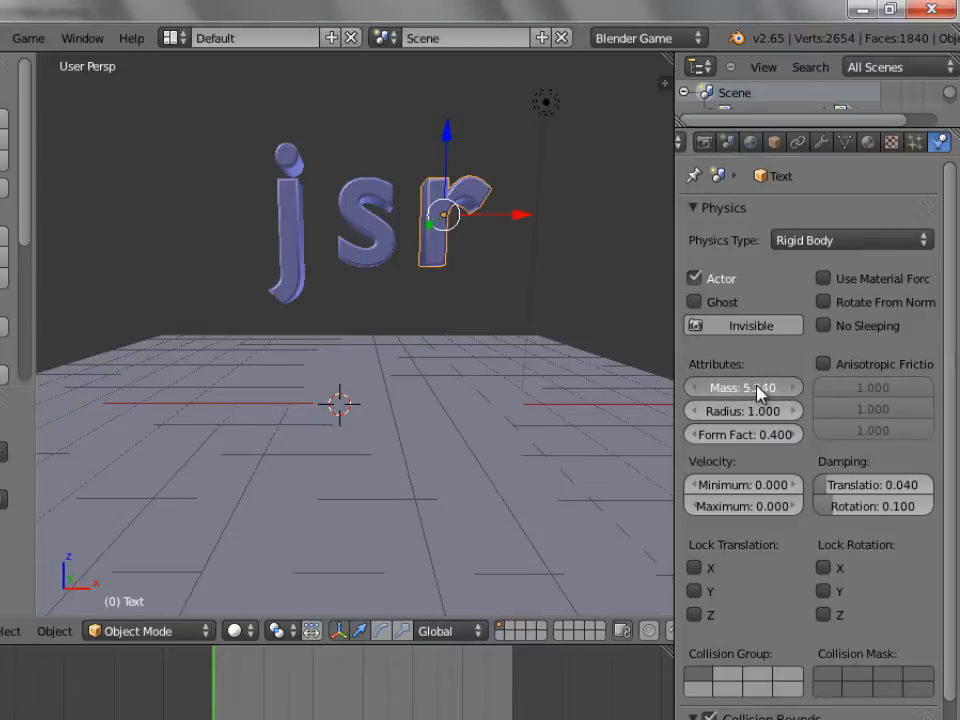
pyautogui.rightClick(390, 253)
pyautogui.moveTo(720, 388); pyautogui.dragTo(767, 399)
pyautogui.rightClick(429, 208)
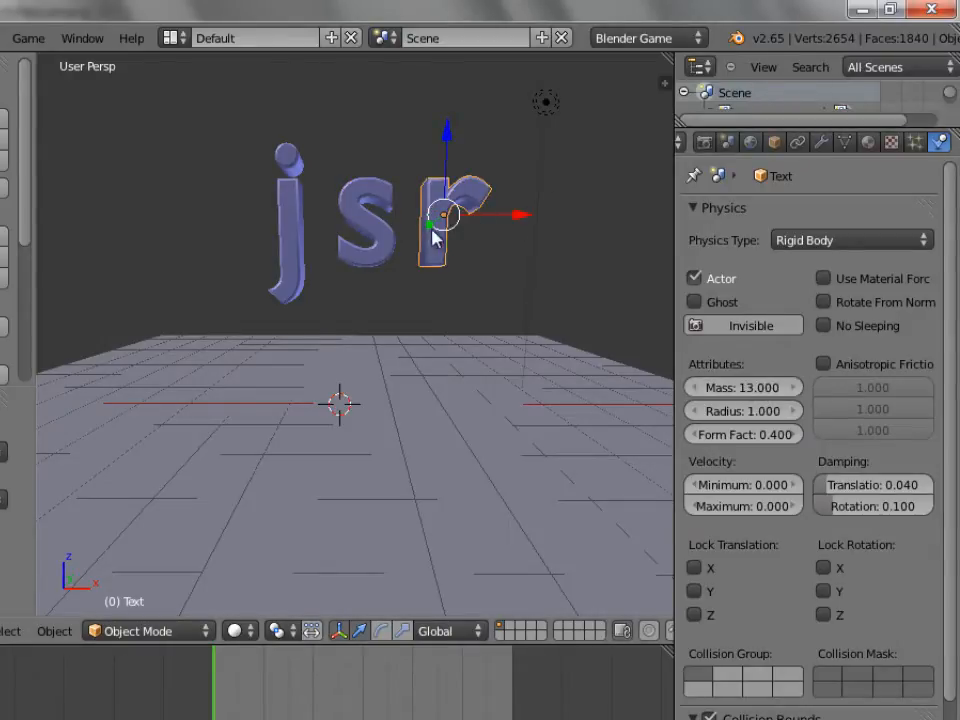
pyautogui.rightClick(375, 242)
pyautogui.moveTo(770, 400)
pyautogui.mouseDown()
pyautogui.moveTo(740, 390)
pyautogui.moveTo(786, 390)
pyautogui.moveTo(778, 397)
pyautogui.mouseUp()
pyautogui.rightClick(304, 218)
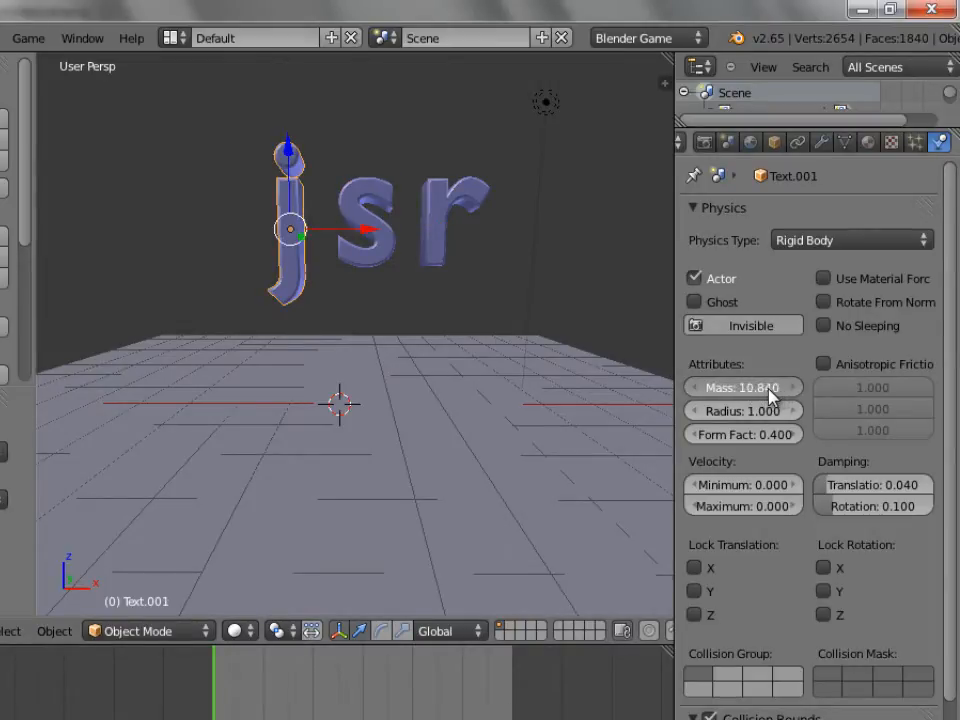
# Step: Set the world's physics gravity to about 15.24 and test-run the game physics
pyautogui.click(752, 147)
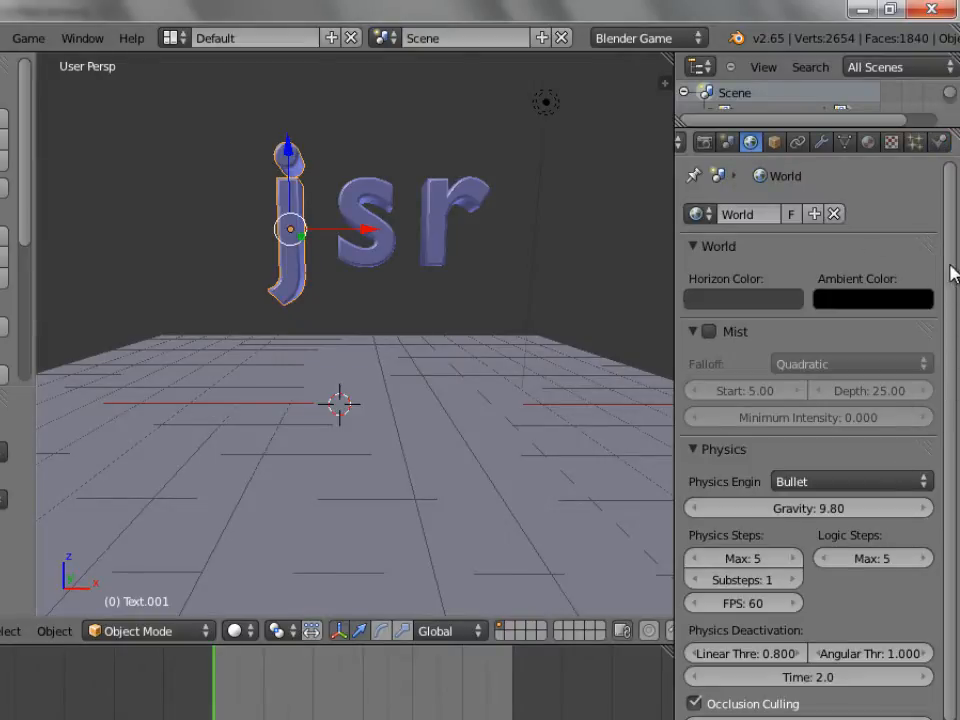
pyautogui.scroll(-2, 953, 272)
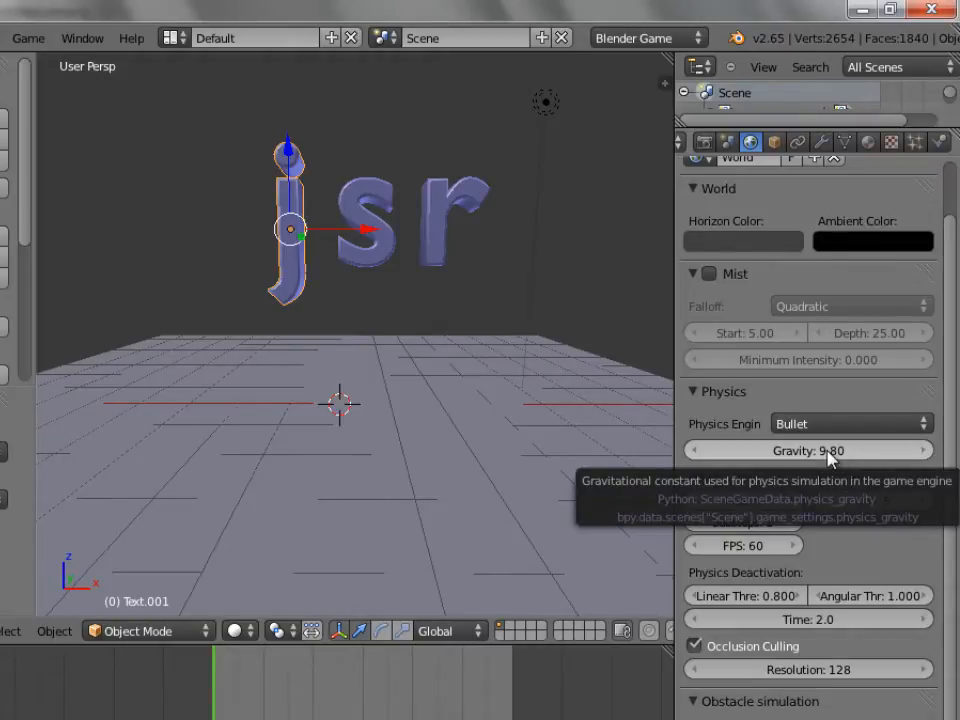
pyautogui.moveTo(833, 456); pyautogui.dragTo(849, 450)
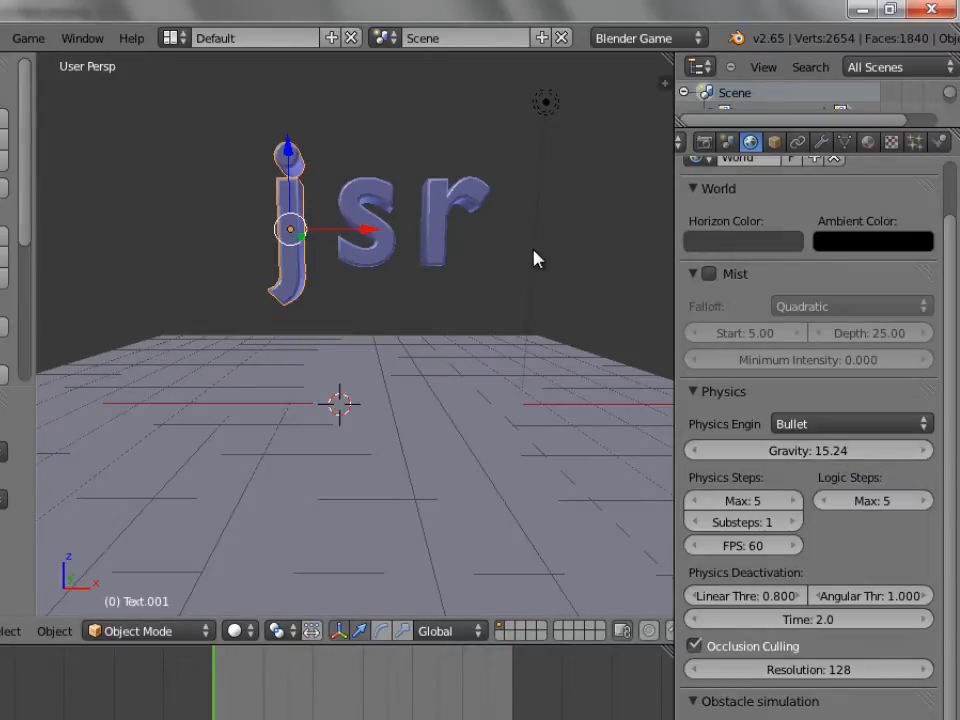
pyautogui.press('p')
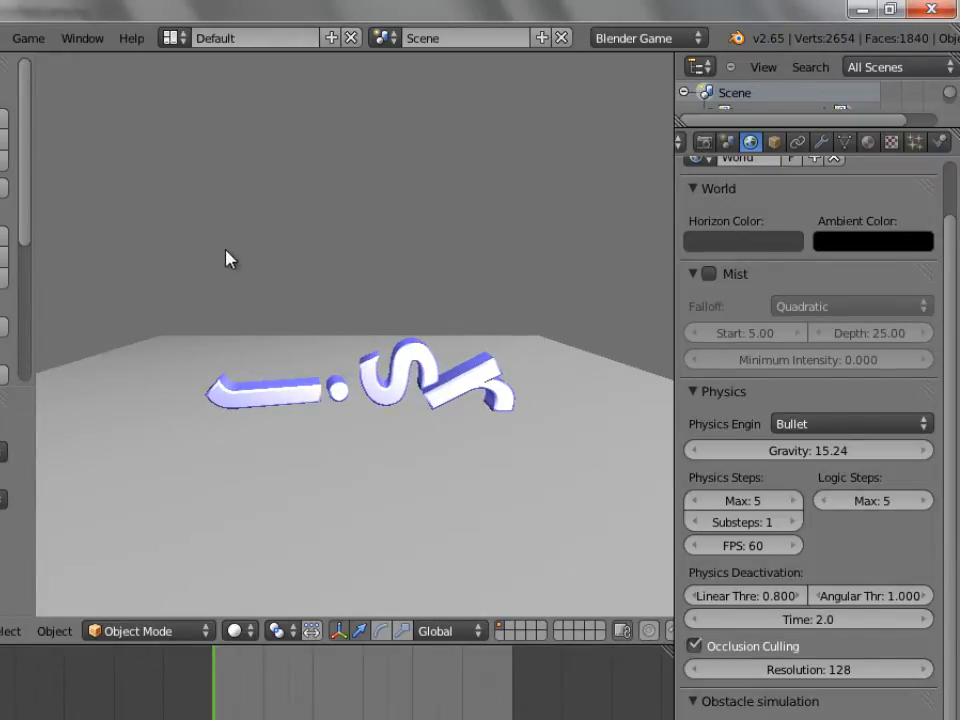
pyautogui.press('Escape')
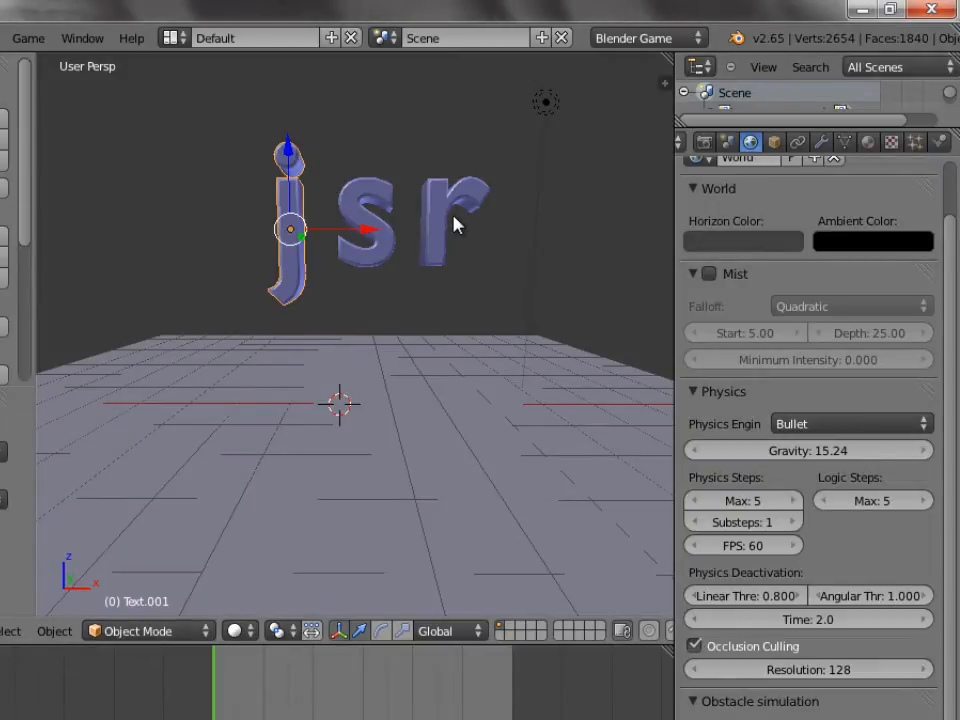
# Step: Select all three letters together and raise them higher above the floor along the Z axis
pyautogui.press('b')
pyautogui.moveTo(532, 150); pyautogui.dragTo(240, 276)
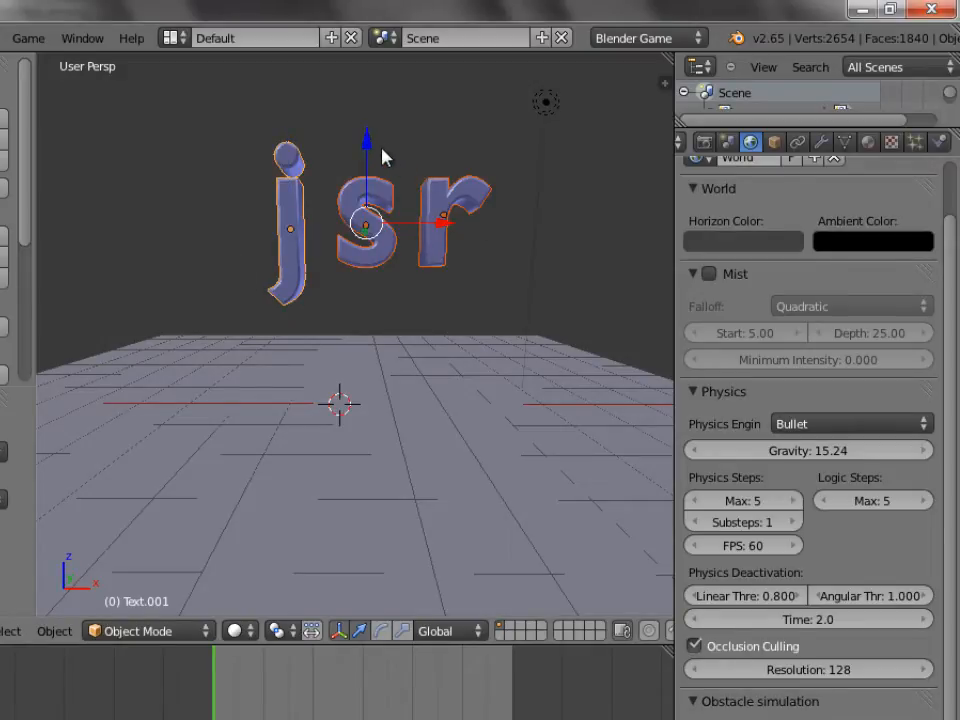
pyautogui.moveTo(365, 141); pyautogui.dragTo(379, 71)
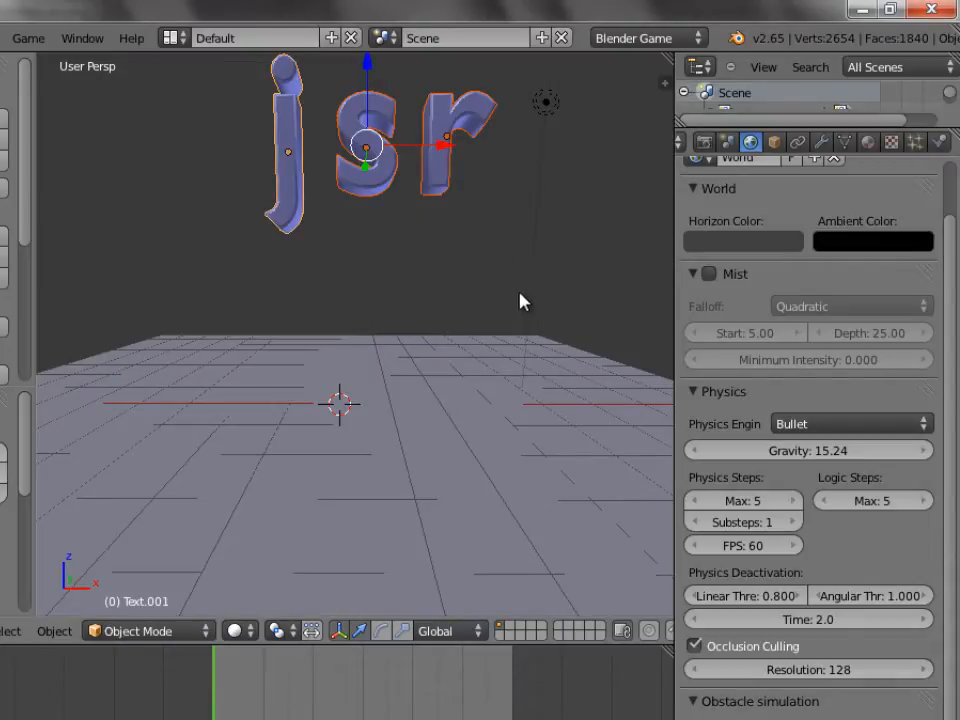
# Step: Look through the camera and move it by about 0.14 on Y and 0.28 on Z to reframe the letters
pyautogui.scroll(-3, 512, 298)
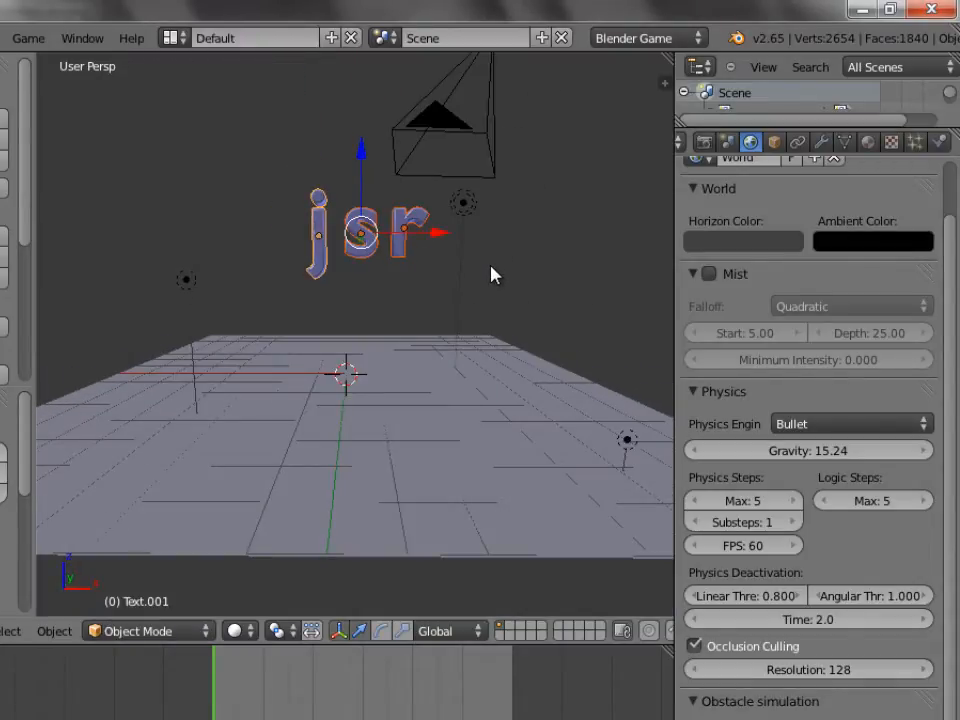
pyautogui.scroll(1, 493, 273)
pyautogui.scroll(-2, 493, 273)
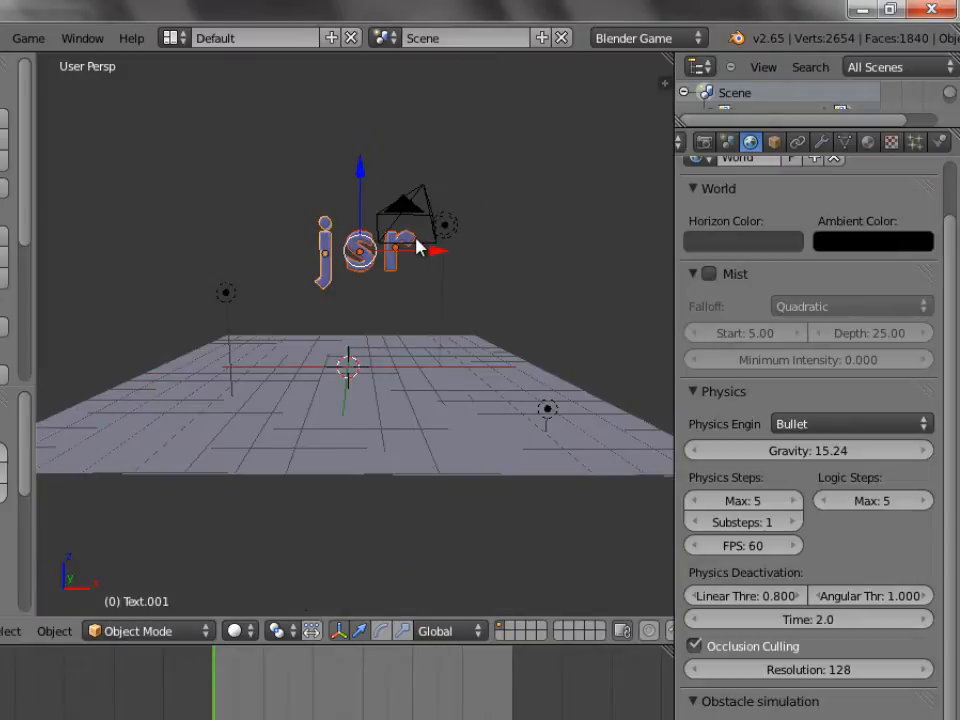
pyautogui.moveTo(418, 248); pyautogui.dragTo(410, 313, button='middle')
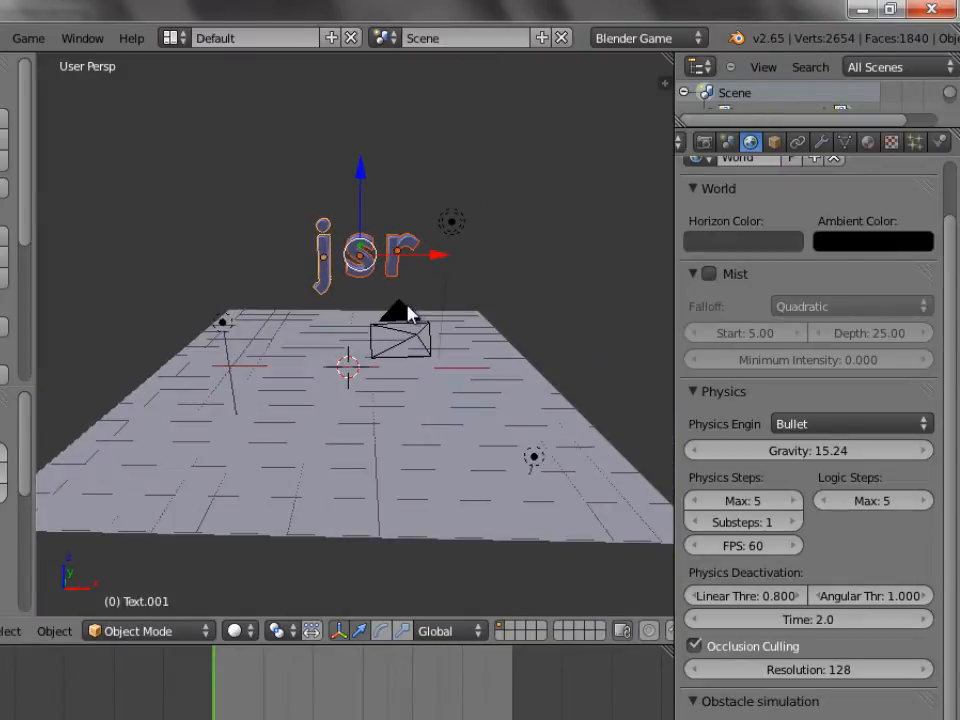
pyautogui.press('KP_0')
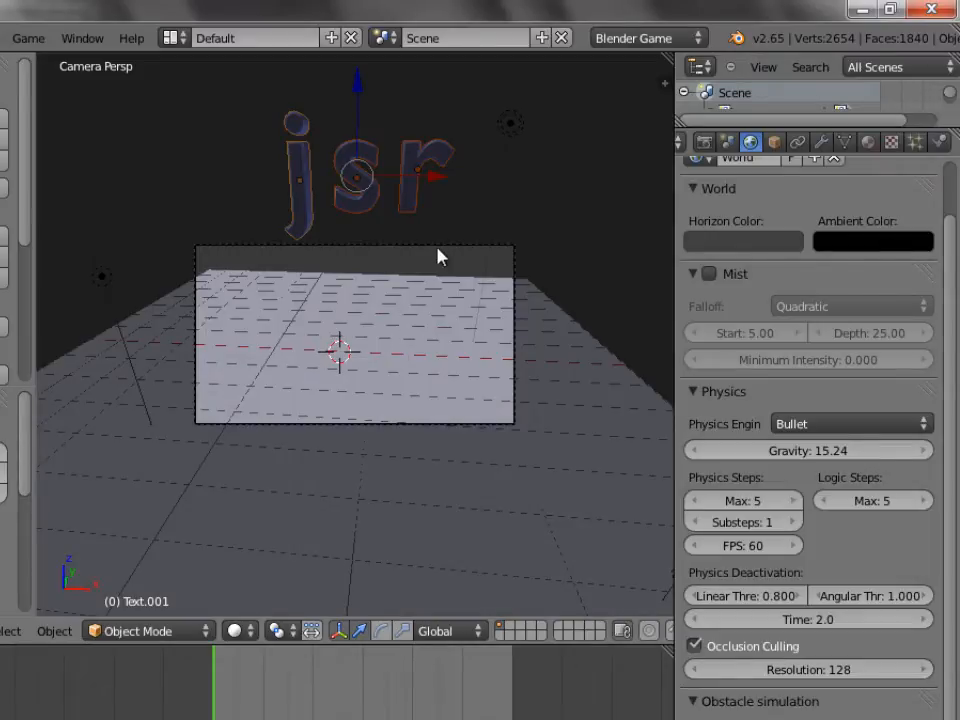
pyautogui.rightClick(412, 245)
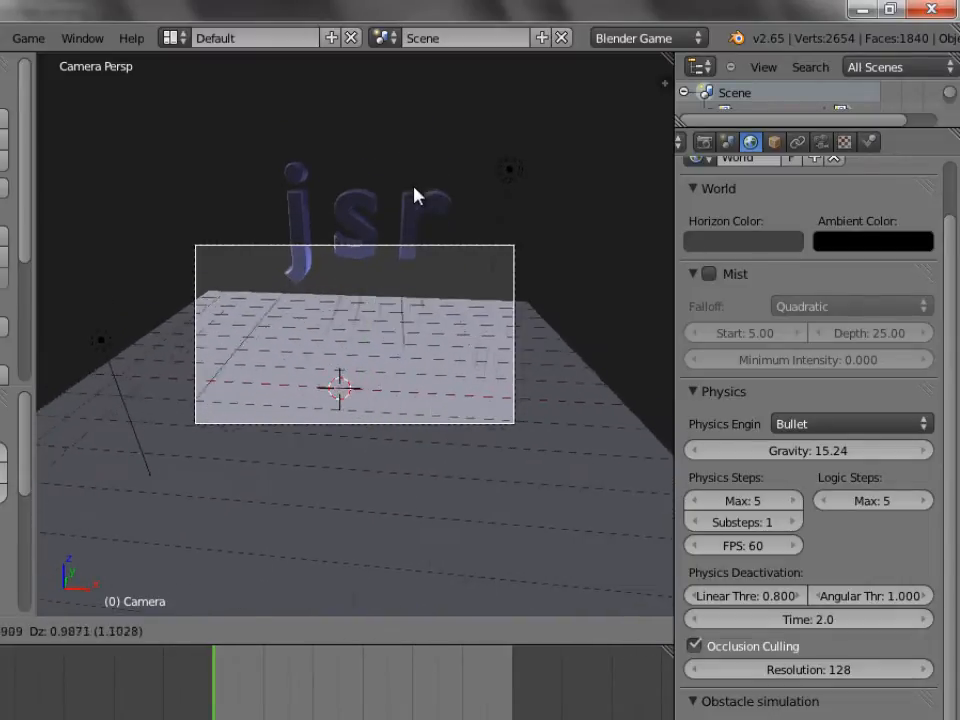
pyautogui.click(415, 235)
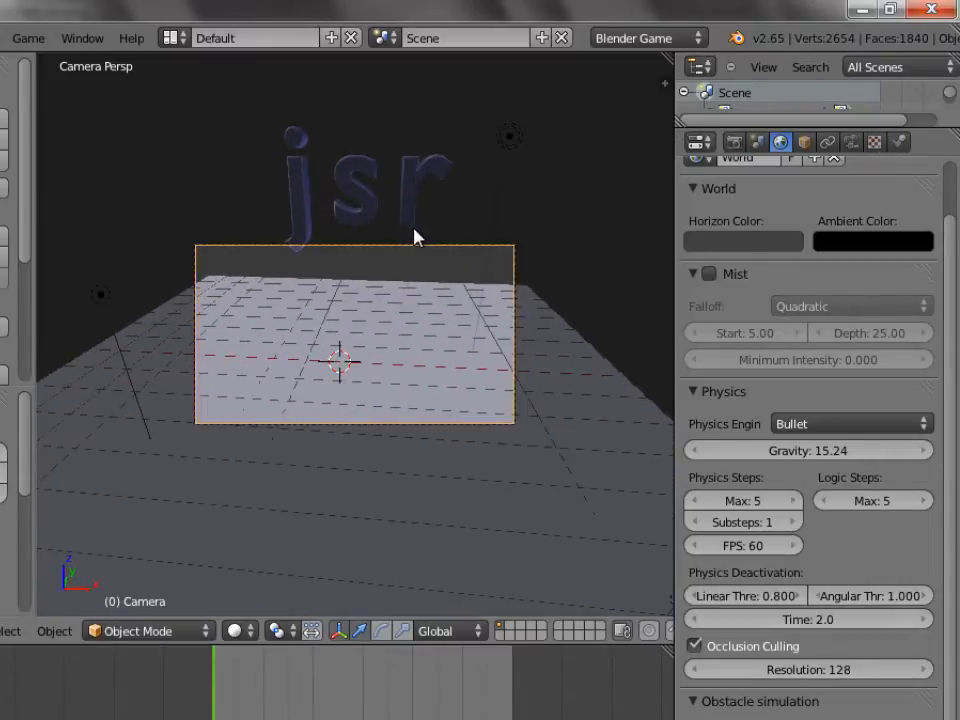
pyautogui.scroll(2, 482, 358)
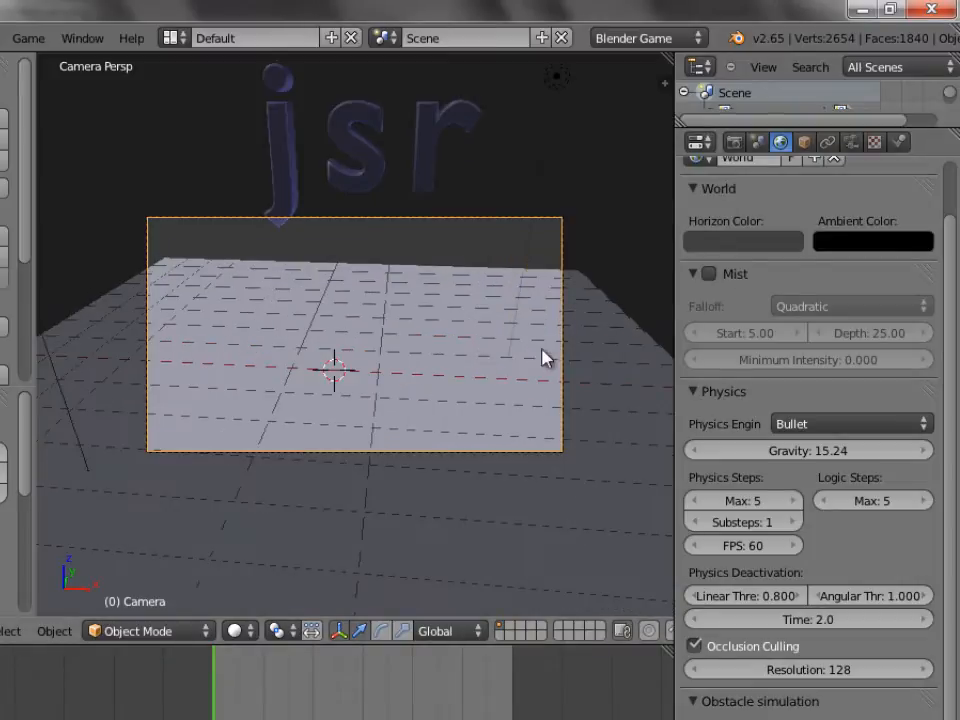
pyautogui.scroll(-3, 546, 358)
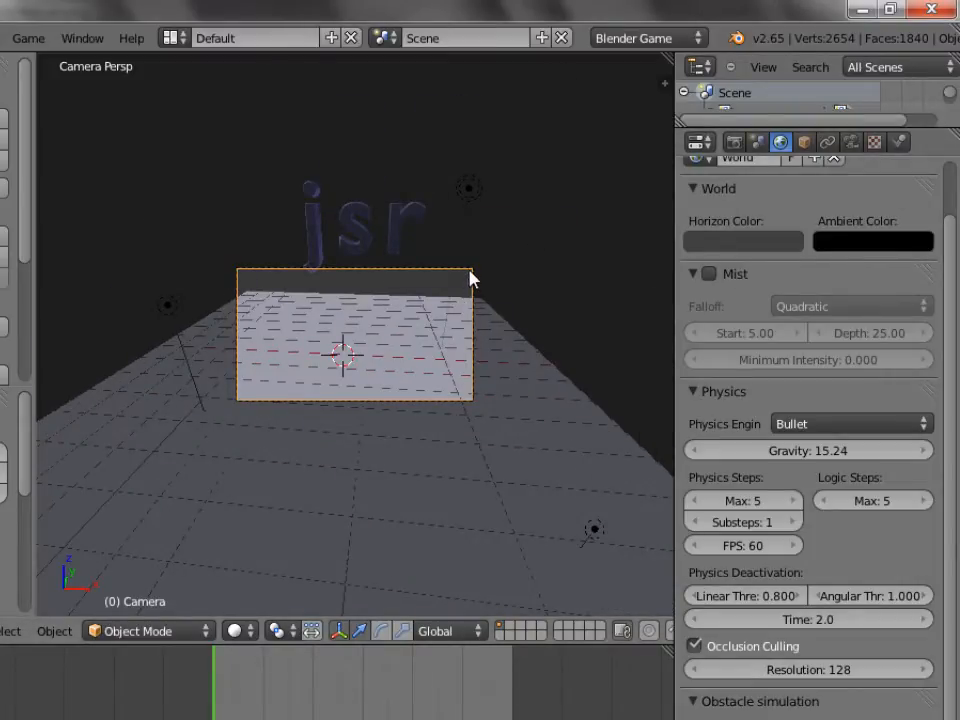
# Step: Set the camera's focal length to about 29.76 mm, its vertical shift to 0.144 and its sensor size to 40.16
pyautogui.click(851, 146)
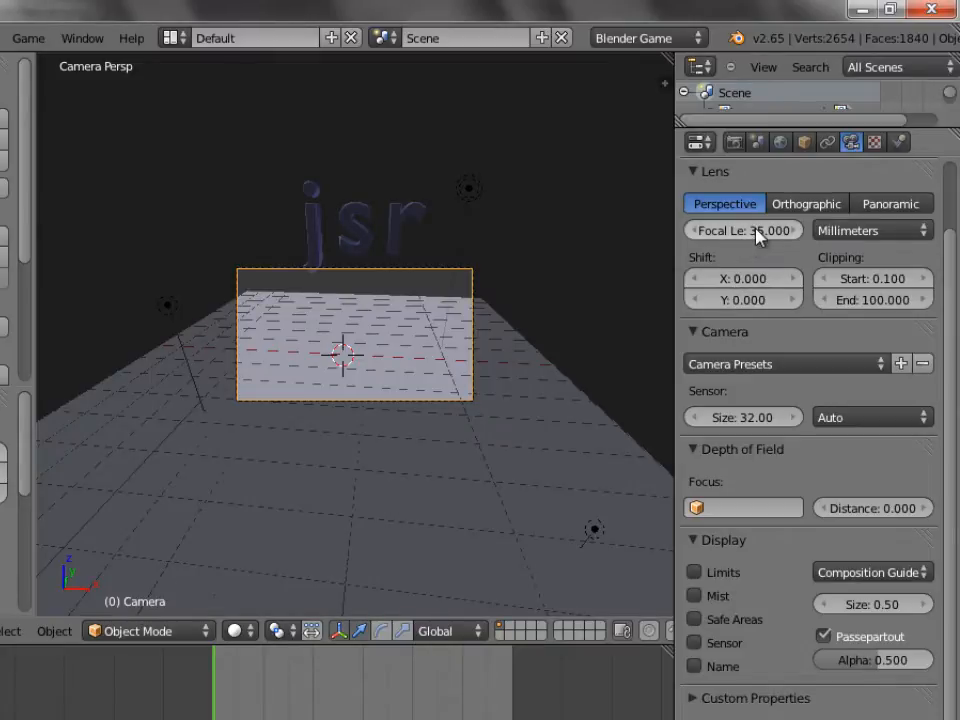
pyautogui.moveTo(754, 239); pyautogui.dragTo(724, 242)
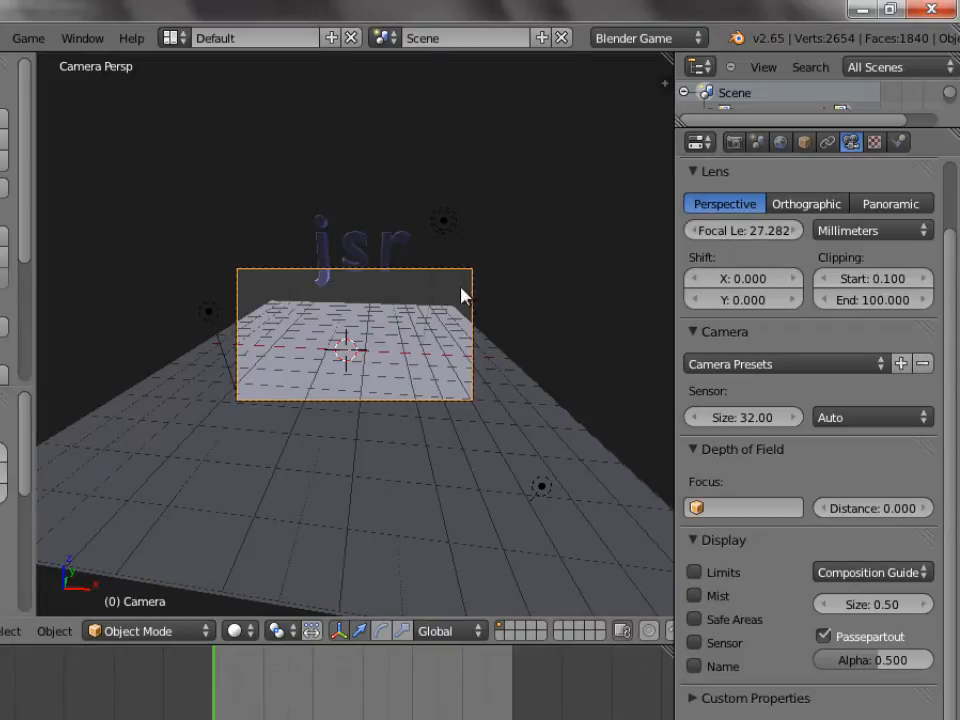
pyautogui.moveTo(748, 301)
pyautogui.mouseDown()
pyautogui.moveTo(773, 305)
pyautogui.moveTo(767, 300)
pyautogui.mouseUp()
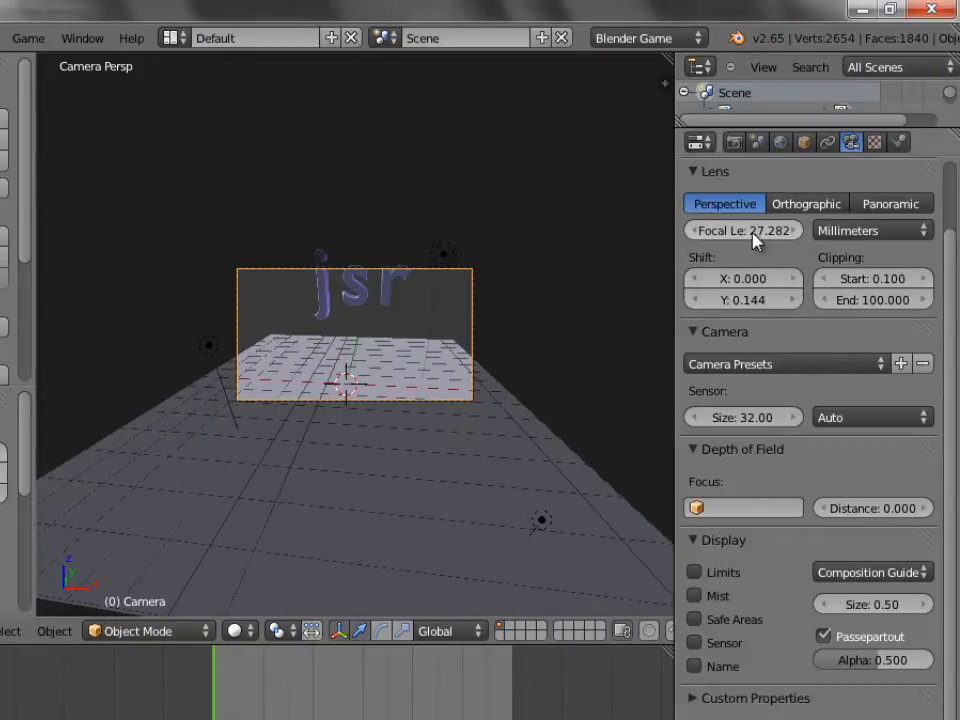
pyautogui.moveTo(754, 238); pyautogui.dragTo(756, 364)
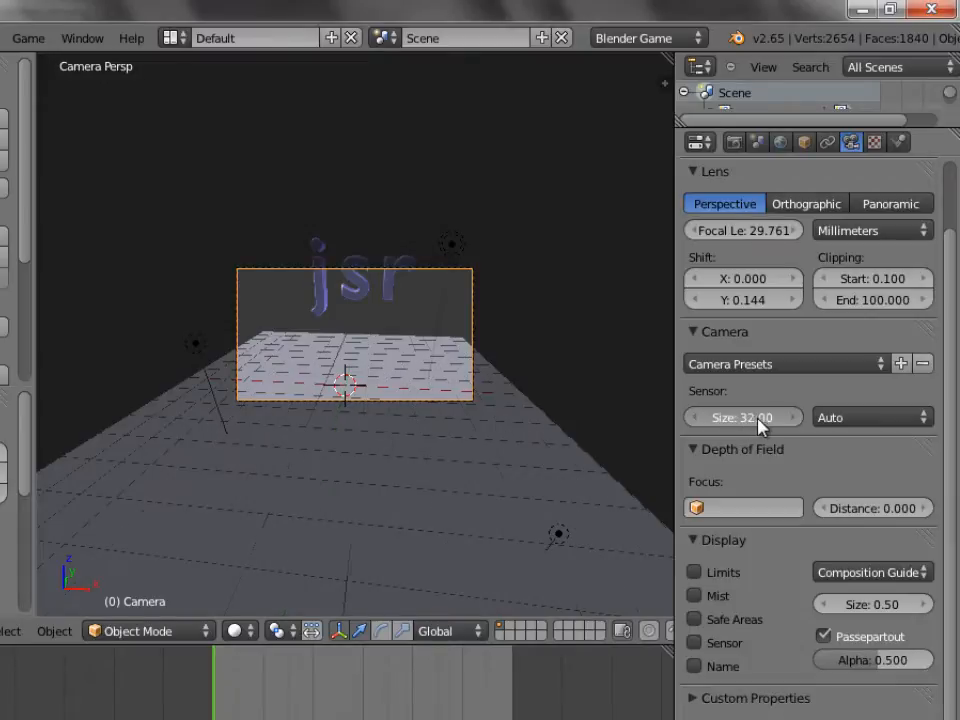
pyautogui.moveTo(757, 417); pyautogui.dragTo(934, 418)
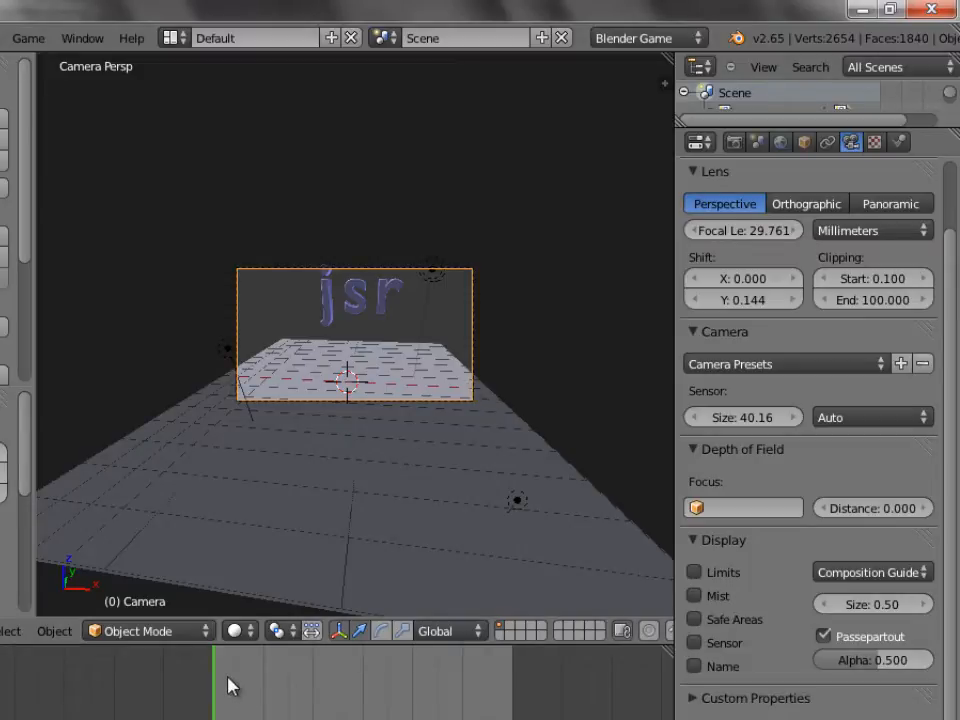
# Step: Test-run the game physics through the camera view to check the framing of the falling letters
pyautogui.moveTo(229, 686); pyautogui.dragTo(144, 699)
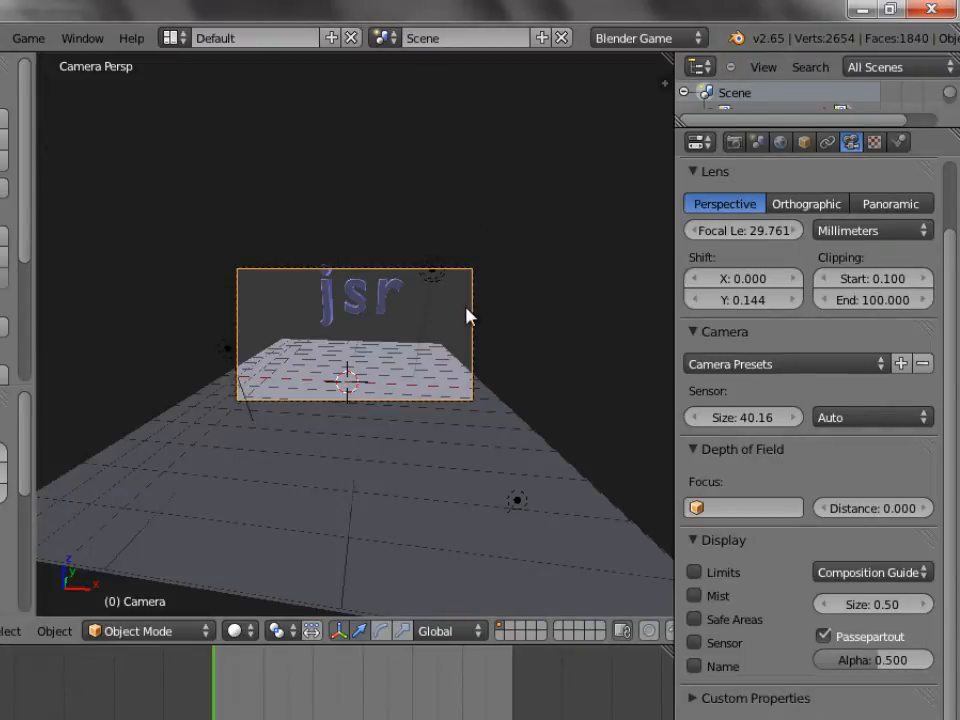
pyautogui.press('p')
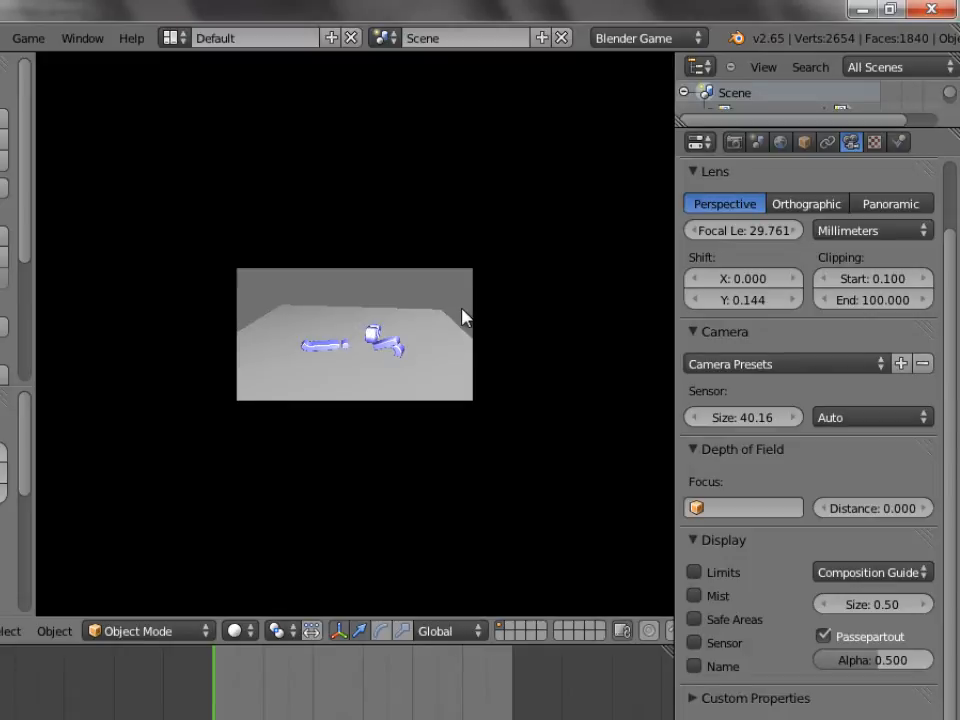
pyautogui.press('Escape')
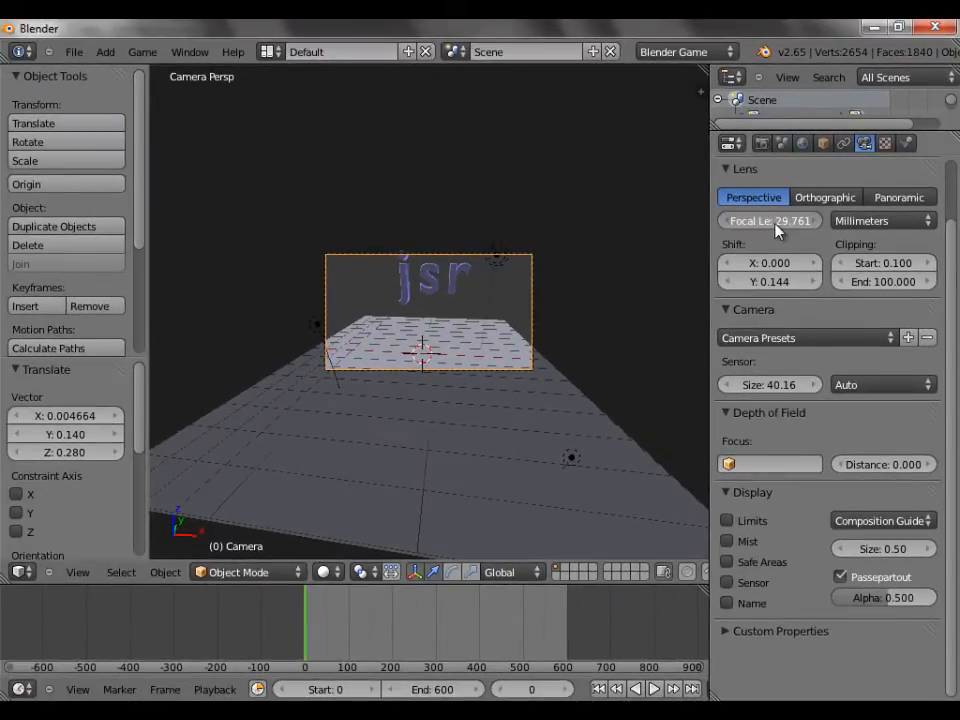
# Step: Reframe the camera with a focal length of about 37.62 mm and a raise of about 0.73 on Z, and test-run the game physics
pyautogui.moveTo(778, 230); pyautogui.dragTo(800, 230)
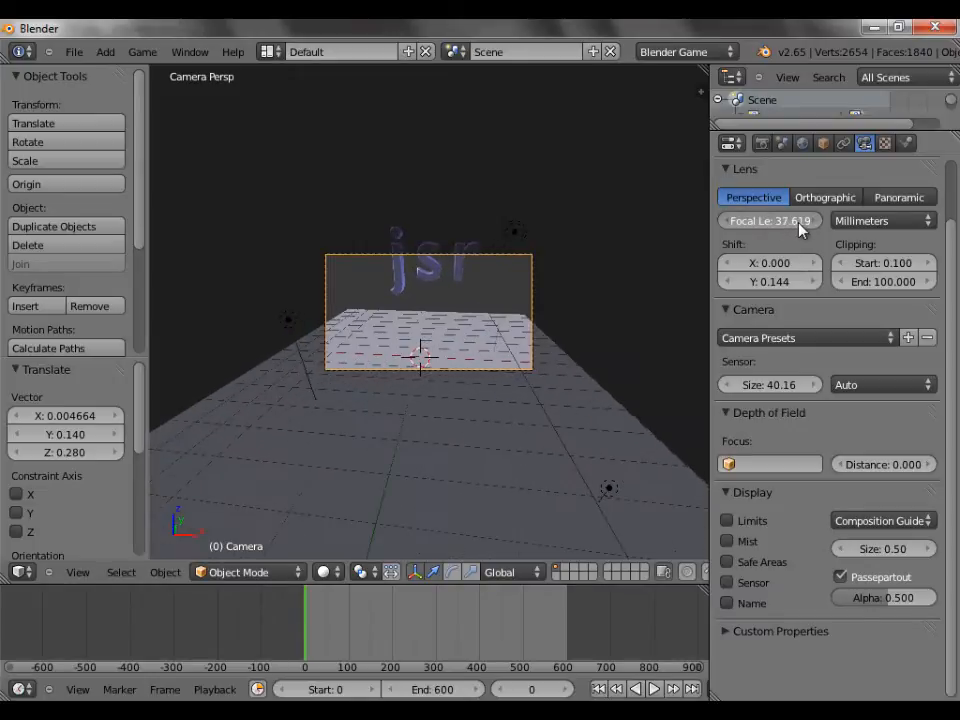
pyautogui.press('g')
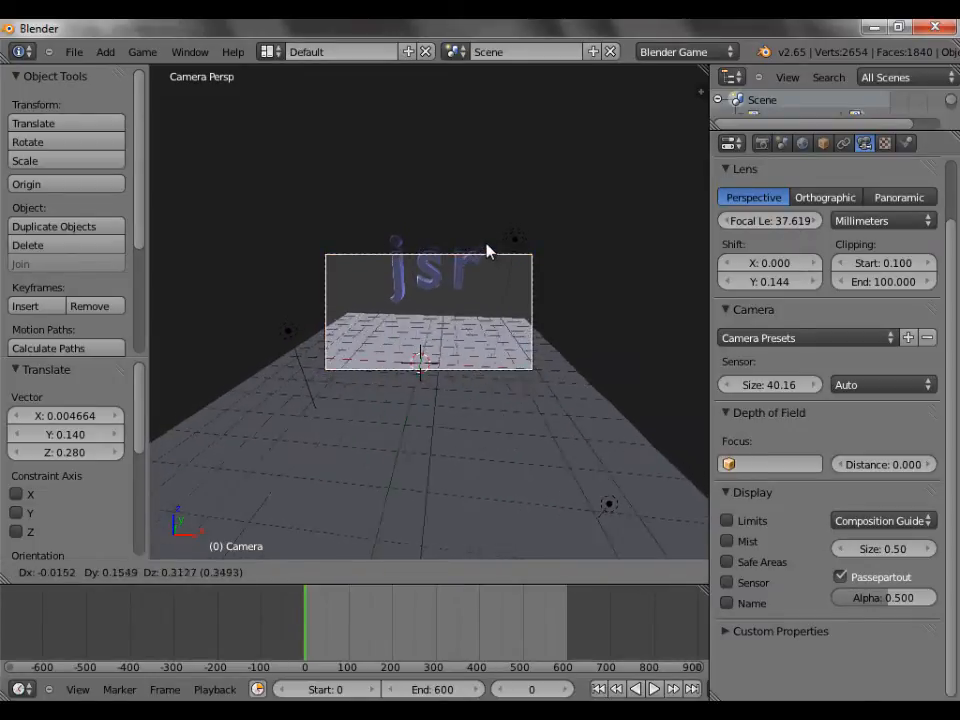
pyautogui.click(484, 238)
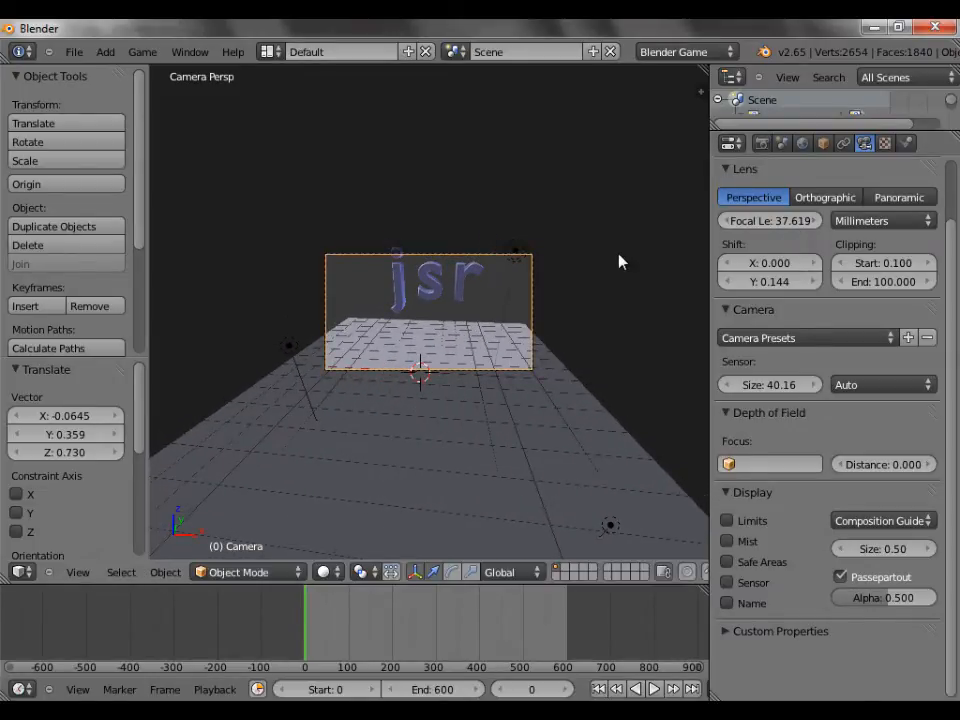
pyautogui.press('p')
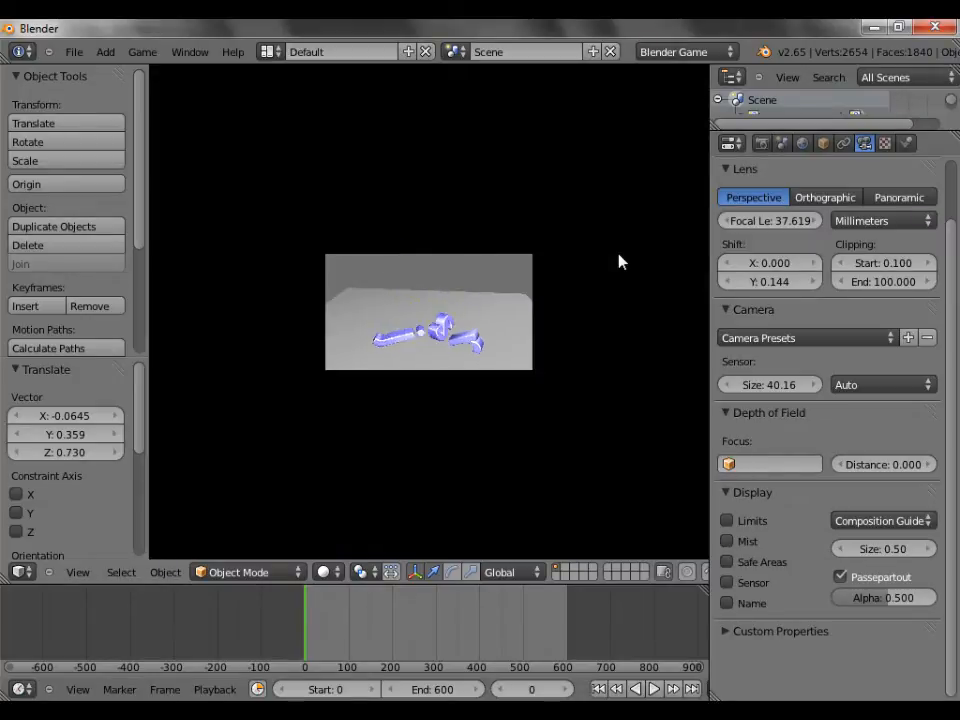
pyautogui.press('Escape')
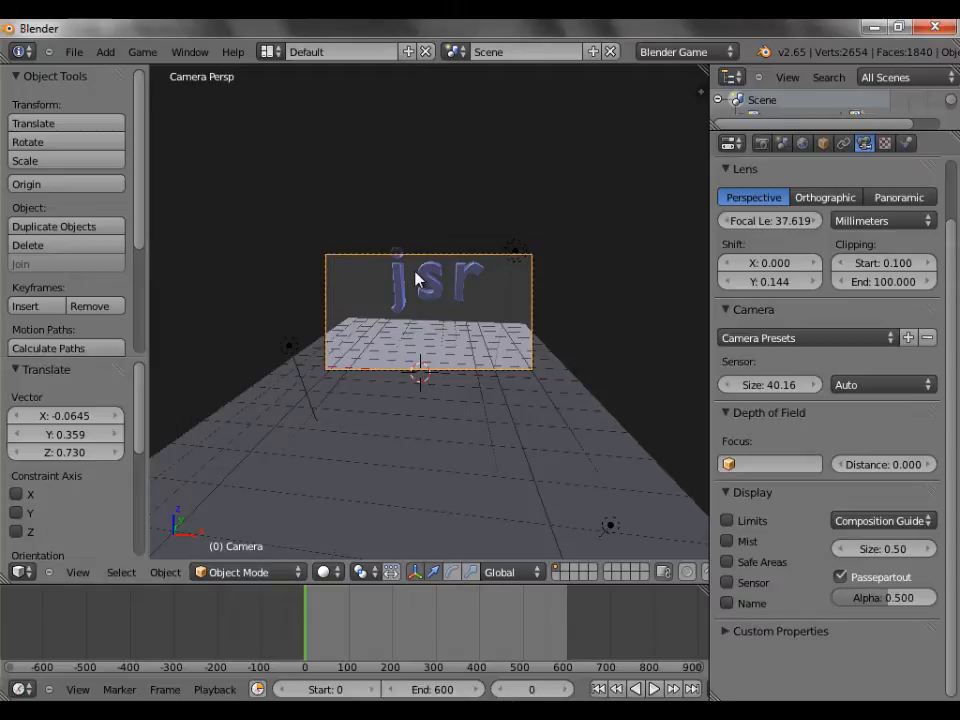
pyautogui.press('b')
pyautogui.moveTo(377, 231); pyautogui.dragTo(491, 338)
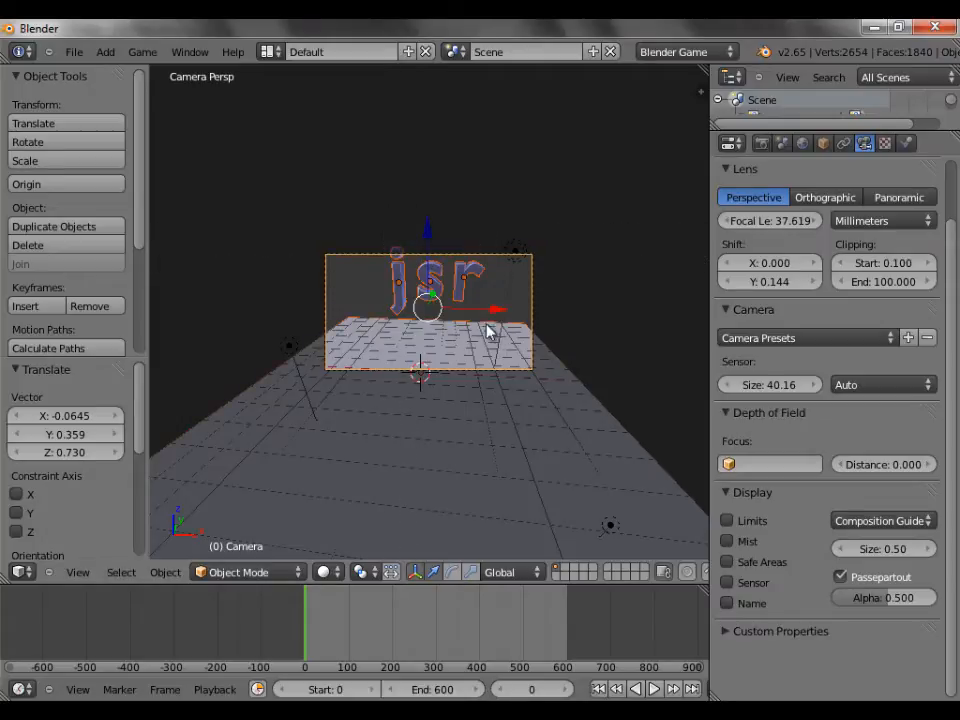
pyautogui.rightClick(483, 337)
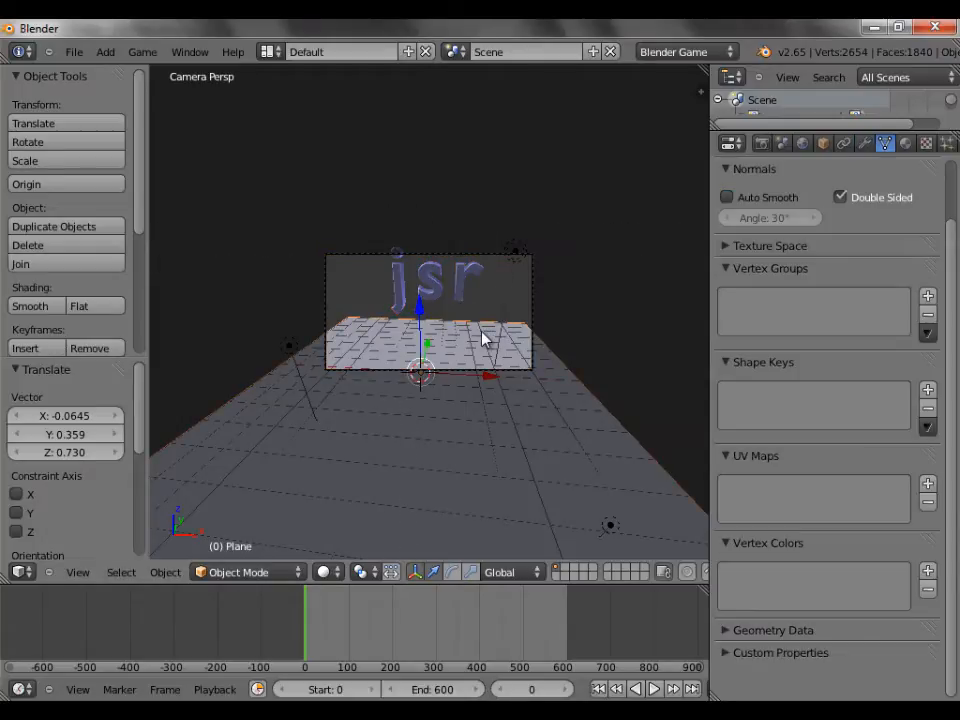
# Step: Raise only the j, s and r together by about 1.05 along Z, and test-run the game physics
pyautogui.rightClick(398, 286)
pyautogui.keyDown('shift'); pyautogui.rightClick(432, 274); pyautogui.keyUp('shift')
pyautogui.keyDown('shift'); pyautogui.click(468, 278); pyautogui.keyUp('shift')
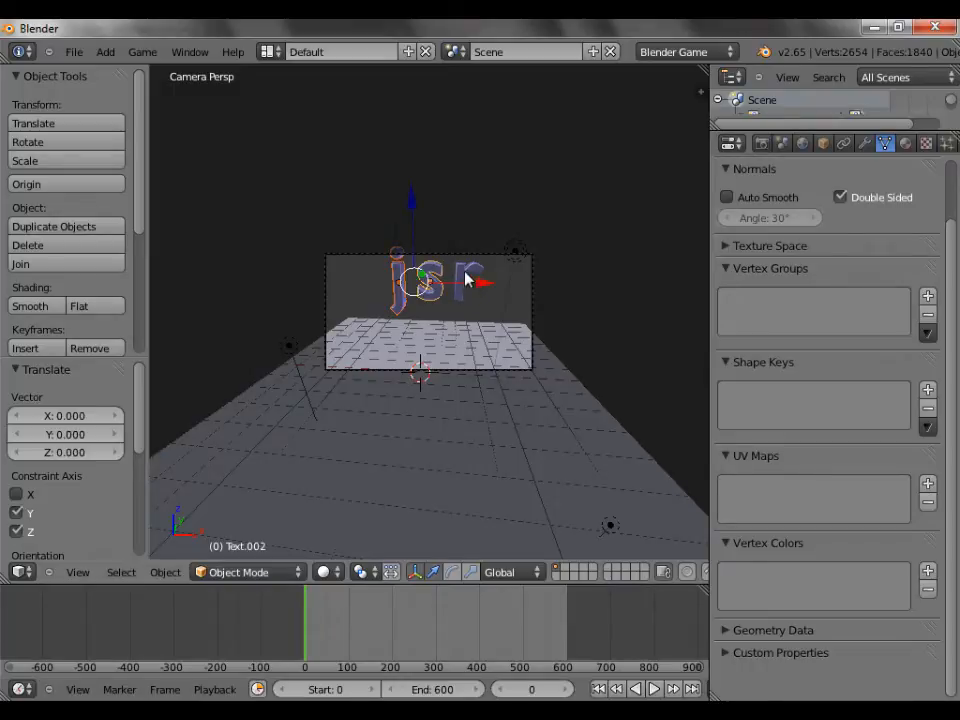
pyautogui.keyDown('shift'); pyautogui.rightClick(461, 269); pyautogui.keyUp('shift')
pyautogui.moveTo(431, 204); pyautogui.dragTo(431, 175)
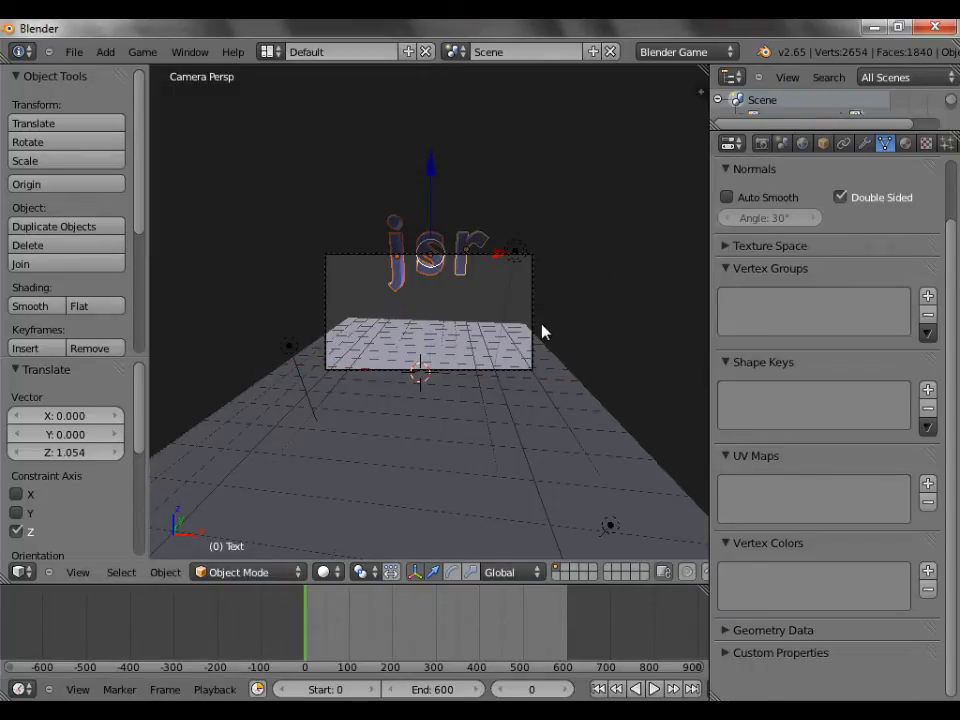
pyautogui.press('p')
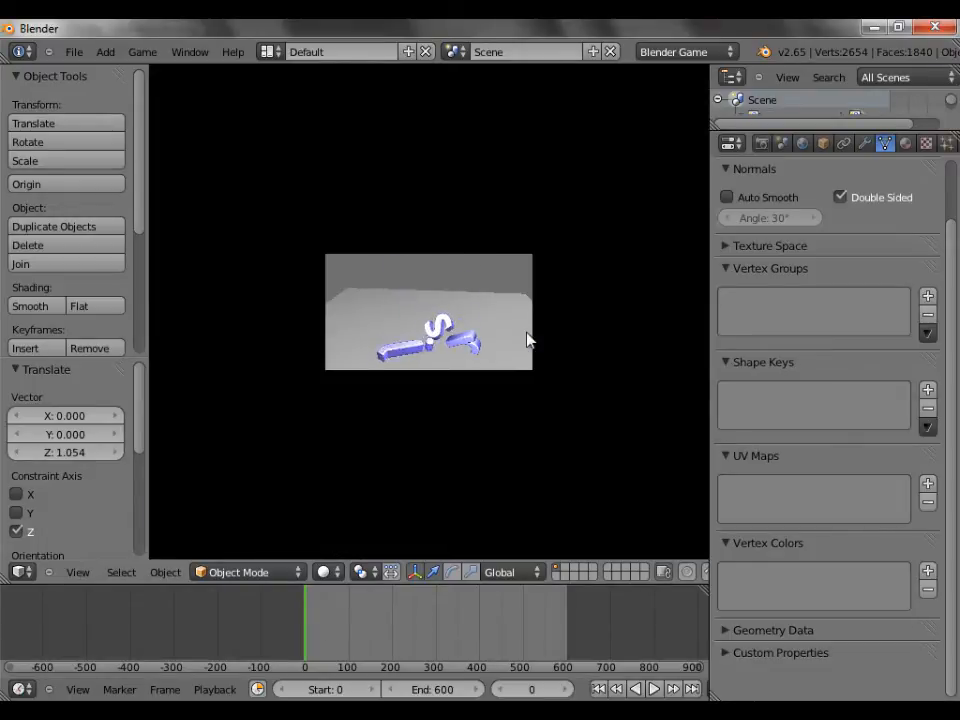
pyautogui.press('Escape')
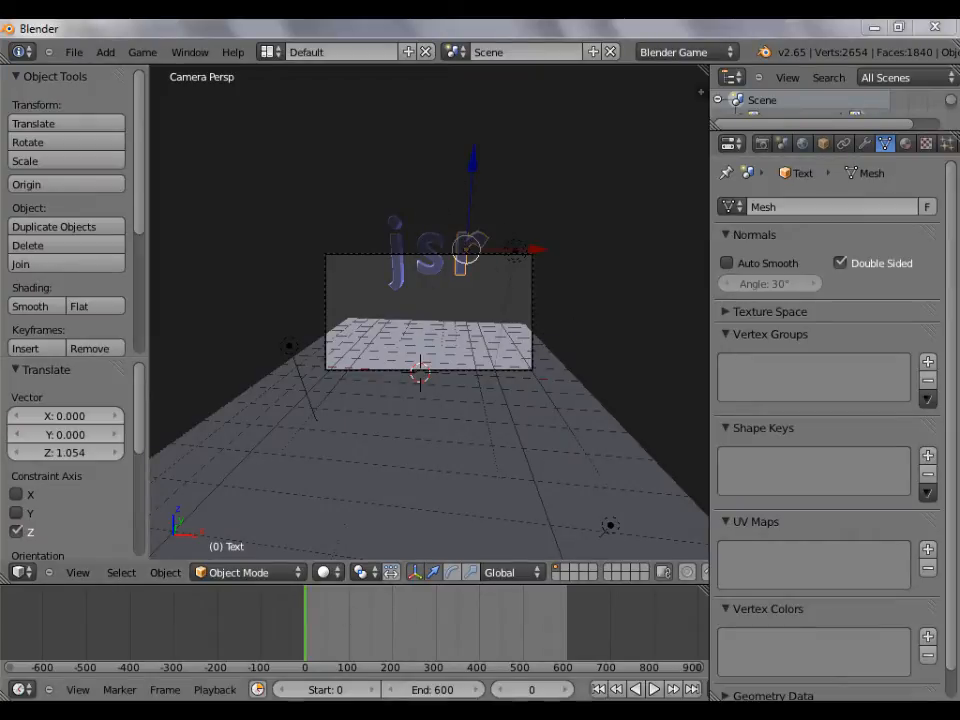
# Step: Switch to the RENDER folder, view the tiled-floor photo IMG_2896.JPG full size, and return to Blender
pyautogui.hotkey('alt', 'Tab')
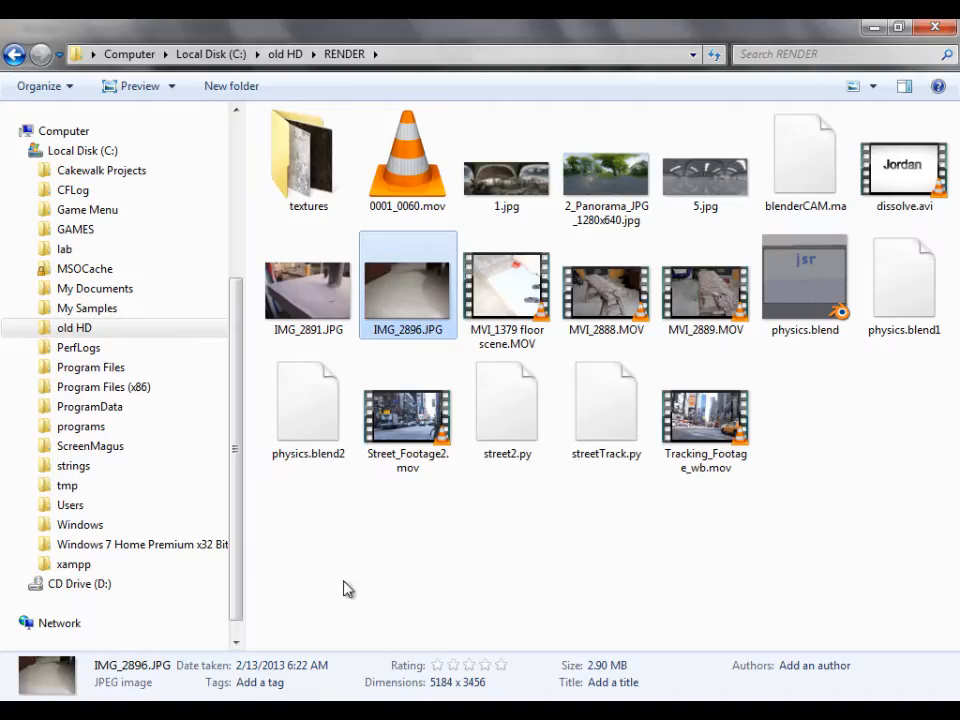
pyautogui.doubleClick(416, 300)
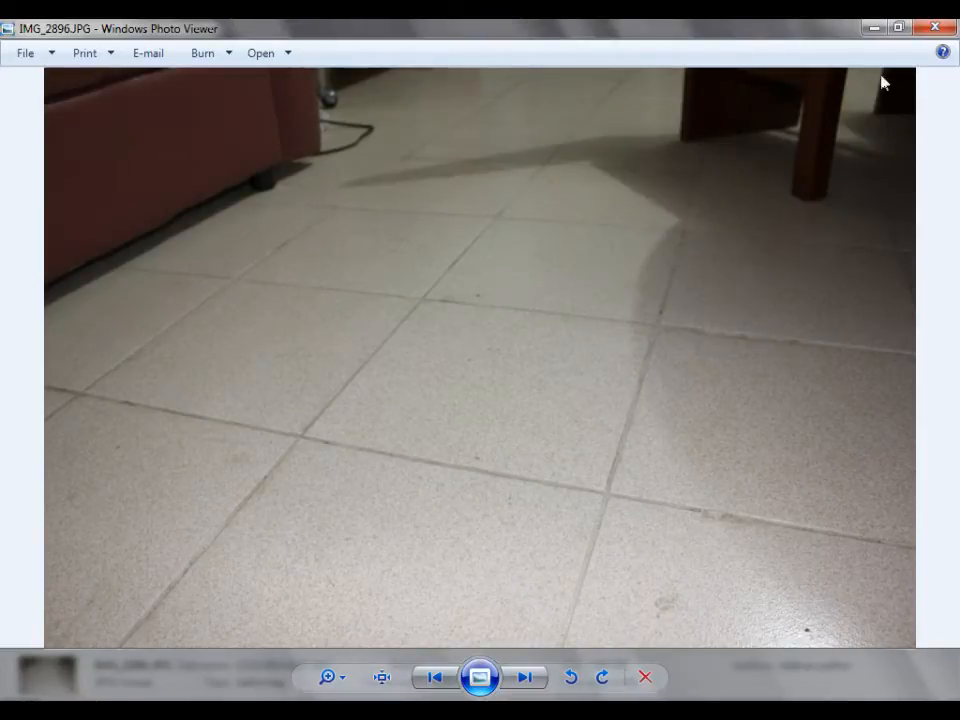
pyautogui.click(935, 27)
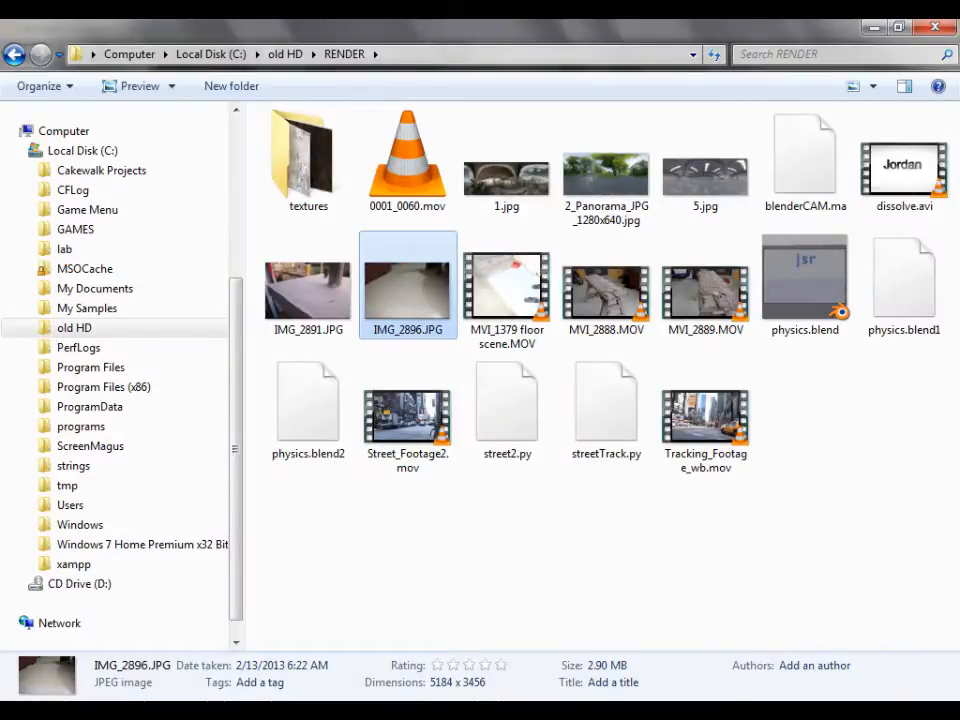
pyautogui.moveTo(628, 712)
pyautogui.click(612, 630)
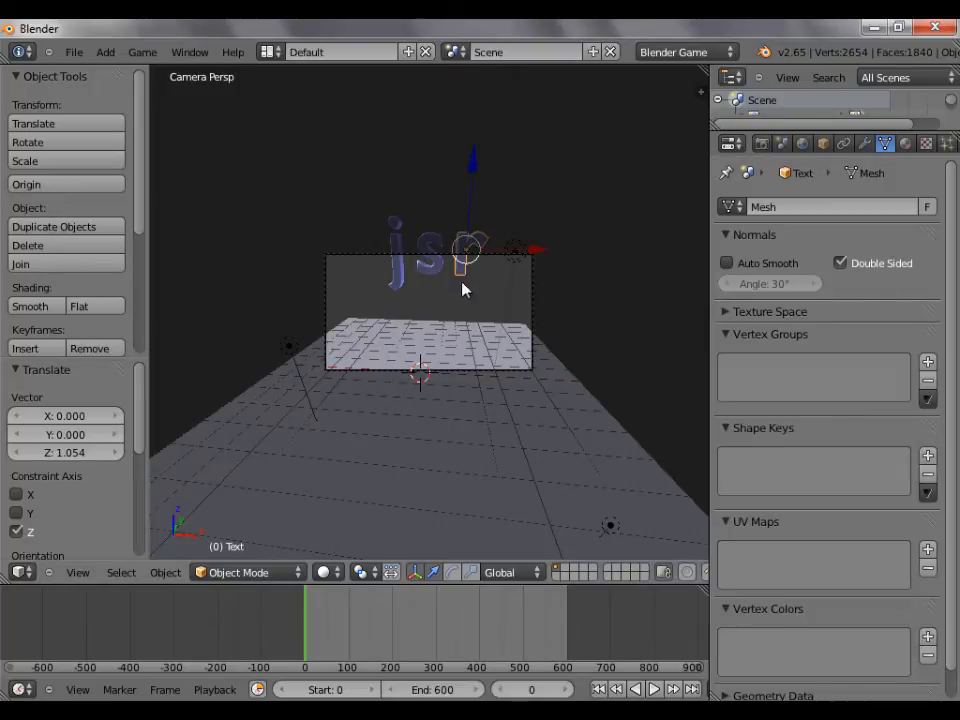
# Step: Add a mesh plane at the scene's origin and scale it up by about 5.36
pyautogui.moveTo(380, 320); pyautogui.dragTo(210, 148, button='middle')
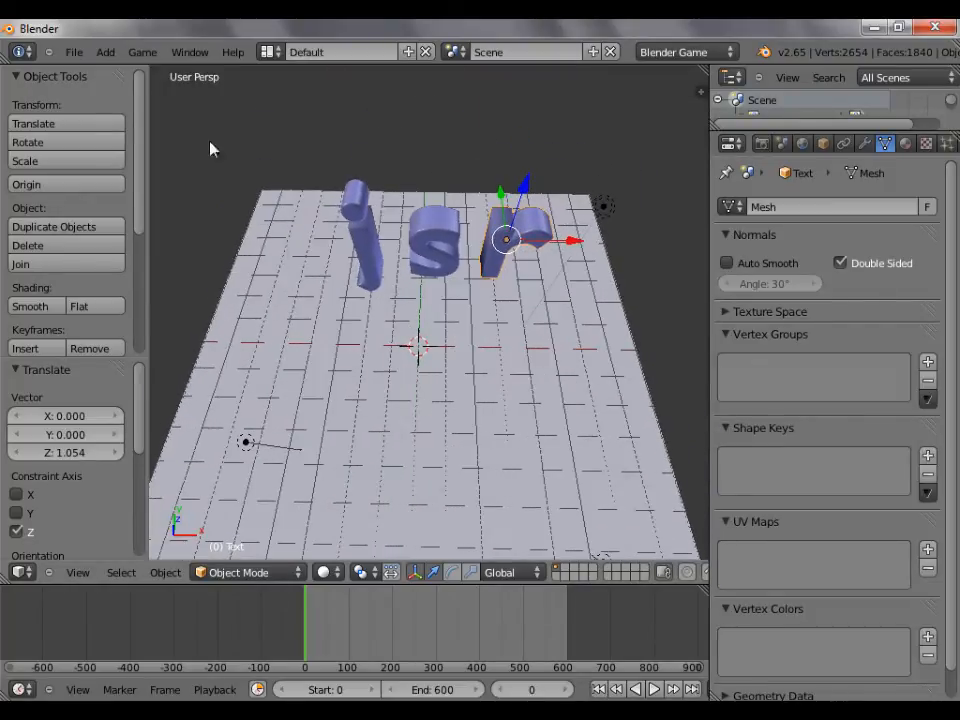
pyautogui.click(106, 52)
pyautogui.moveTo(160, 71)
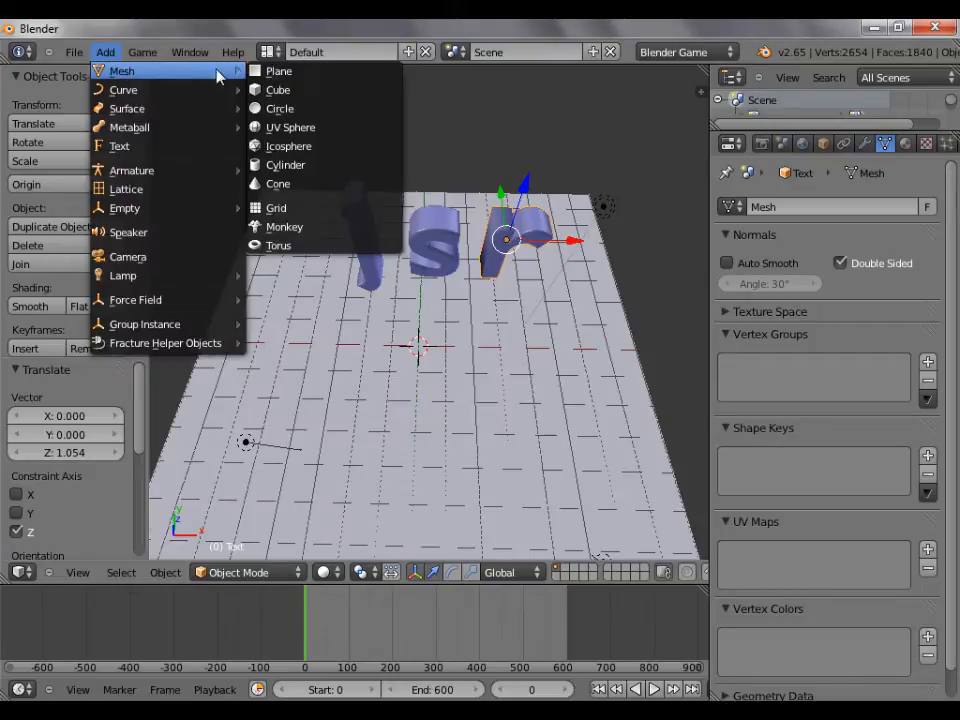
pyautogui.click(272, 71)
pyautogui.press('s')
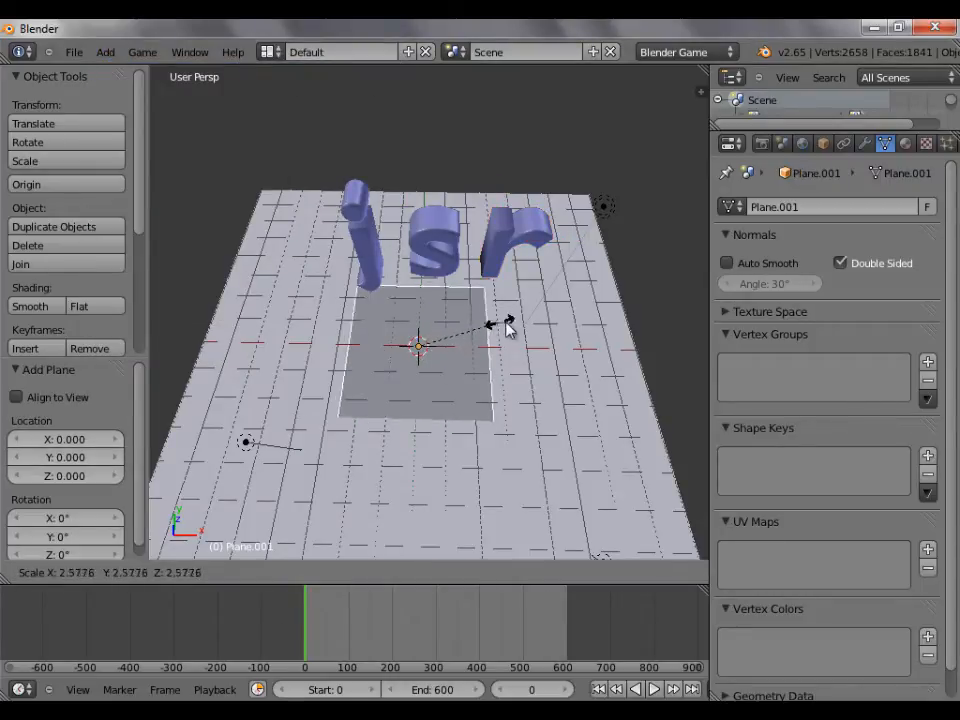
pyautogui.click(596, 330)
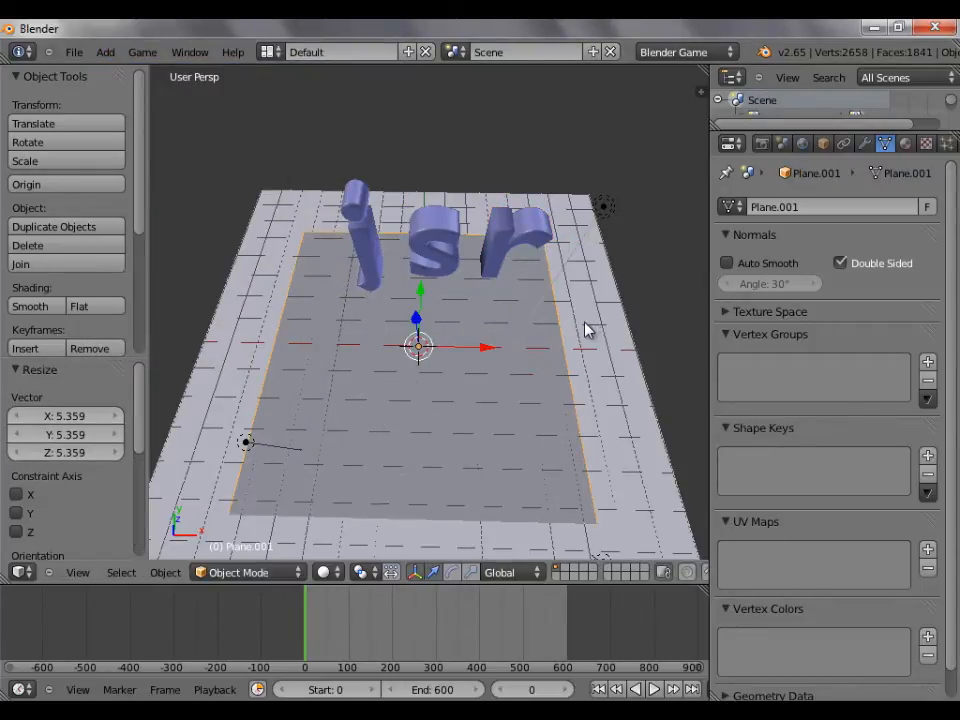
# Step: Stand the new plane upright by rotating it 90° about X, and move it about 8.35 along Y behind the letters
pyautogui.press('r')
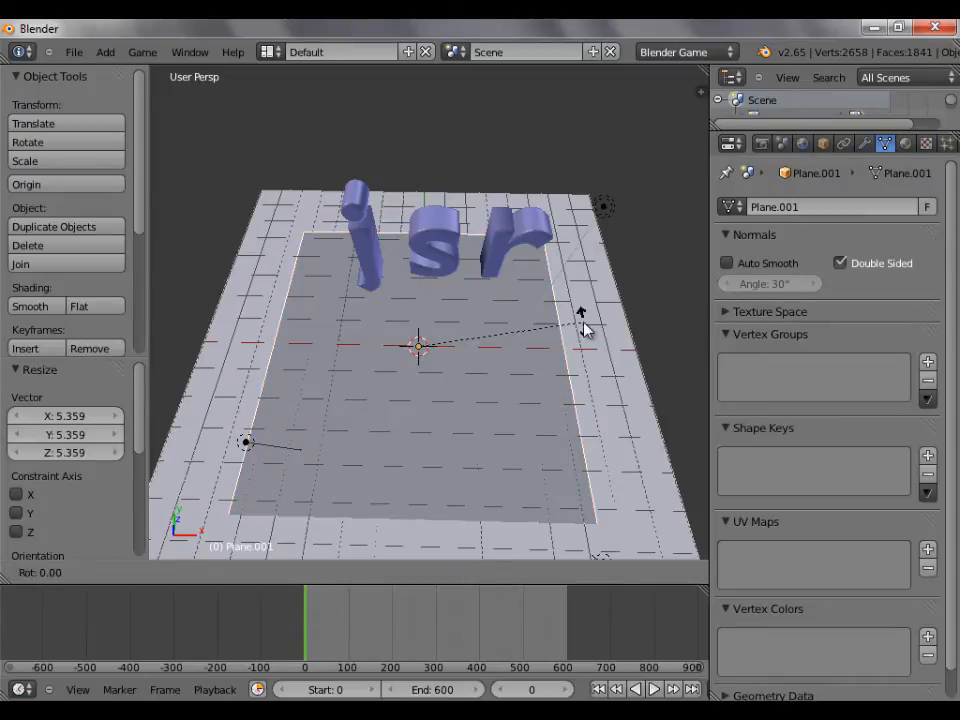
pyautogui.write('x90')
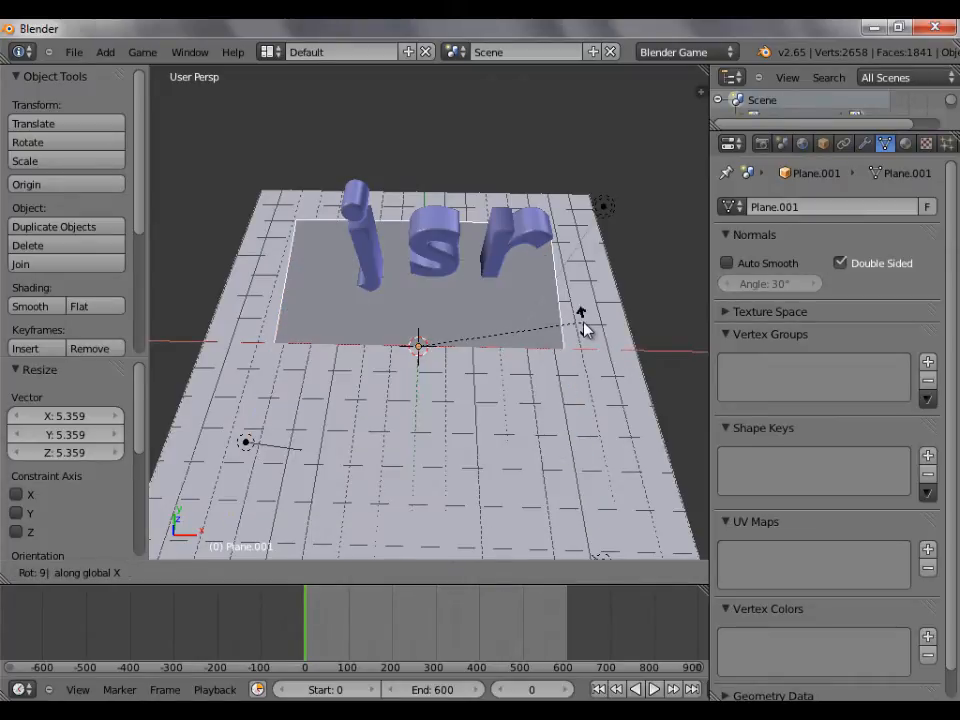
pyautogui.press('Return')
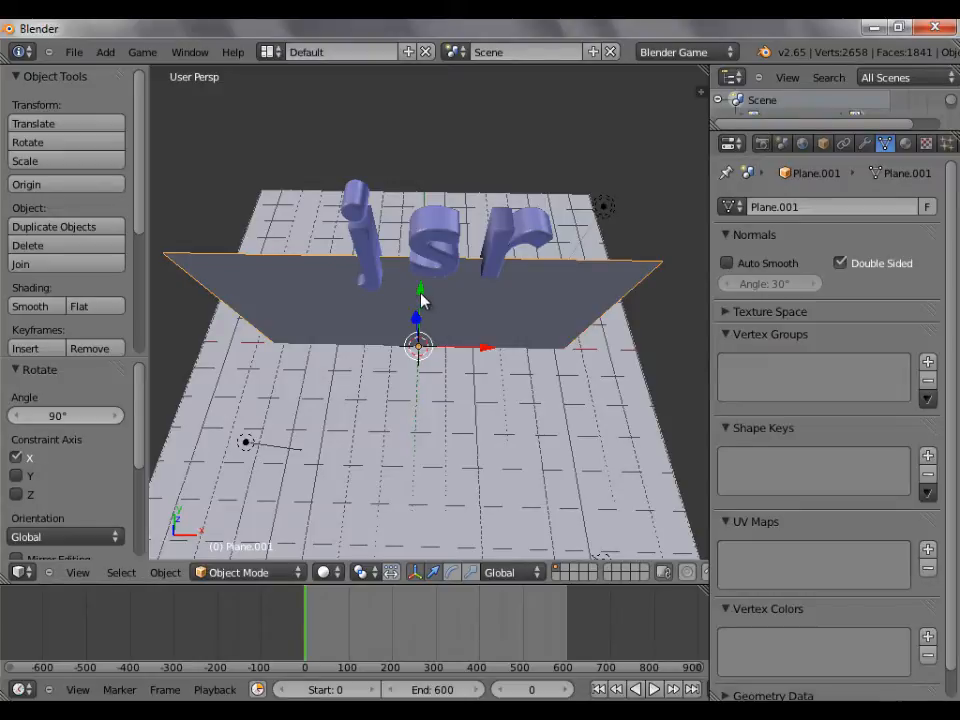
pyautogui.press('g')
pyautogui.press('z')
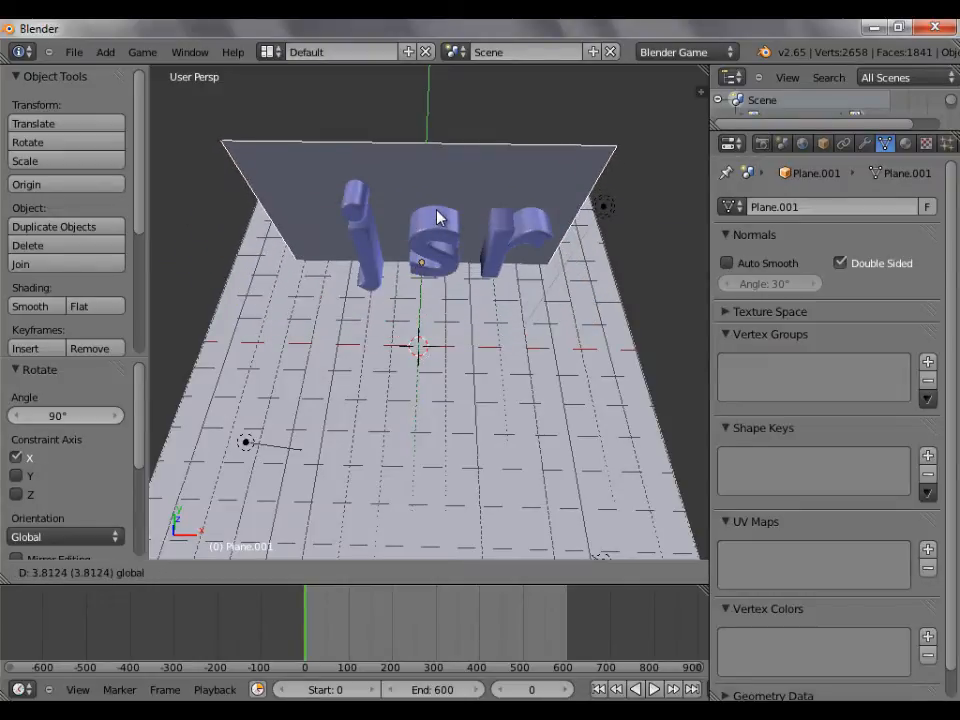
pyautogui.click(455, 144)
# Step: Scale the upright backdrop plane uniformly by about 1.19 while looking through the camera
pyautogui.moveTo(371, 381); pyautogui.dragTo(362, 303, button='middle')
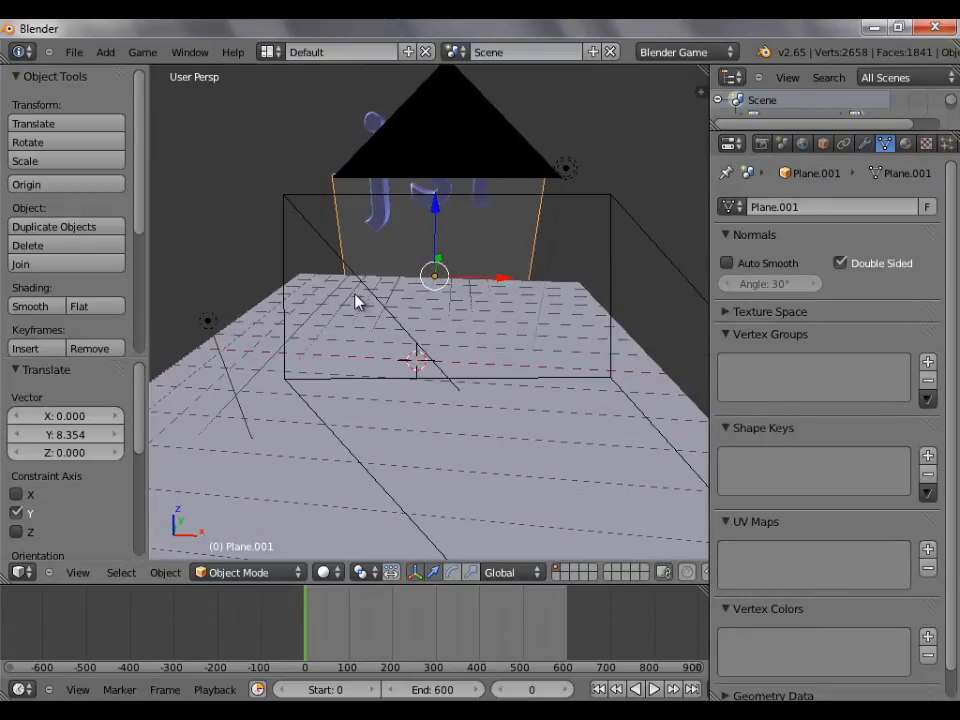
pyautogui.press('KP_0')
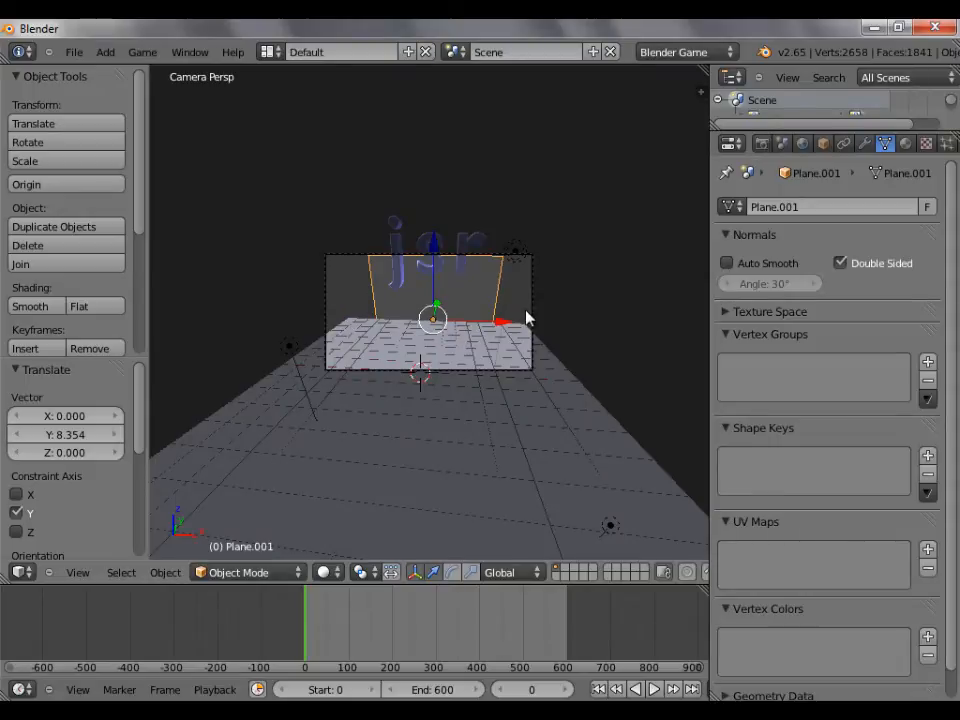
pyautogui.scroll(4, 527, 318)
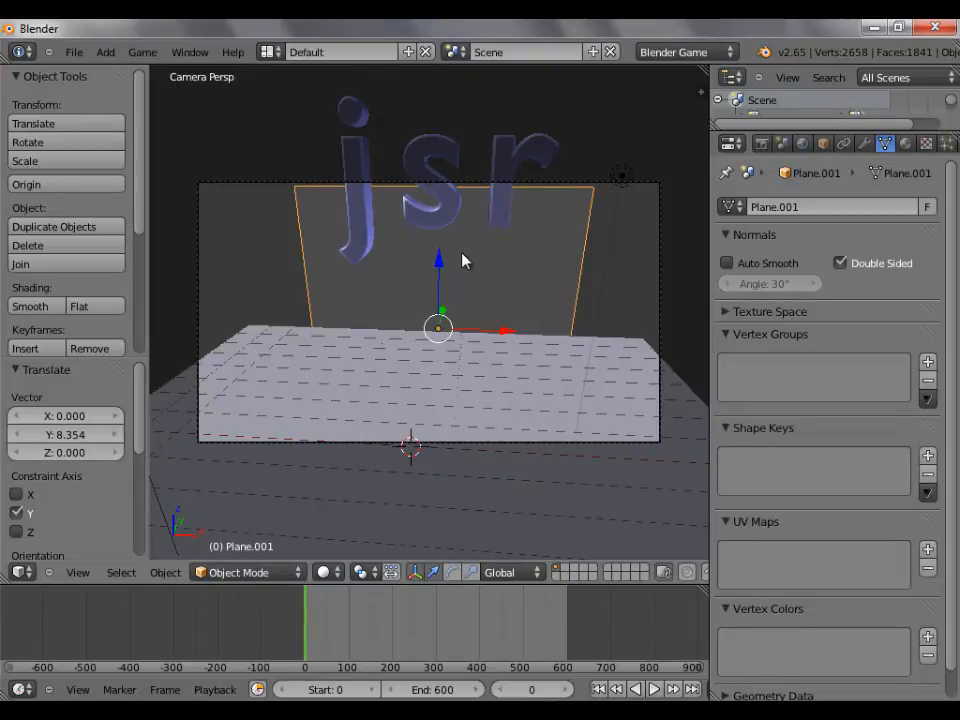
pyautogui.press('s')
pyautogui.click(498, 260)
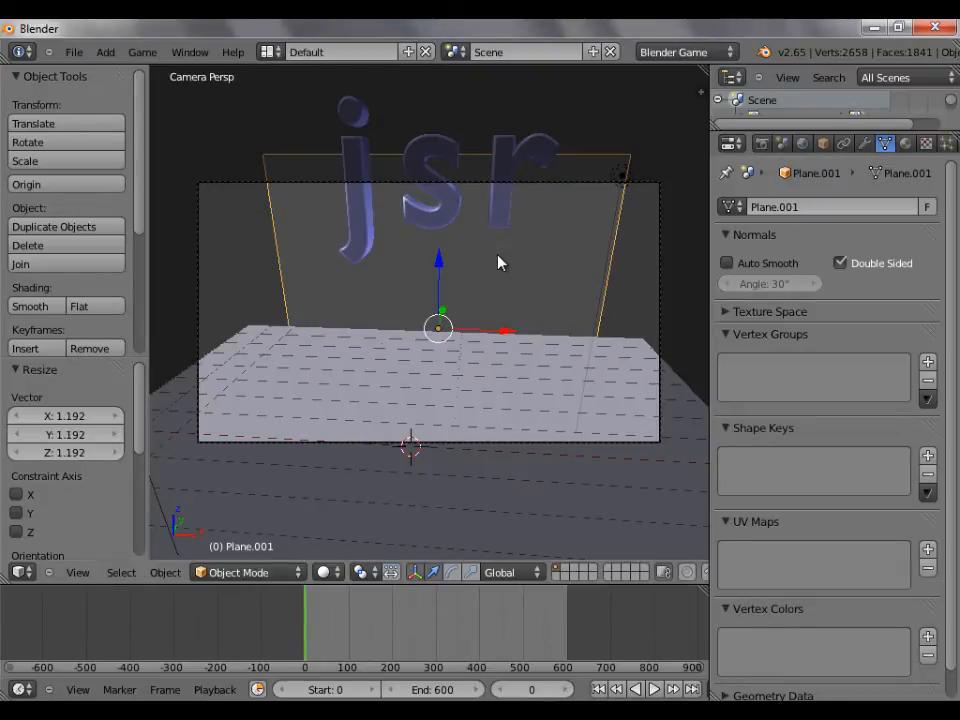
# Step: Stretch the backdrop plane by about 1.42 along X and shift it about -0.51 on X to span the camera frame
pyautogui.press('s')
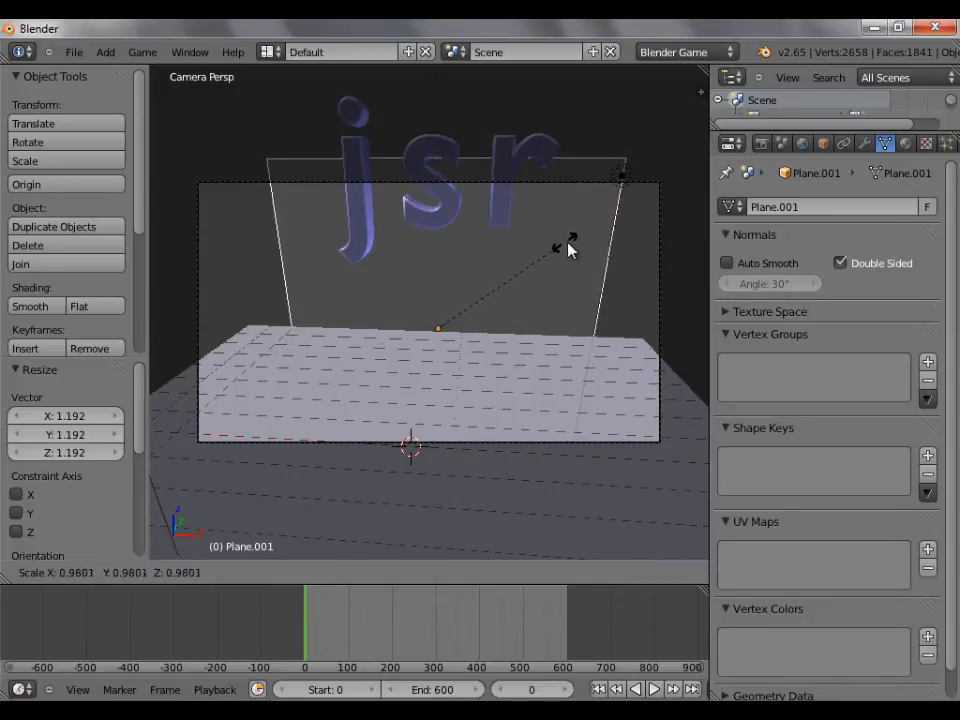
pyautogui.press('x')
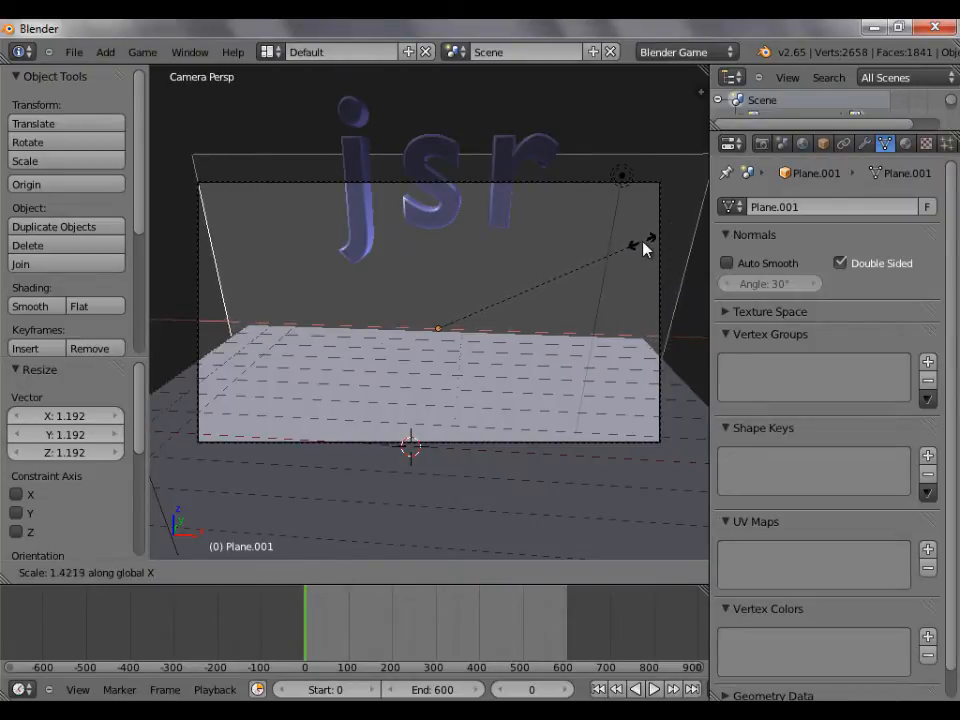
pyautogui.click(639, 244)
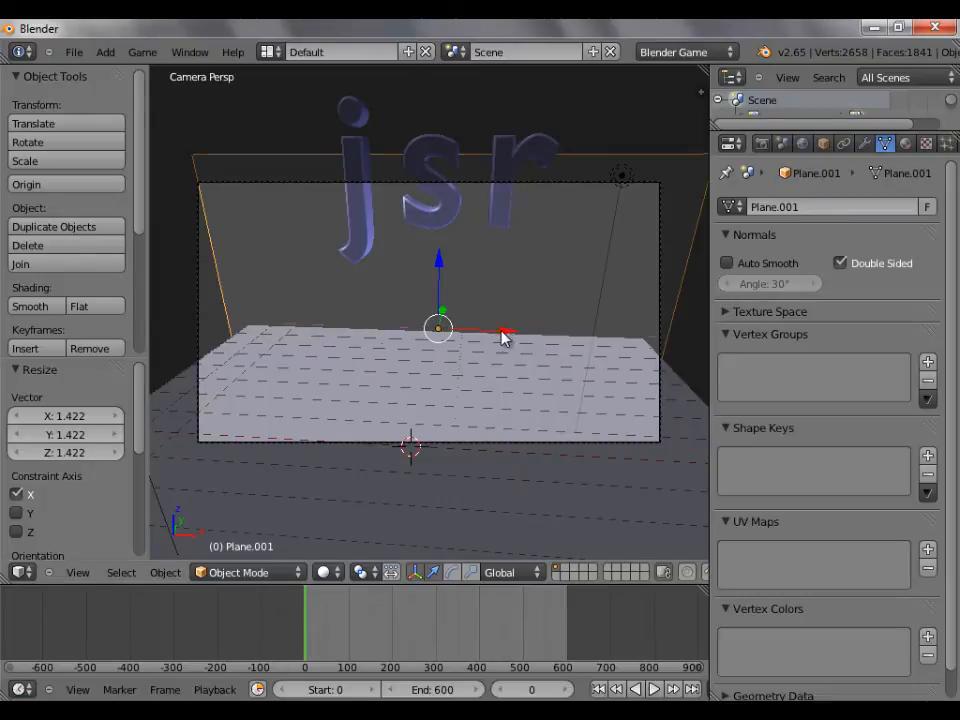
pyautogui.moveTo(504, 336); pyautogui.dragTo(495, 338)
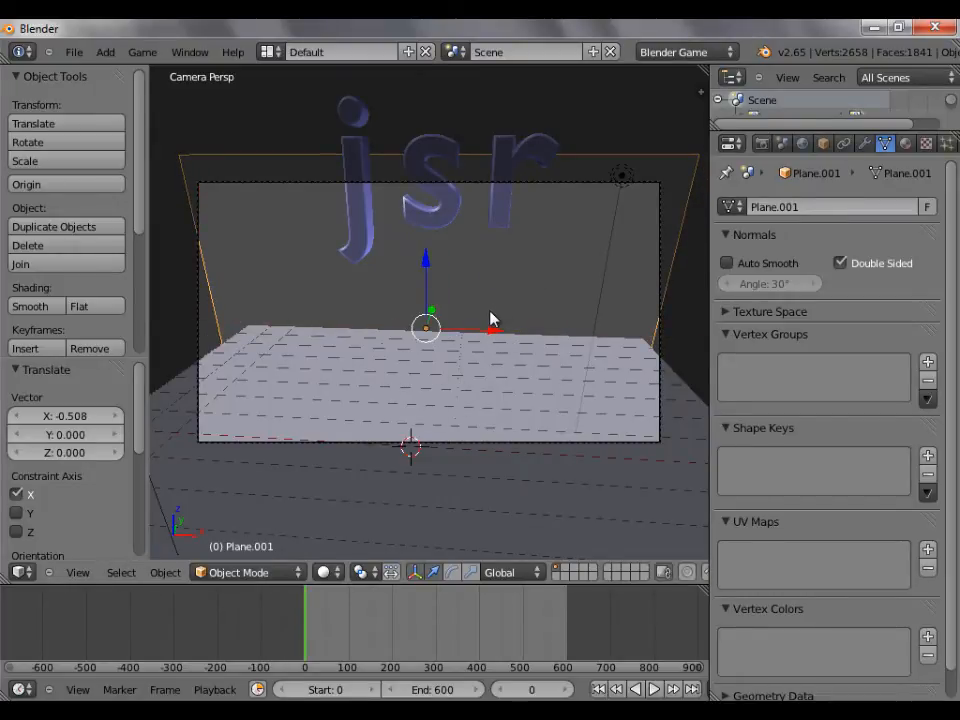
# Step: Tilt the backdrop plane about -23° around X and scale it up uniformly by about 1.15
pyautogui.press('r')
pyautogui.press('x')
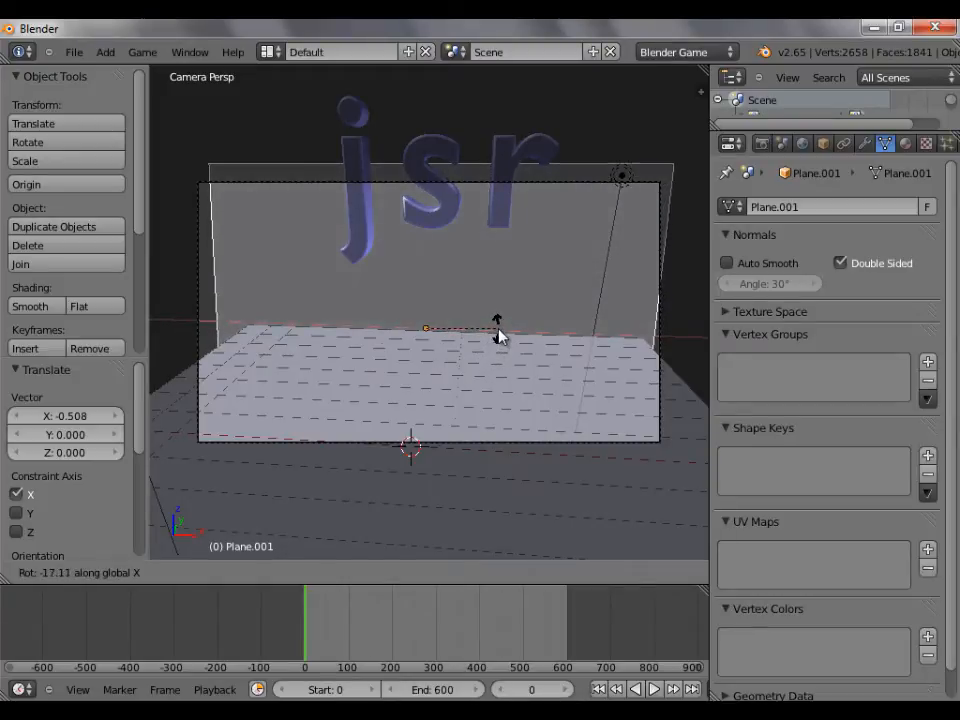
pyautogui.click(499, 343)
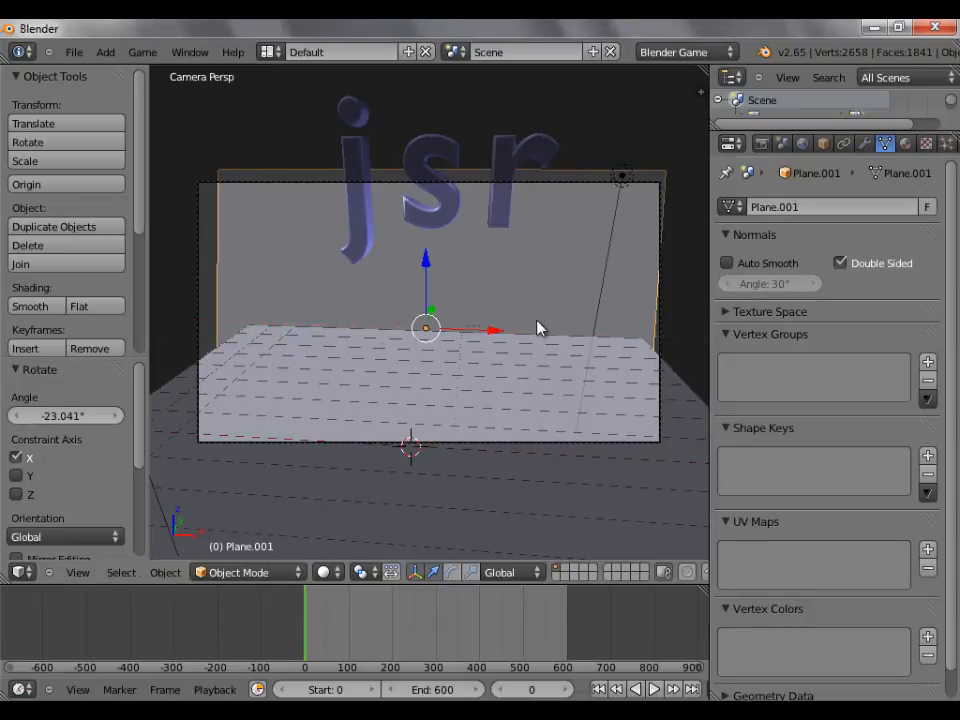
pyautogui.press('s')
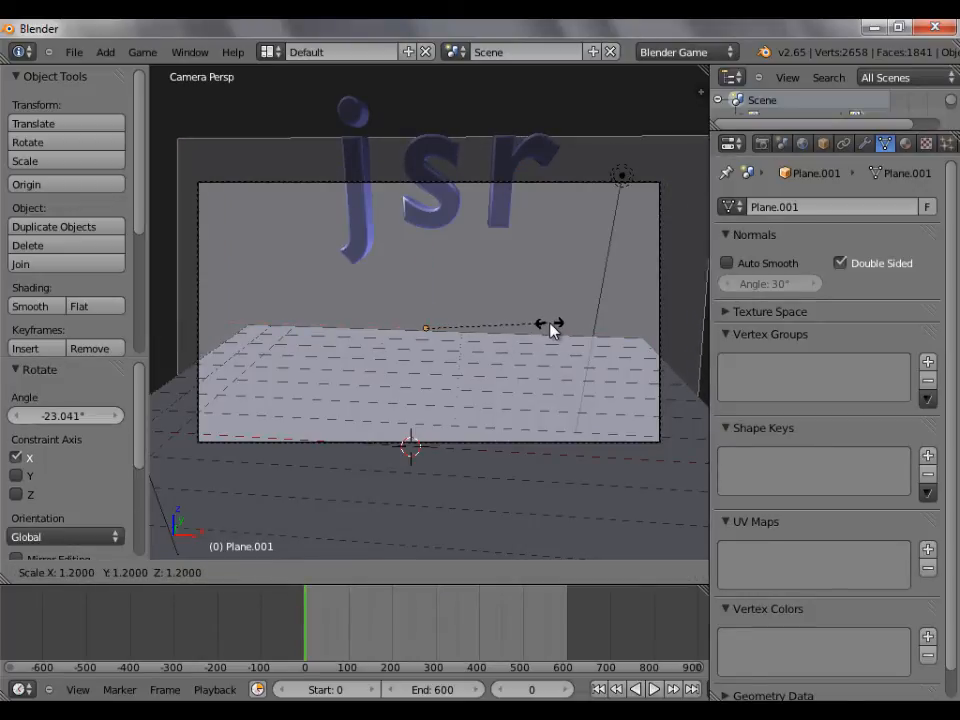
pyautogui.click(545, 331)
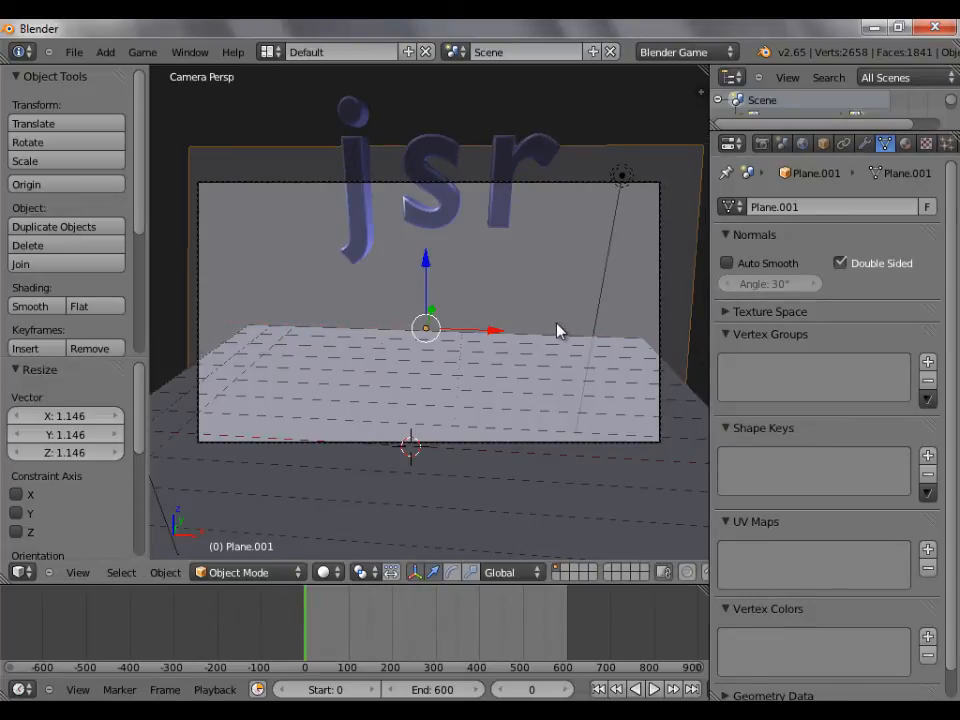
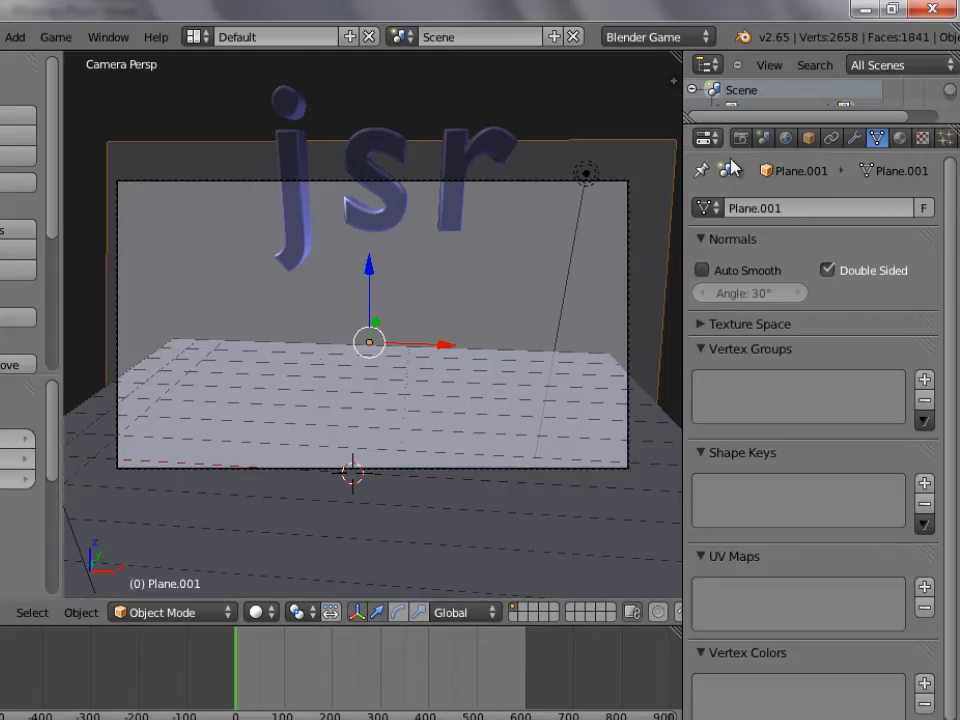
# Step: Give the backdrop plane a new material, make it Shadeless and turn off its shadow receiving
pyautogui.click(922, 137)
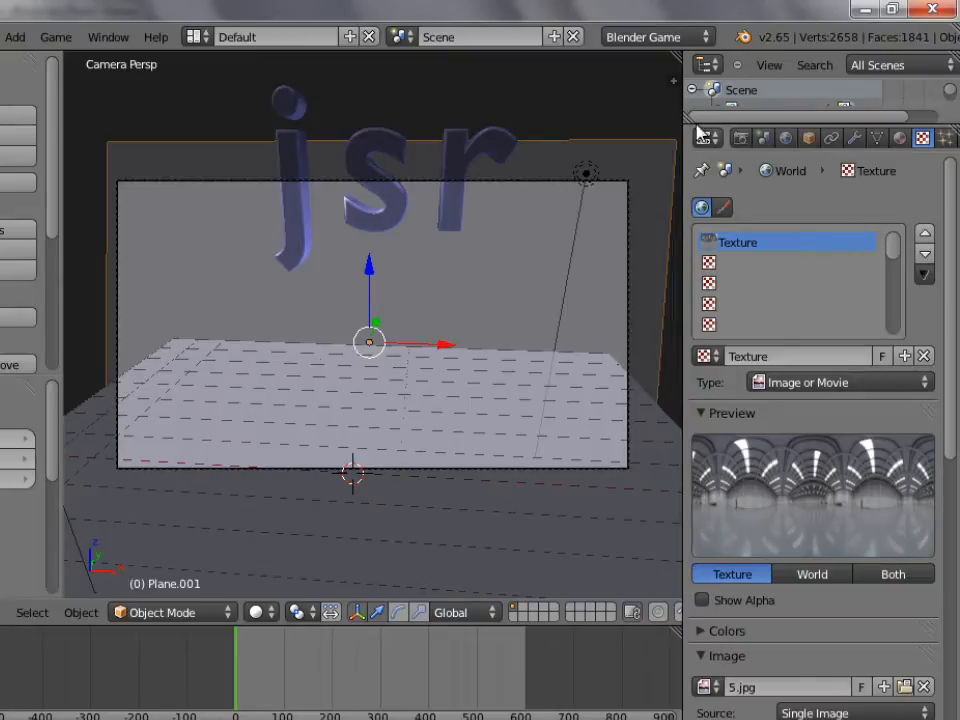
pyautogui.click(899, 138)
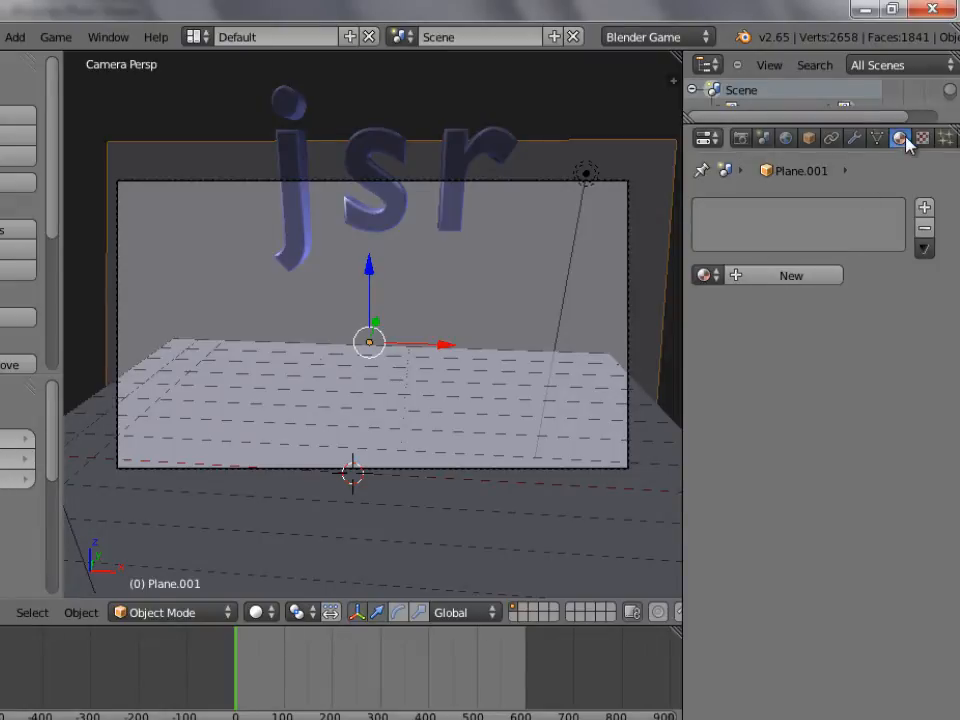
pyautogui.click(797, 278)
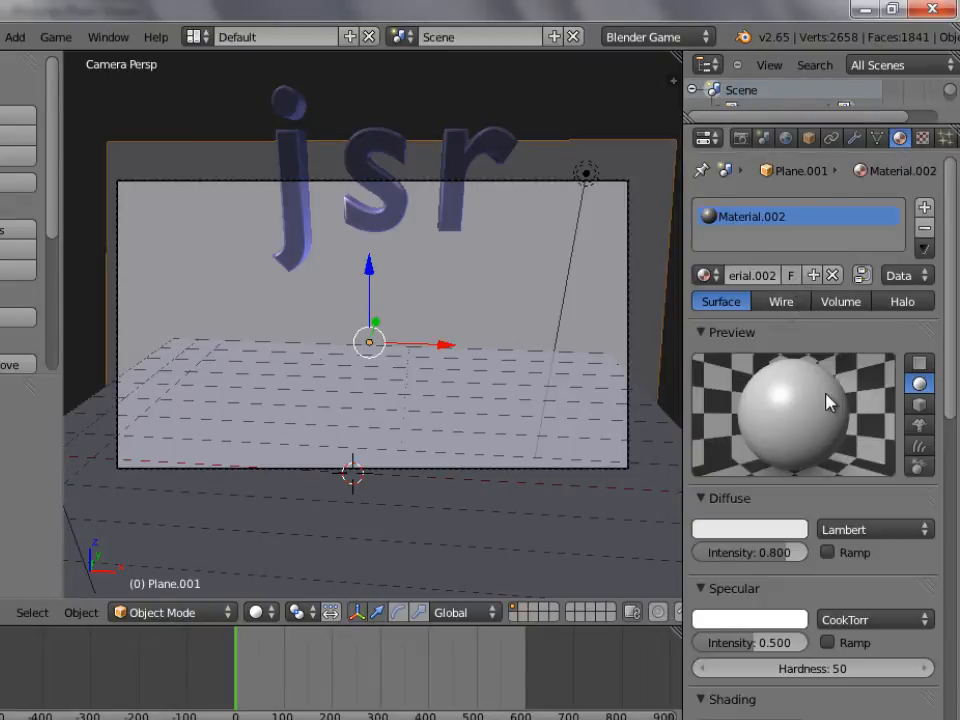
pyautogui.scroll(-10, 845, 420)
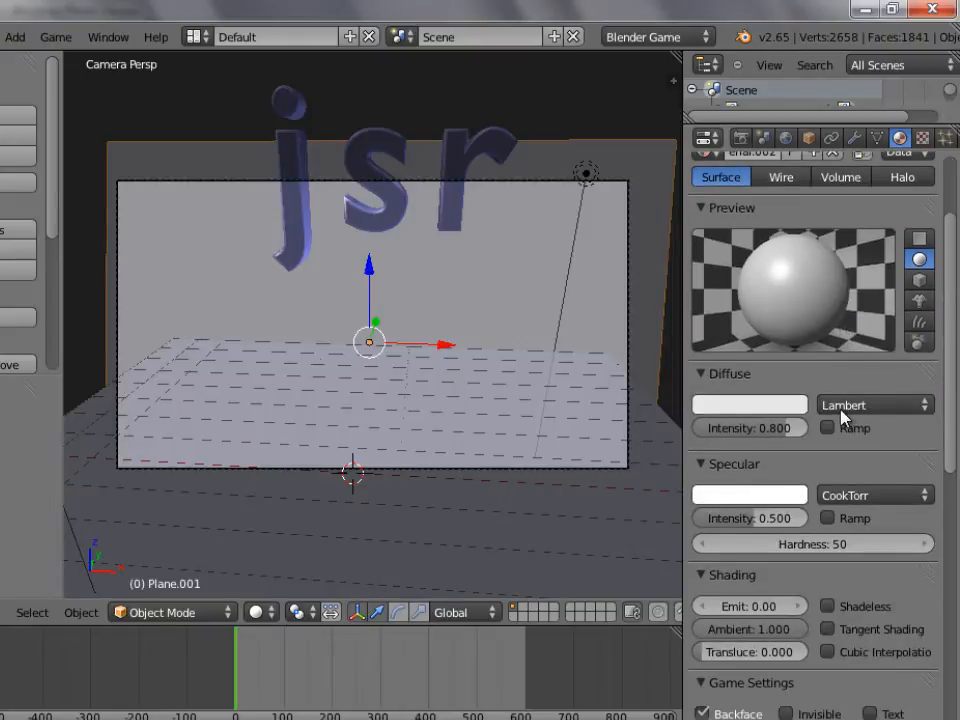
pyautogui.scroll(-2, 845, 418)
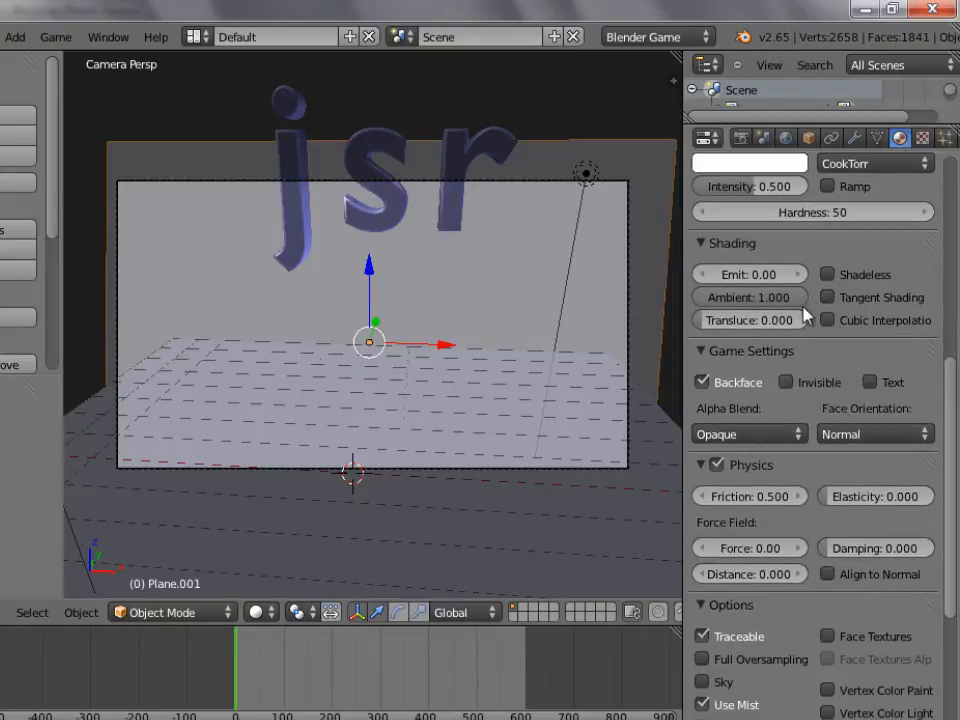
pyautogui.click(828, 278)
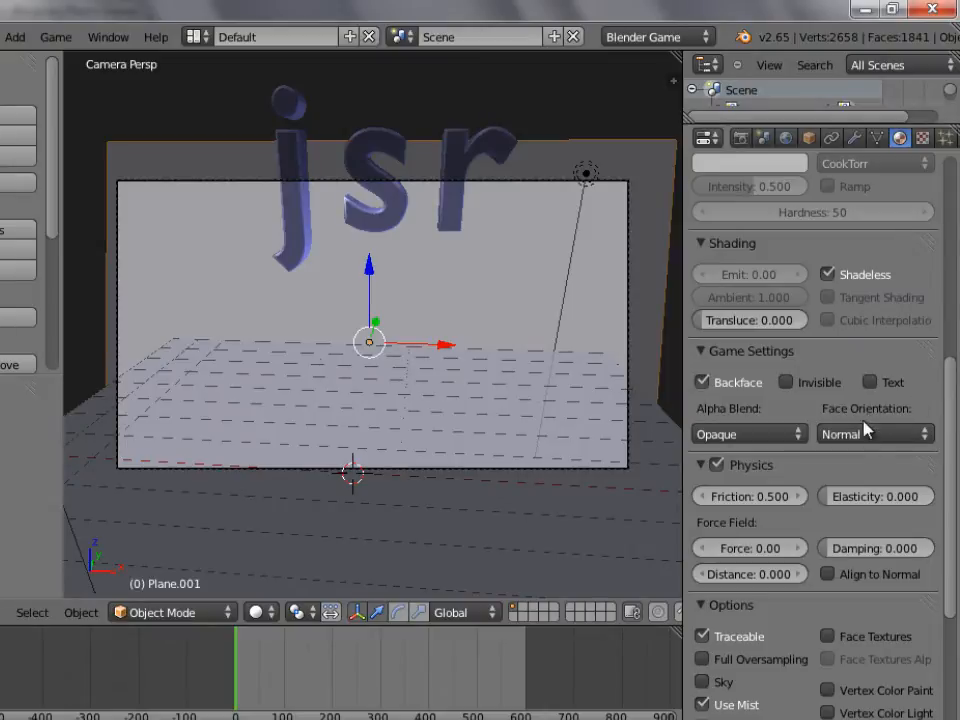
pyautogui.scroll(-6, 866, 428)
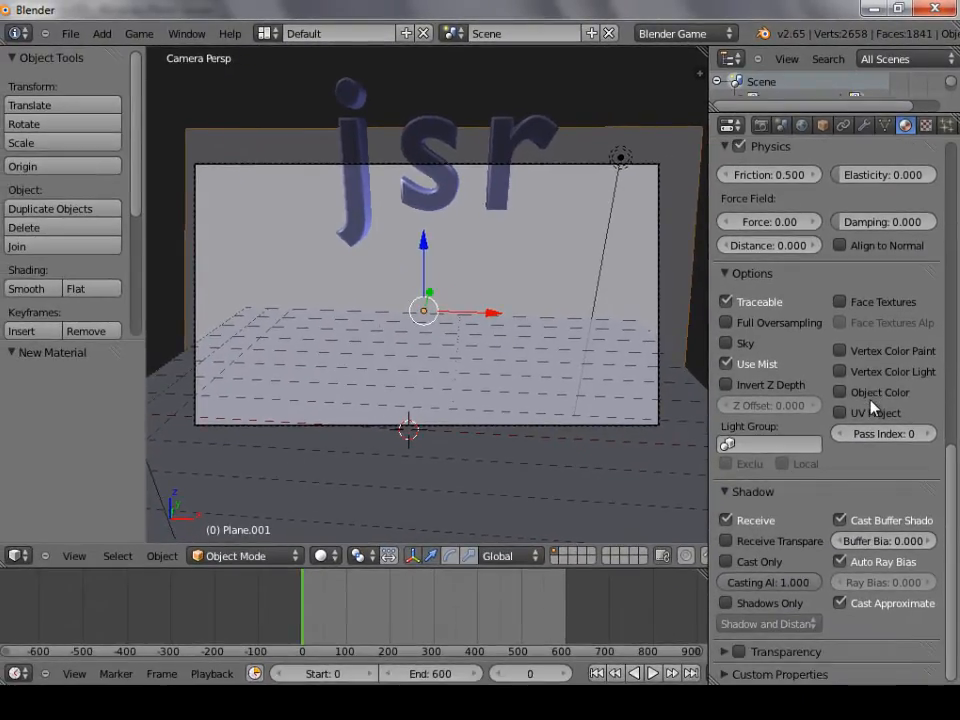
pyautogui.click(726, 520)
# Step: Add a new texture to the backdrop plane's material and set its type to Image or Movie
pyautogui.moveTo(955, 500); pyautogui.dragTo(955, 195)
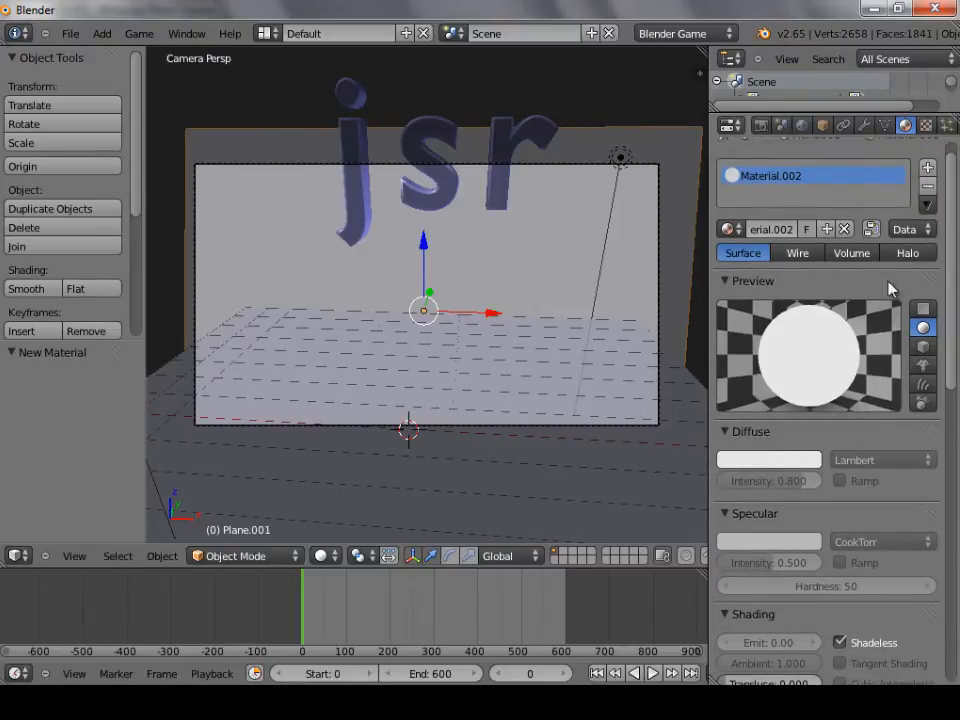
pyautogui.scroll(2, 955, 200)
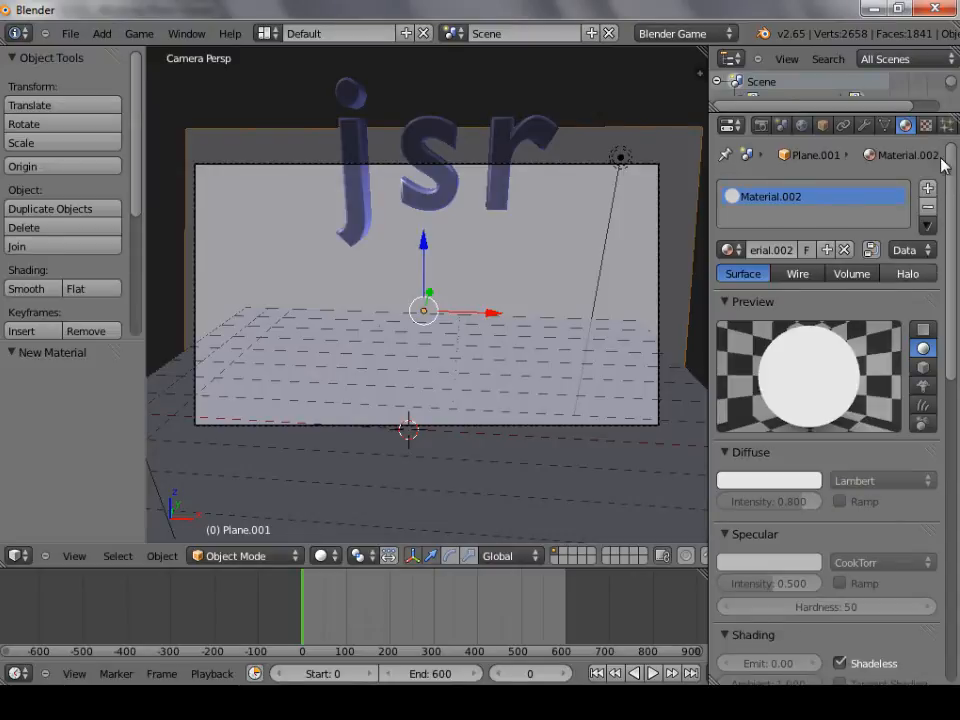
pyautogui.click(925, 126)
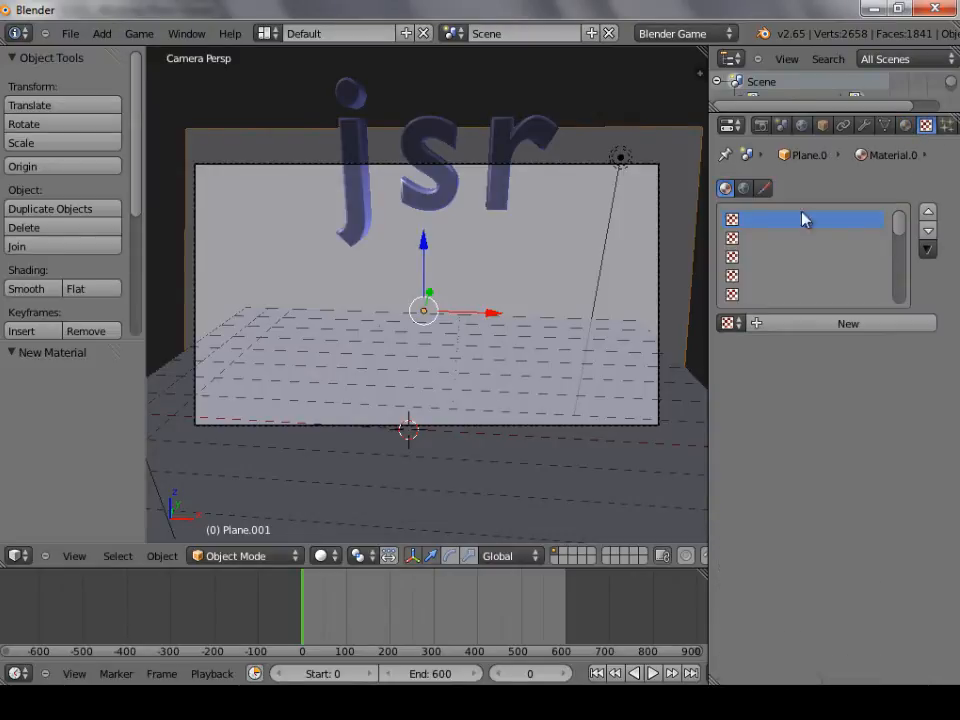
pyautogui.click(828, 327)
pyautogui.scroll(-6, 880, 362)
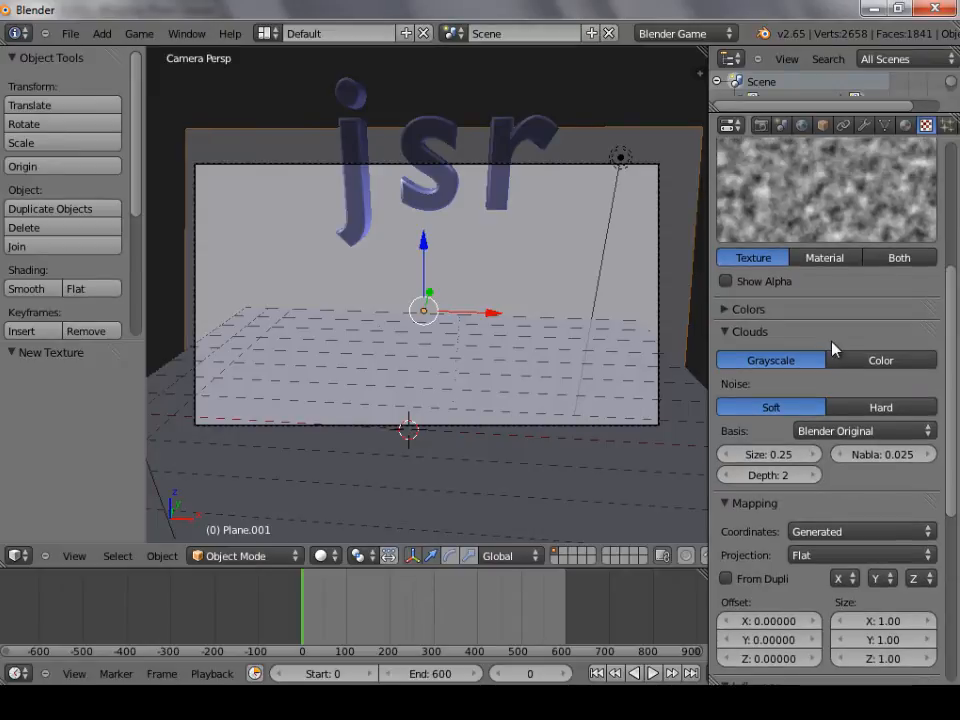
pyautogui.scroll(-5, 846, 360)
pyautogui.scroll(4, 845, 360)
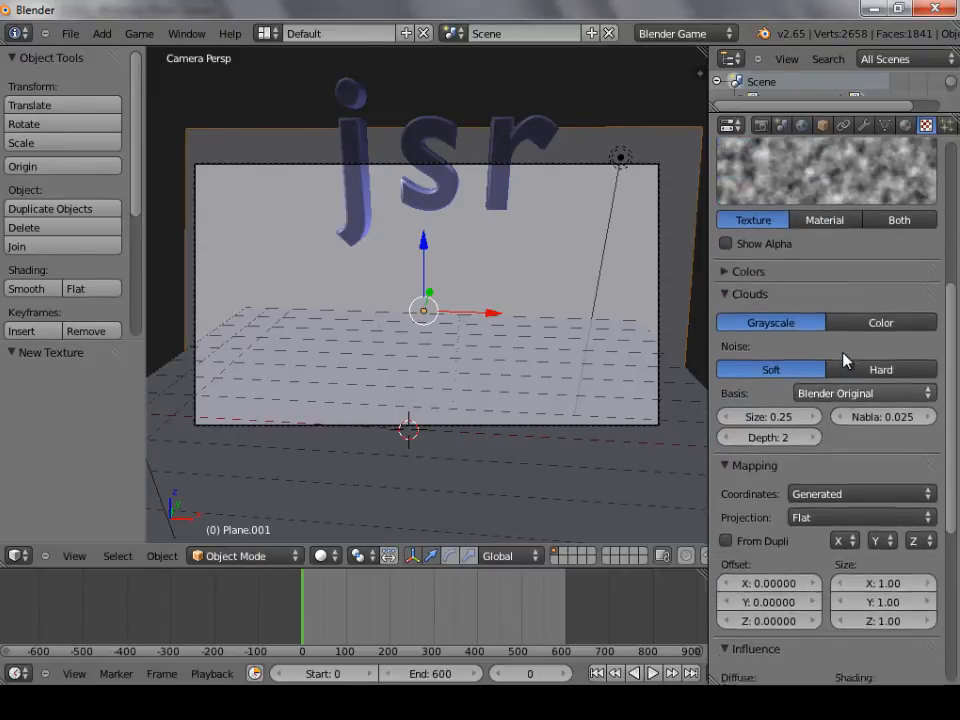
pyautogui.scroll(7, 845, 360)
pyautogui.click(879, 347)
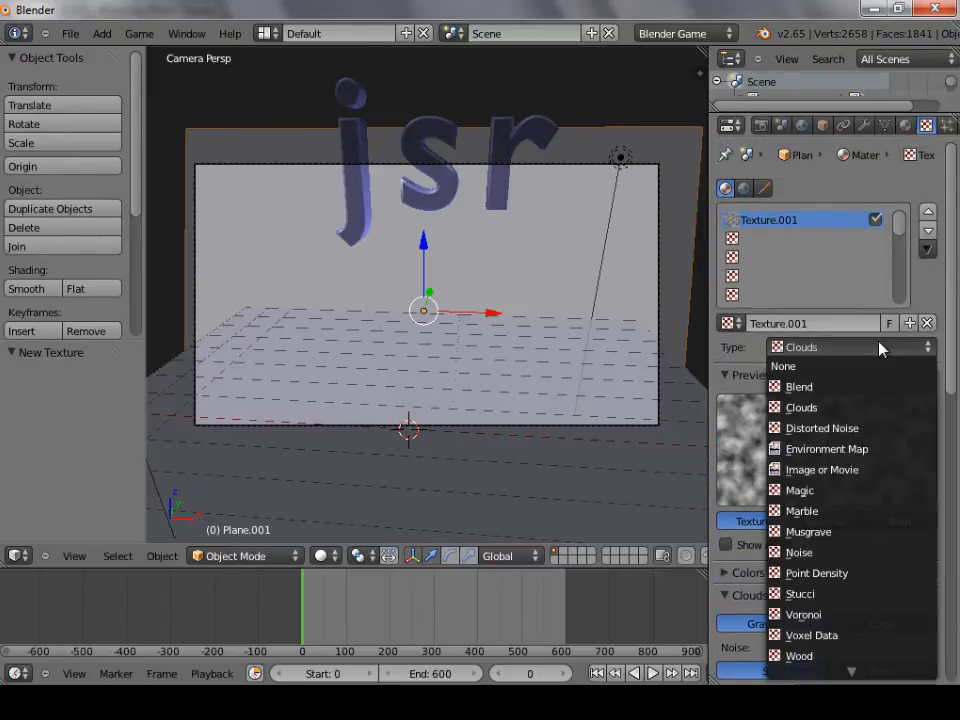
pyautogui.click(875, 471)
pyautogui.scroll(-7, 874, 458)
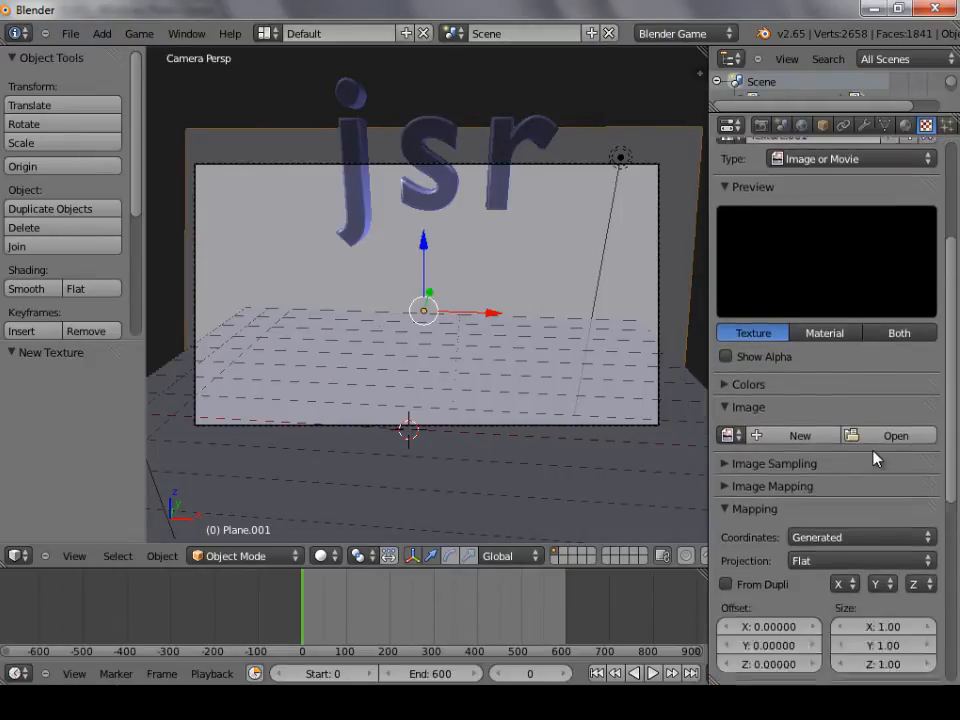
# Step: Load IMG_2896.JPG from C:\old HD\RENDER as the image for the backdrop plane's texture
pyautogui.click(876, 364)
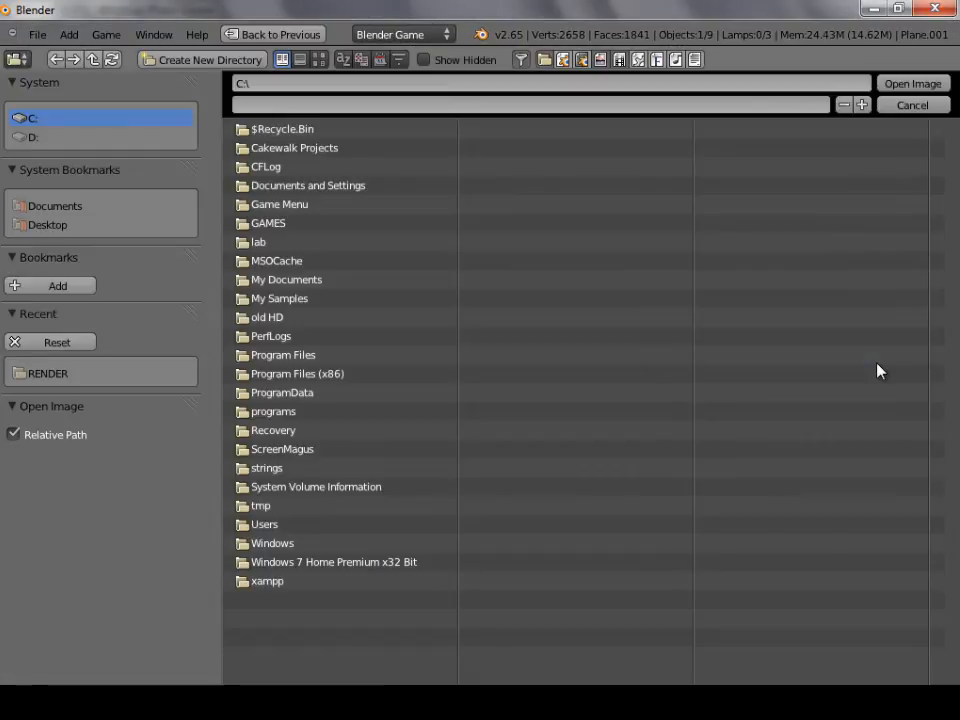
pyautogui.click(68, 378)
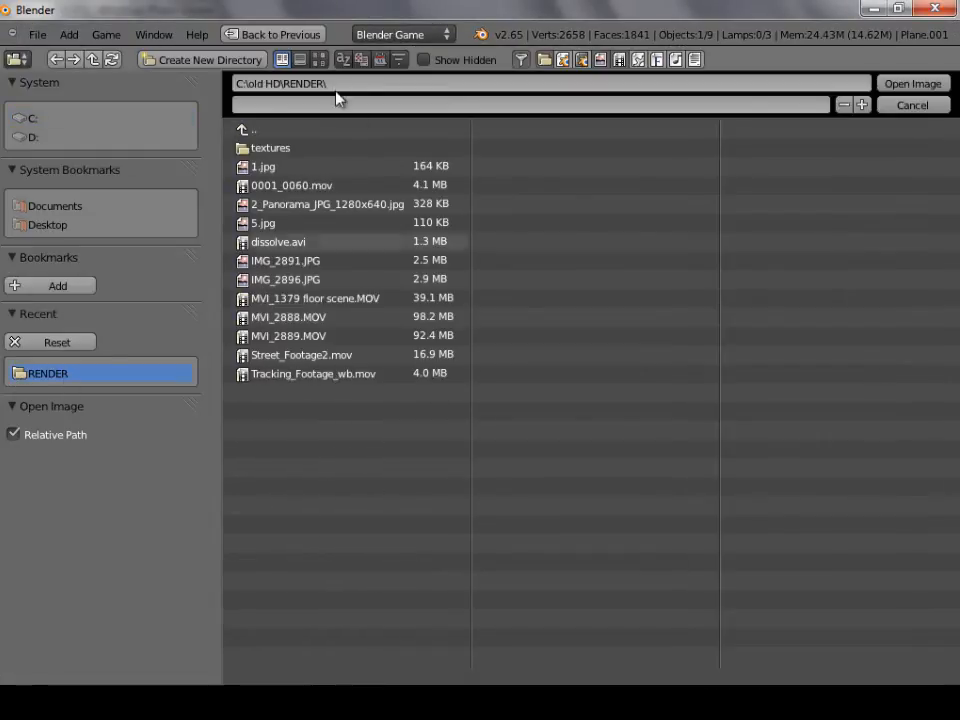
pyautogui.click(320, 60)
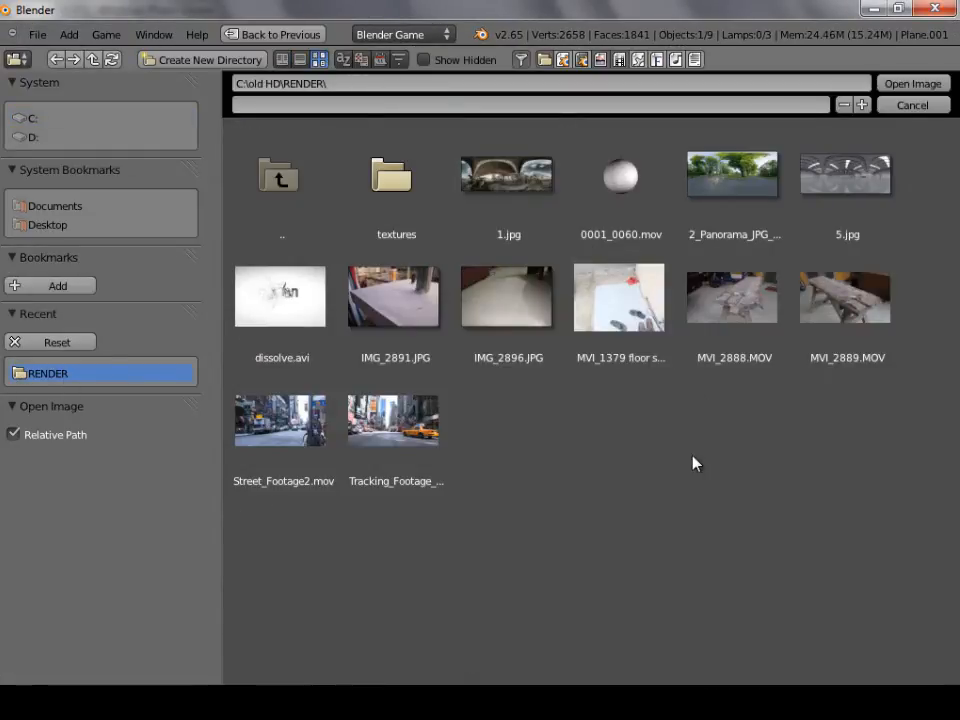
pyautogui.doubleClick(506, 310)
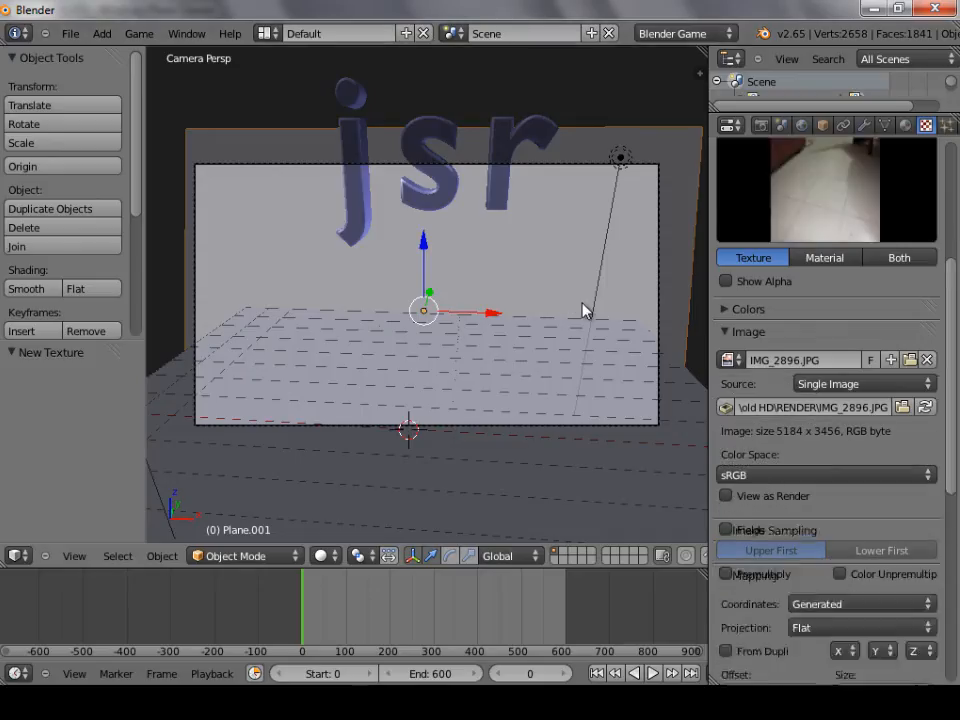
# Step: Set the backdrop texture's mapping coordinates to Window and review its remaining image and influence settings
pyautogui.moveTo(947, 358); pyautogui.dragTo(940, 555)
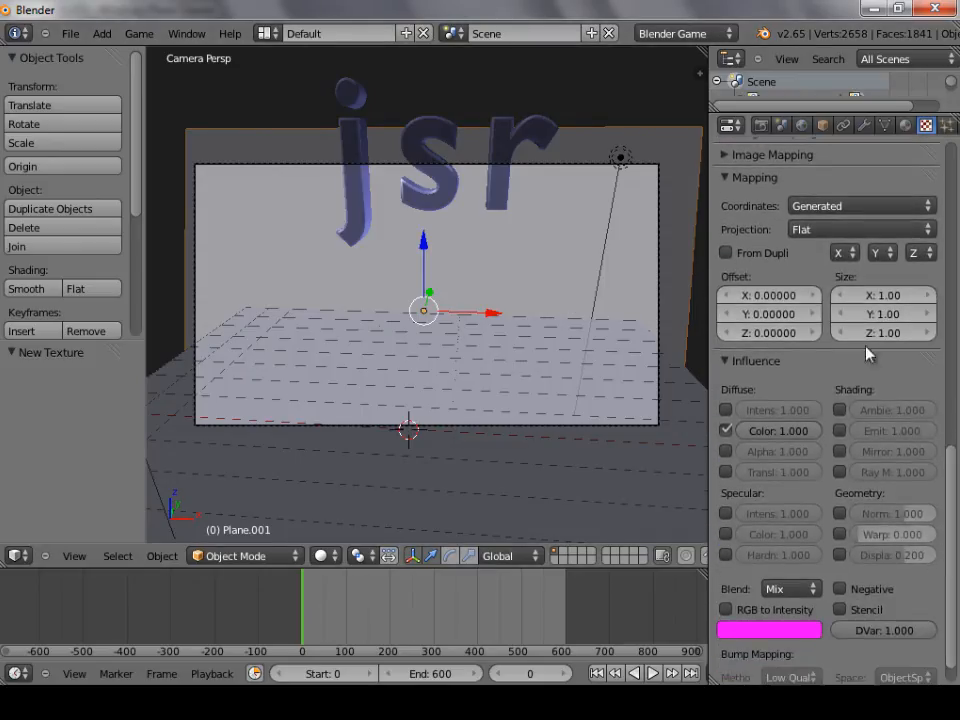
pyautogui.click(857, 212)
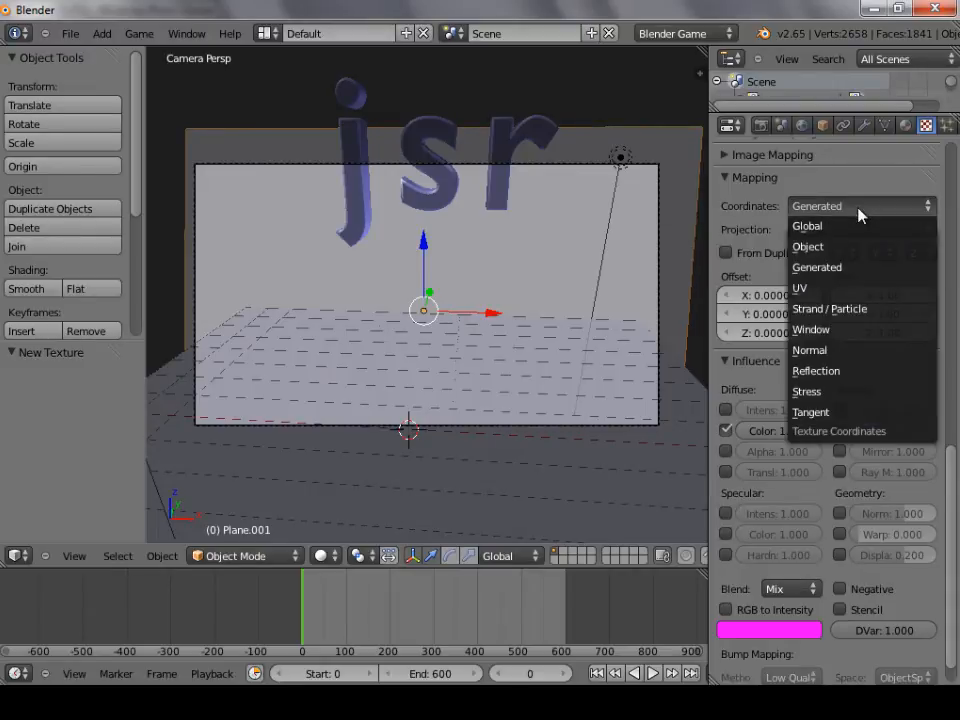
pyautogui.click(851, 333)
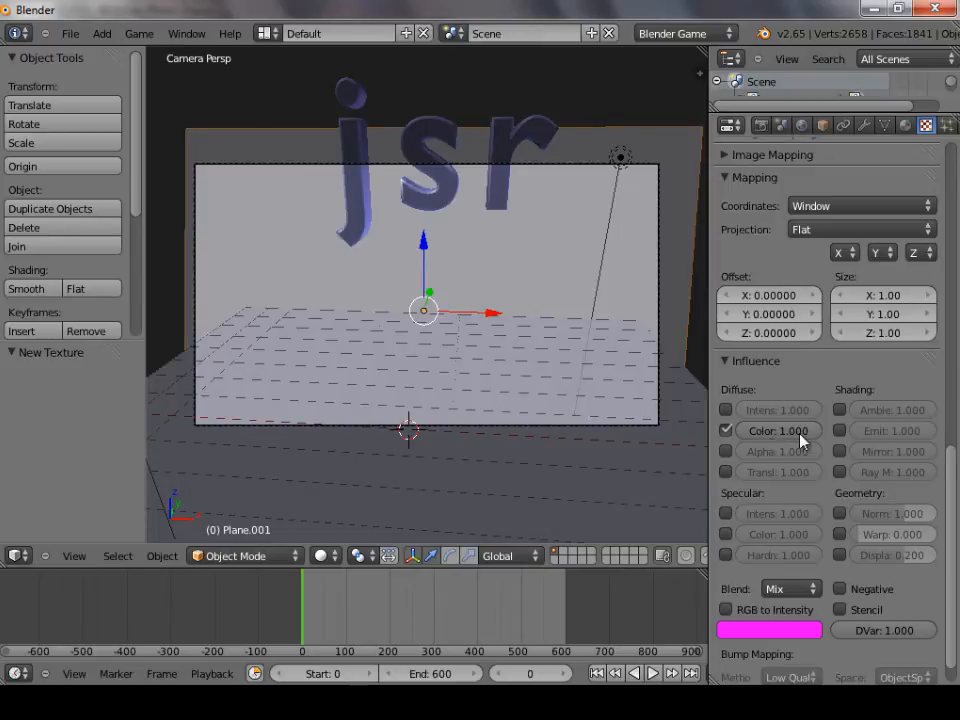
pyautogui.scroll(6, 898, 375)
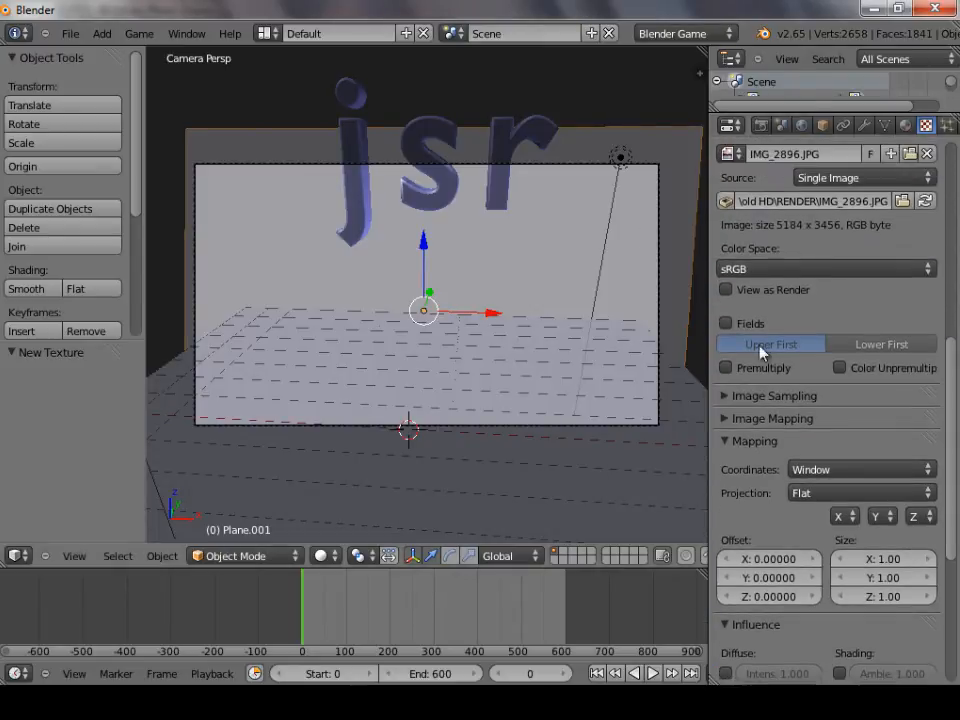
pyautogui.scroll(2, 916, 390)
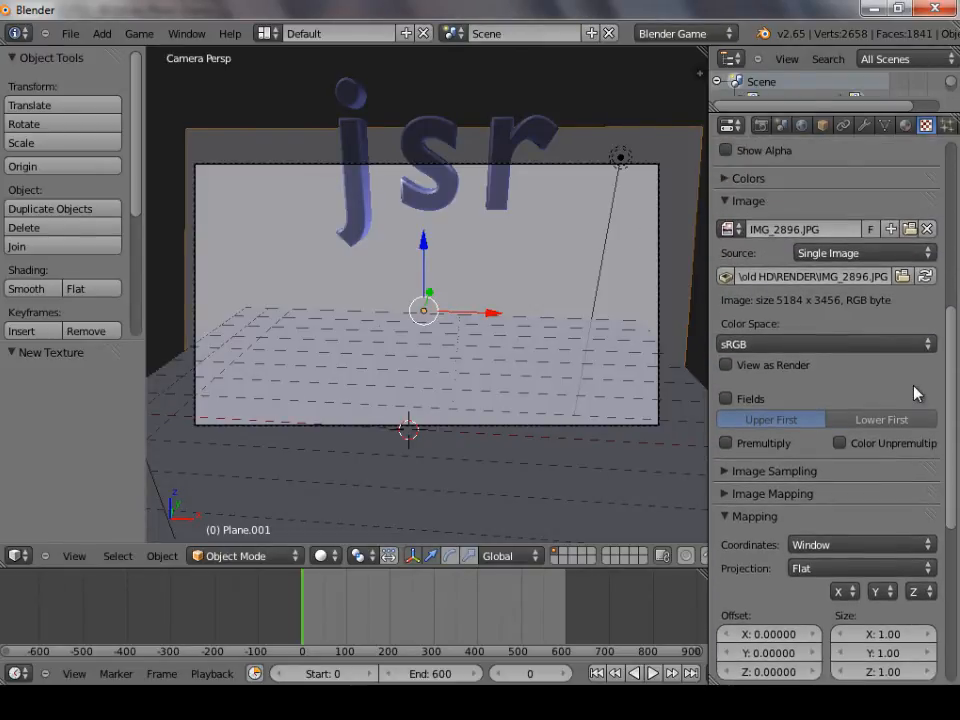
pyautogui.scroll(4, 916, 393)
pyautogui.scroll(-6, 889, 373)
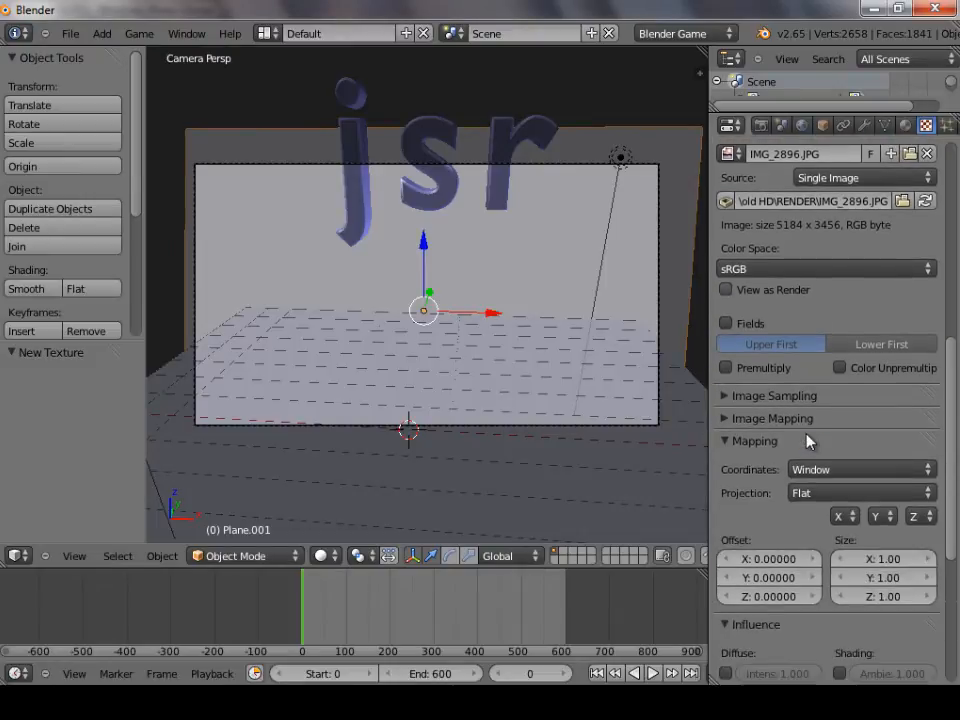
pyautogui.scroll(-7, 808, 441)
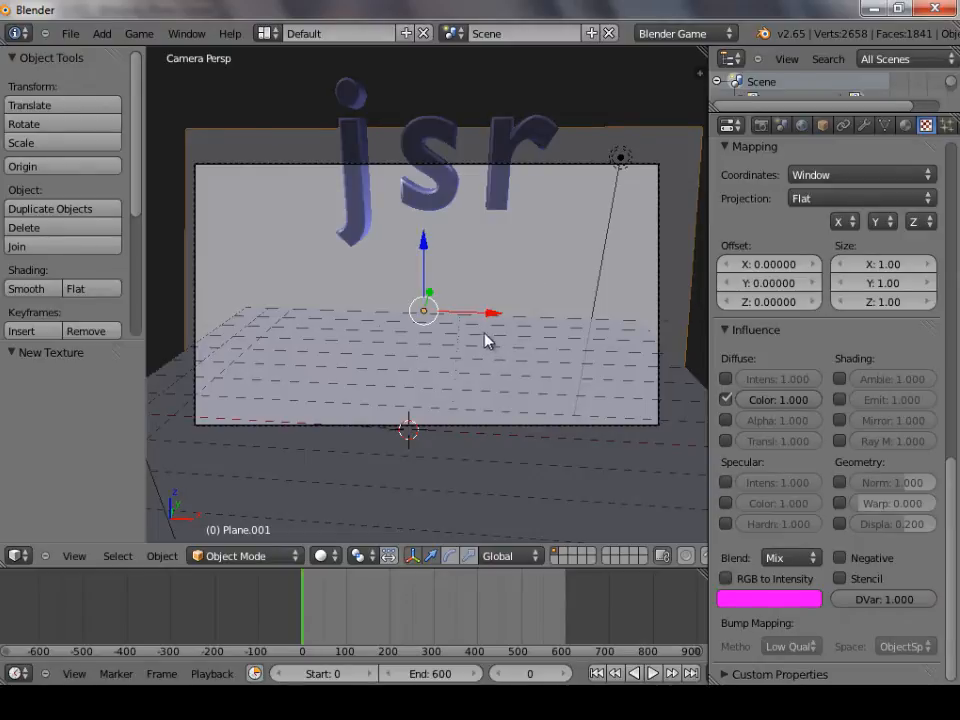
# Step: Render the current frame twice to check how the photo backdrop lines up with the floor plane and letters
pyautogui.press('F12')
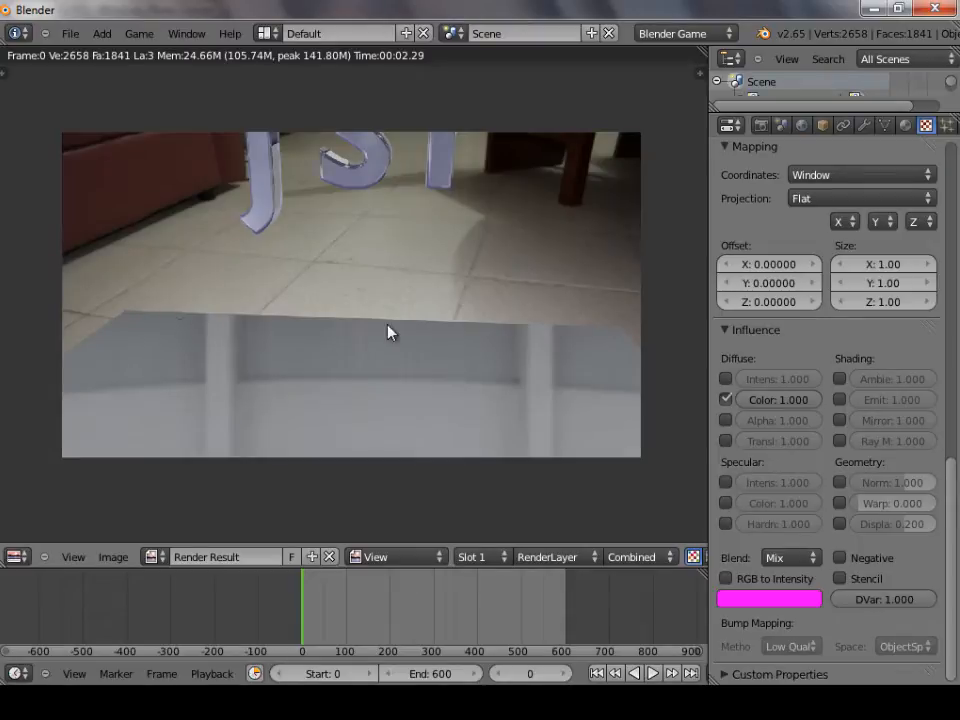
pyautogui.press('Escape')
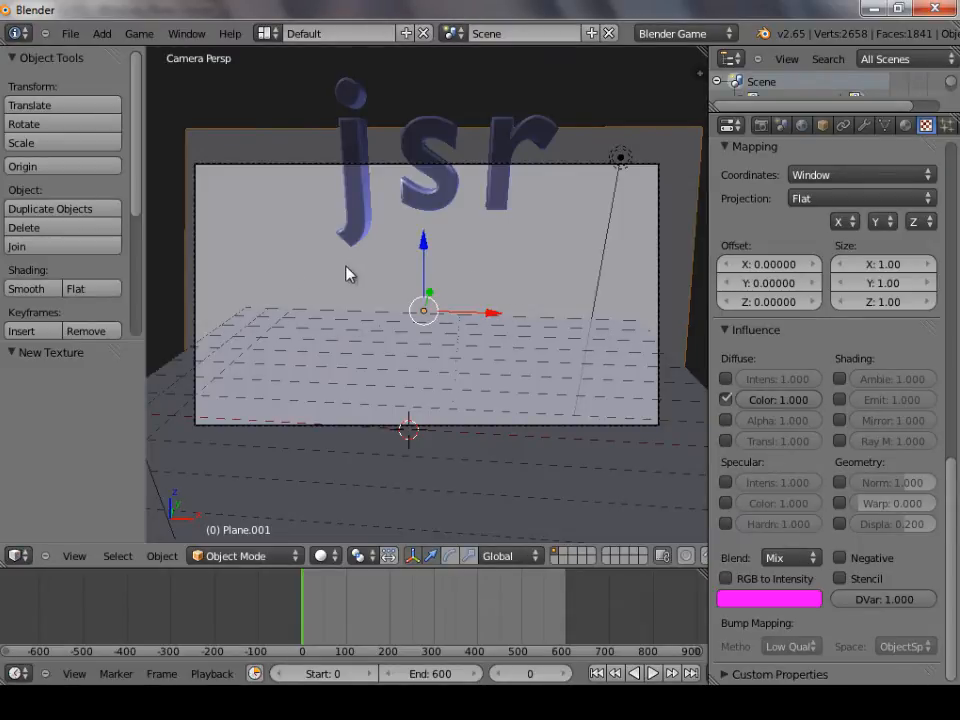
pyautogui.press('F12')
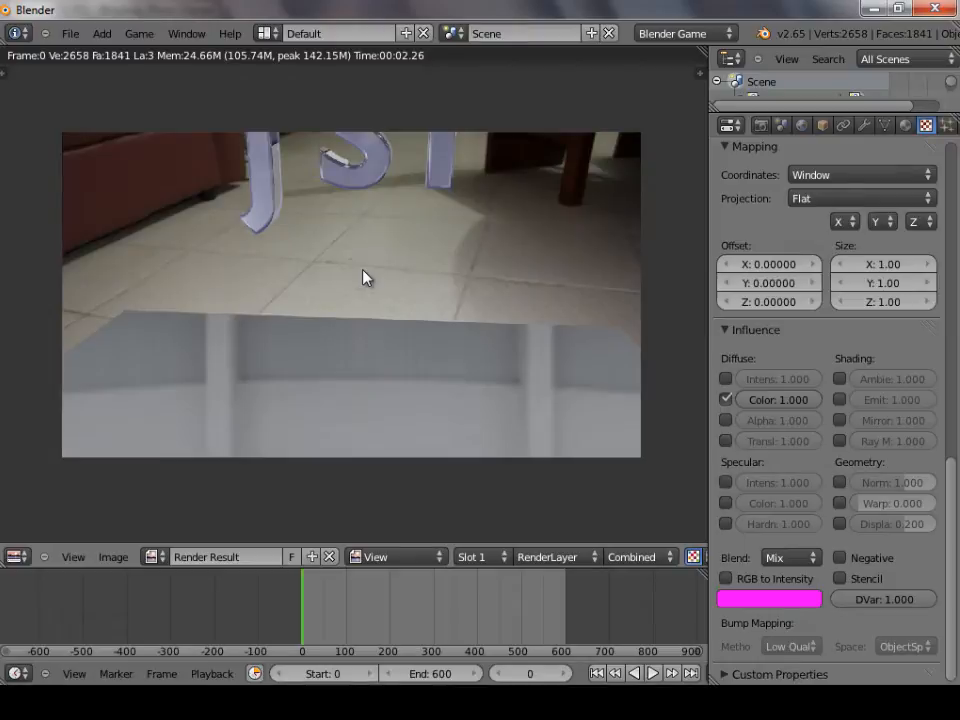
pyautogui.press('Escape')
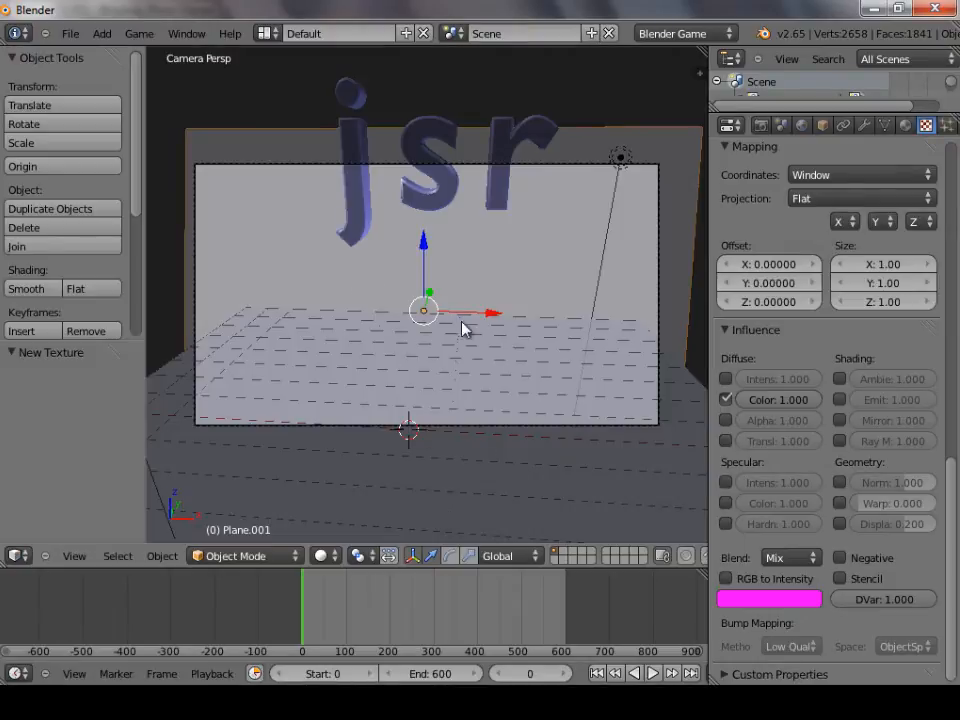
# Step: Enable Z Transparency on the floor plane's shadows-only material and render a test frame
pyautogui.rightClick(457, 350)
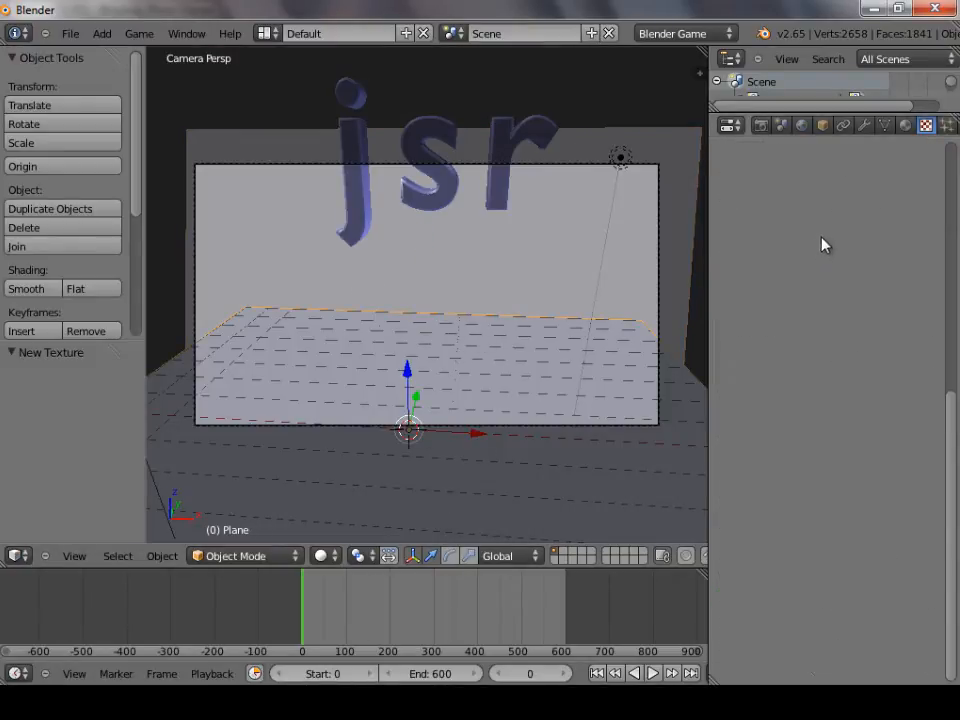
pyautogui.click(906, 127)
pyautogui.scroll(-8, 900, 335)
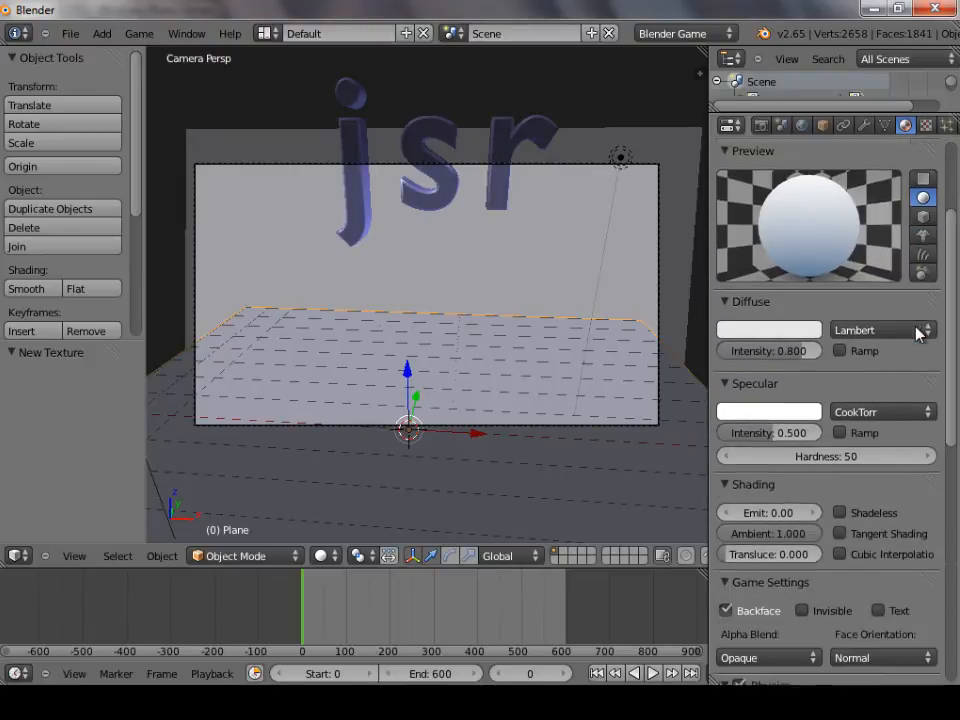
pyautogui.scroll(-9, 890, 340)
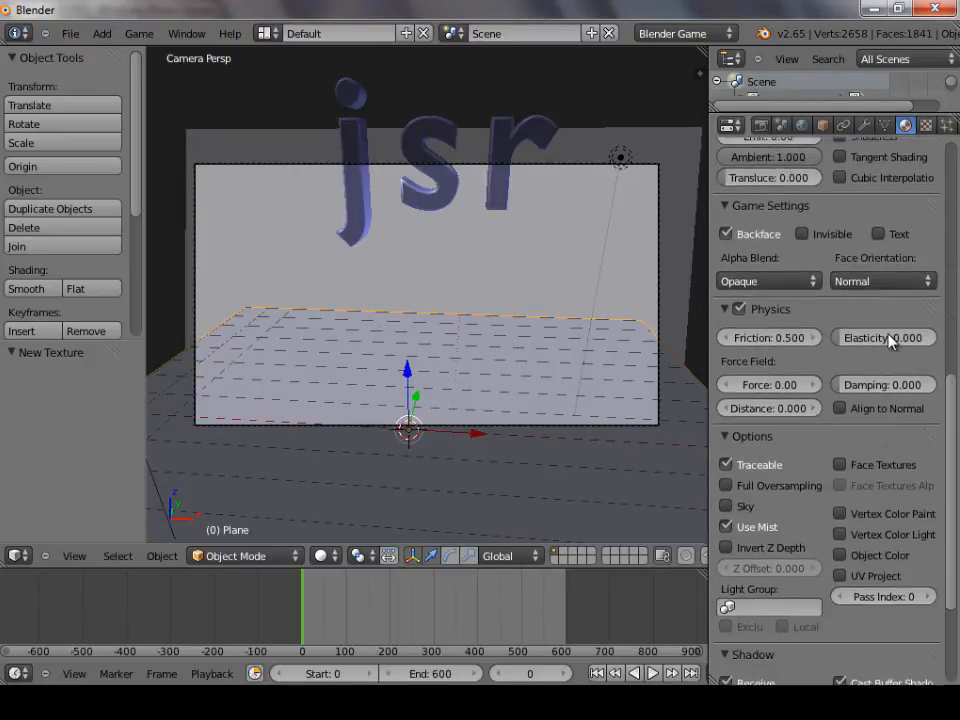
pyautogui.scroll(15, 886, 342)
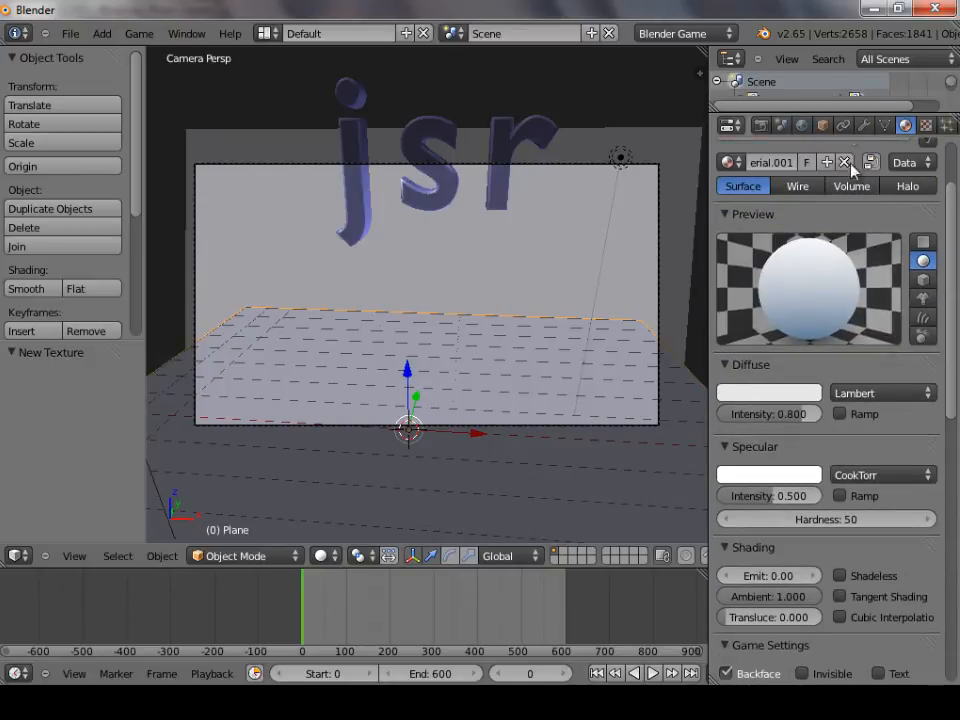
pyautogui.scroll(-5, 879, 313)
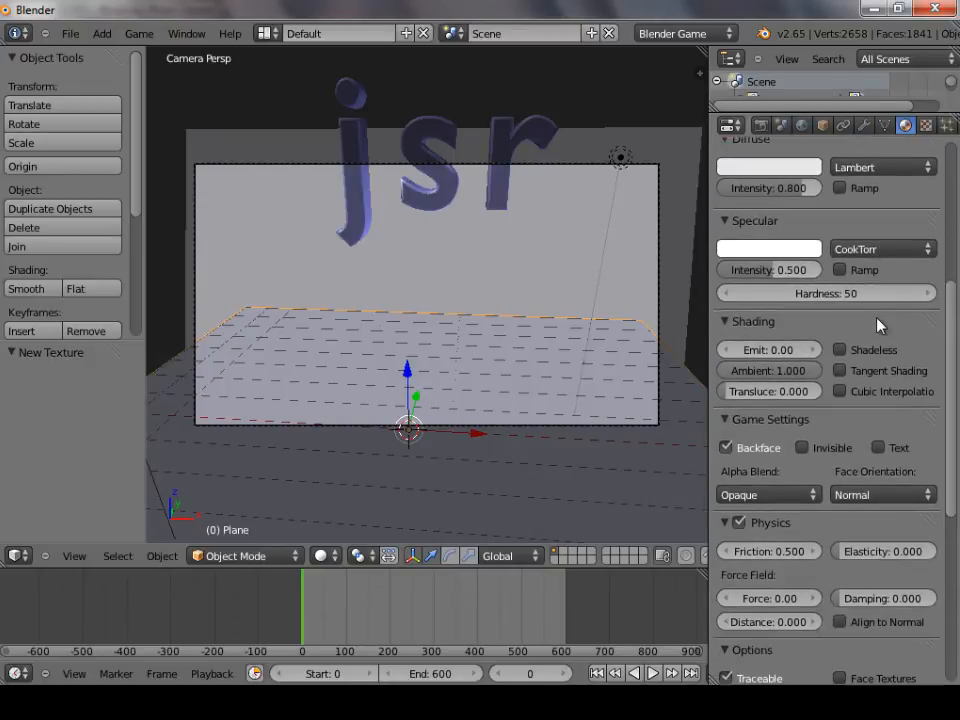
pyautogui.scroll(-9, 879, 325)
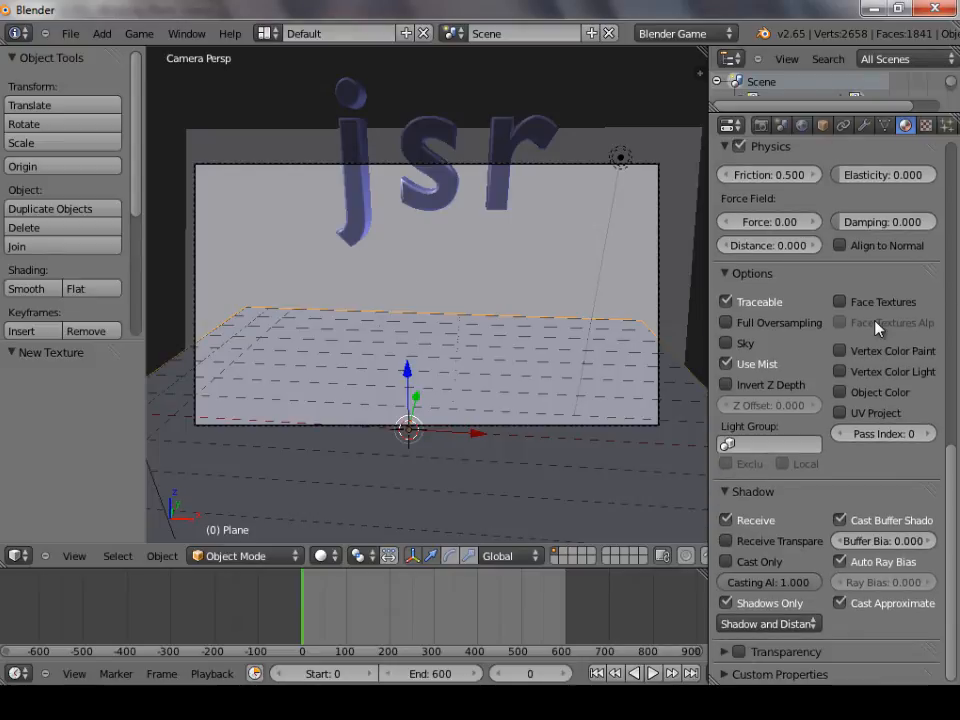
pyautogui.click(727, 652)
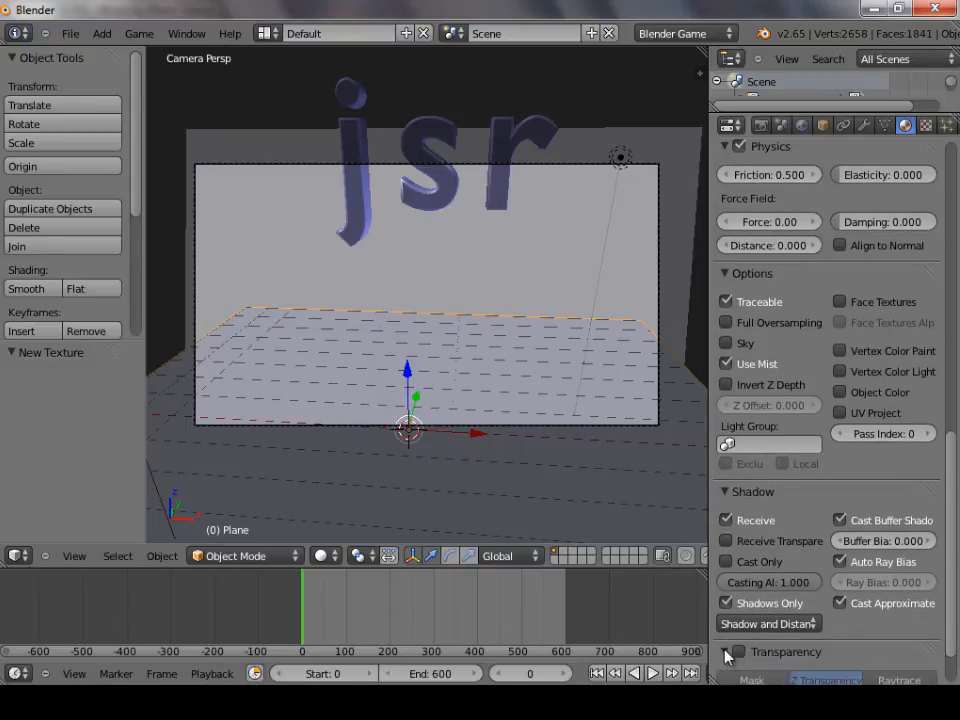
pyautogui.click(738, 652)
pyautogui.scroll(-2, 838, 574)
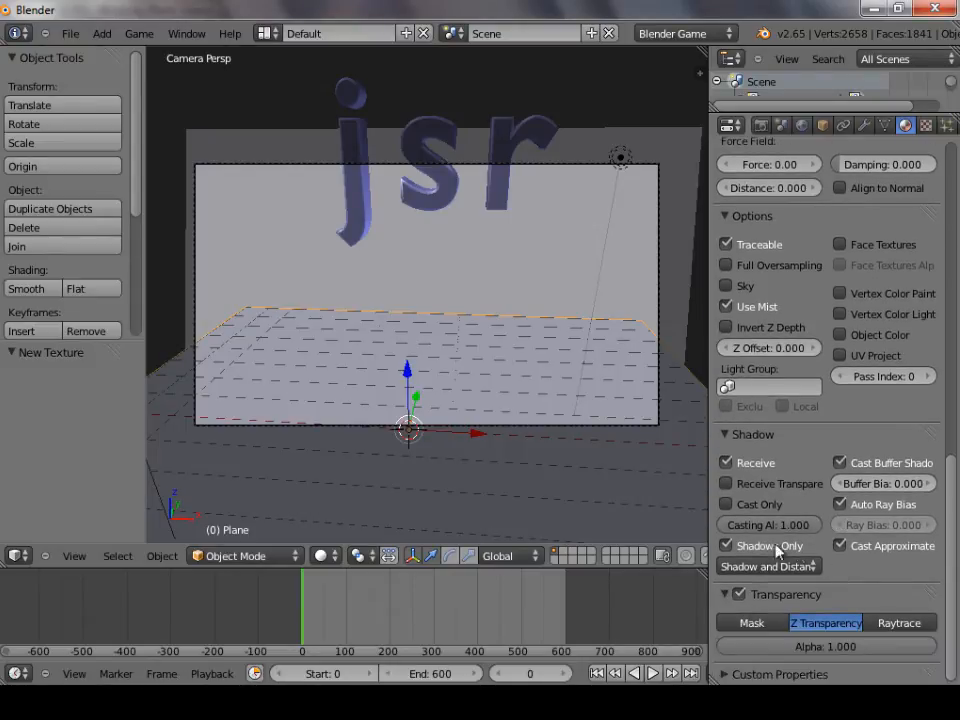
pyautogui.press('F12')
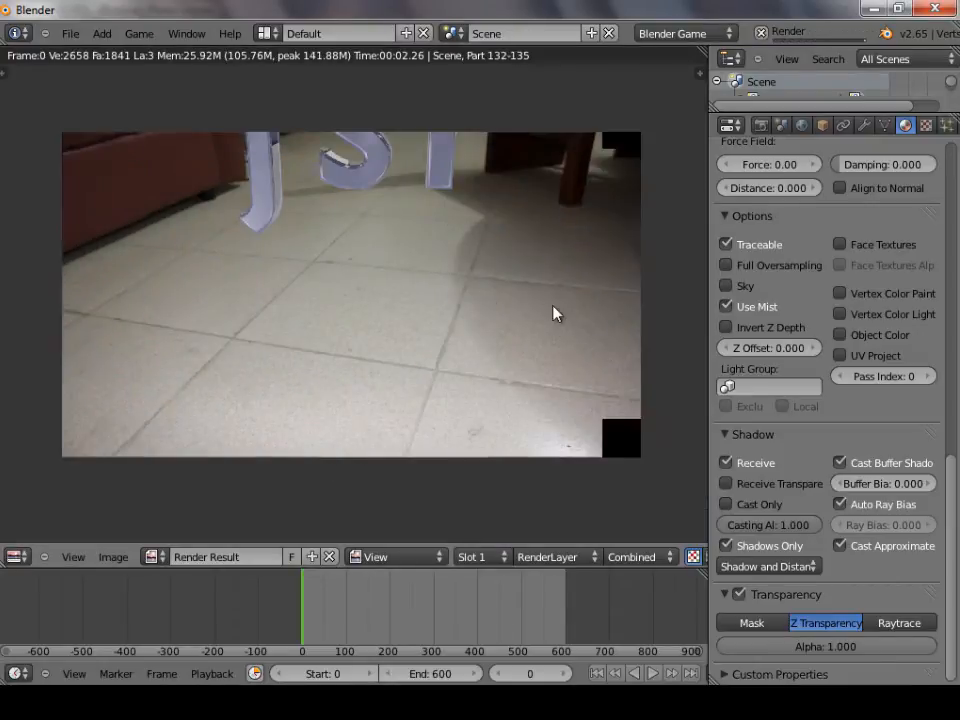
pyautogui.press('Escape')
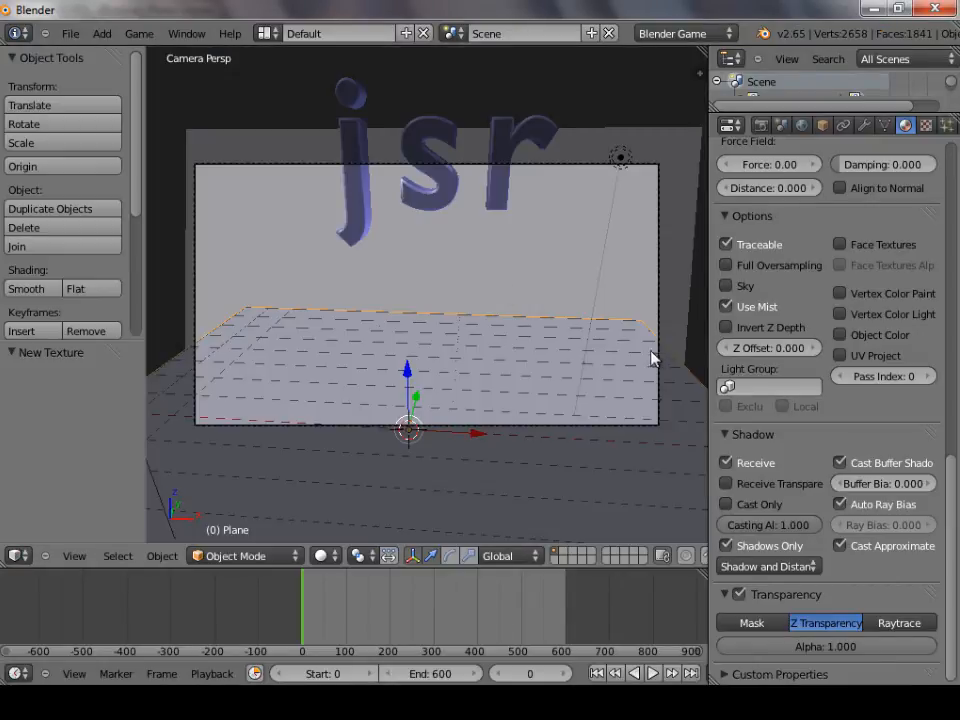
# Step: Preview the scene in Texture viewport shading, restore Solid shading, and play the game simulation of the falling letters
pyautogui.rightClick(435, 190)
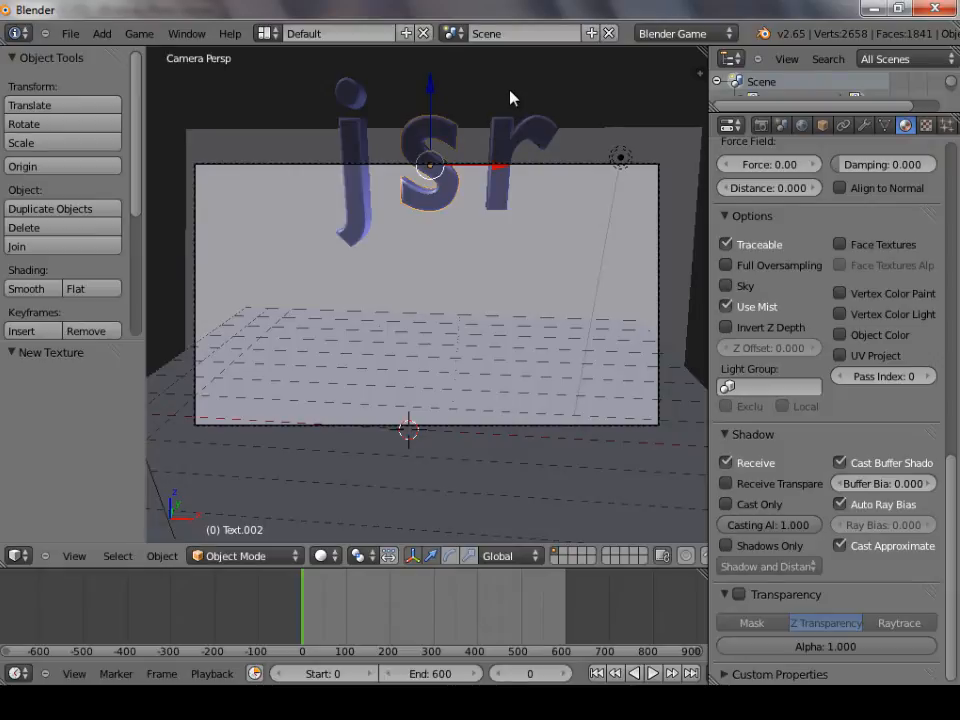
pyautogui.click(325, 556)
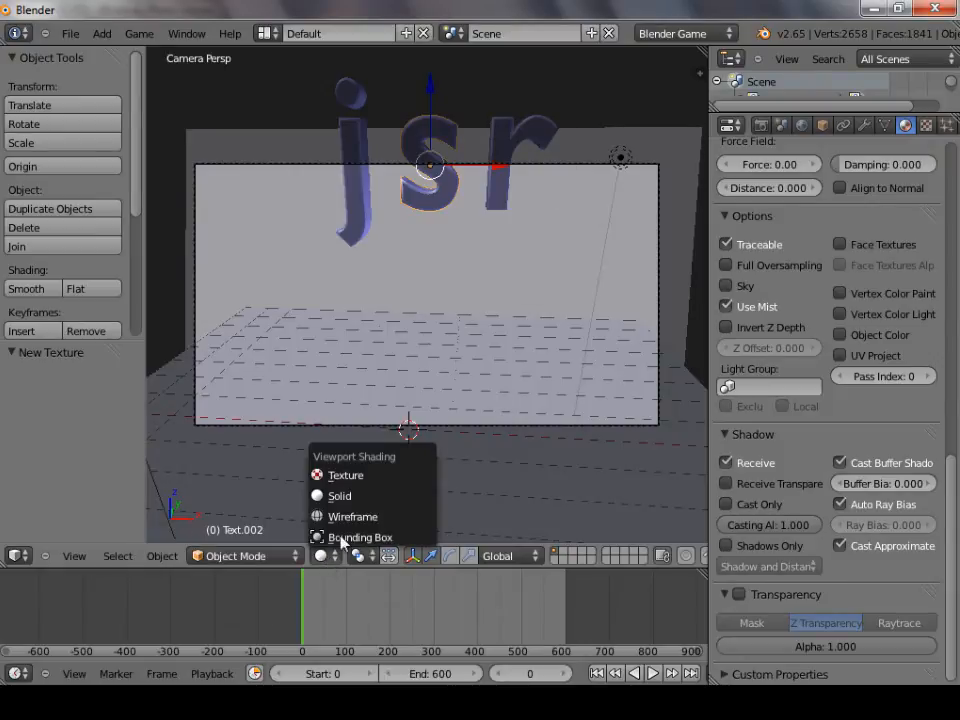
pyautogui.click(368, 480)
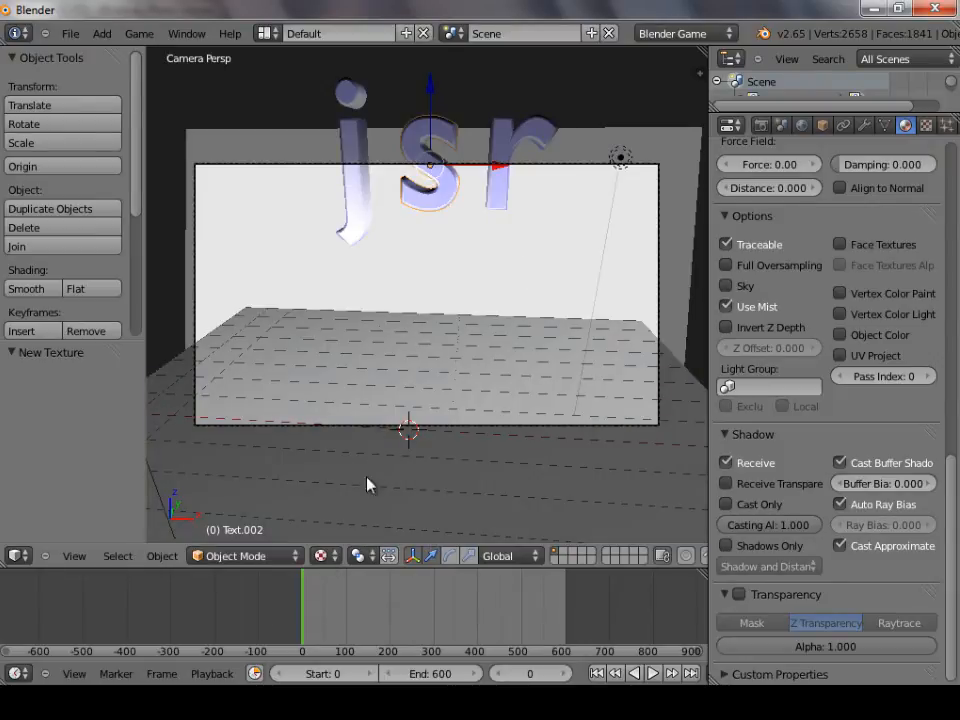
pyautogui.click(333, 558)
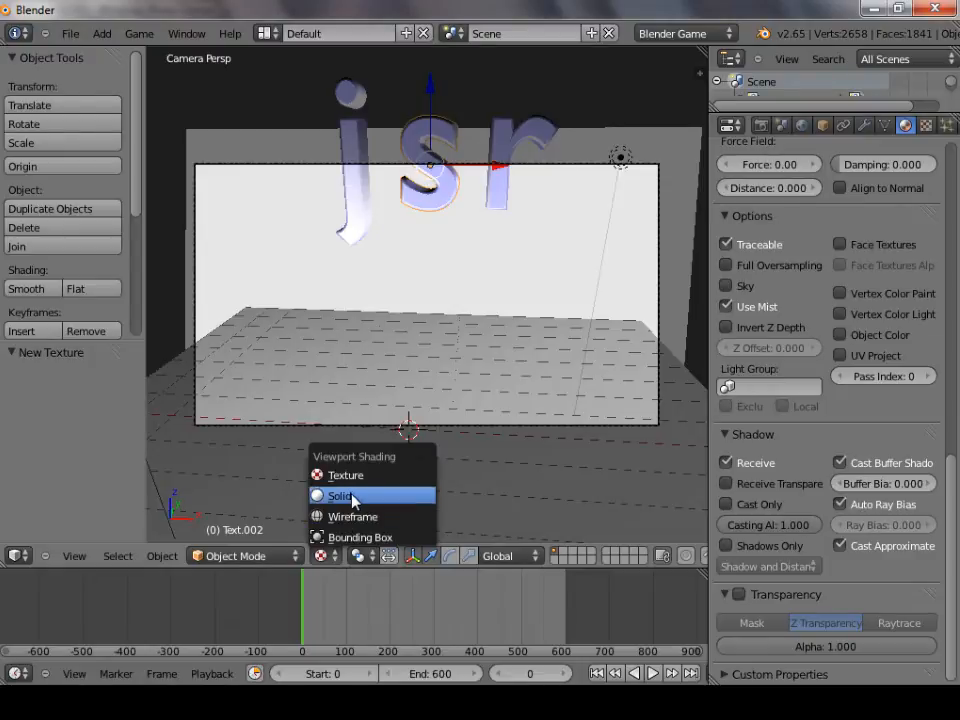
pyautogui.click(357, 497)
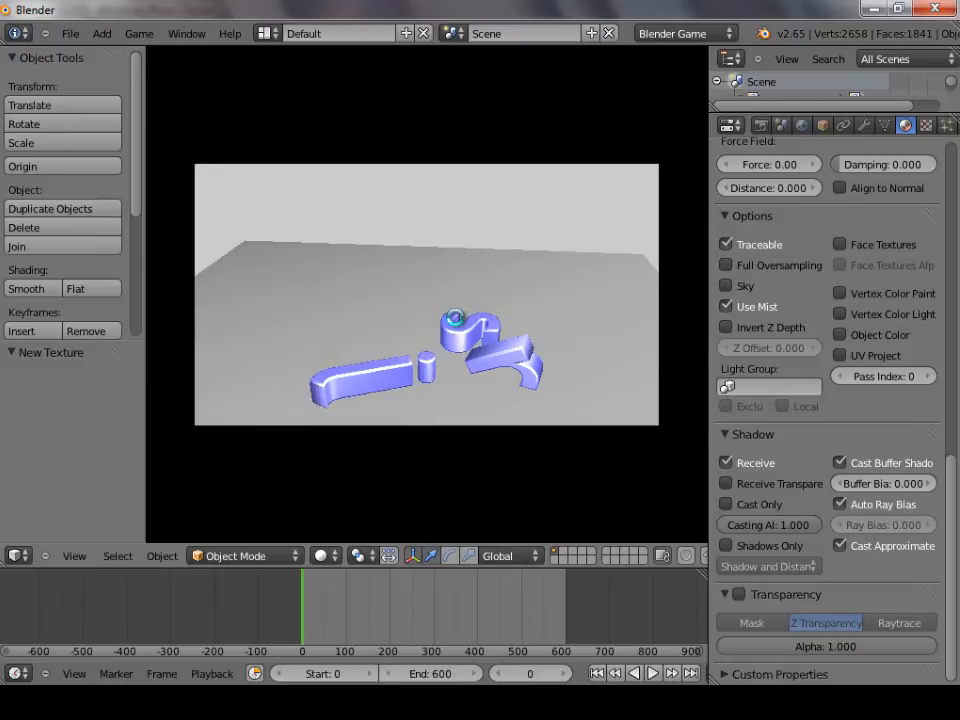
pyautogui.press('Escape')
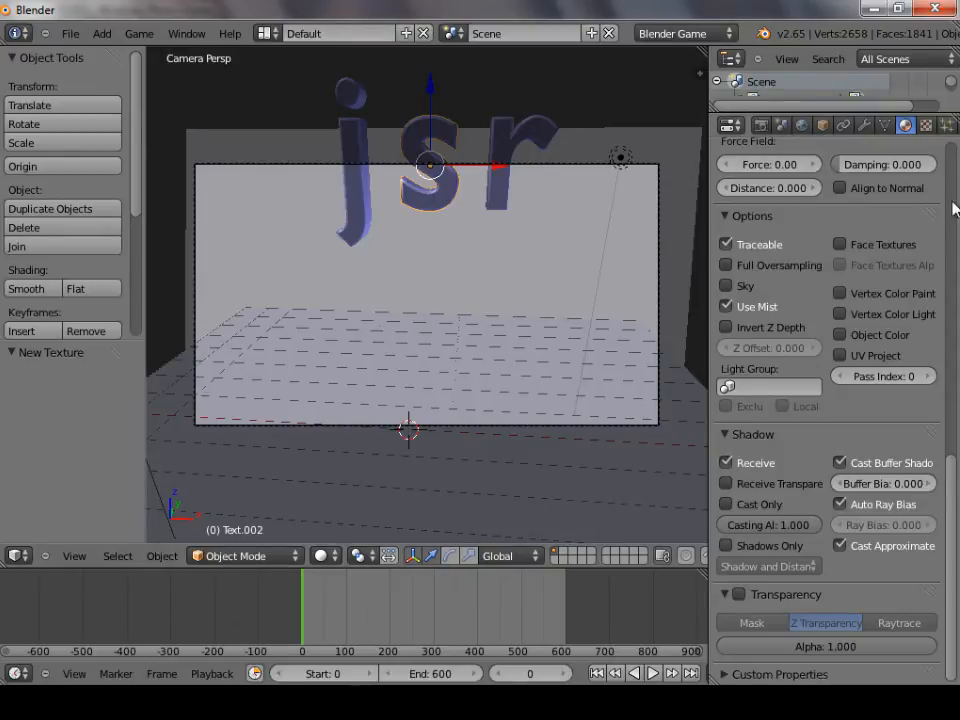
# Step: Set the collision bounds margin of the letter j to 0.120 in its physics settings
pyautogui.rightClick(349, 208)
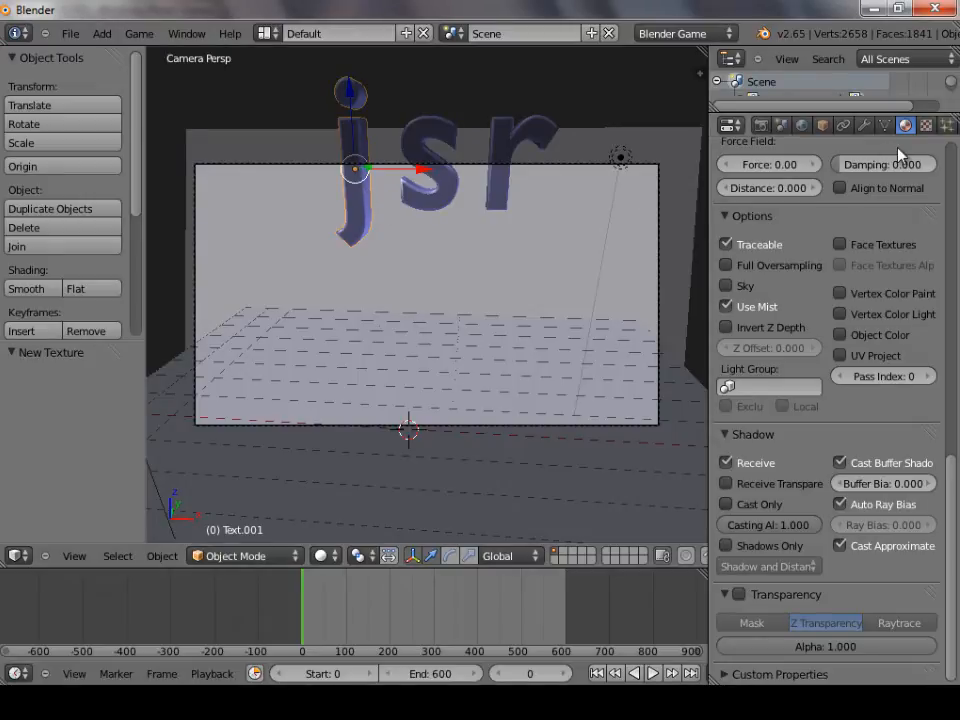
pyautogui.scroll(5, 926, 163)
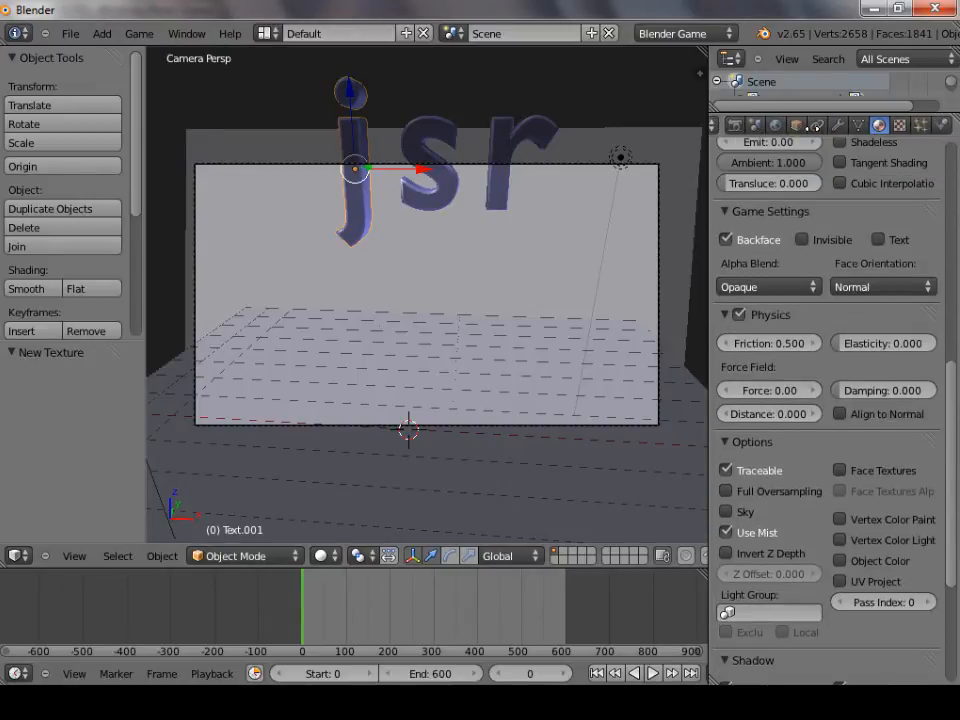
pyautogui.click(946, 125)
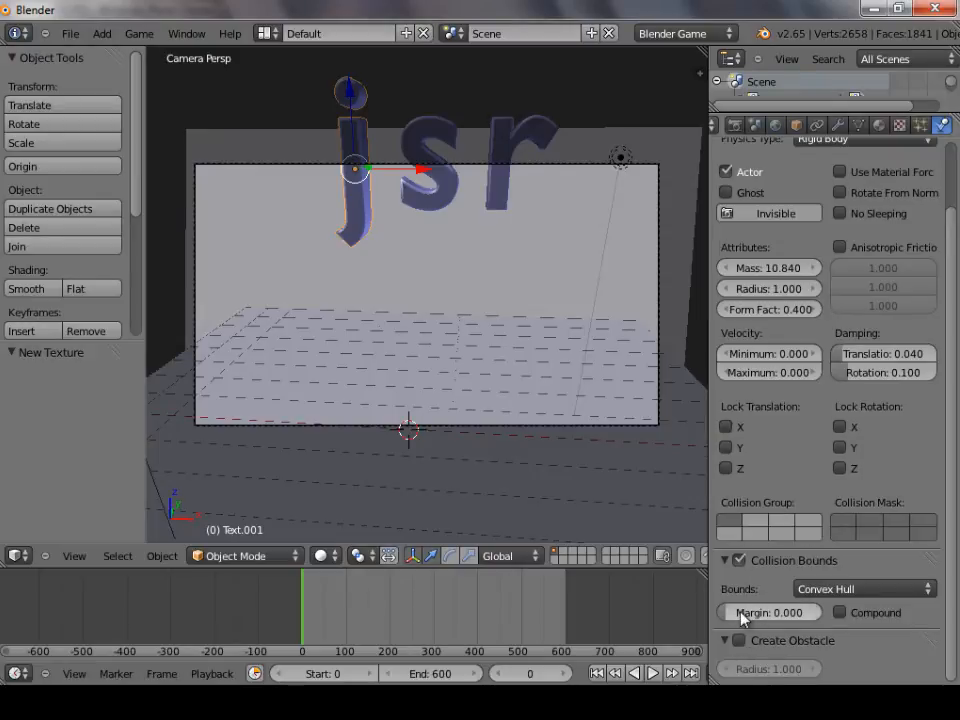
pyautogui.moveTo(728, 620); pyautogui.dragTo(743, 620)
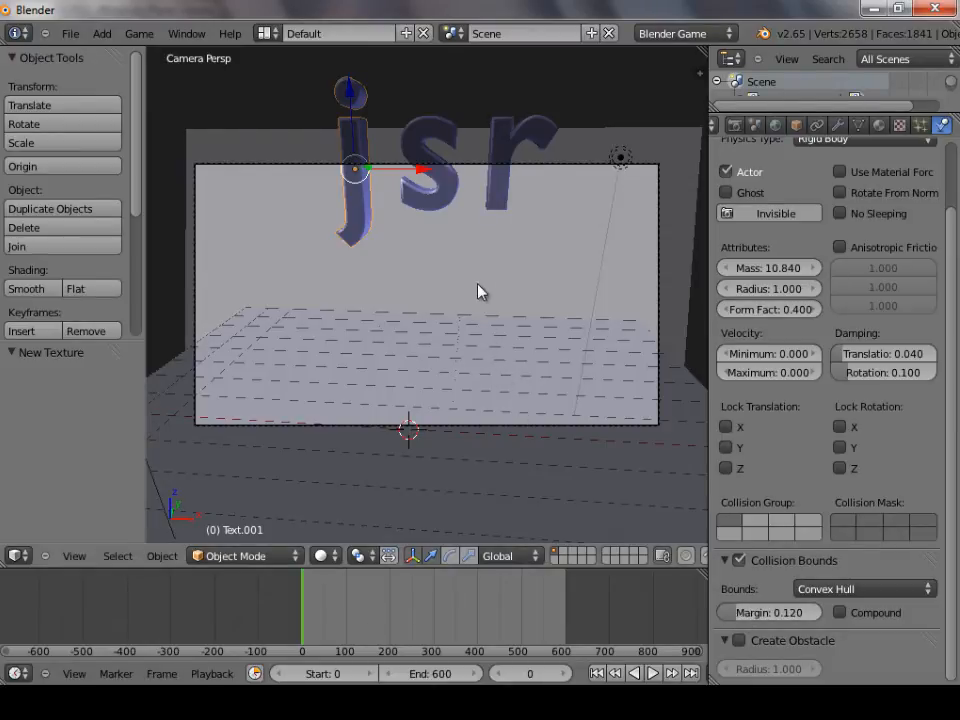
# Step: Set the collision bounds margin of the letter s to 0.185, playing the falling-letters simulation before and after the change
pyautogui.press('p')
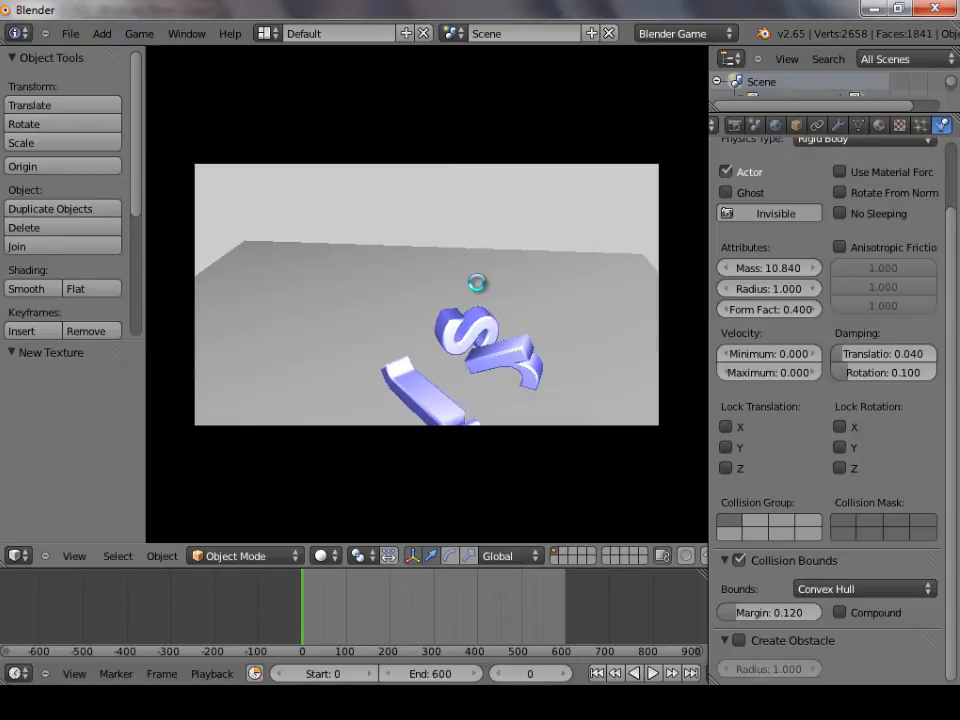
pyautogui.press('Escape')
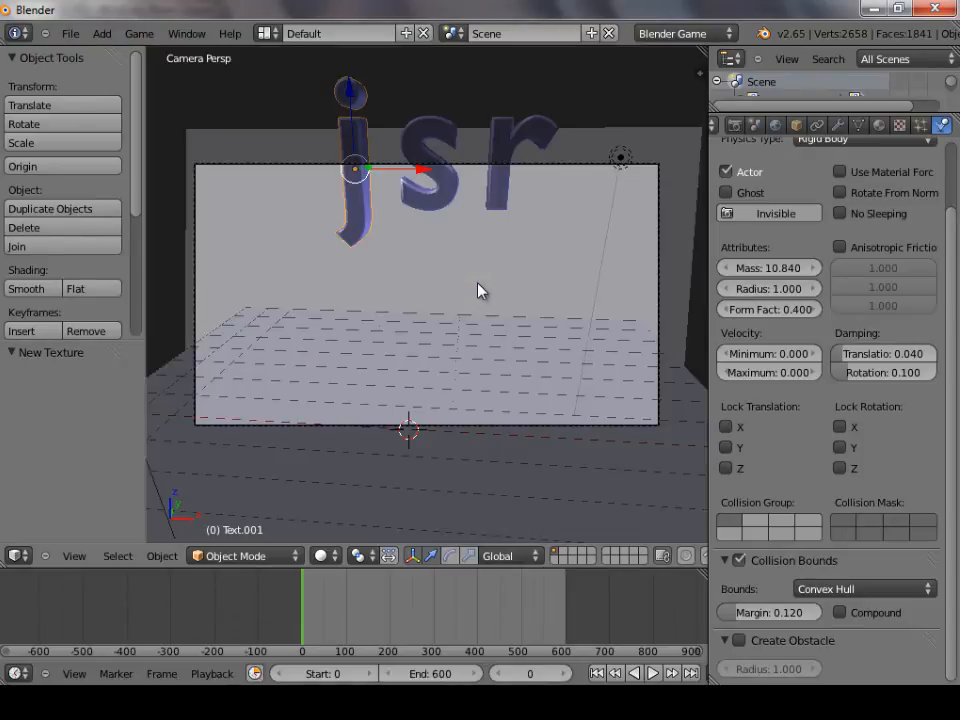
pyautogui.rightClick(450, 197)
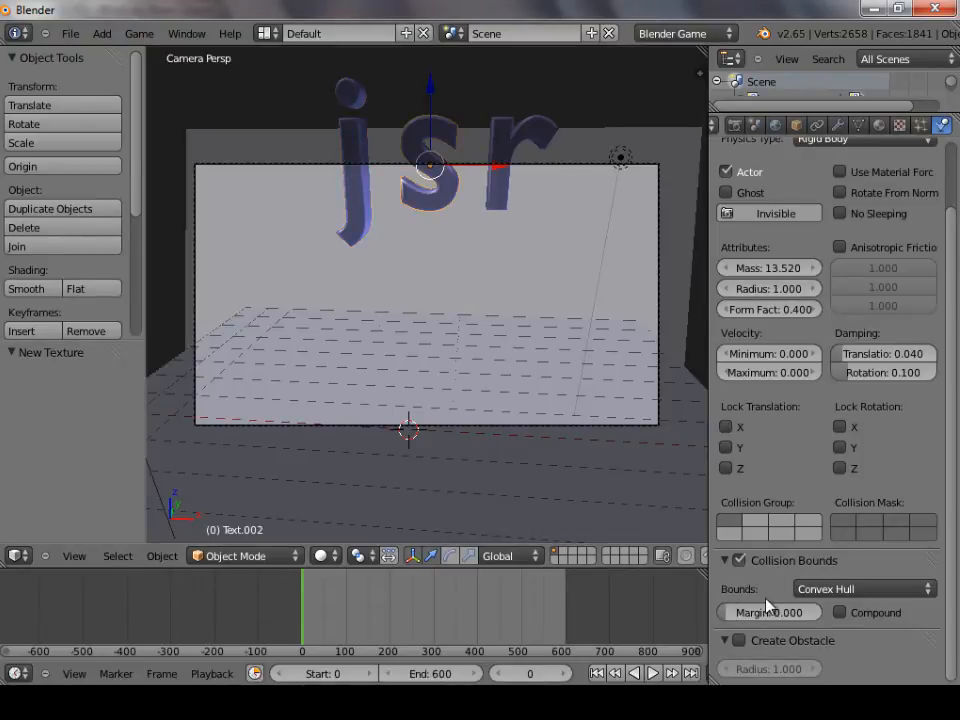
pyautogui.moveTo(735, 612); pyautogui.dragTo(760, 612)
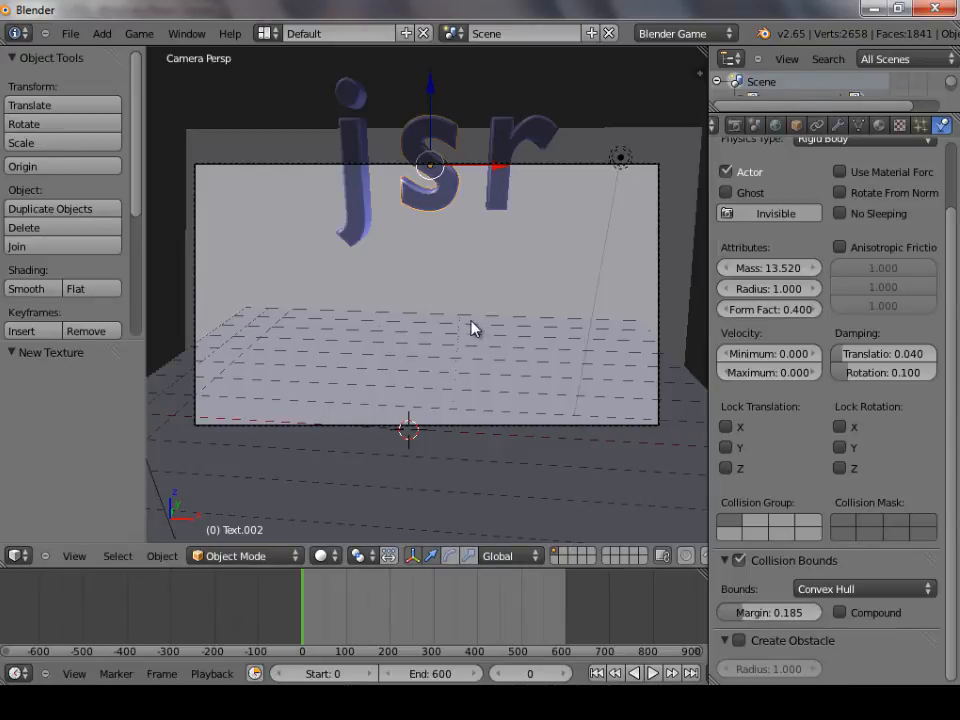
pyautogui.press('p')
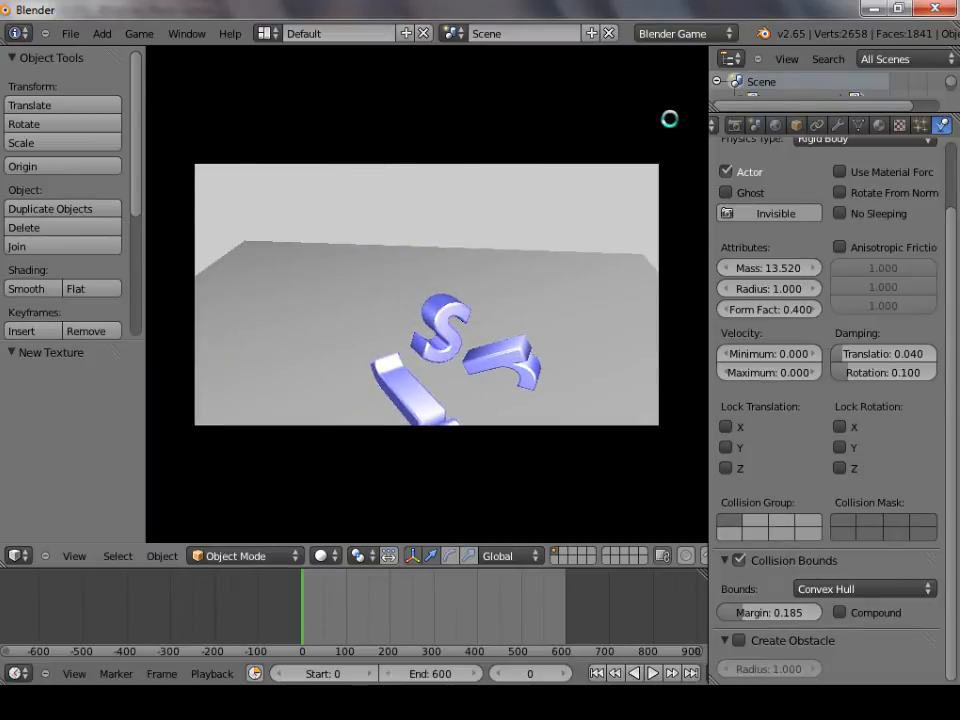
pyautogui.press('Escape')
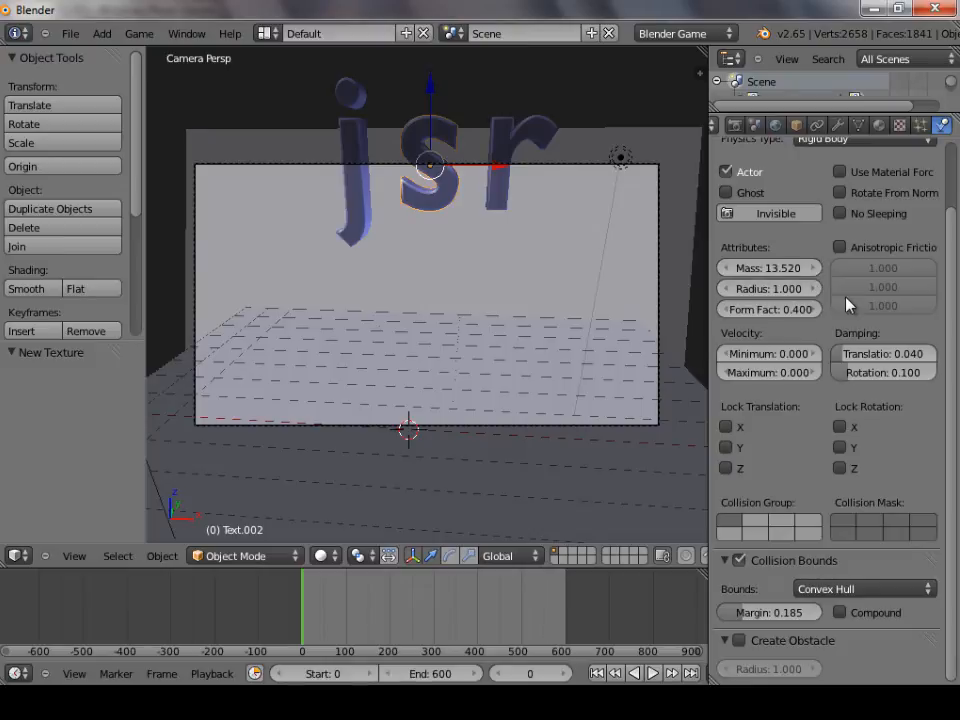
# Step: Review the floor plane's physics and object settings and the world's physics settings
pyautogui.scroll(3, 870, 312)
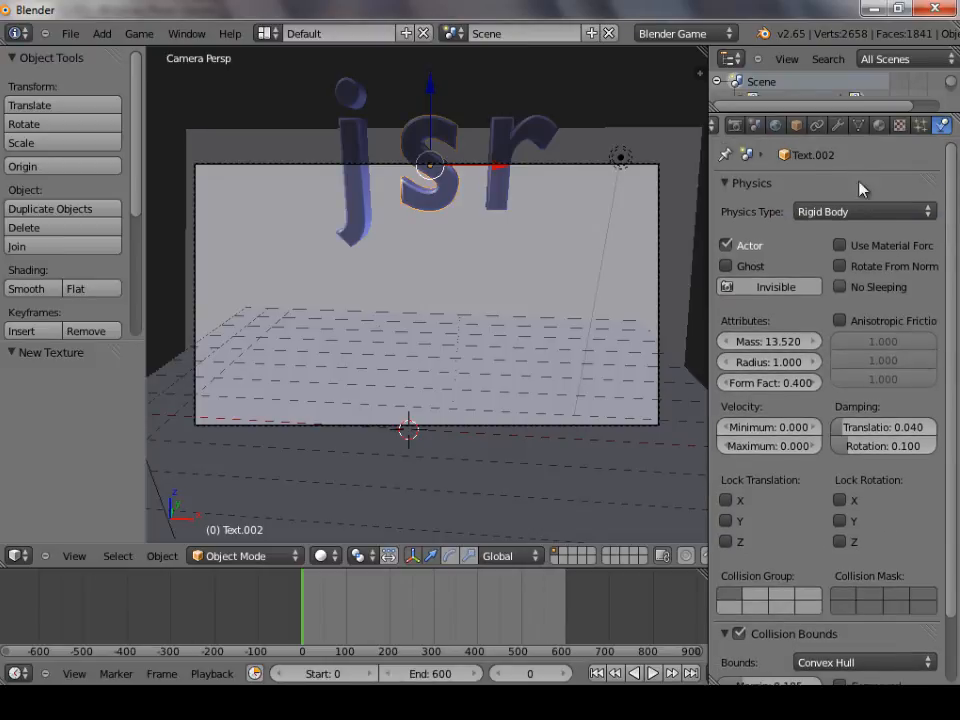
pyautogui.rightClick(447, 386)
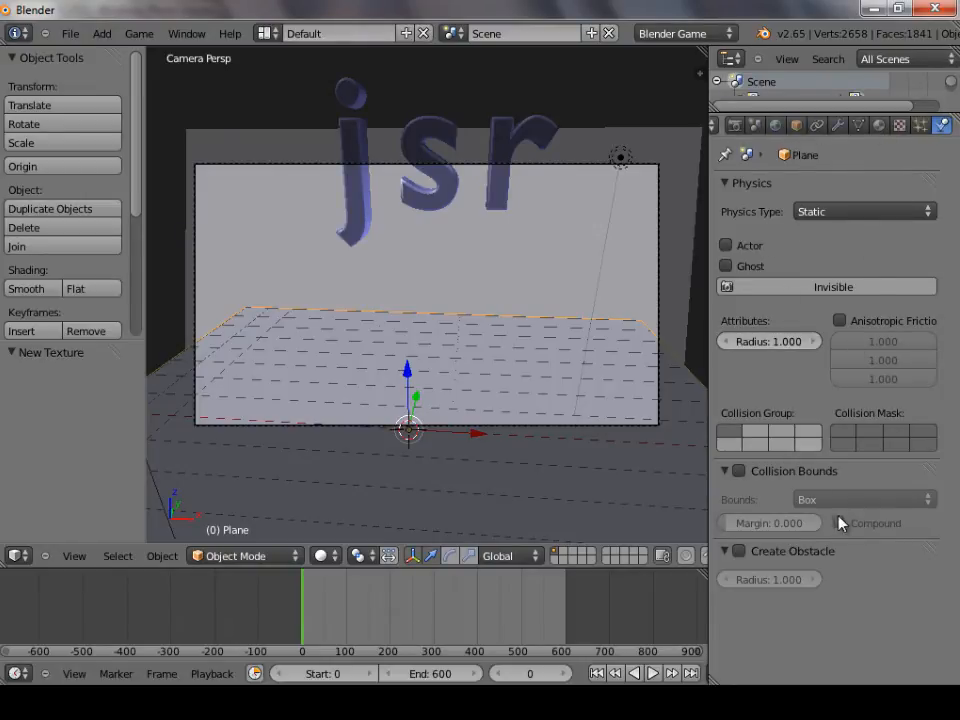
pyautogui.click(793, 125)
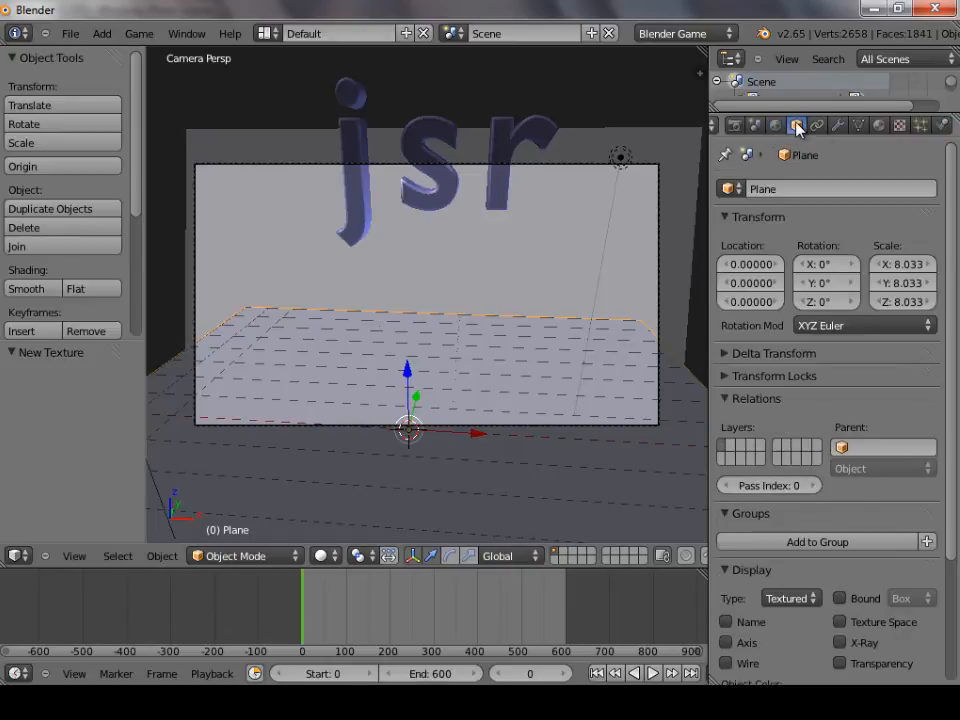
pyautogui.click(777, 126)
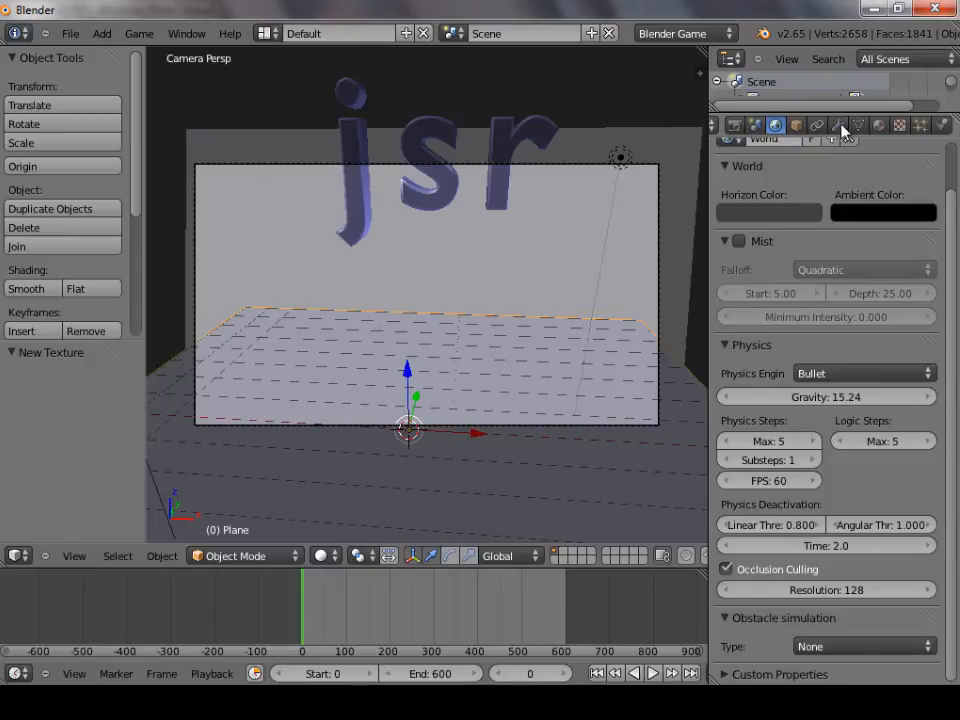
pyautogui.click(942, 126)
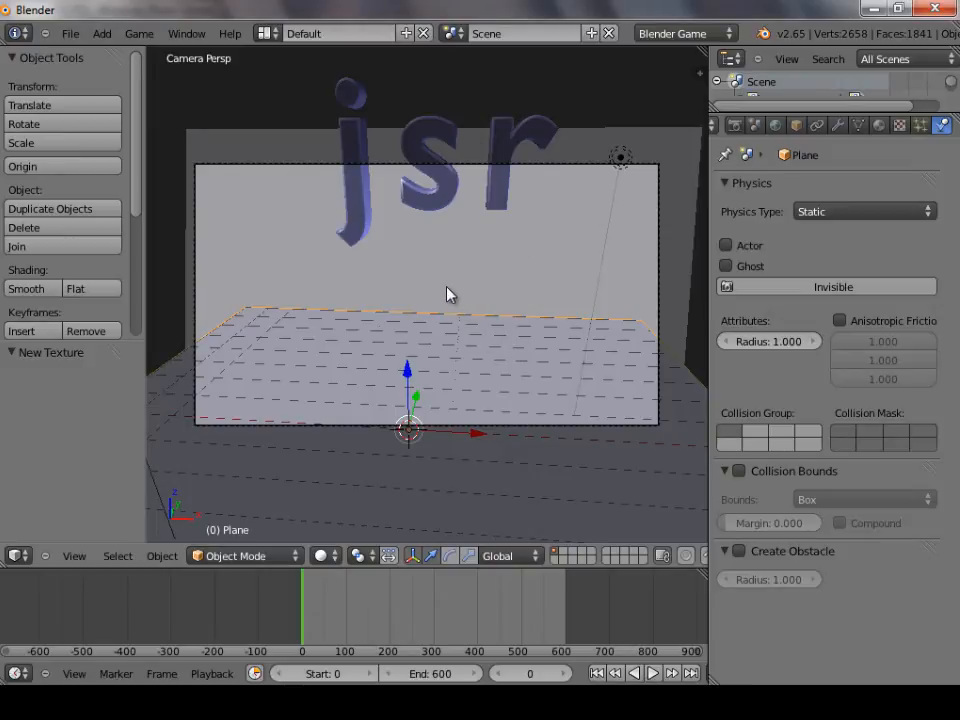
pyautogui.moveTo(320, 598); pyautogui.dragTo(285, 645)
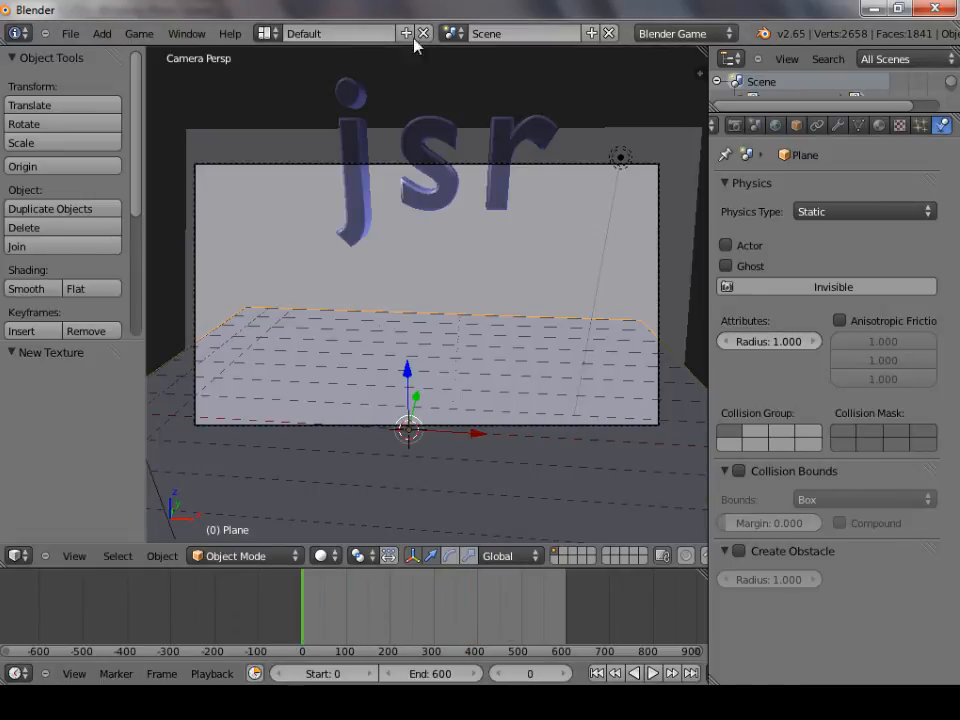
pyautogui.click(683, 33)
pyautogui.click(683, 47)
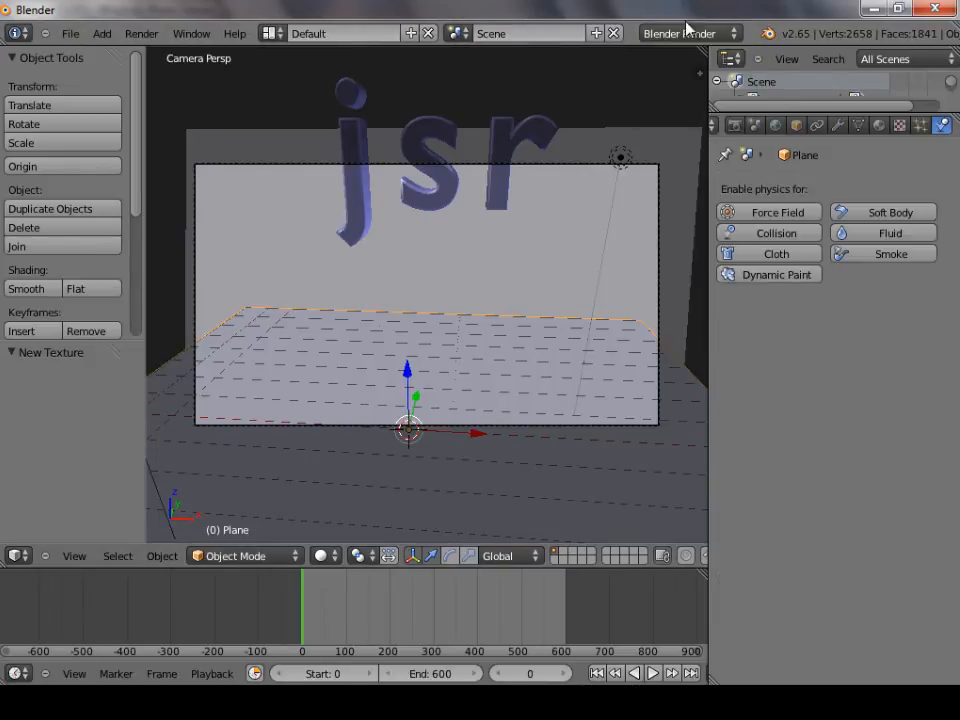
pyautogui.click(687, 33)
pyautogui.click(694, 72)
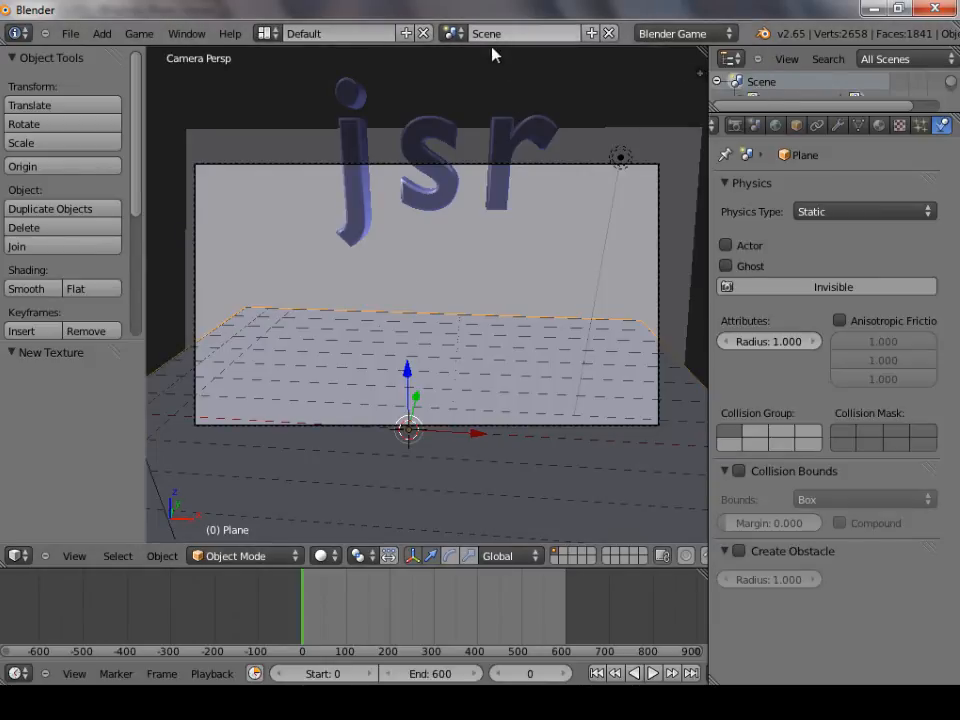
# Step: Enable Record Animation for the game engine, set the current frame to 45, and run the simulation to record the letters' fall
pyautogui.click(142, 34)
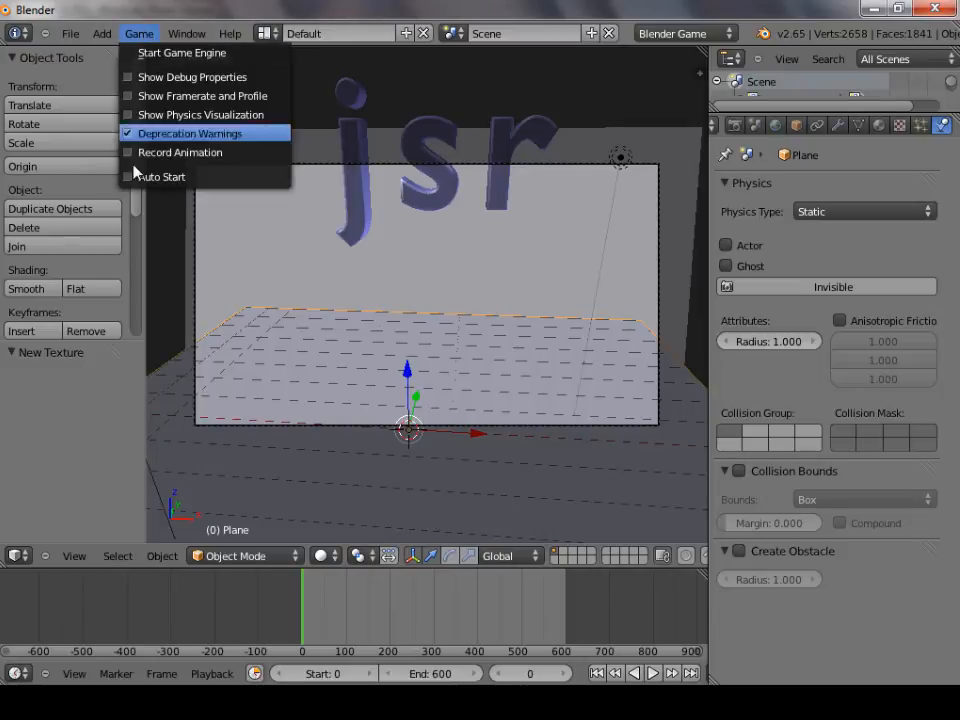
pyautogui.click(134, 155)
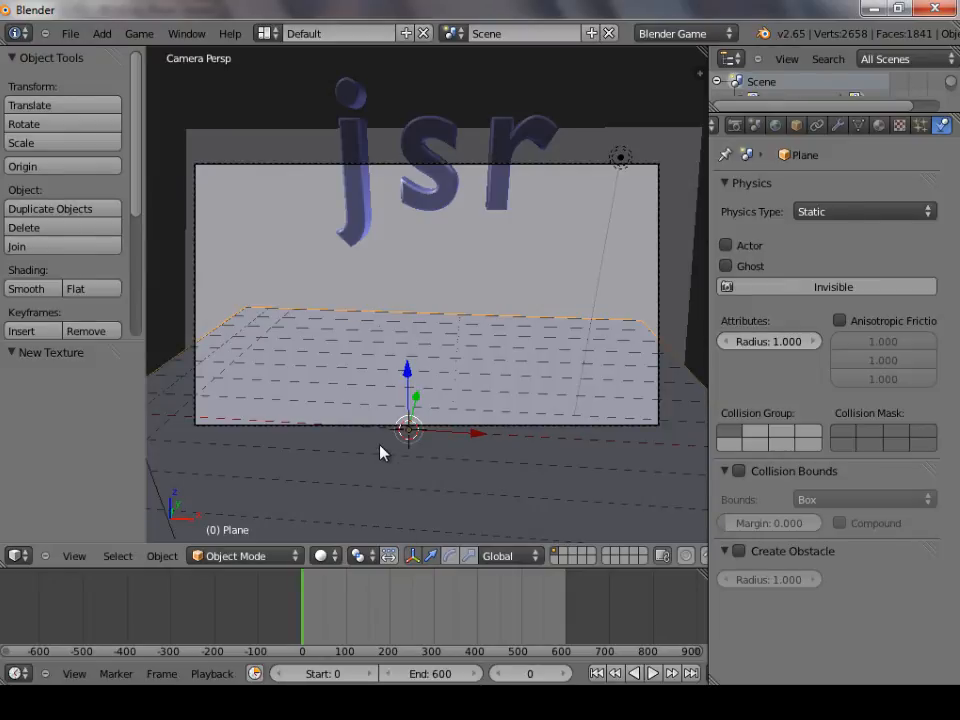
pyautogui.click(324, 611)
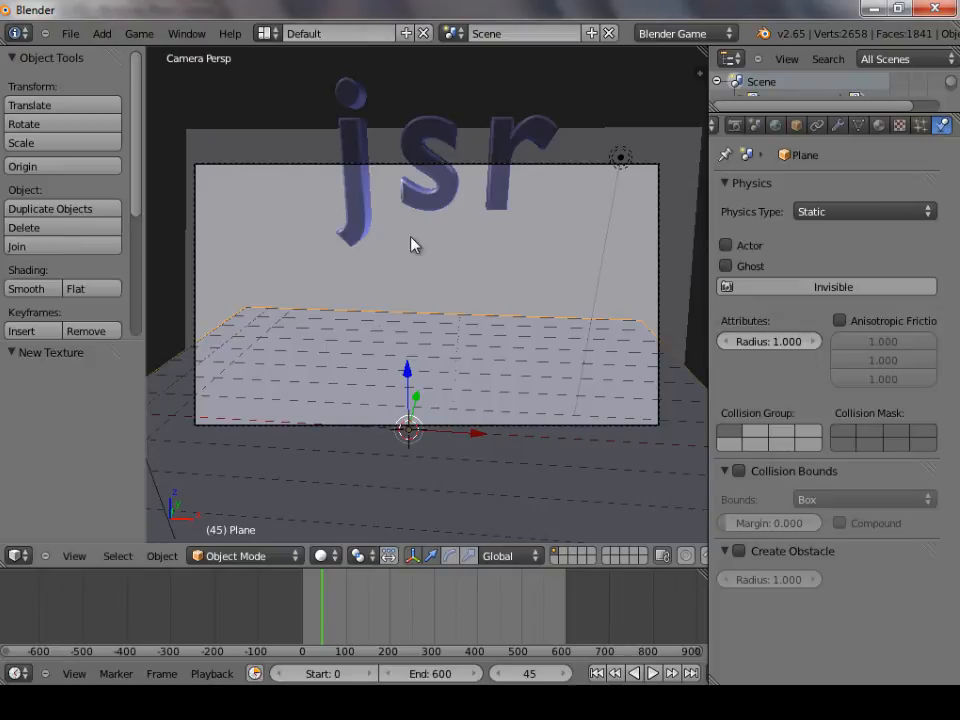
pyautogui.press('p')
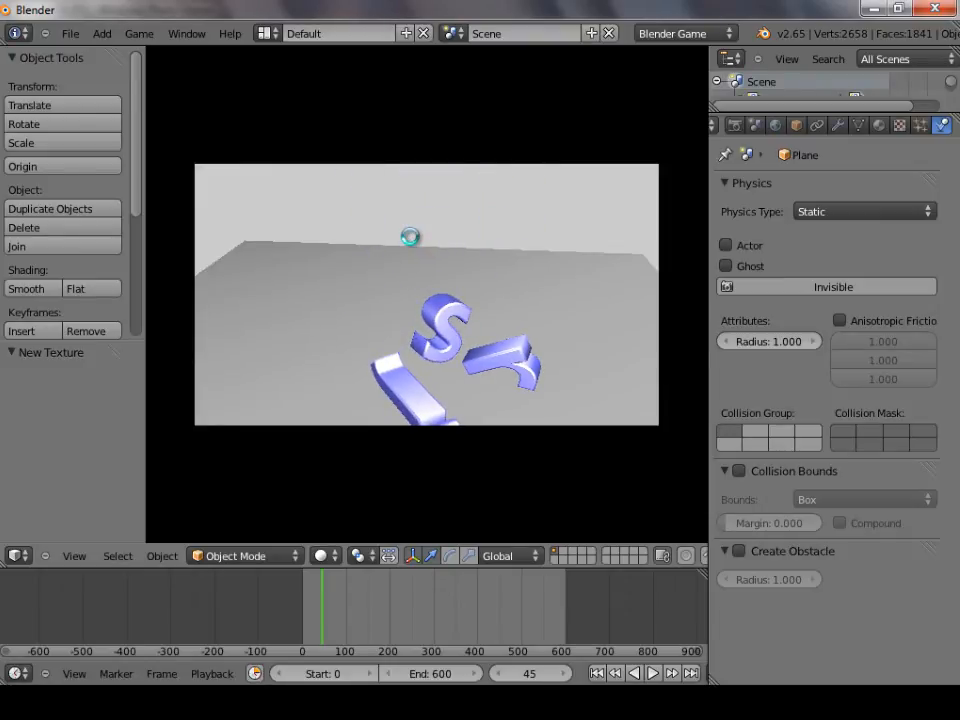
pyautogui.press('Escape')
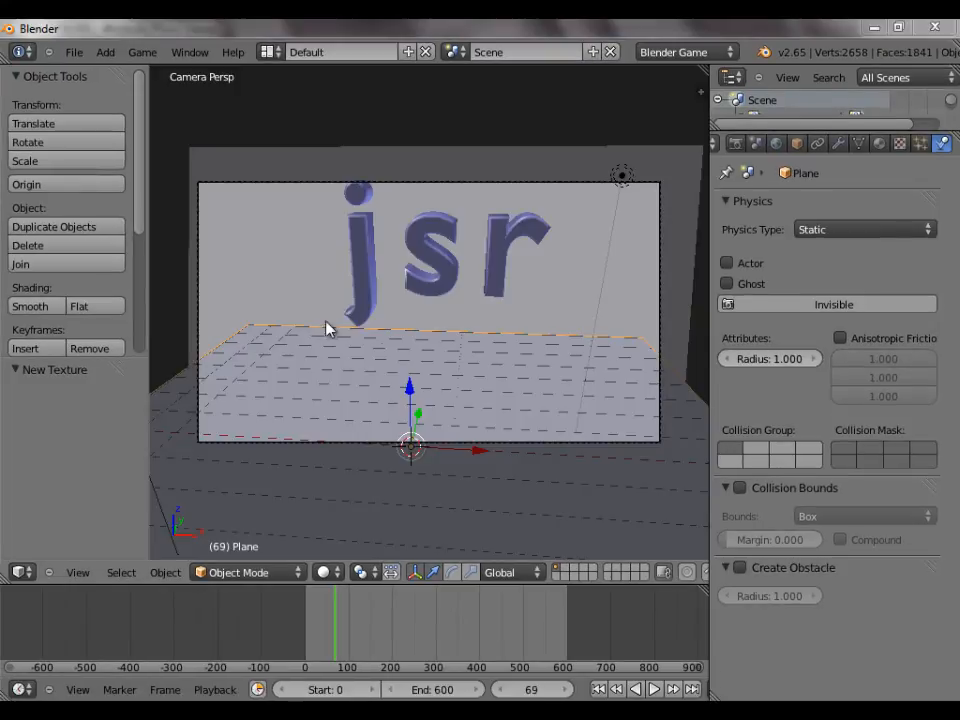
# Step: Inspect the recorded letter keyframes in the DopeSheet, set the current frame to 0, and return to the 3D View
pyautogui.click(20, 572)
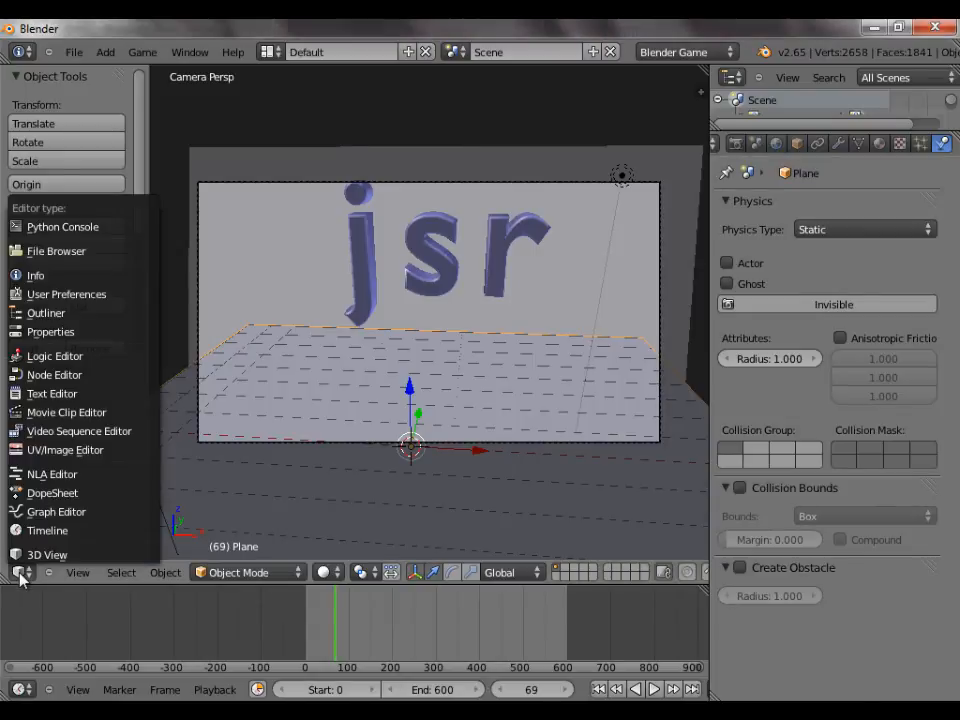
pyautogui.click(36, 493)
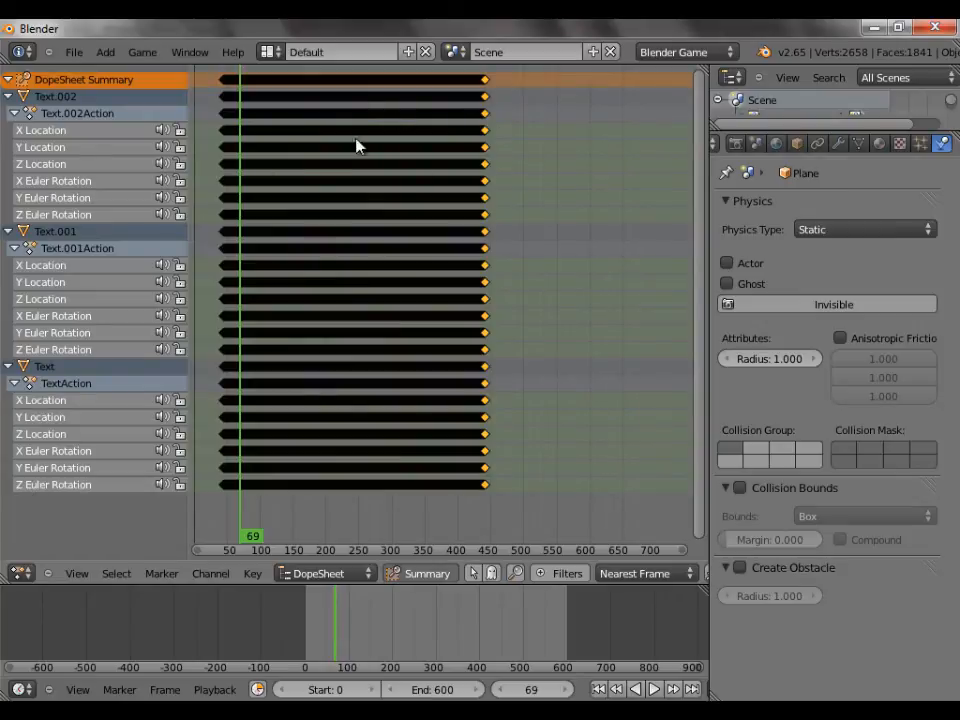
pyautogui.moveTo(242, 527); pyautogui.dragTo(193, 531)
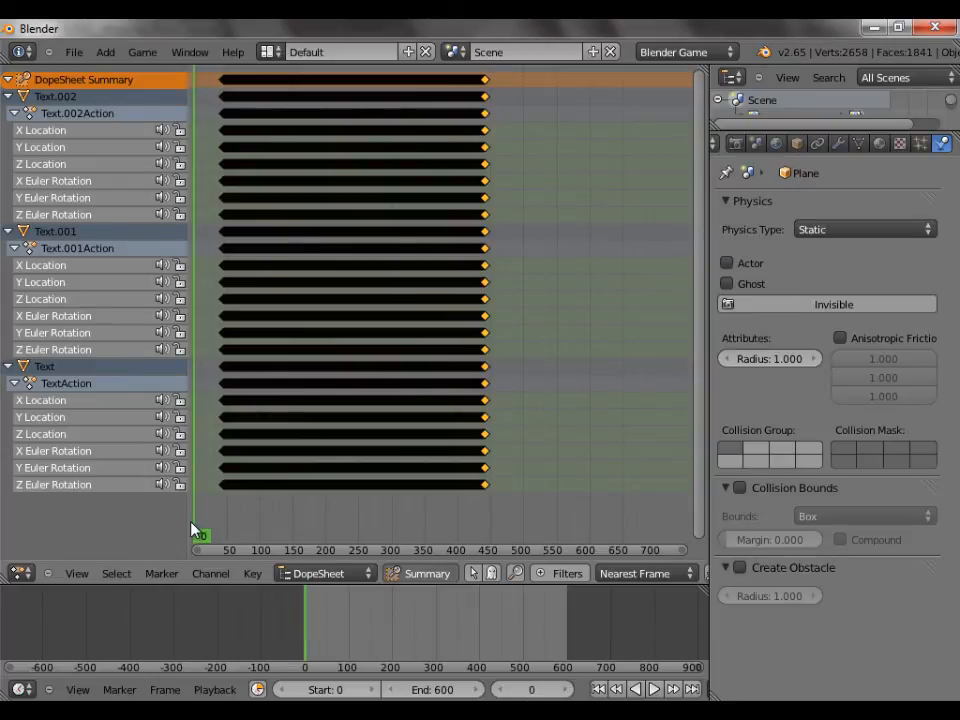
pyautogui.click(18, 573)
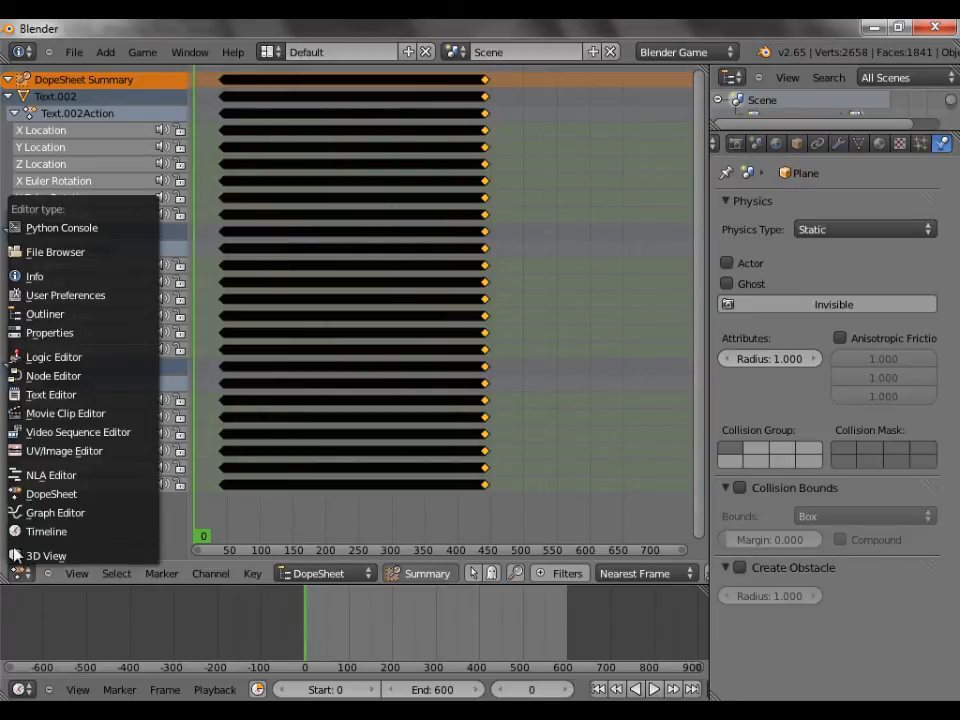
pyautogui.click(64, 557)
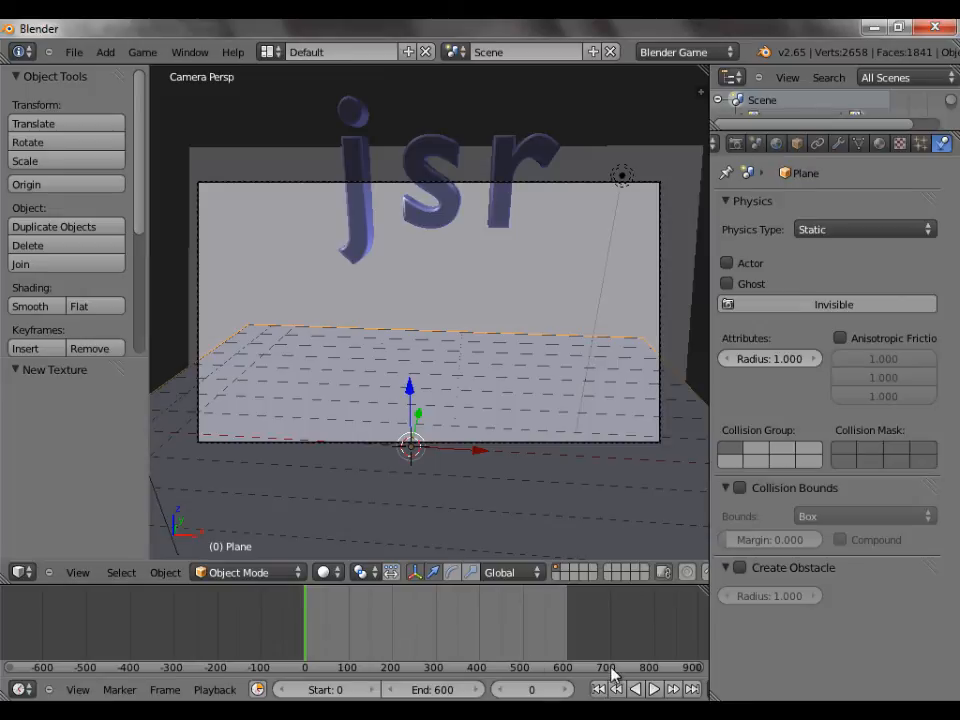
# Step: Play the recorded animation until the letters have settled, stop it, and step through nearby frames to check their movement
pyautogui.click(657, 690)
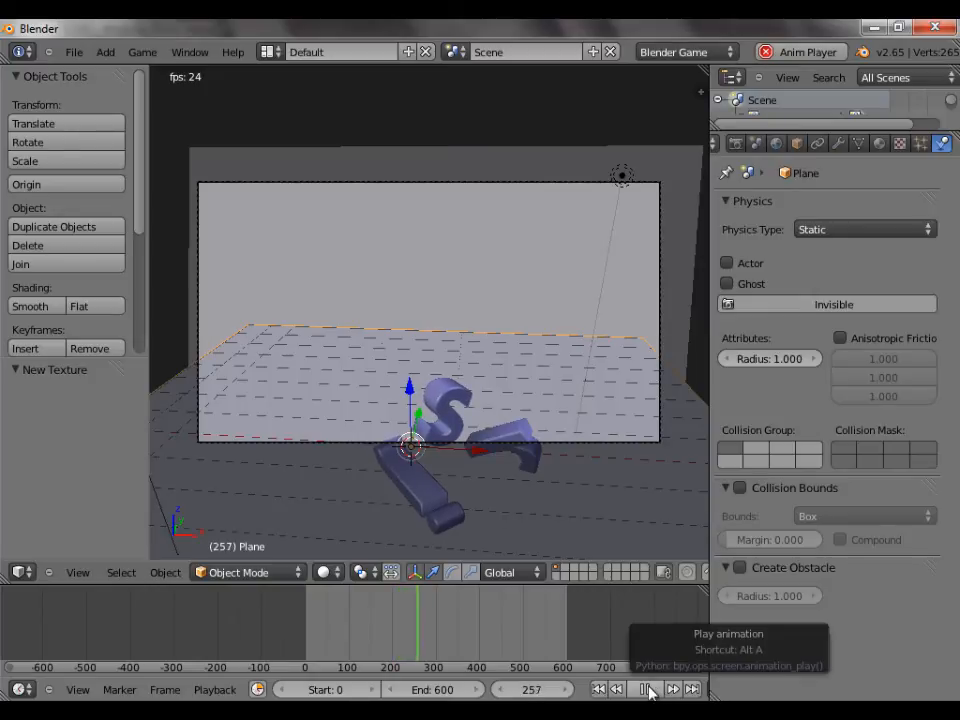
pyautogui.click(650, 690)
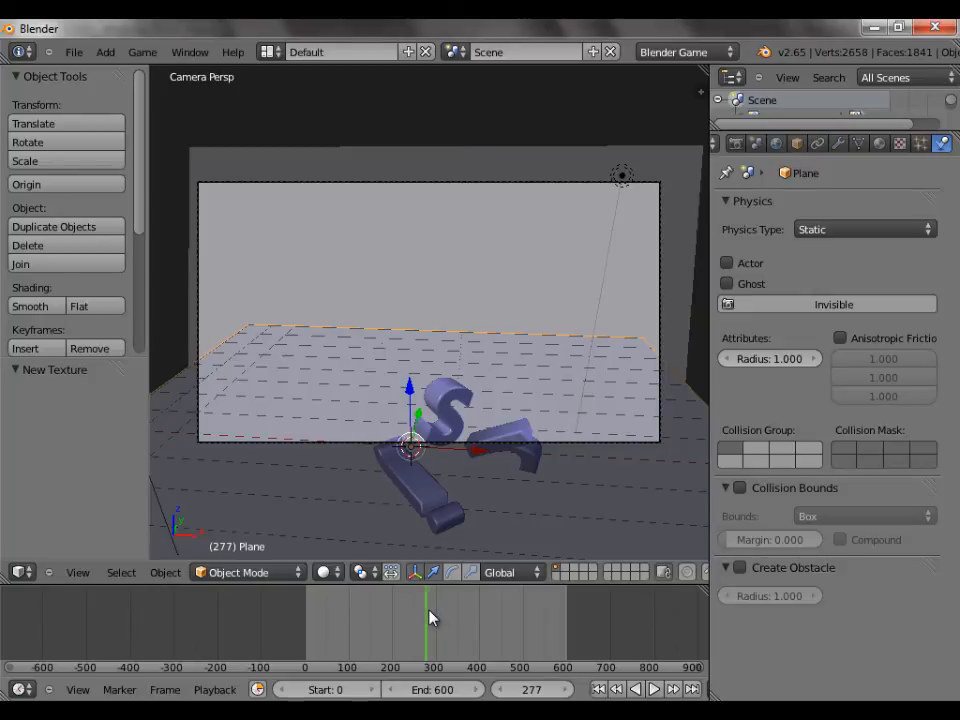
pyautogui.press('Right')
pyautogui.press('Right')
pyautogui.press('Right')
pyautogui.press('Right')
pyautogui.press('Left')
pyautogui.press('Left')
pyautogui.press('Left')
pyautogui.press('Left')
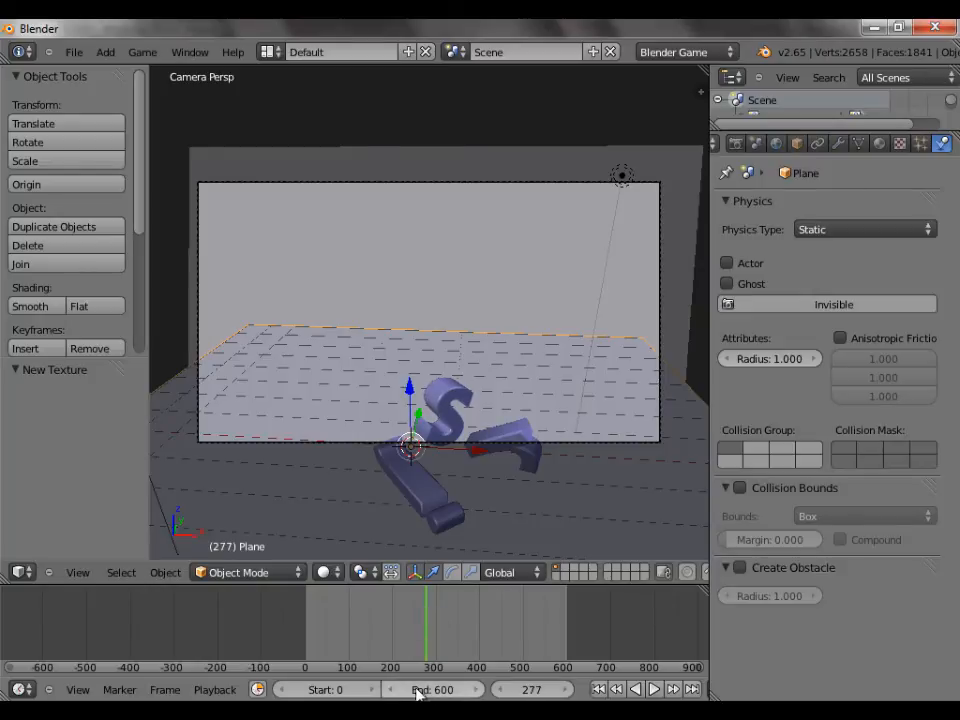
# Step: Shorten the animation by setting its end frame to 346, and set the current frame to 275
pyautogui.moveTo(446, 694); pyautogui.dragTo(342, 697)
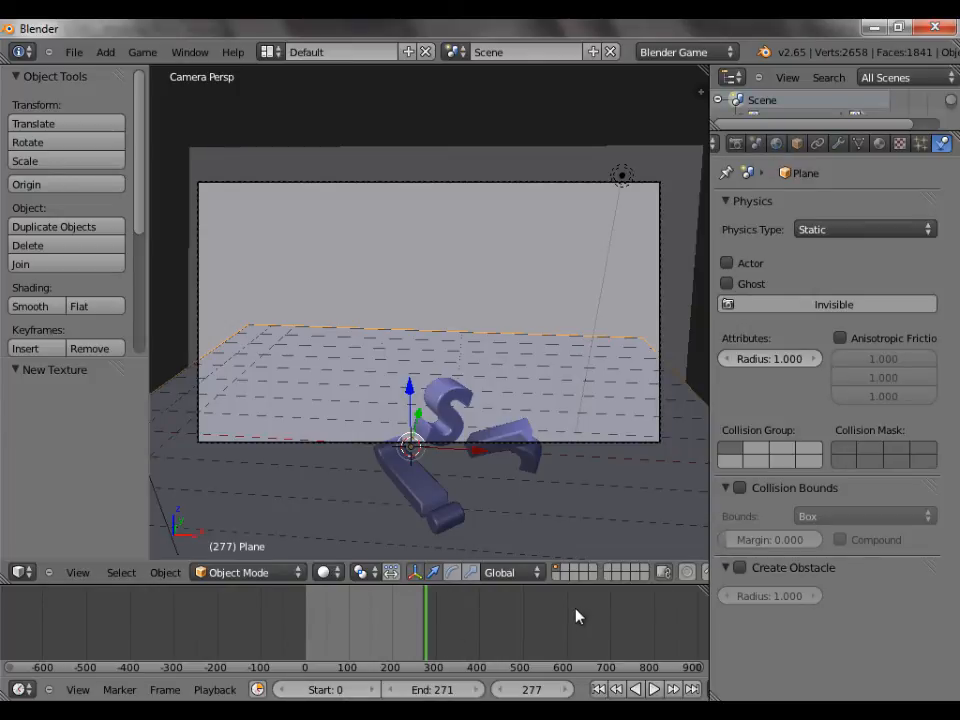
pyautogui.moveTo(410, 648)
pyautogui.mouseDown()
pyautogui.moveTo(404, 643)
pyautogui.moveTo(472, 643)
pyautogui.moveTo(450, 649)
pyautogui.moveTo(470, 688)
pyautogui.moveTo(484, 686)
pyautogui.moveTo(476, 686)
pyautogui.mouseUp()
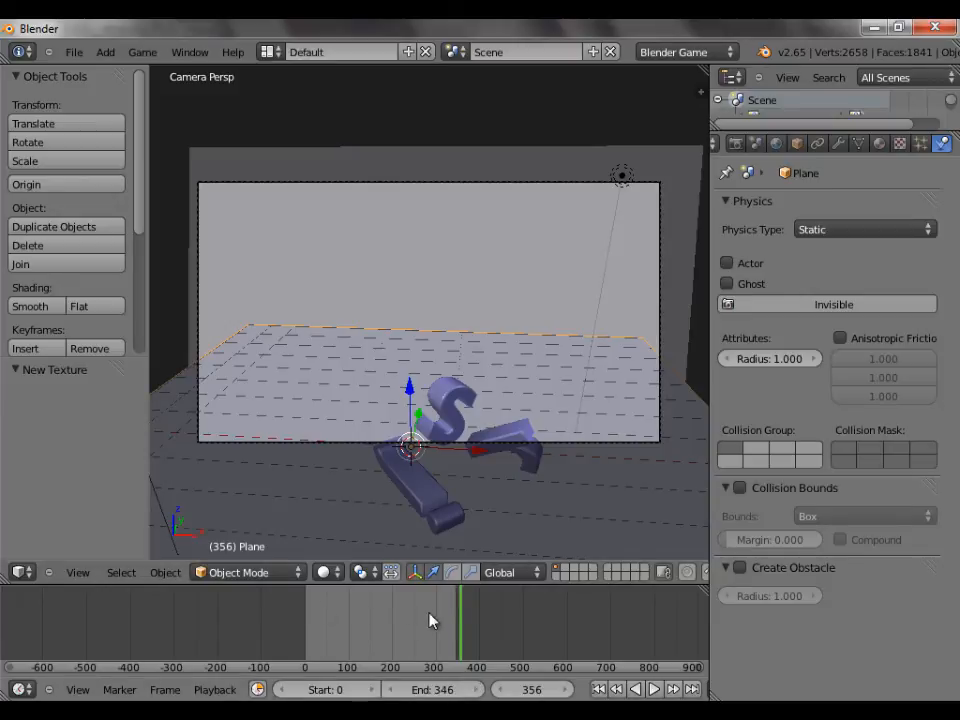
pyautogui.moveTo(338, 632); pyautogui.dragTo(420, 649)
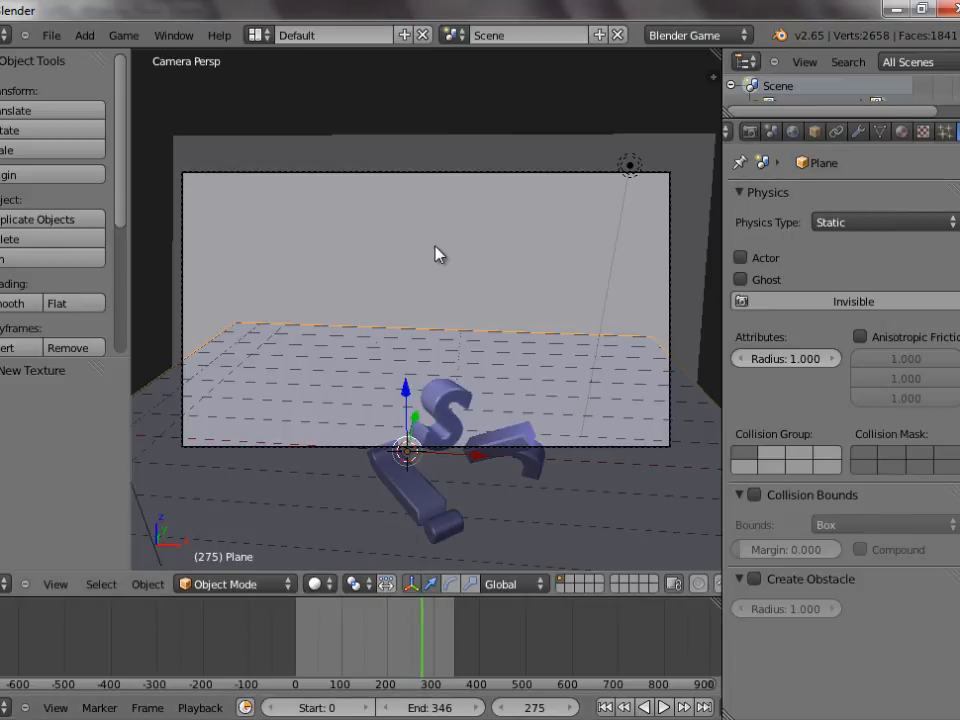
# Step: Move the camera by about X 0.160, Y -0.691, Z -1.412 to frame the fallen letters, and render a test frame
pyautogui.rightClick(468, 173)
pyautogui.press('g')
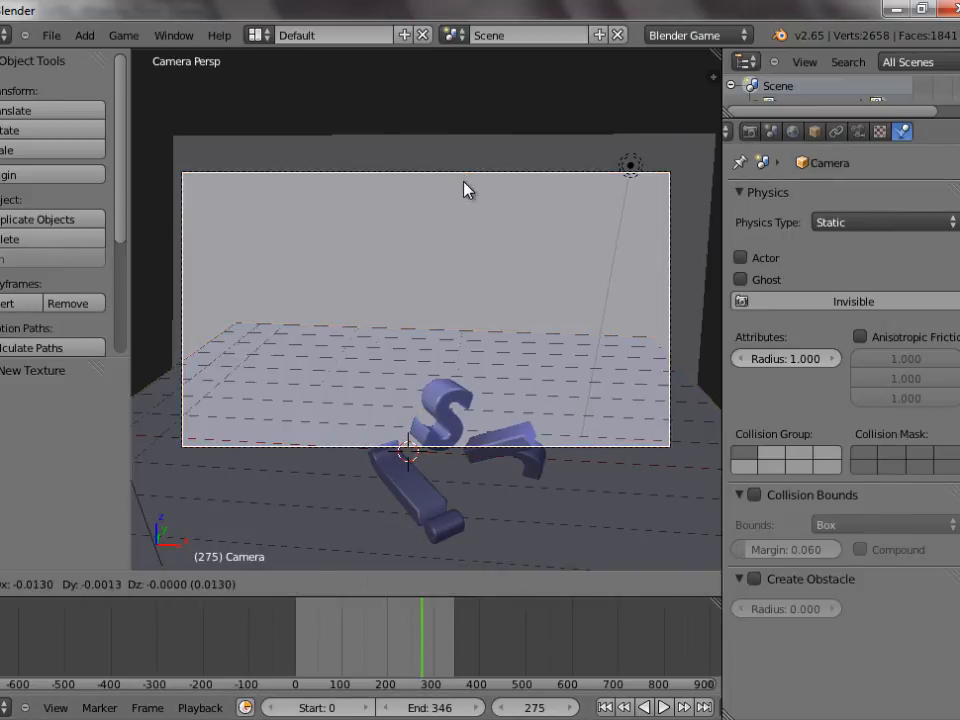
pyautogui.click(476, 300)
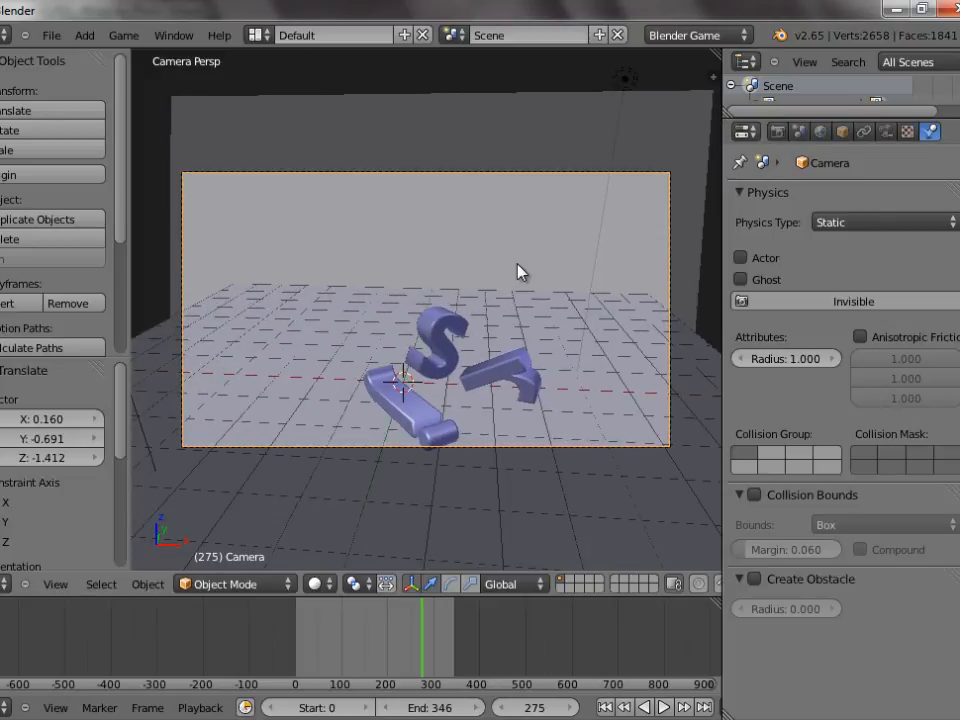
pyautogui.press('F12')
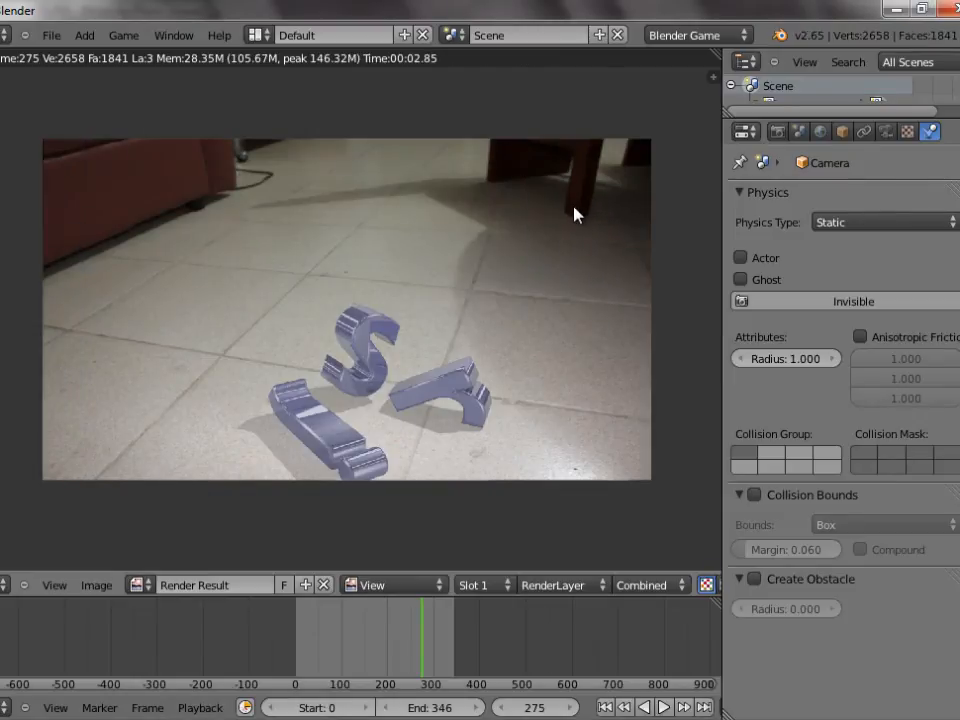
pyautogui.press('Escape')
# Step: Select the upright background plane and render frame 275 again to check the composition
pyautogui.rightClick(302, 135)
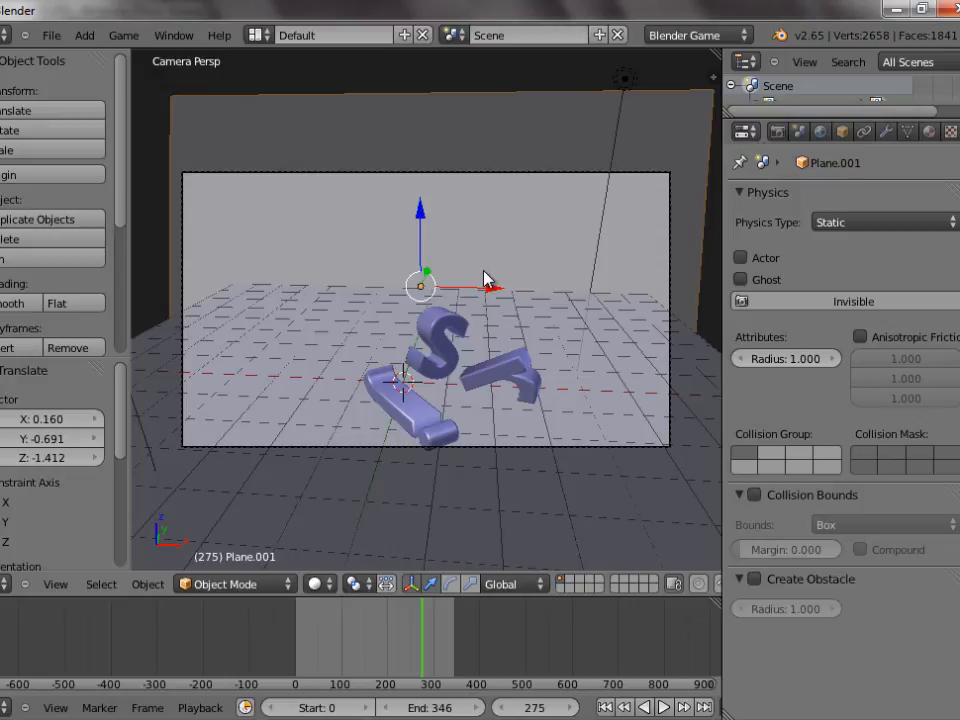
pyautogui.press('F12')
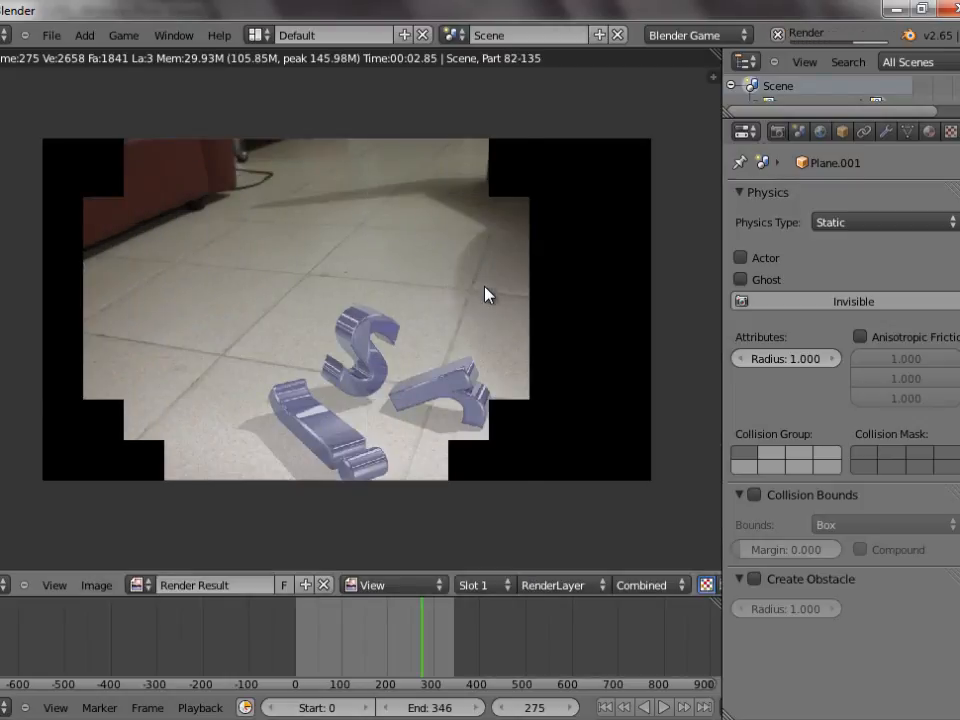
pyautogui.press('Escape')
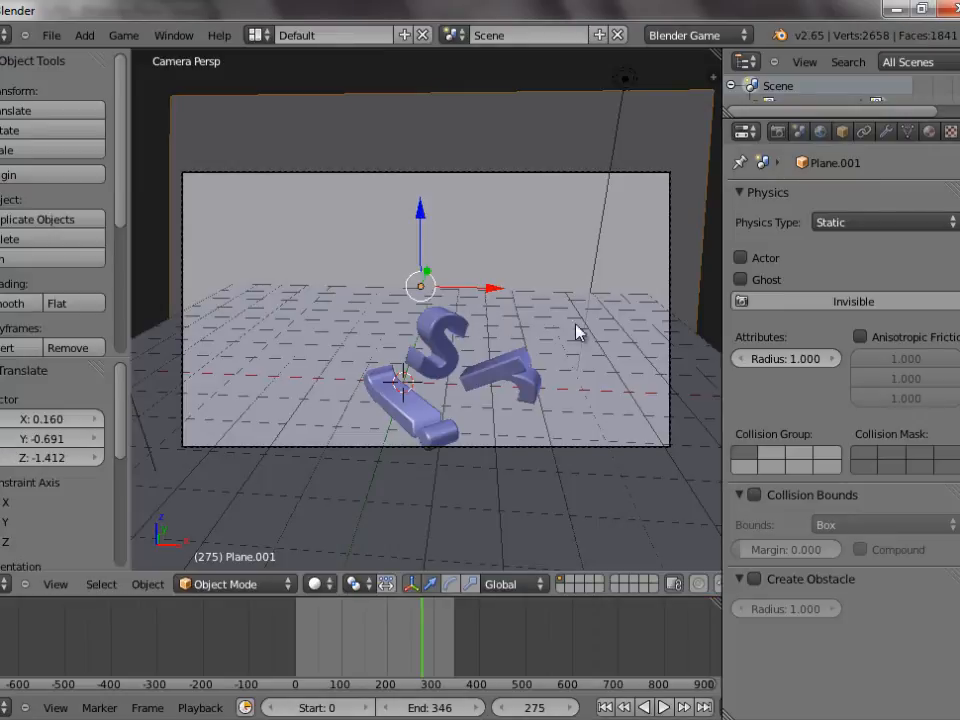
# Step: Select the lamp above the backdrop, inspect its placement from other angles, and render frame 275 to check the shadows
pyautogui.rightClick(625, 80)
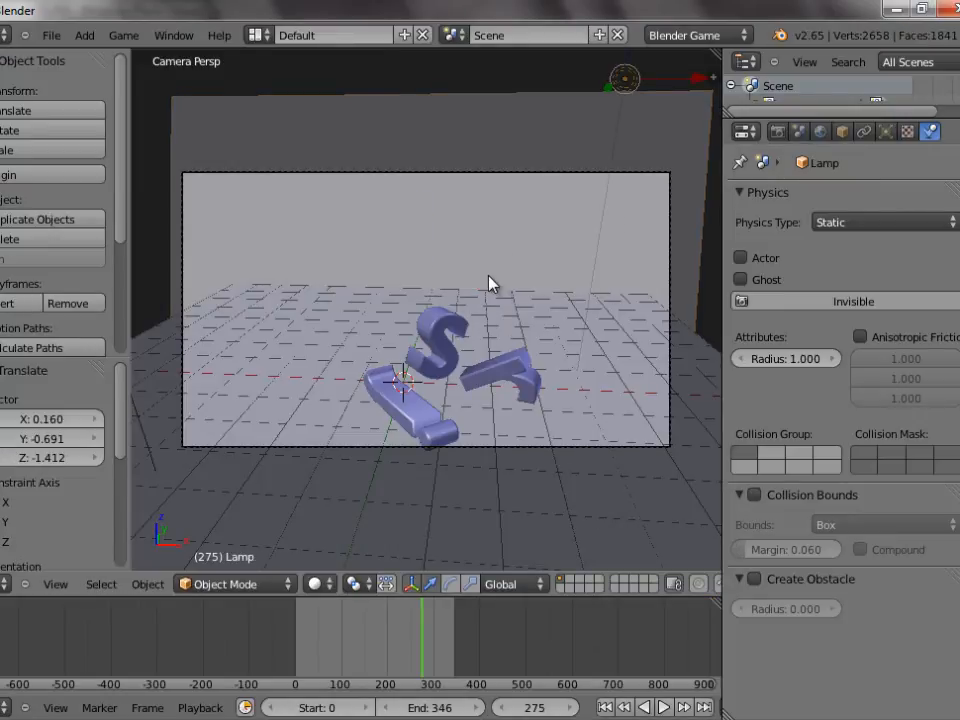
pyautogui.moveTo(489, 283); pyautogui.dragTo(500, 446, button='middle')
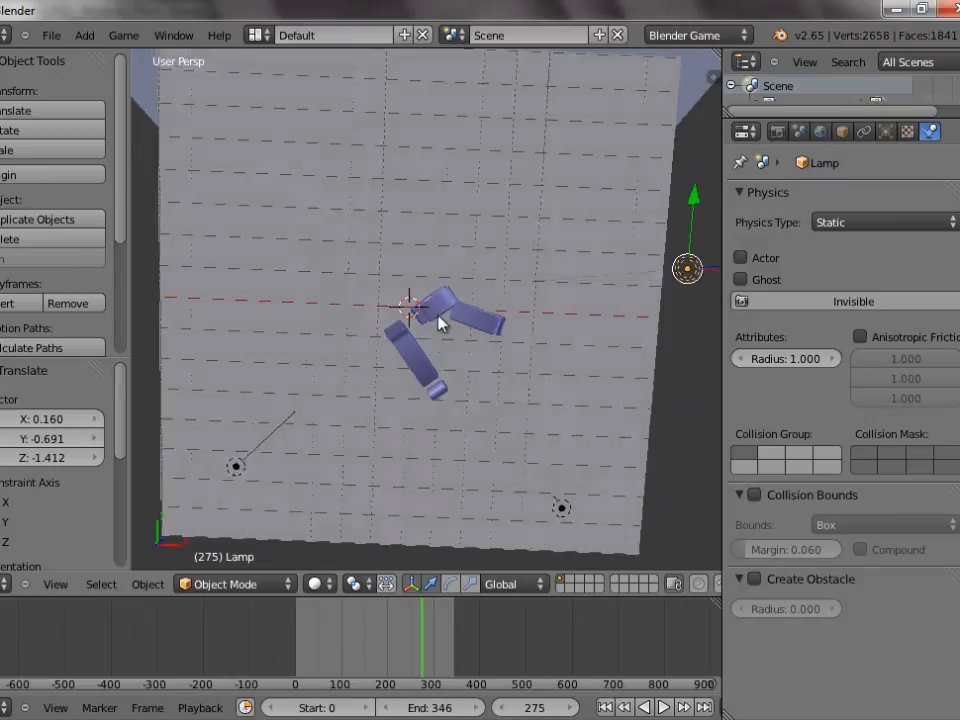
pyautogui.moveTo(439, 321); pyautogui.dragTo(429, 253, button='middle')
pyautogui.press('F12')
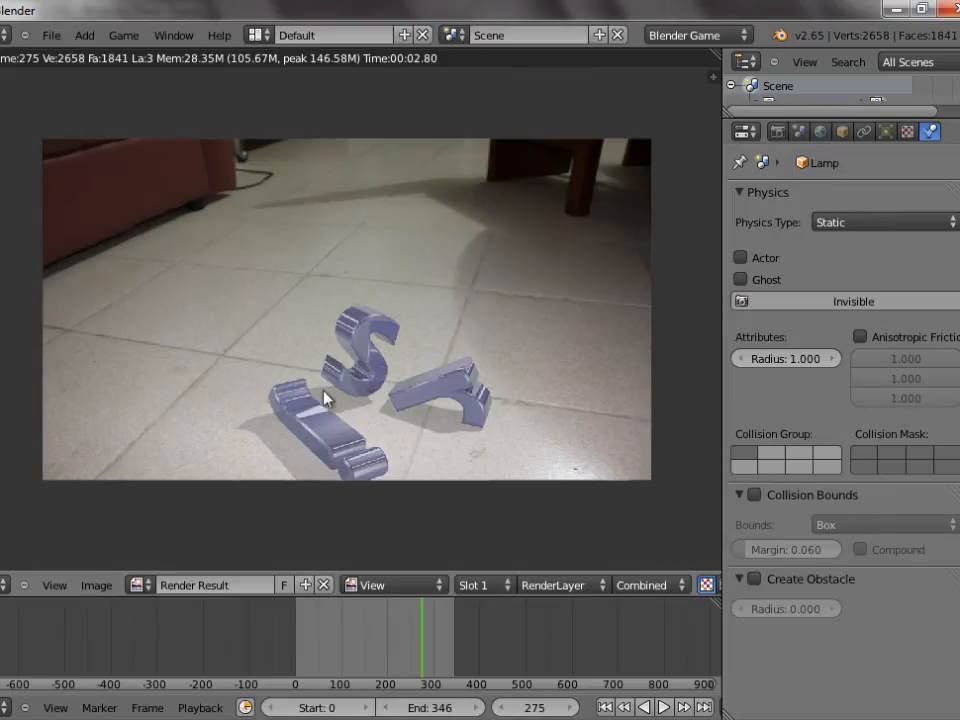
pyautogui.press('Escape')
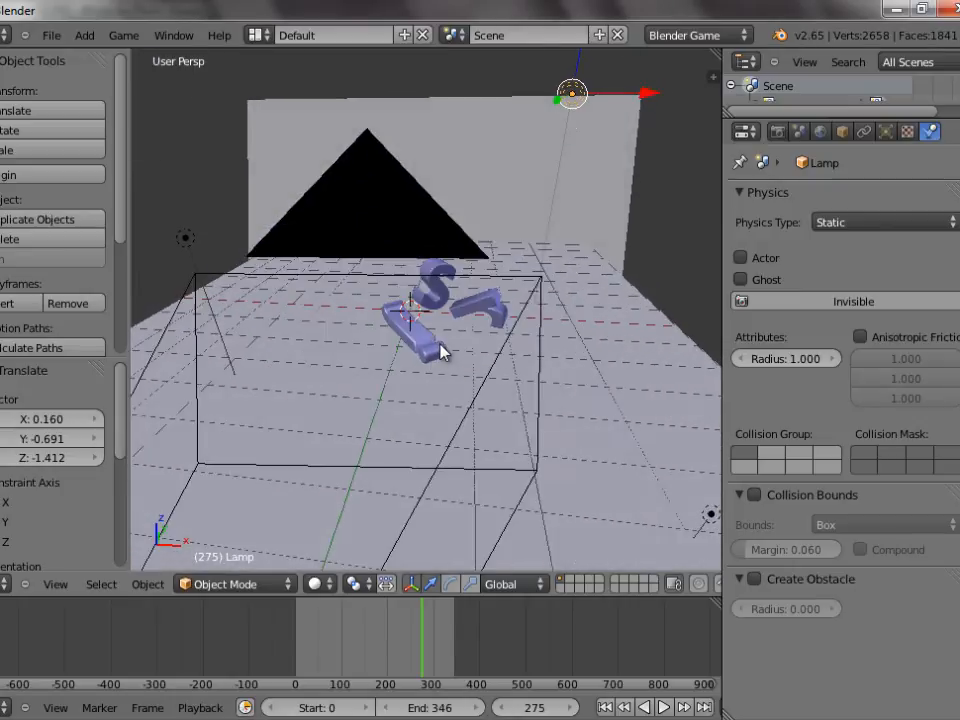
pyautogui.press('F12')
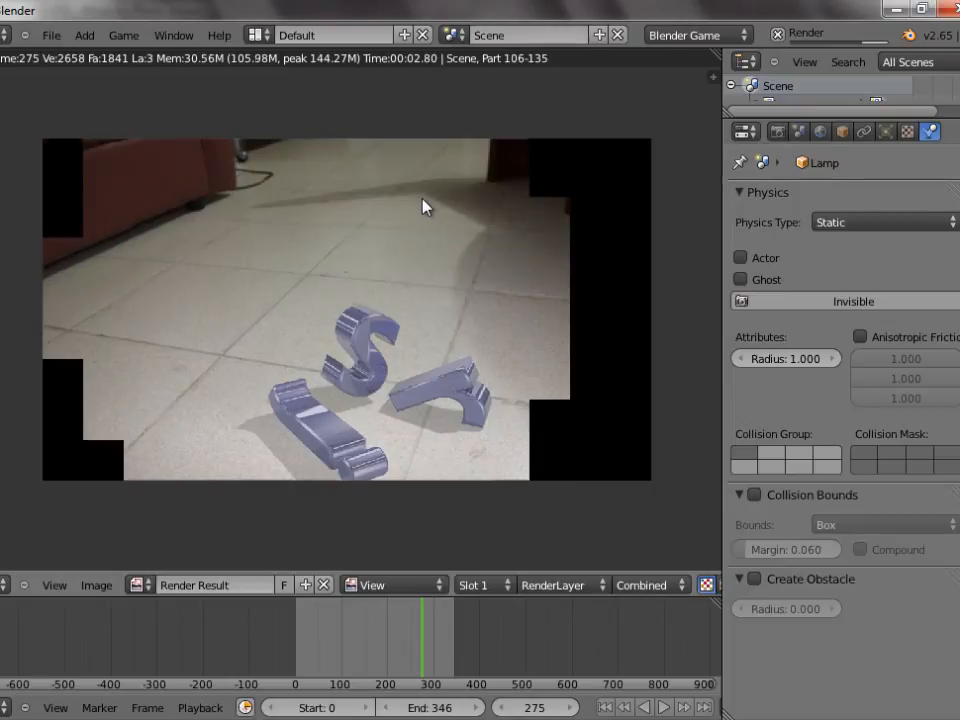
pyautogui.press('Escape')
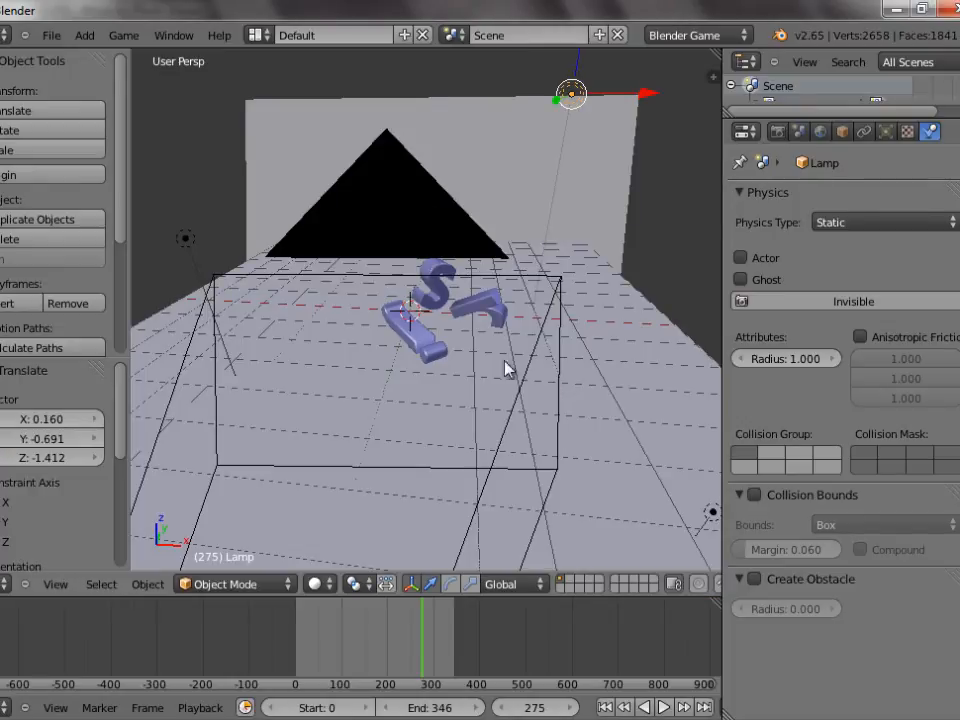
# Step: Return the timeline to frame 0, open the render settings, and switch the engine to Blender Render
pyautogui.moveTo(466, 628); pyautogui.dragTo(290, 640)
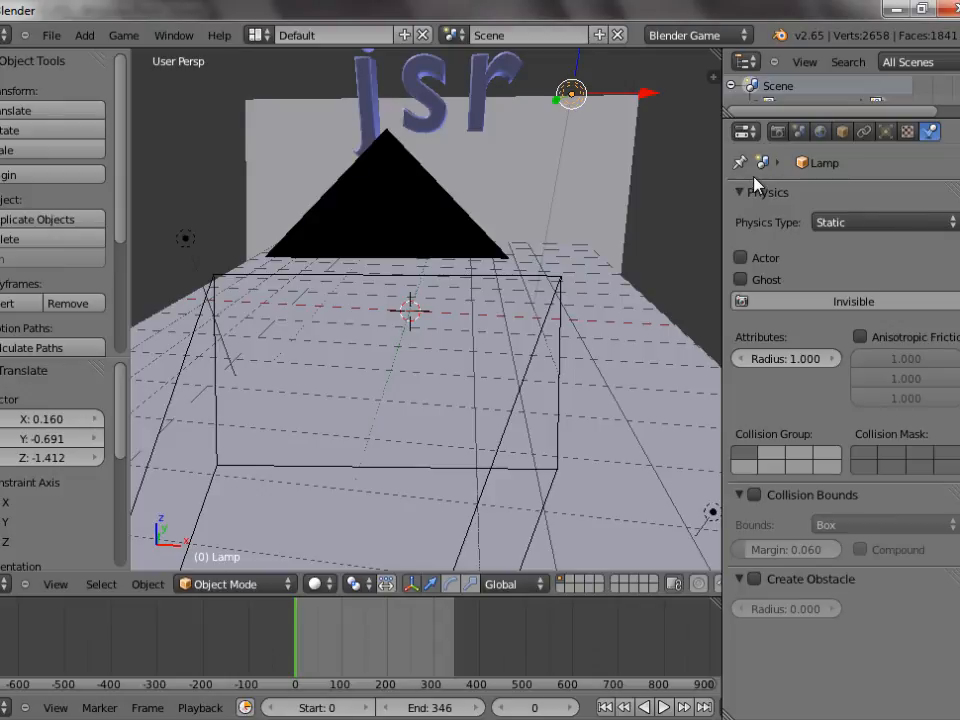
pyautogui.click(779, 133)
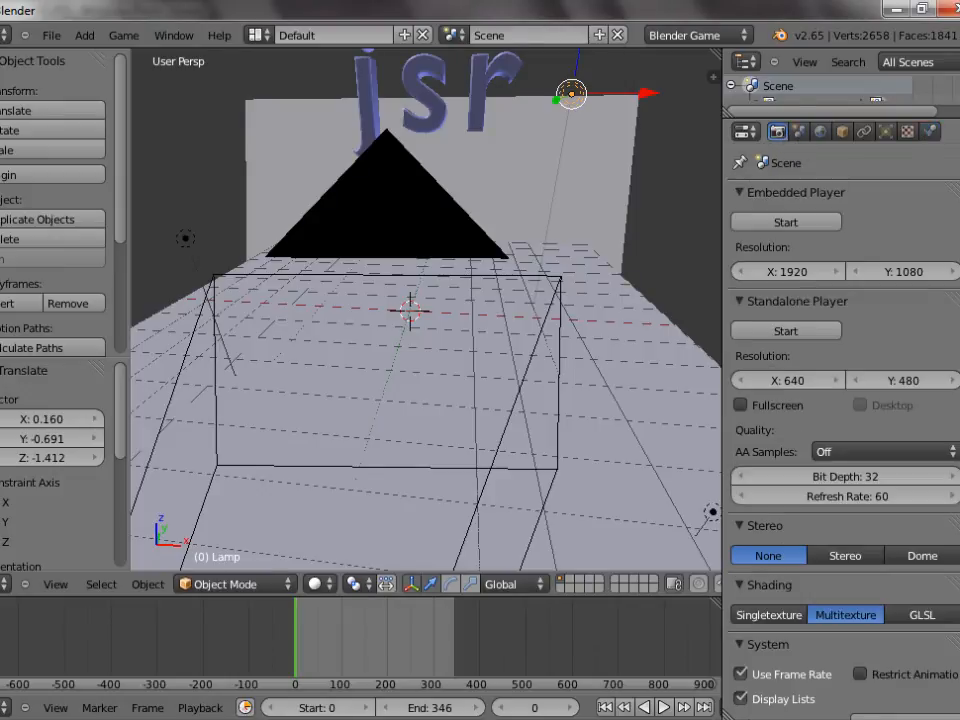
pyautogui.click(715, 36)
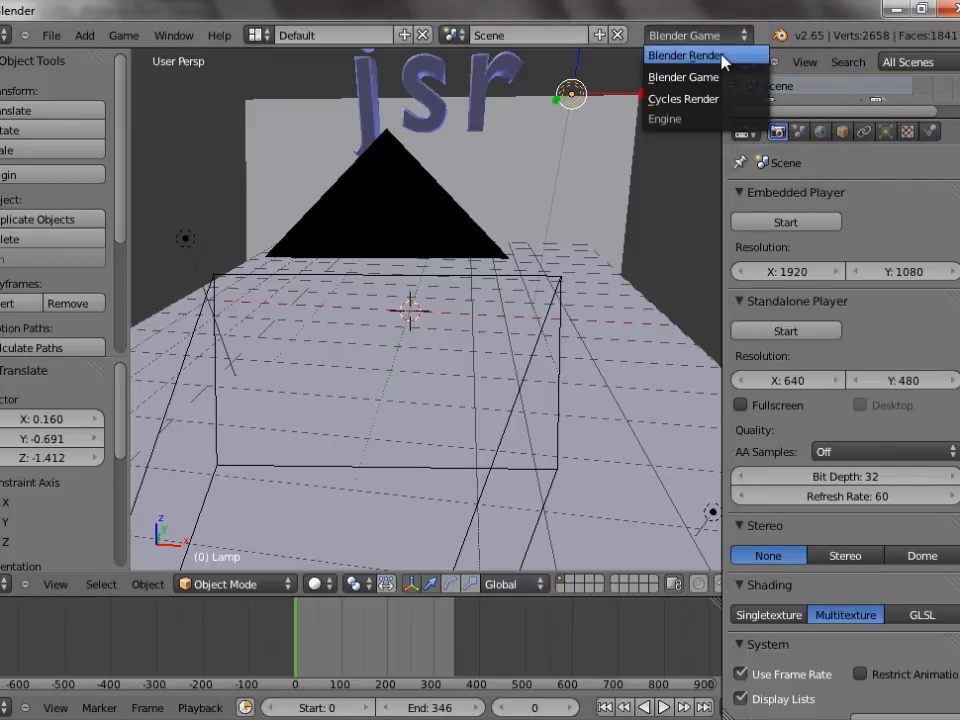
pyautogui.click(719, 57)
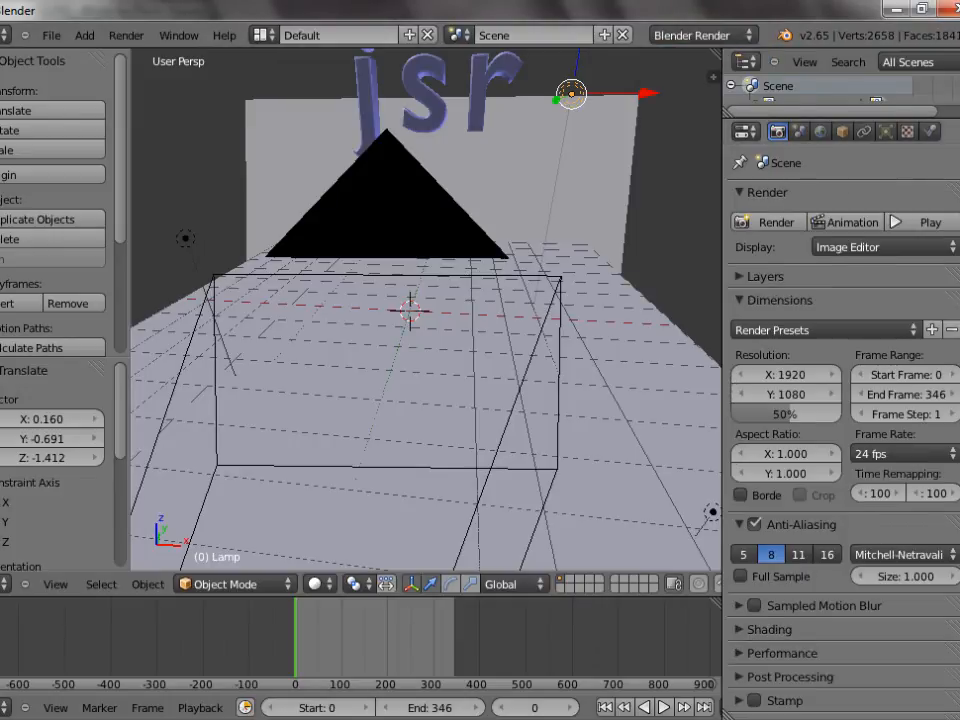
# Step: Apply the HDTV 720p render preset to the output dimensions
pyautogui.scroll(-5, 775, 290)
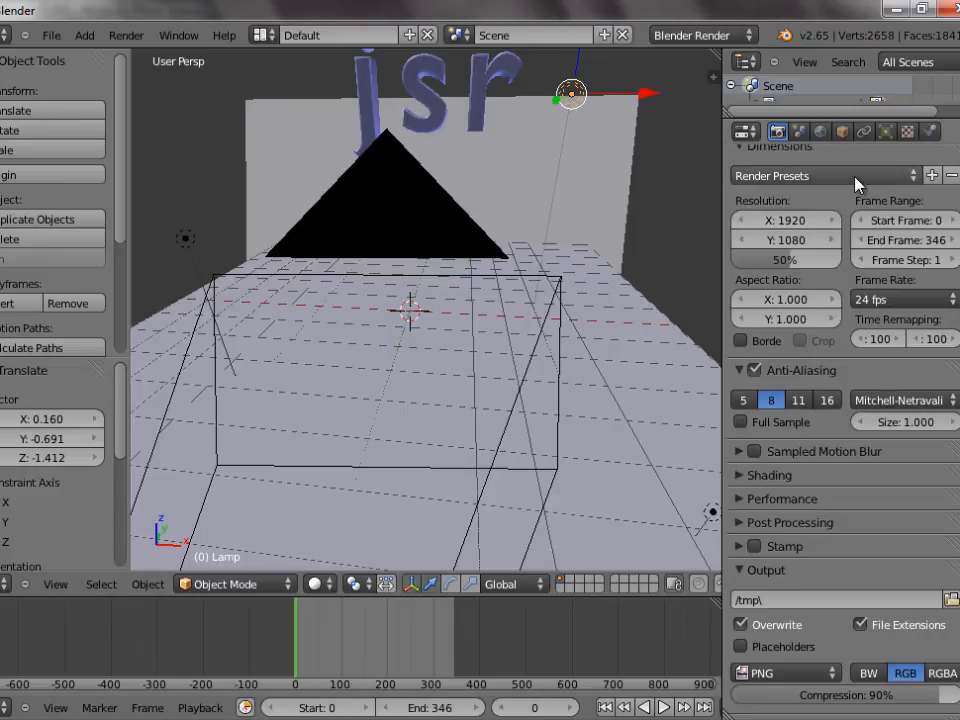
pyautogui.click(856, 178)
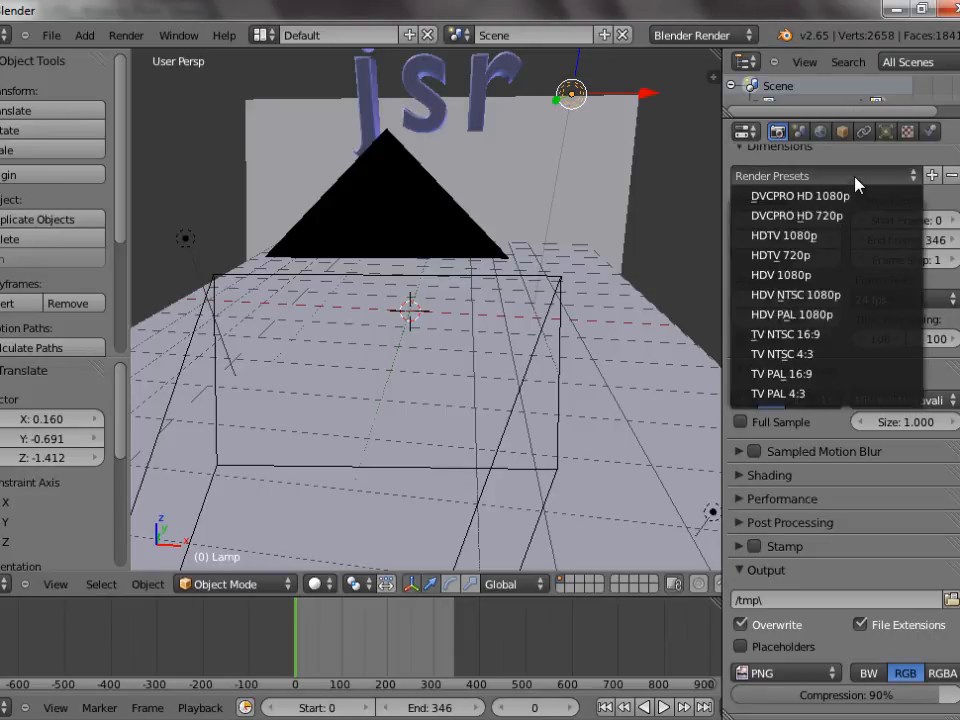
pyautogui.click(820, 258)
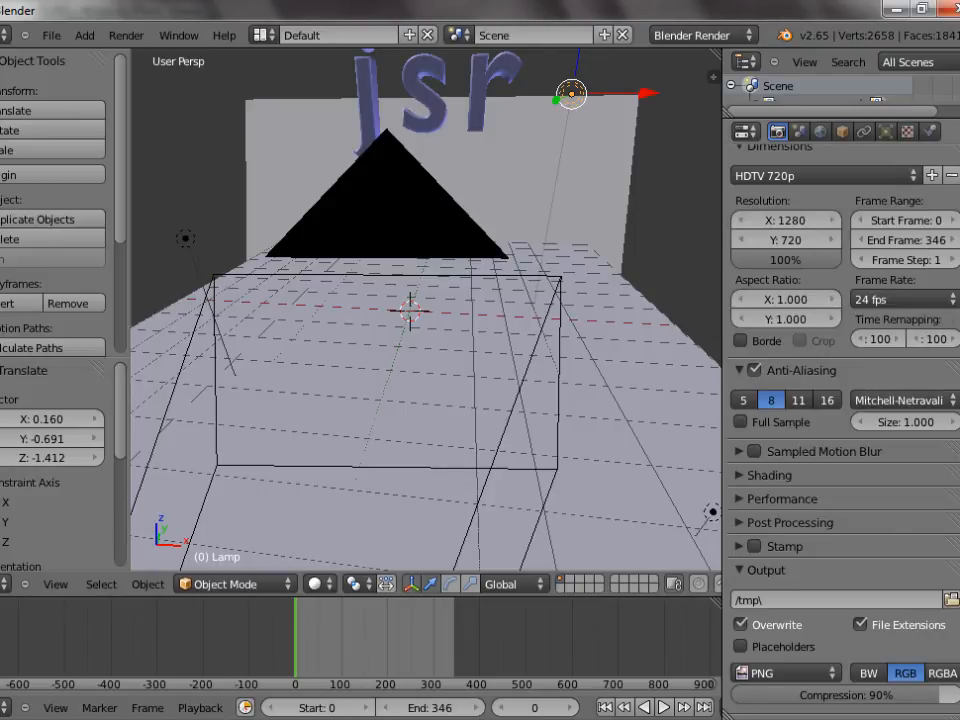
pyautogui.scroll(-1, 843, 400)
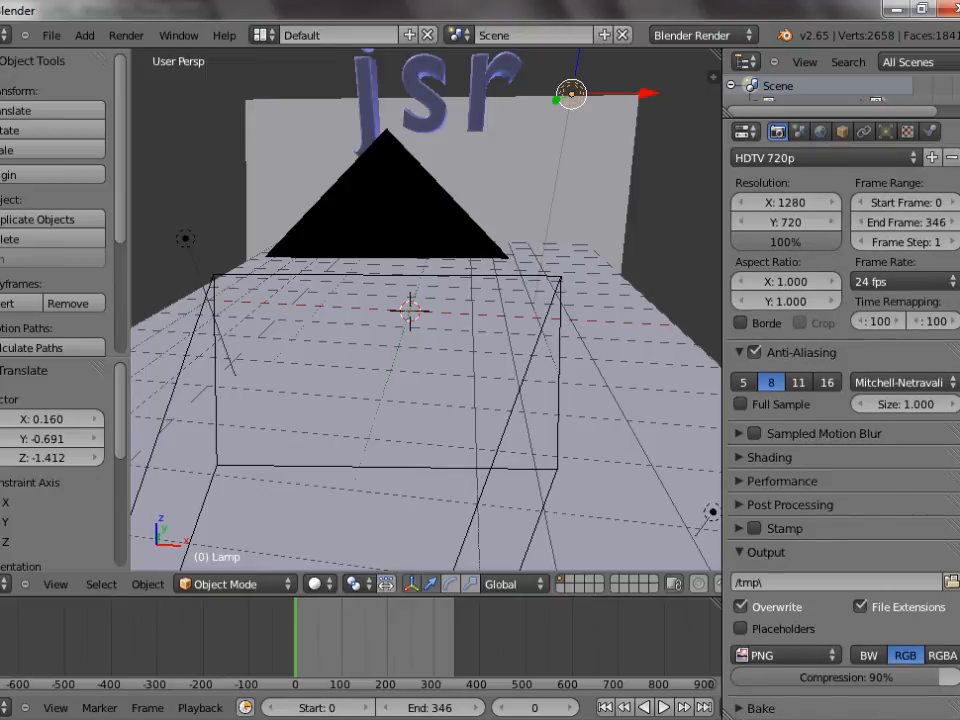
pyautogui.click(950, 582)
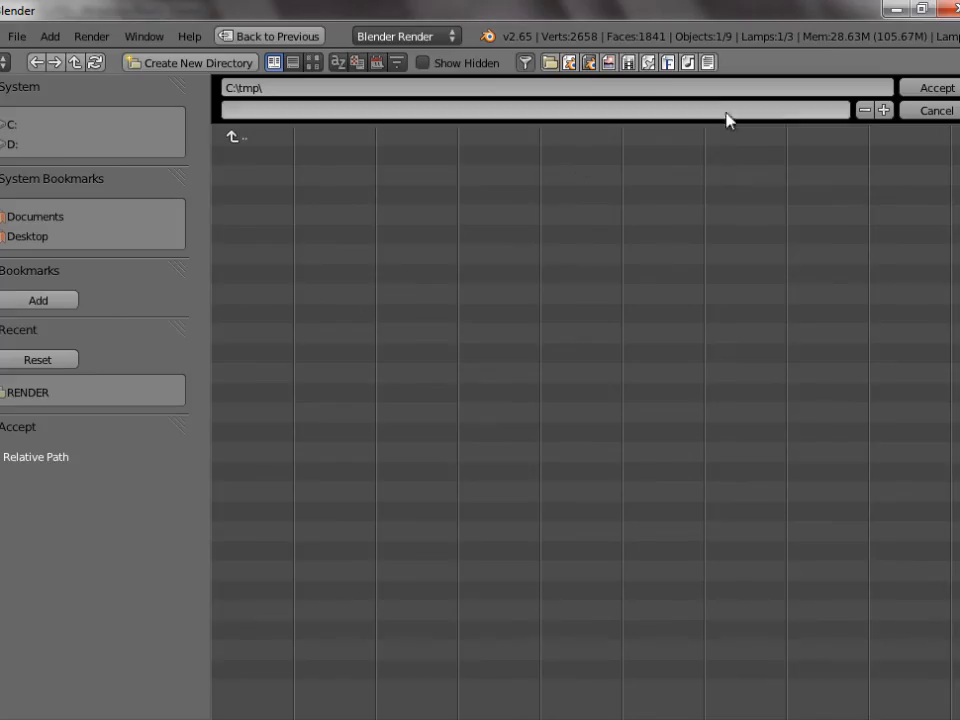
pyautogui.click(933, 114)
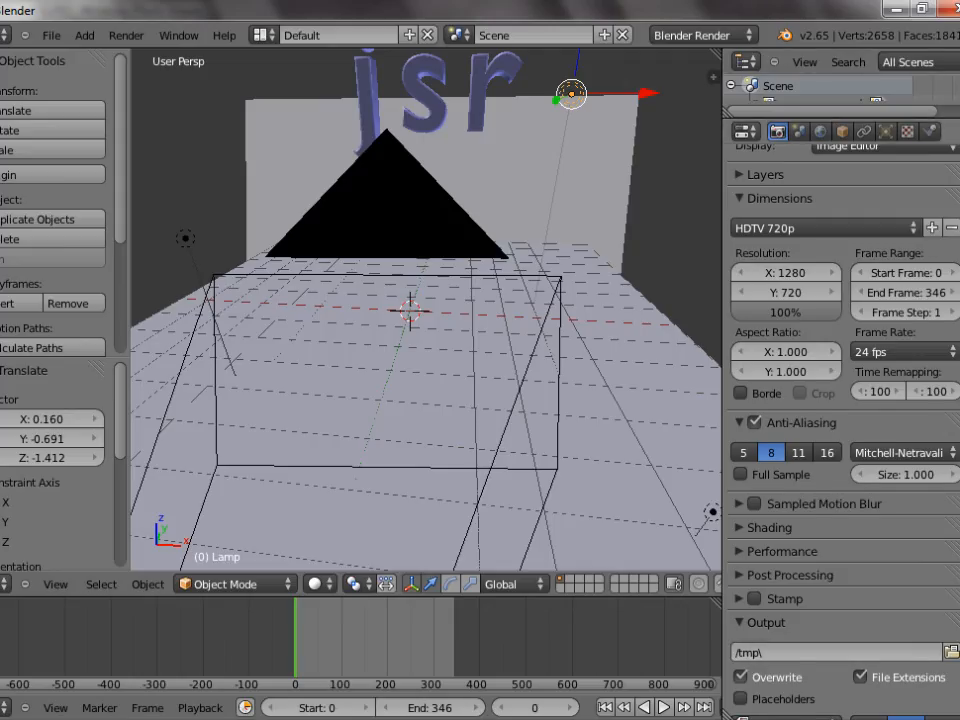
# Step: Set the render output's file format to the H.264 movie format
pyautogui.scroll(-3, 845, 420)
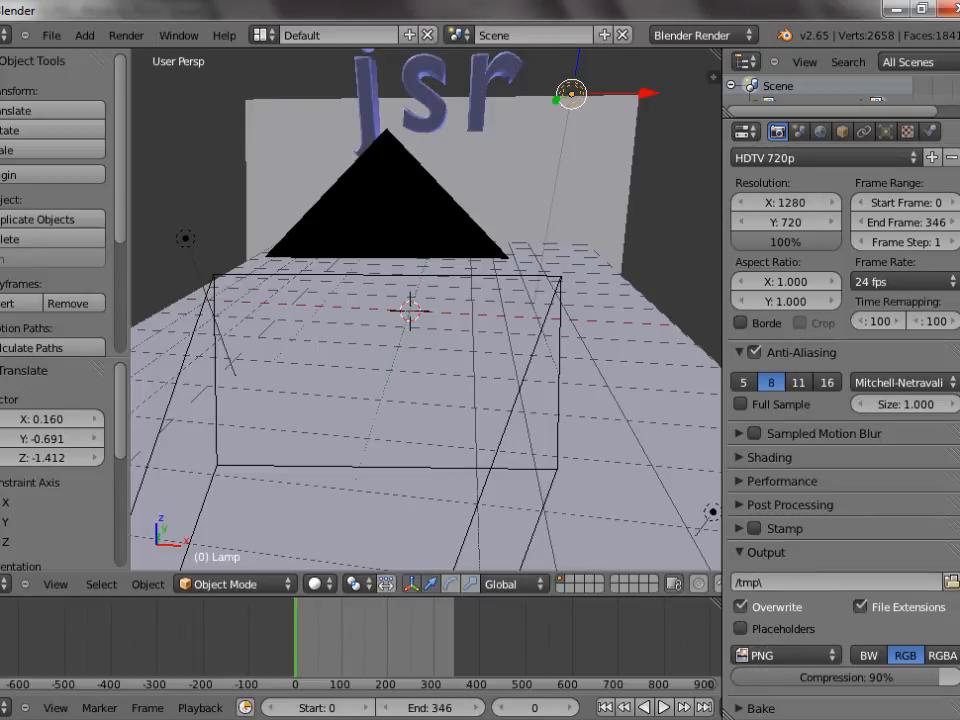
pyautogui.click(826, 656)
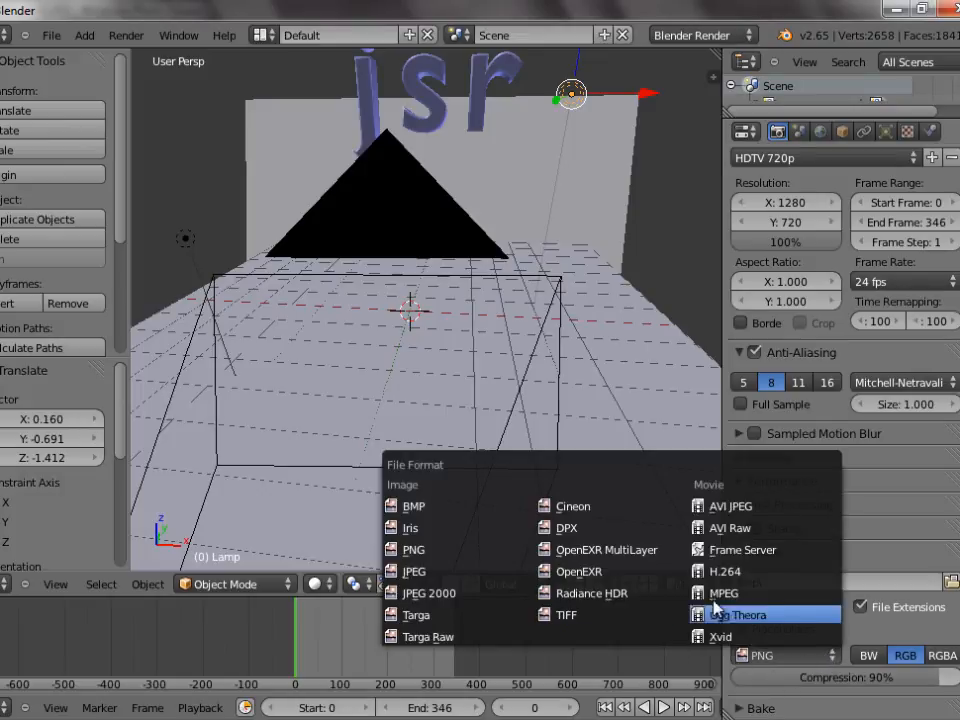
pyautogui.click(722, 571)
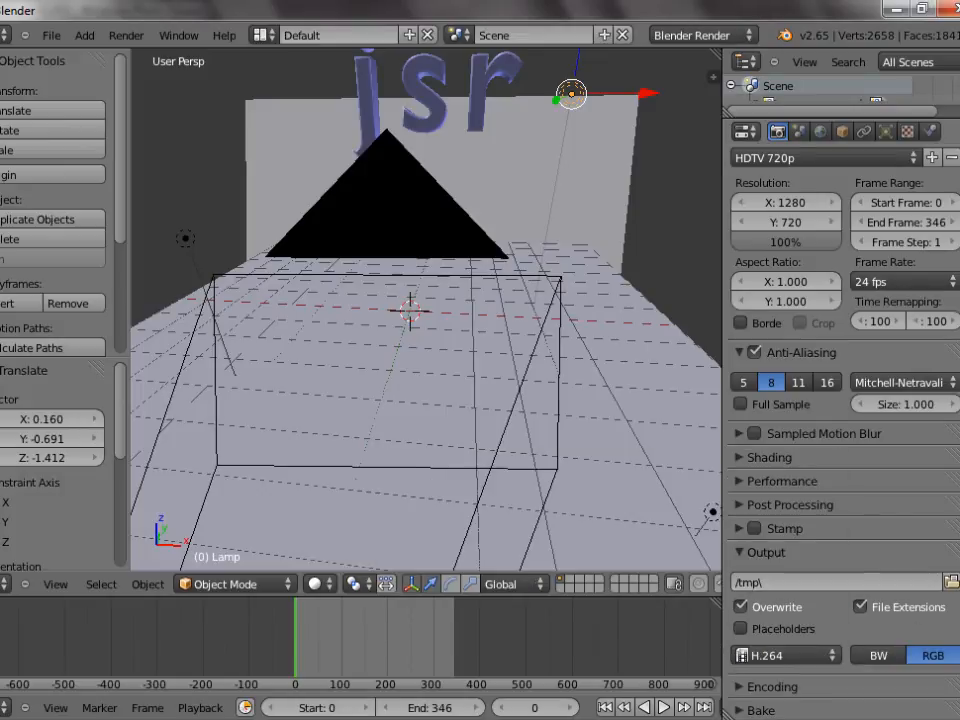
pyautogui.click(825, 655)
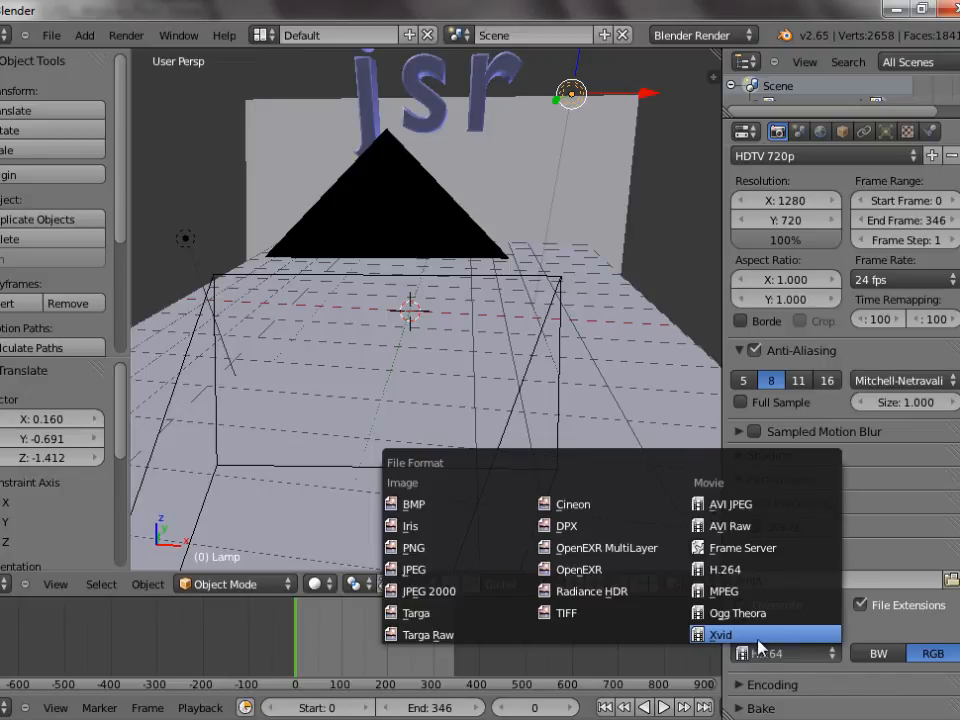
pyautogui.click(772, 570)
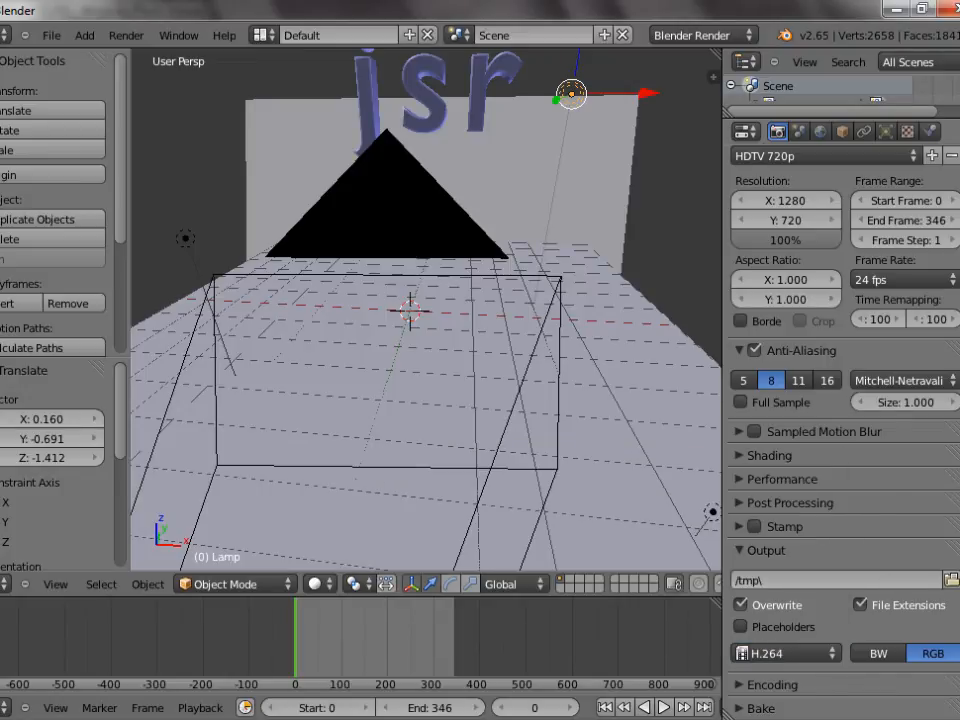
# Step: Expand the encoding settings and apply the H264 encoding preset
pyautogui.click(739, 684)
pyautogui.scroll(-5, 790, 600)
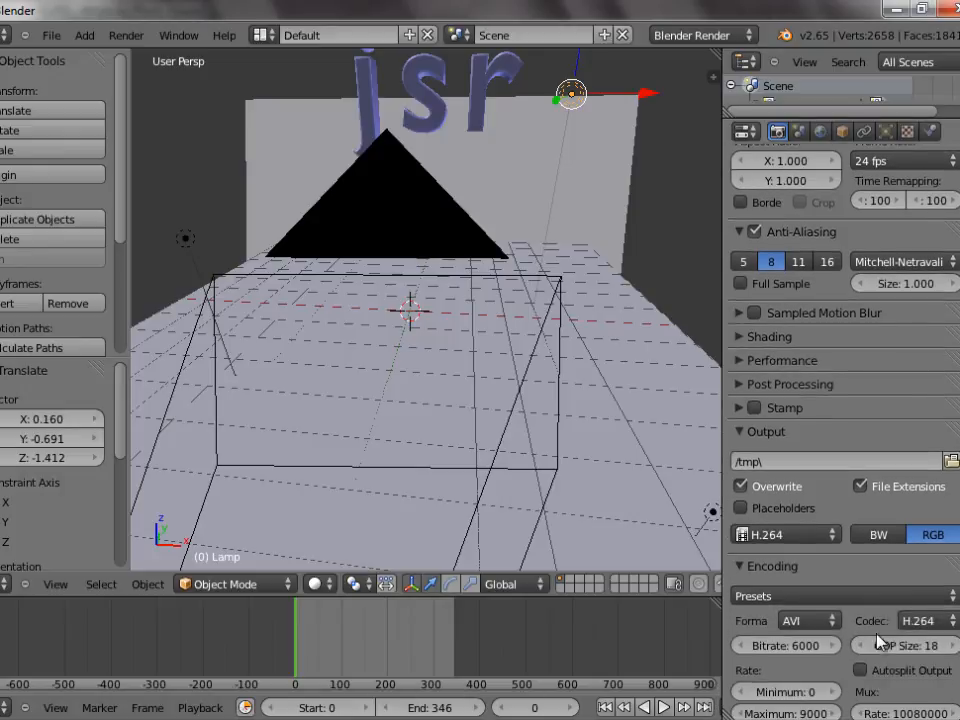
pyautogui.click(853, 480)
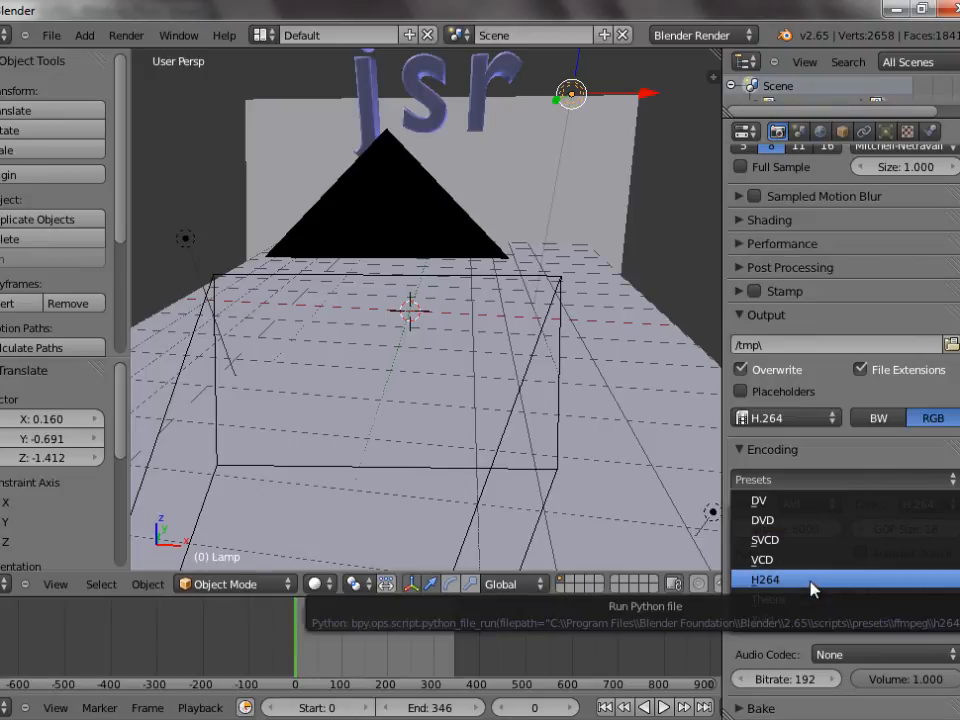
pyautogui.click(810, 588)
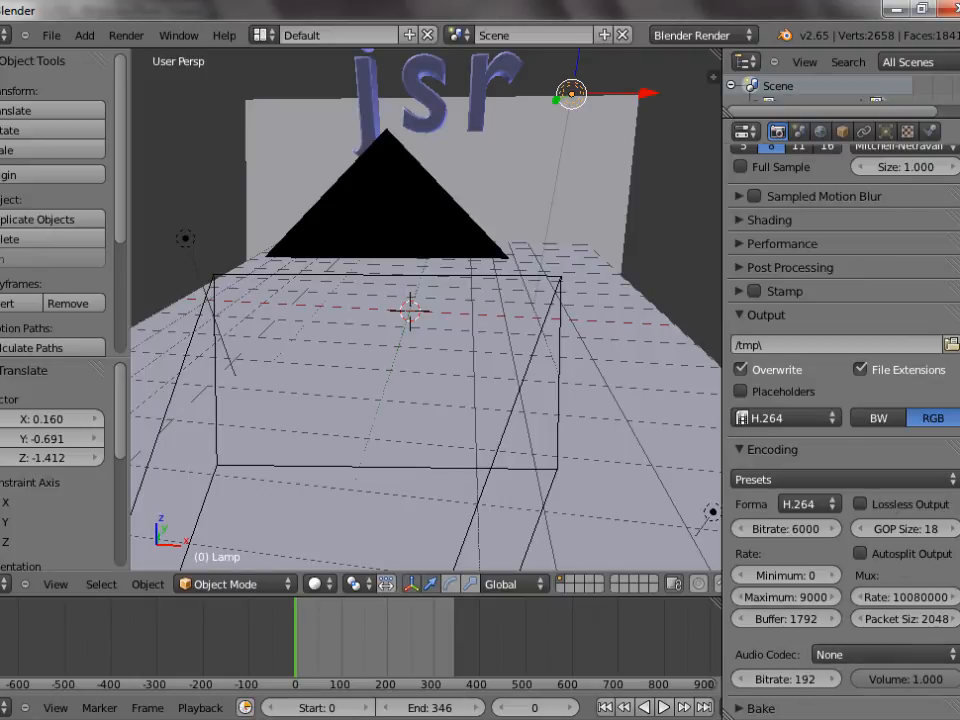
# Step: Set the render's end frame to 344
pyautogui.scroll(8, 840, 400)
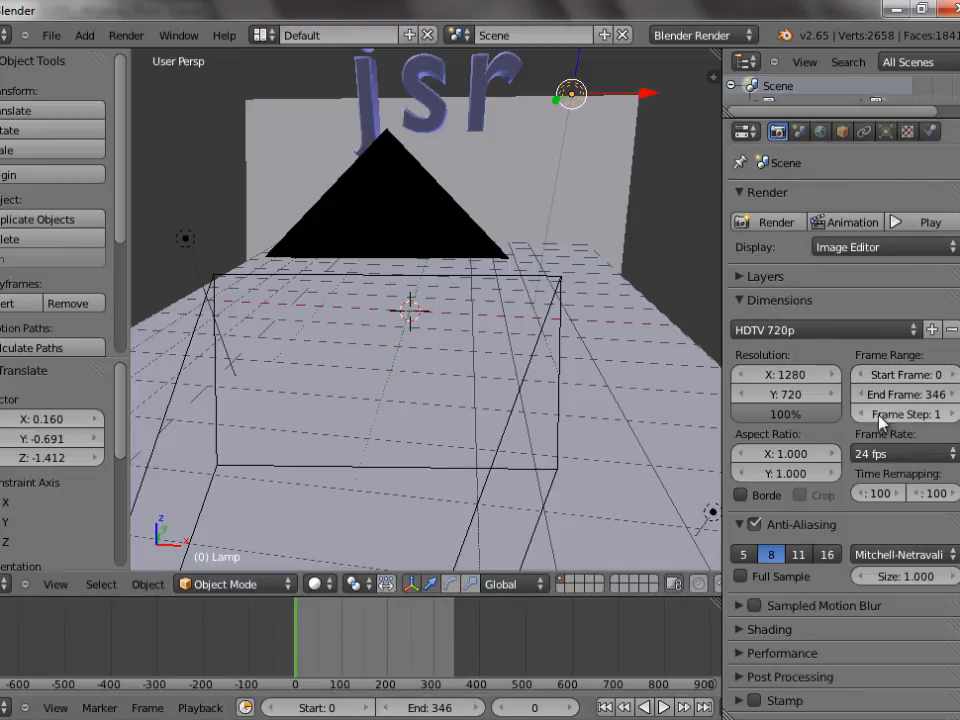
pyautogui.moveTo(931, 395); pyautogui.dragTo(919, 397)
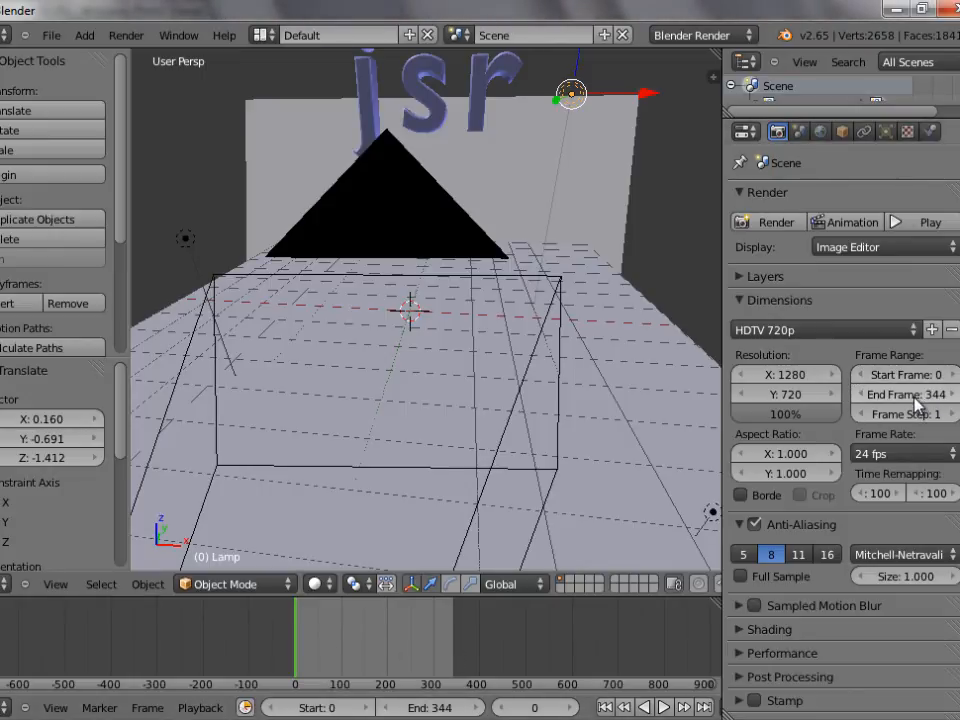
# Step: Try frame rates of 50 fps and 24 fps, returning the timeline to frame 0 after each
pyautogui.click(905, 456)
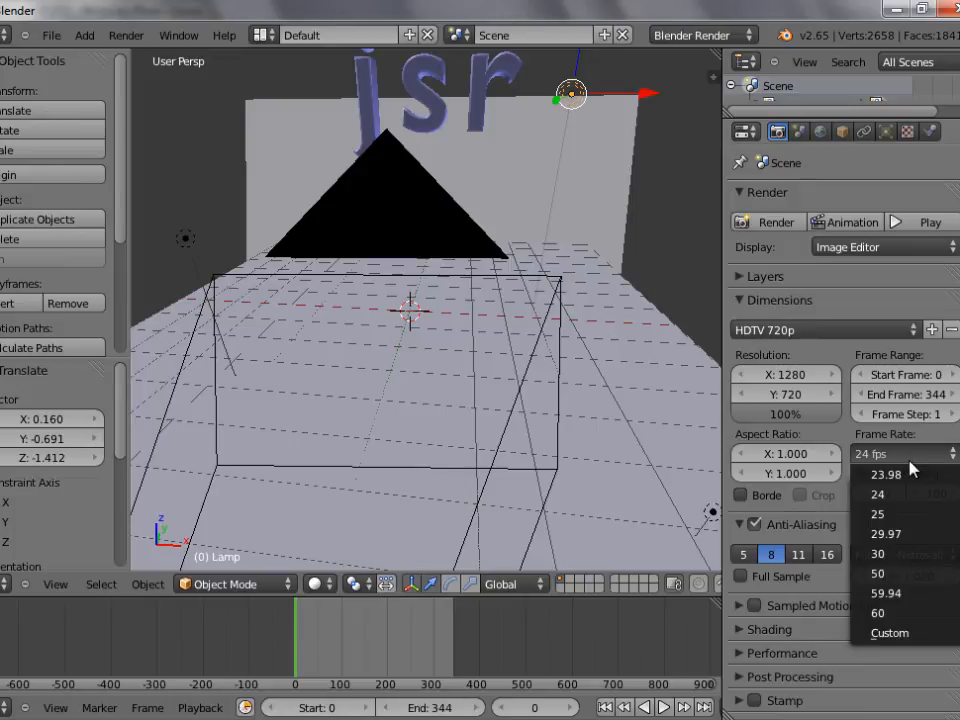
pyautogui.click(910, 574)
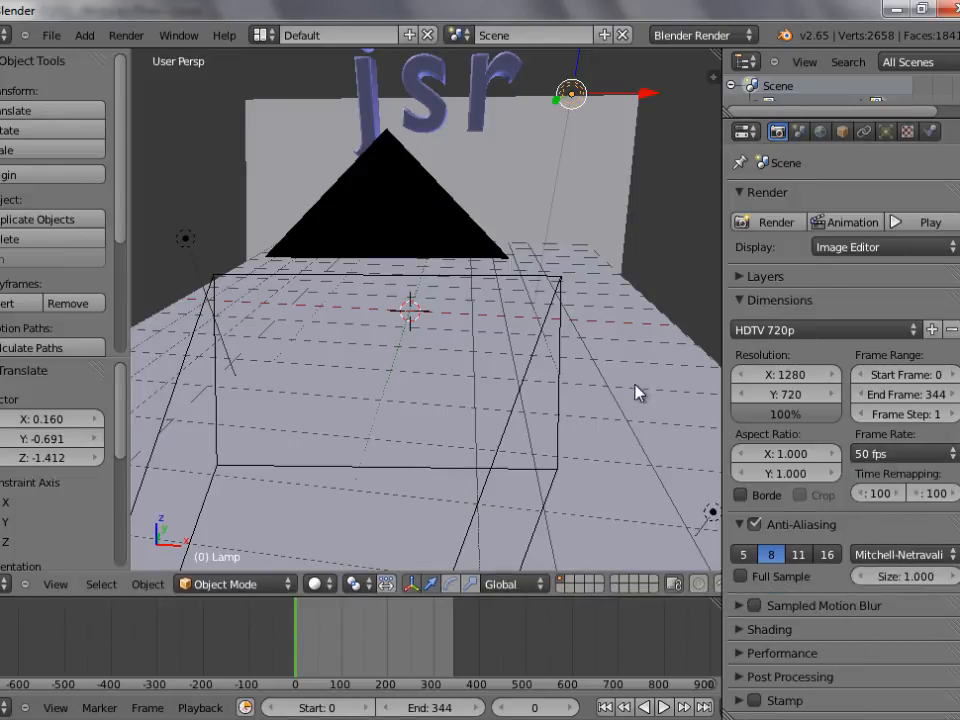
pyautogui.moveTo(320, 660); pyautogui.dragTo(295, 654)
pyautogui.click(905, 454)
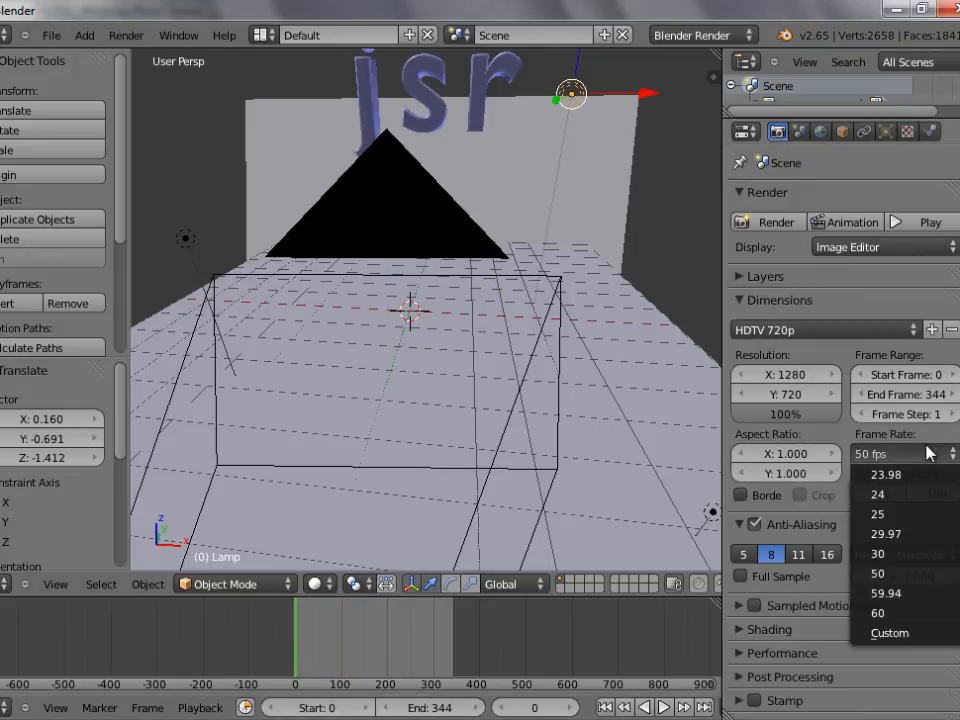
pyautogui.click(905, 494)
pyautogui.moveTo(312, 645); pyautogui.dragTo(270, 655)
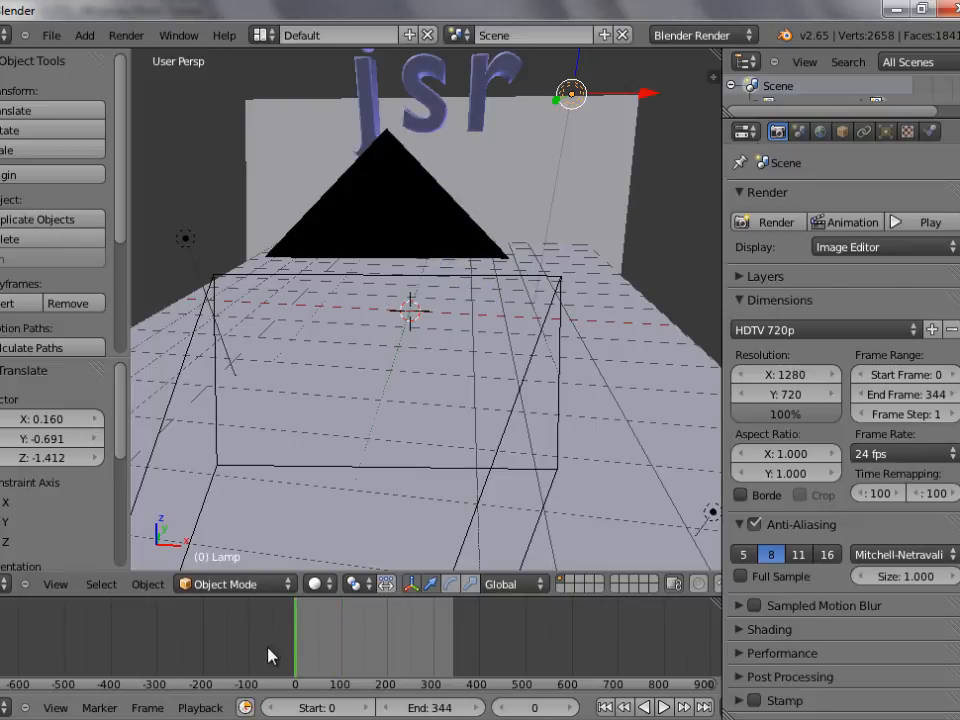
# Step: Set the render's frame rate to 60 fps
pyautogui.click(945, 454)
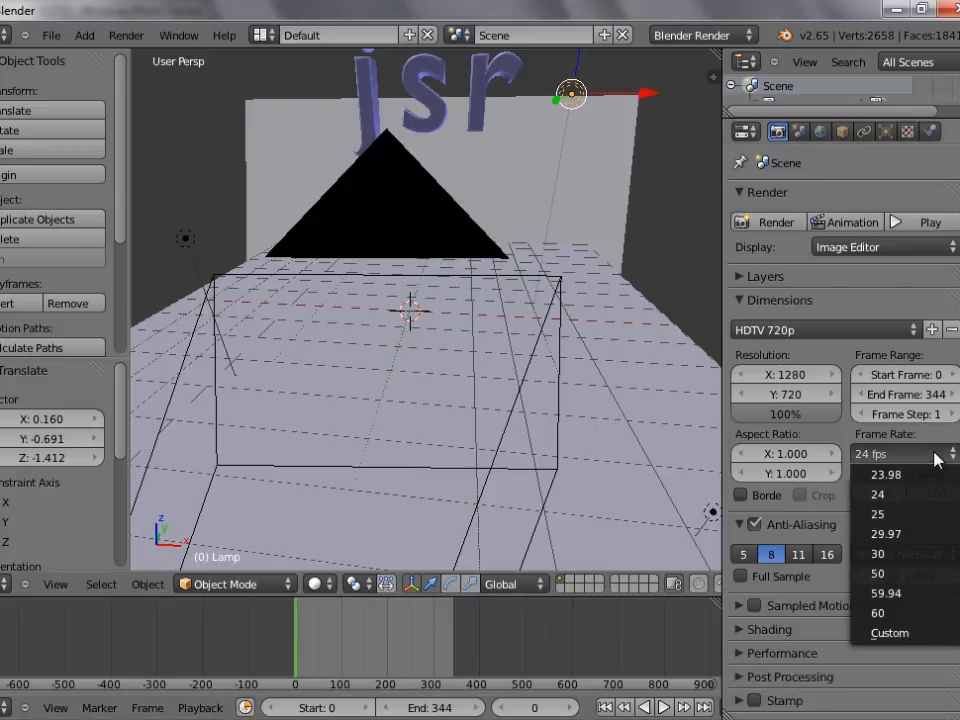
pyautogui.click(905, 614)
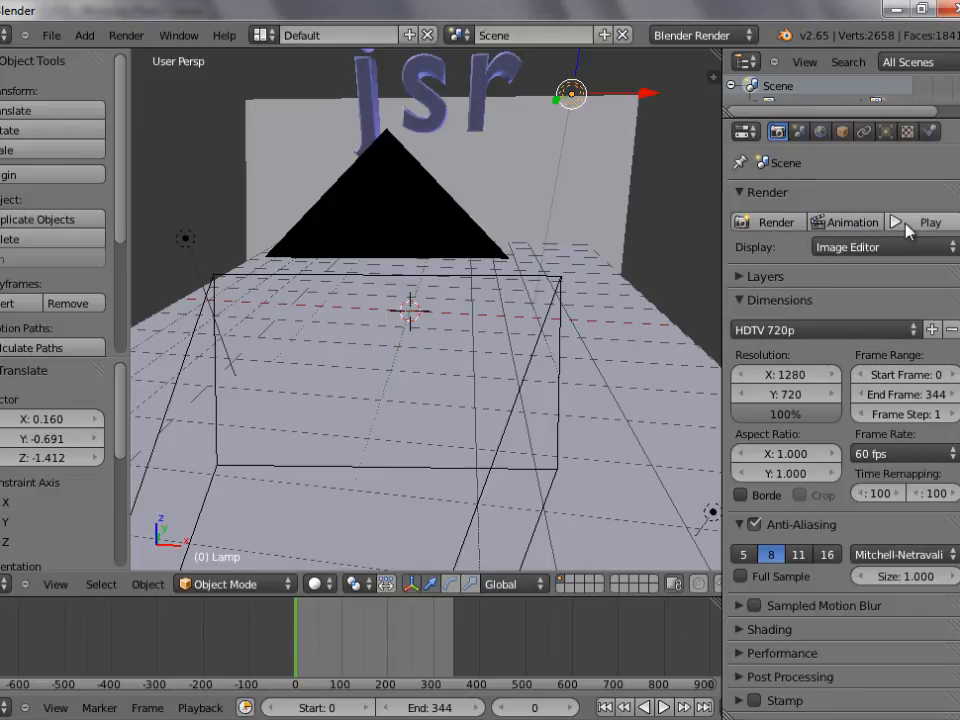
# Step: Render the full animation to the output video file
pyautogui.scroll(-1, 845, 300)
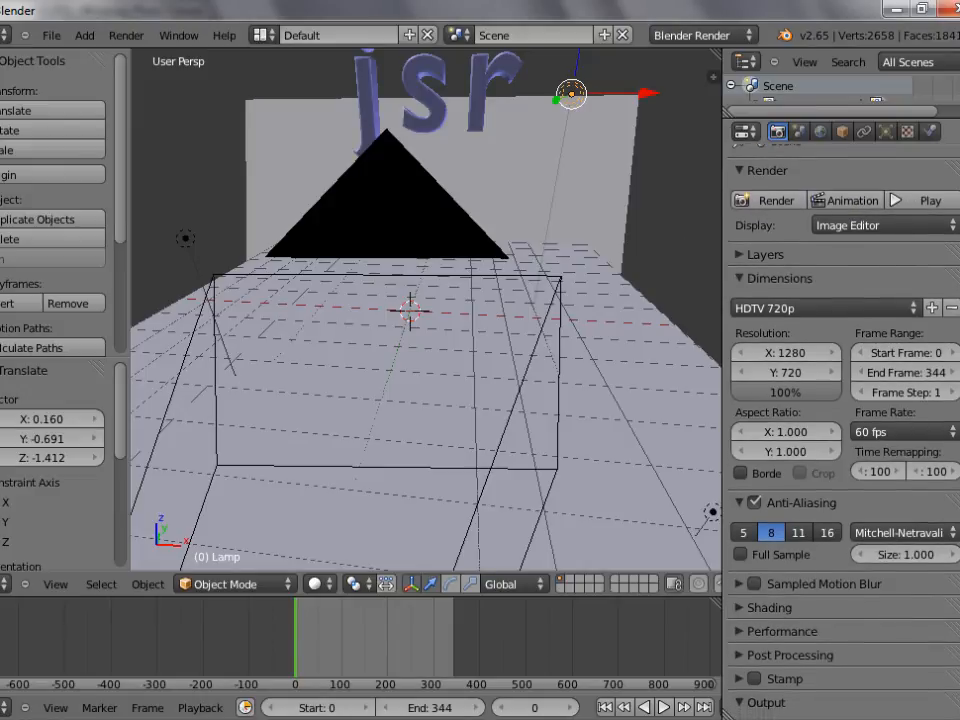
pyautogui.scroll(1, 845, 300)
pyautogui.click(845, 222)
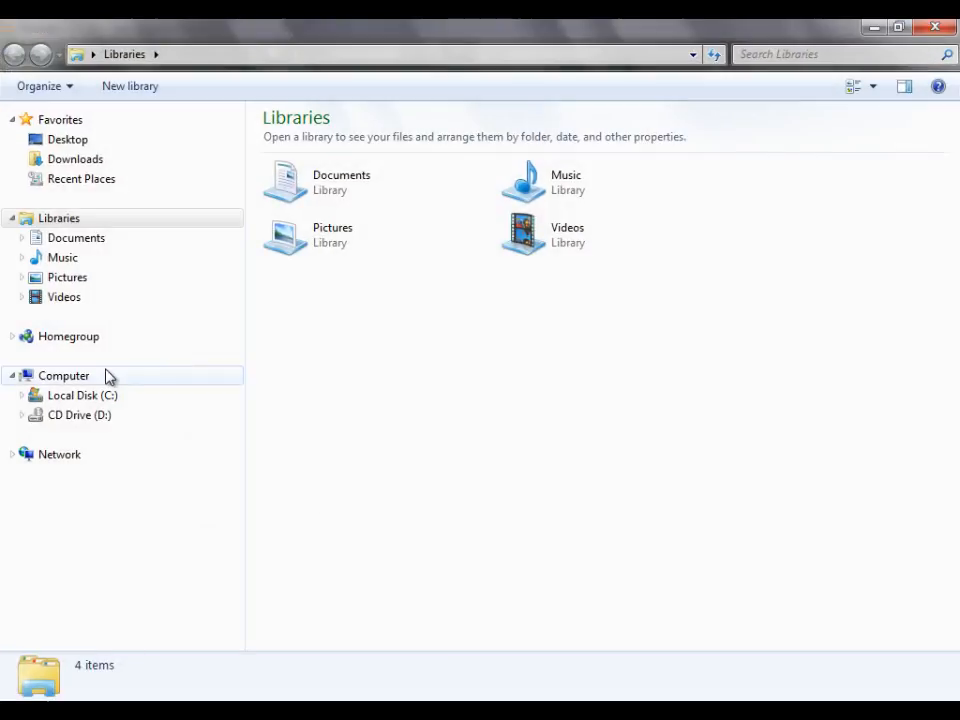
# Step: Switch to Windows Explorer, open the tmp folder on Local Disk (C:), and play 0000-0344.avi in VLC media player
pyautogui.click(209, 397)
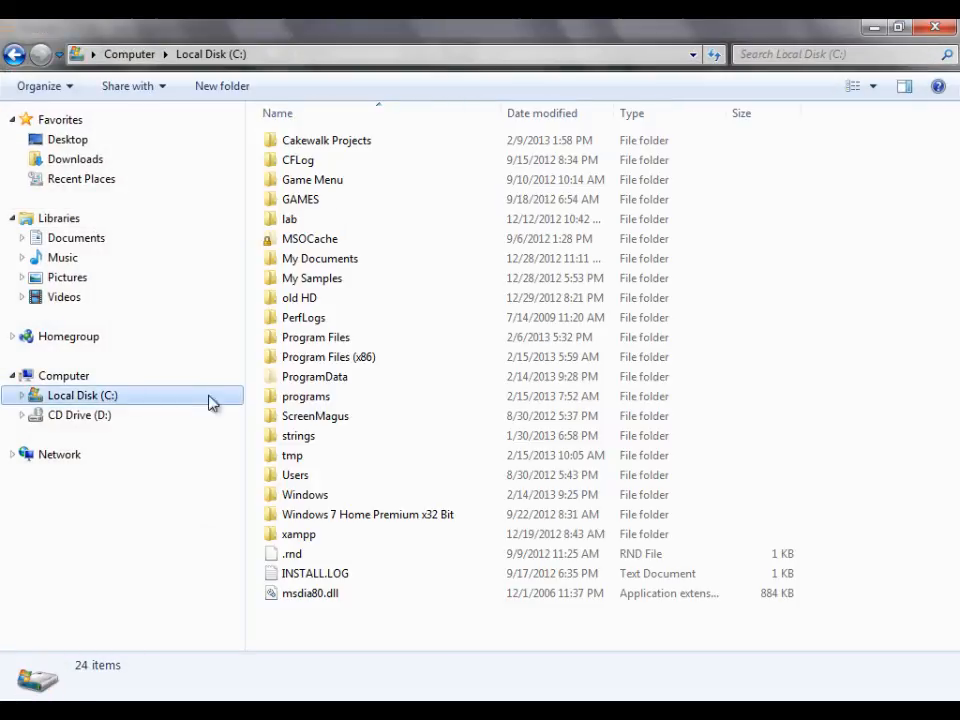
pyautogui.doubleClick(300, 457)
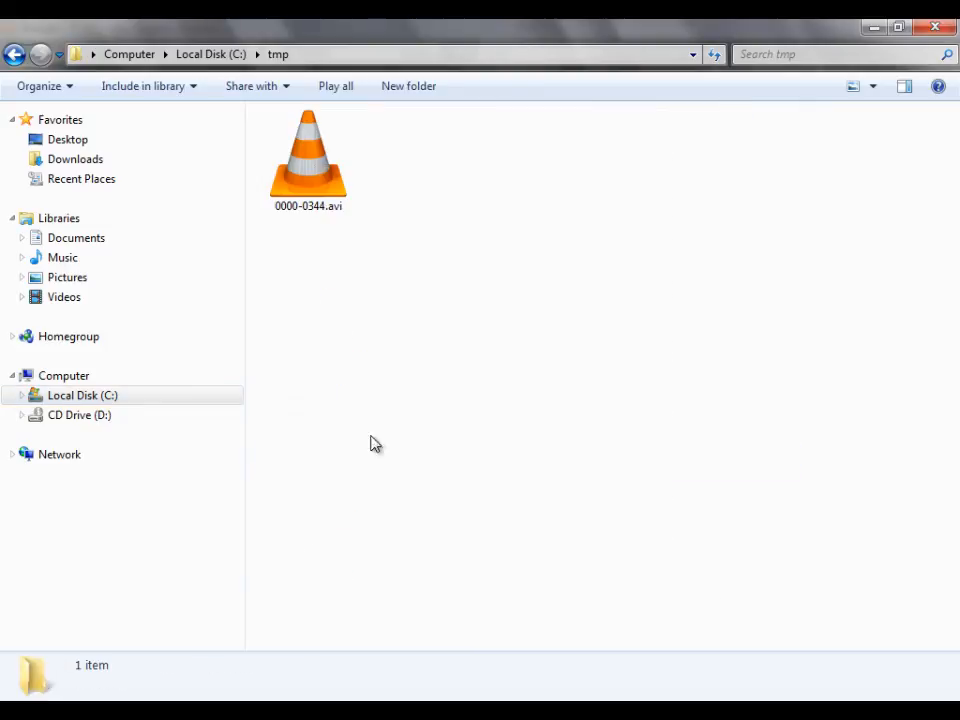
pyautogui.click(317, 192)
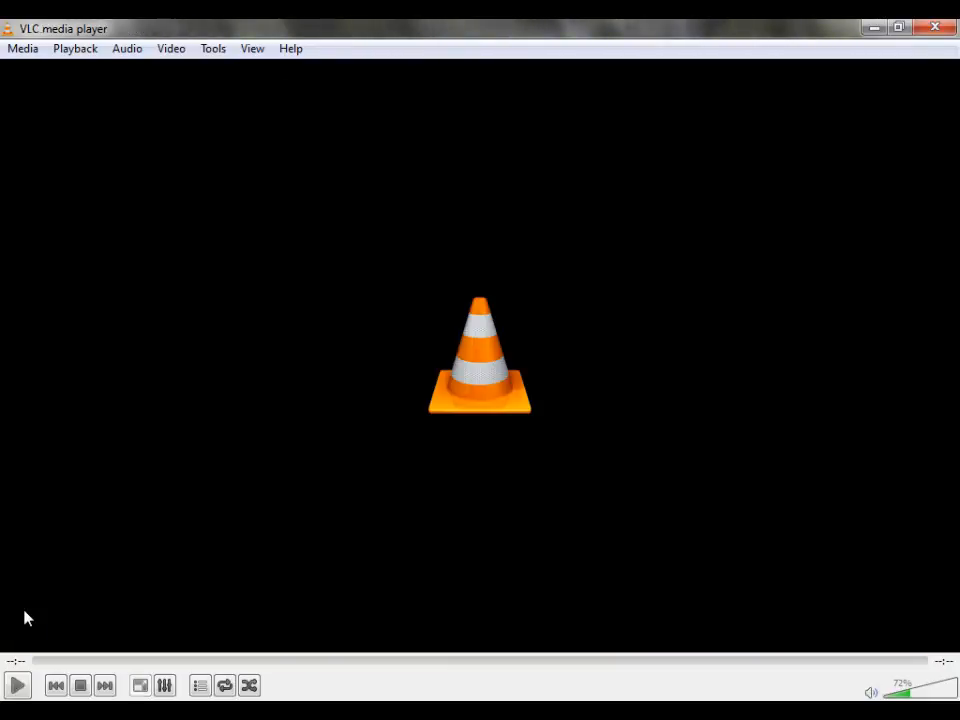
pyautogui.click(17, 685)
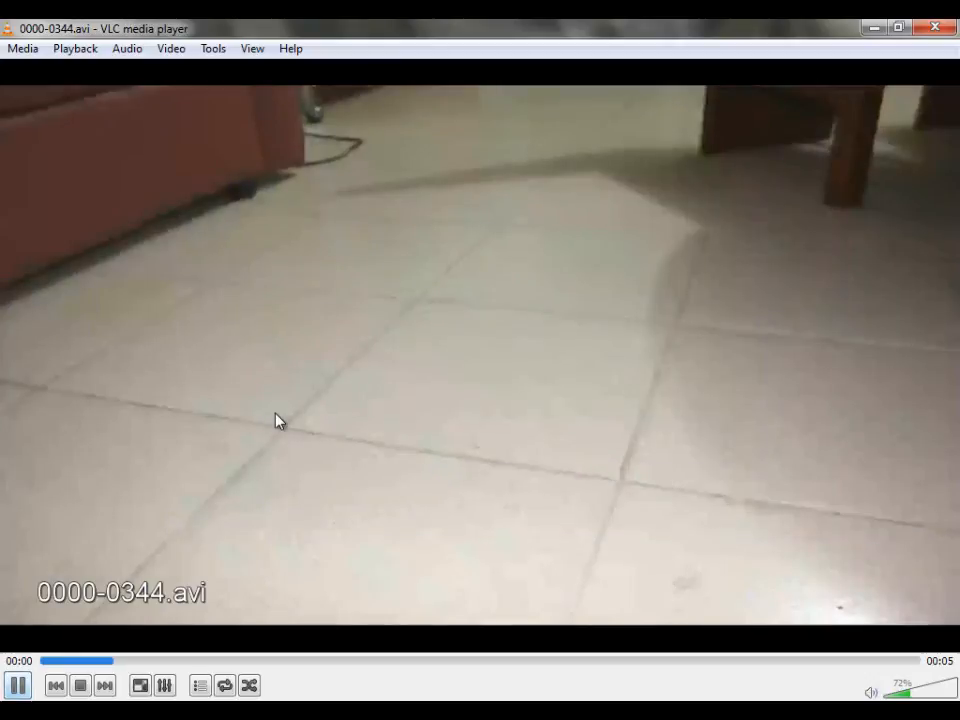